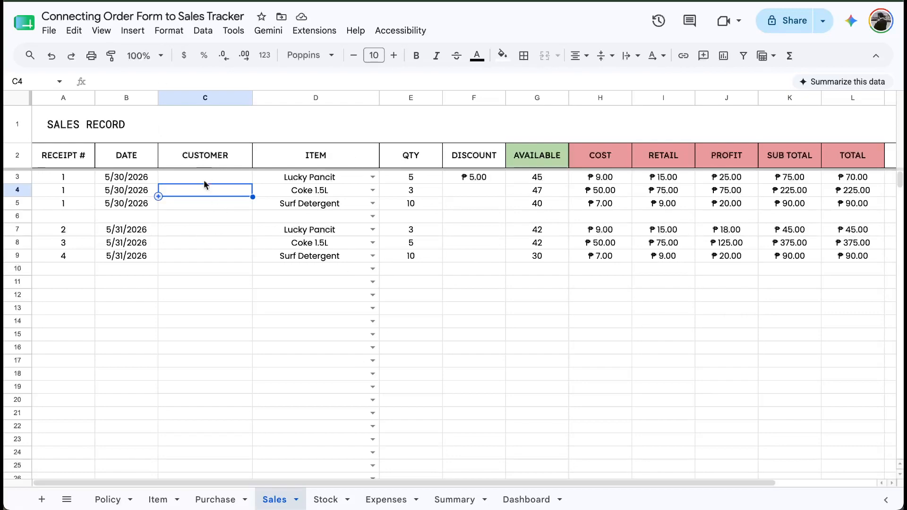
Create a new form linked to the sales tracker spreadsheet.
left_click_drag(202, 176, 401, 352)
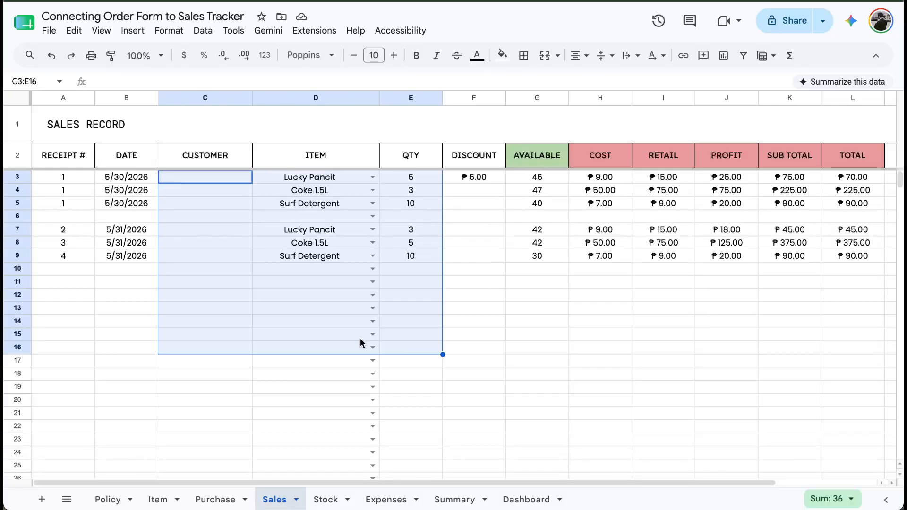
left_click(135, 287)
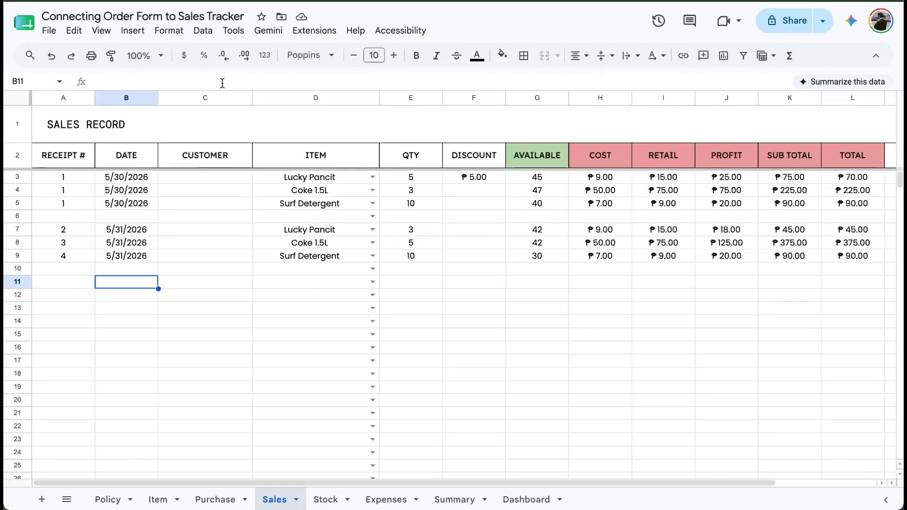
left_click(306, 33)
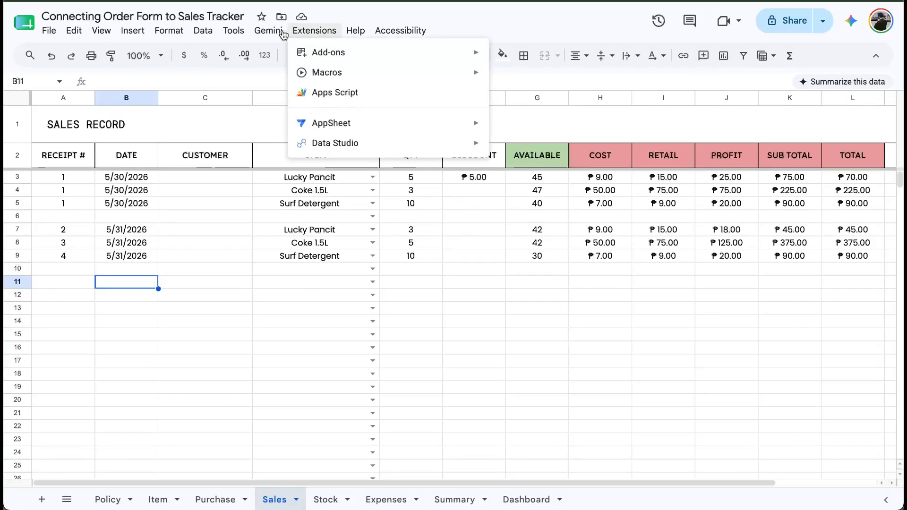
mouse_move(239, 37)
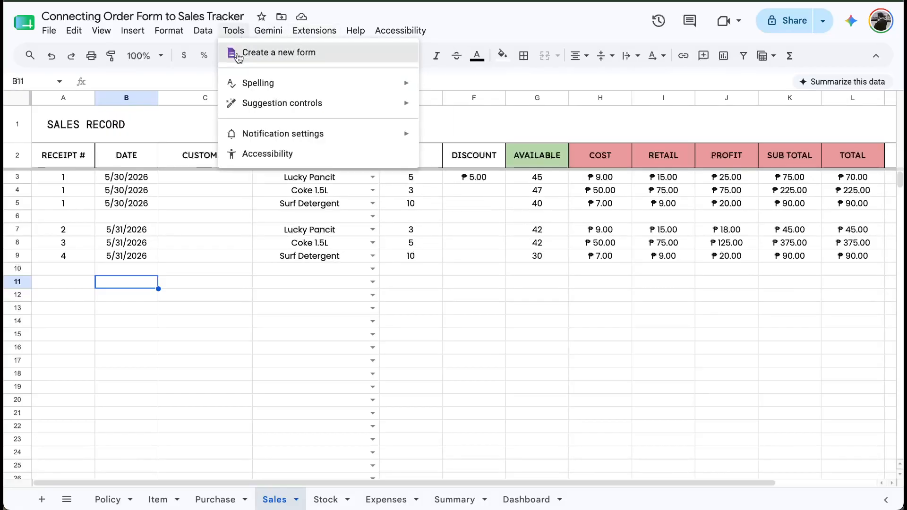
left_click(238, 53)
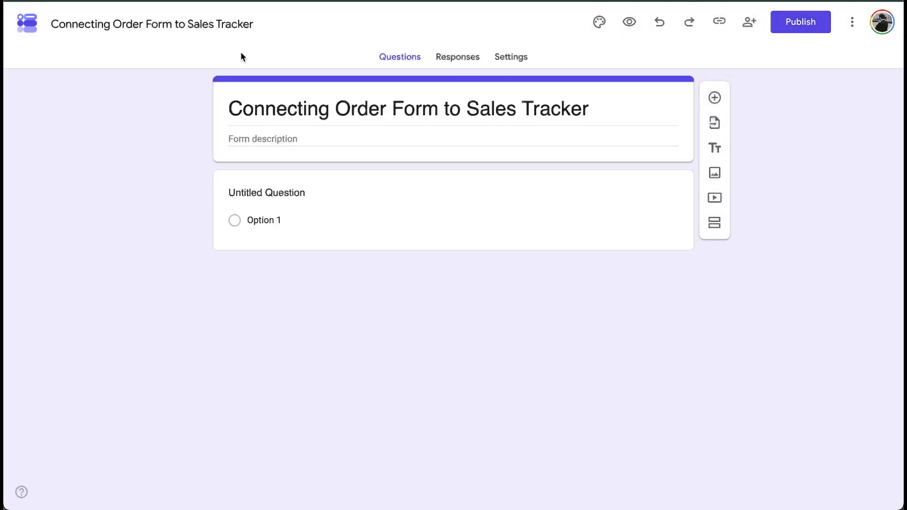
Replace the form's title with "ORDER".
left_click(321, 100)
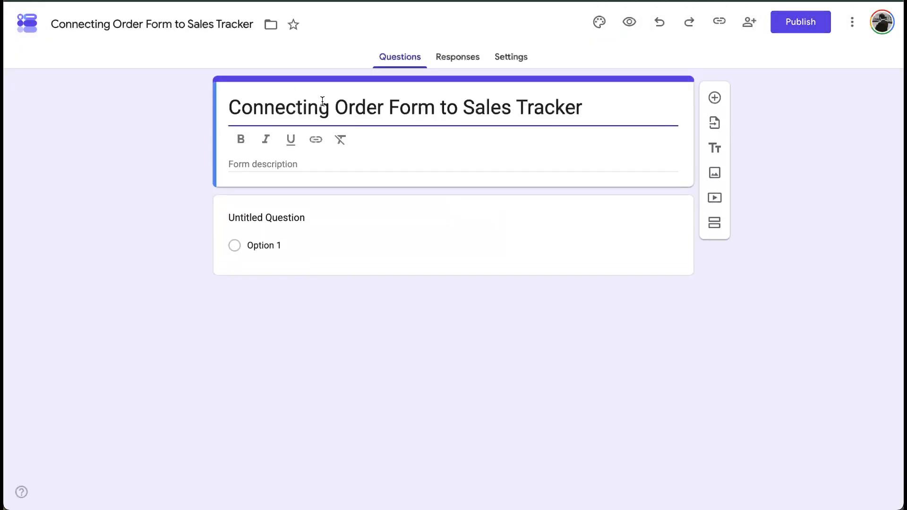
key("ctrl+a")
type("ORF")
key("BackSpace")
type("DER")
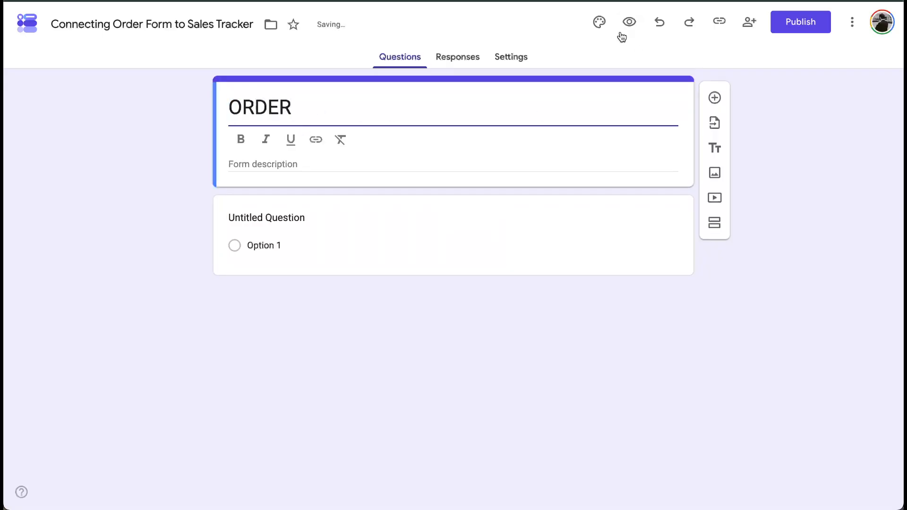
Set the form's theme color to Red #db4437 and enter "Collecting Orders" as the form description.
left_click(599, 22)
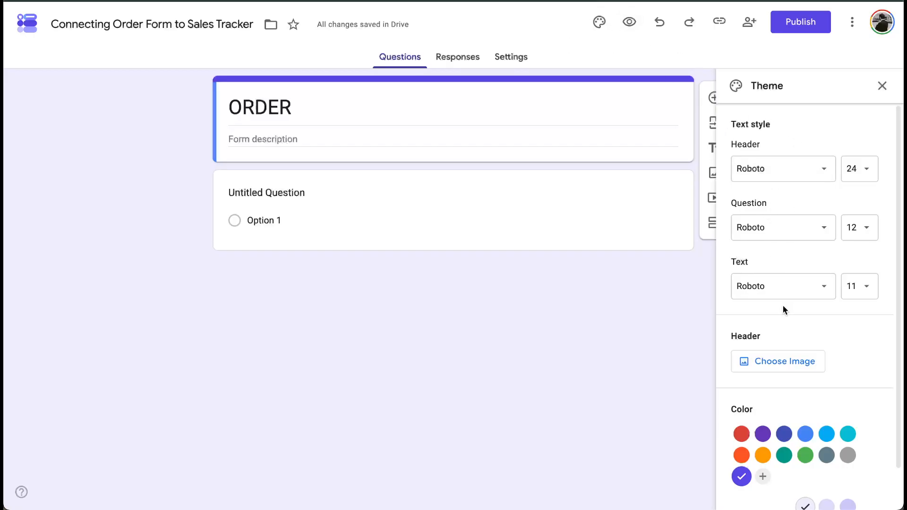
left_click(743, 435)
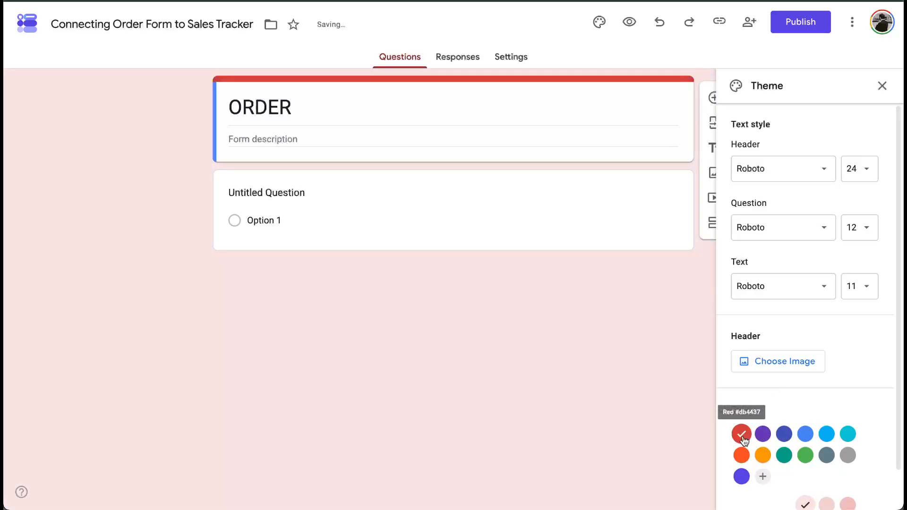
left_click(278, 138)
type("Colle")
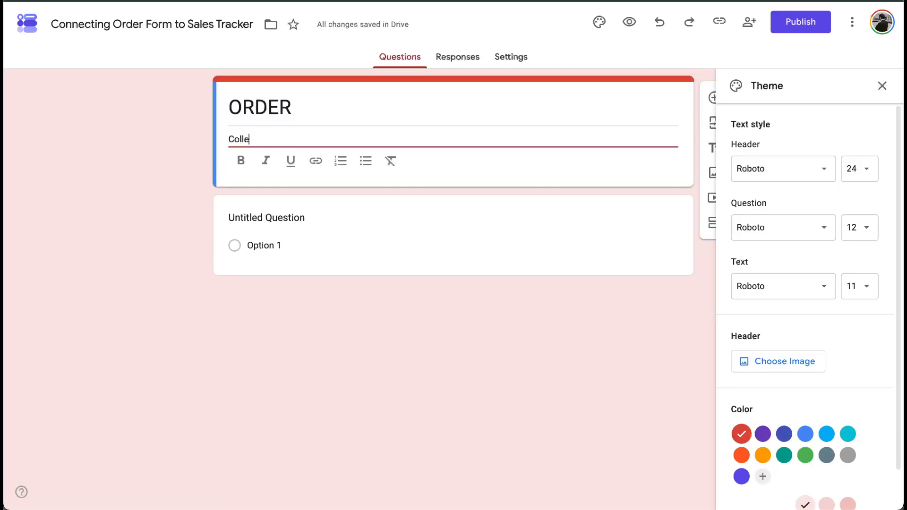
type("cting Orders")
Turn the untitled first question into a short-answer question titled "Customer Name" and close the theme settings.
left_click(293, 219)
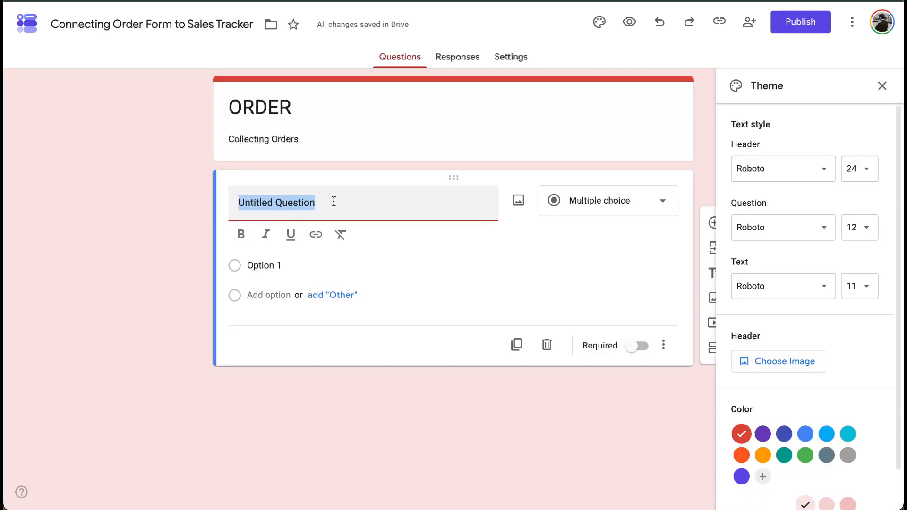
type("Cus")
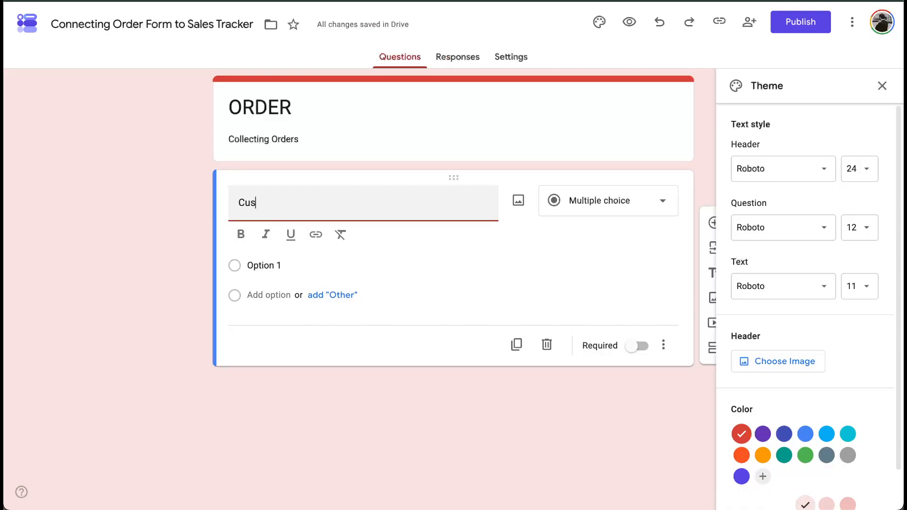
type("tomer Name")
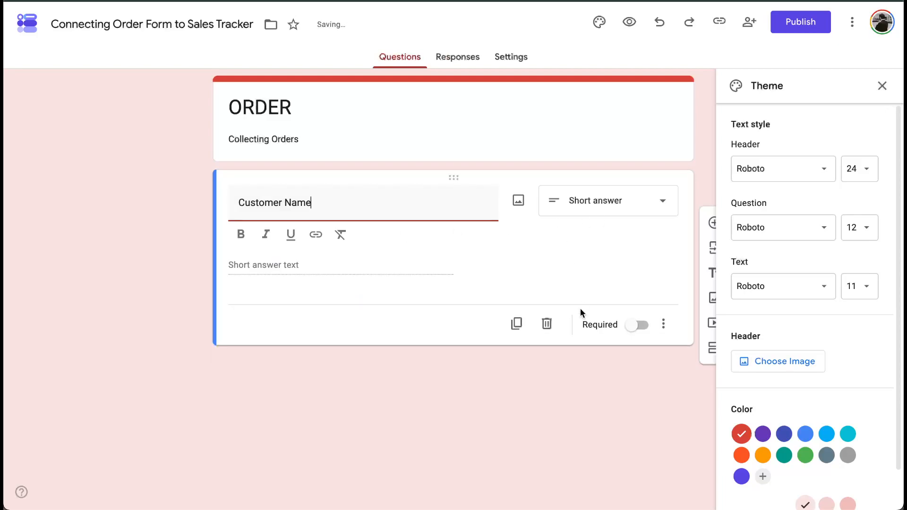
left_click(262, 260)
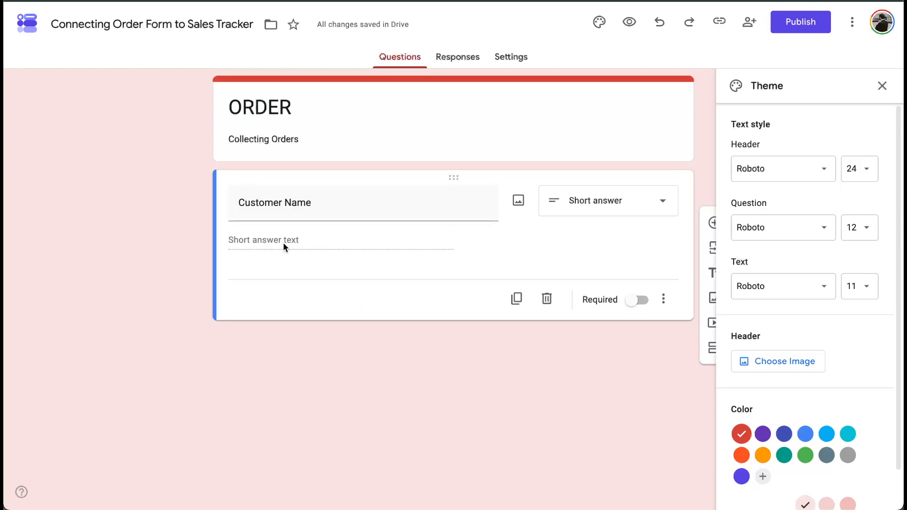
left_click(881, 86)
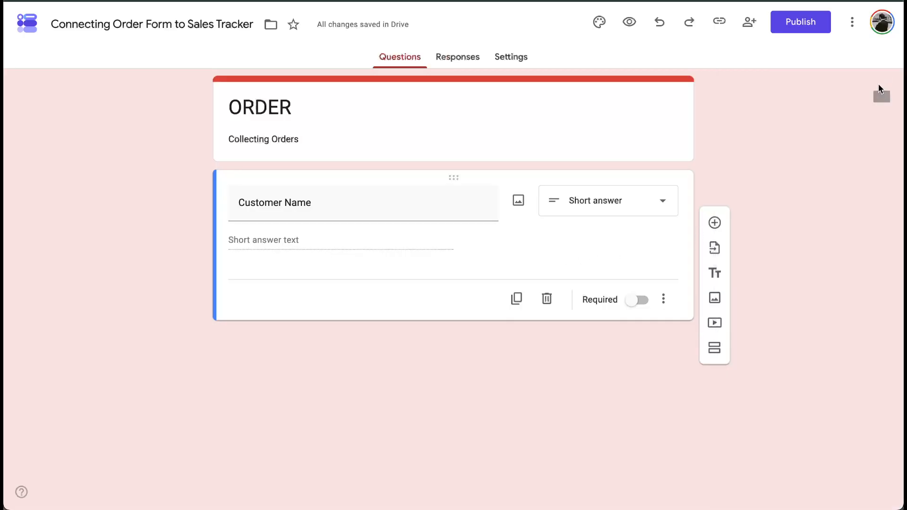
Add a second question titled "Item" and set its answer type to Dropdown.
left_click(715, 223)
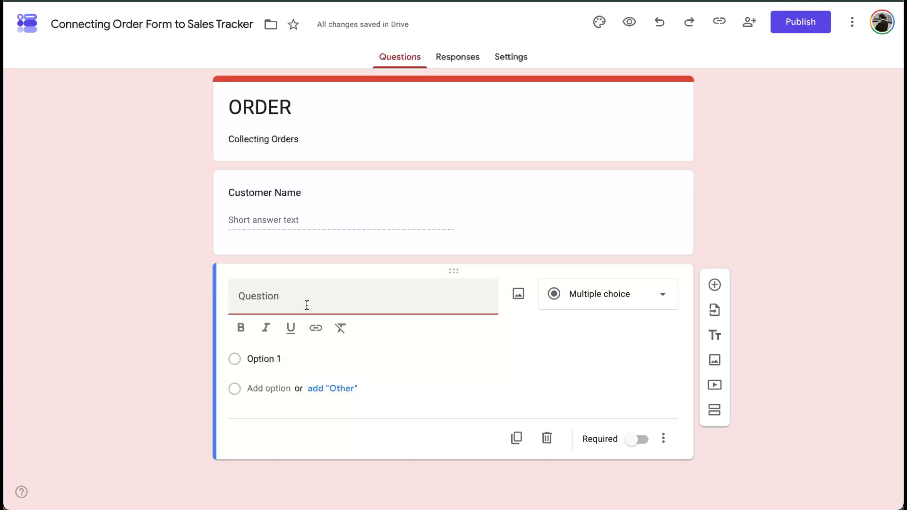
type("Item")
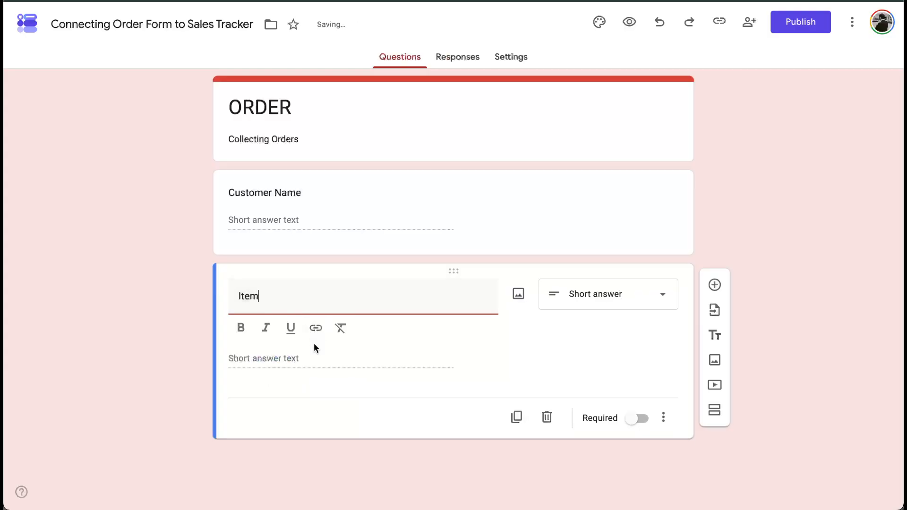
left_click(576, 302)
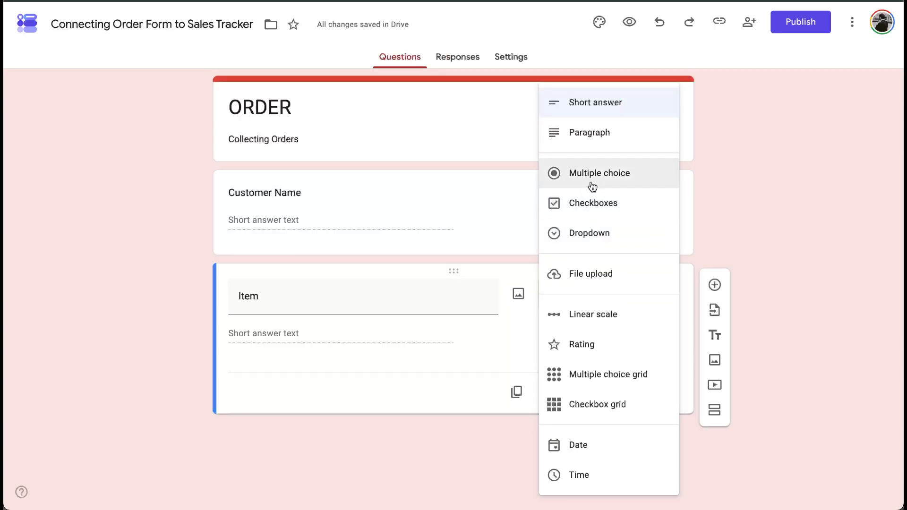
left_click(598, 232)
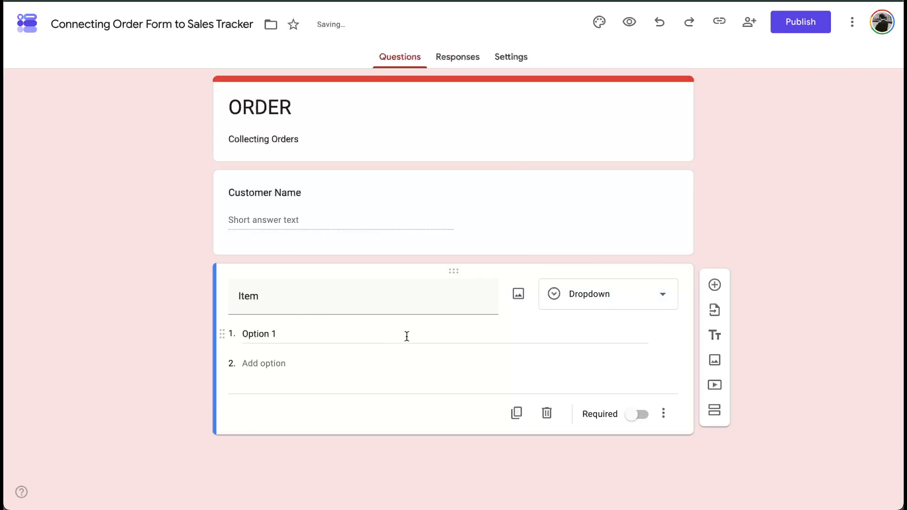
Switch to the Google Sheets tracker and copy the item names in A3:A27 of the Item sheet.
left_click(226, 1)
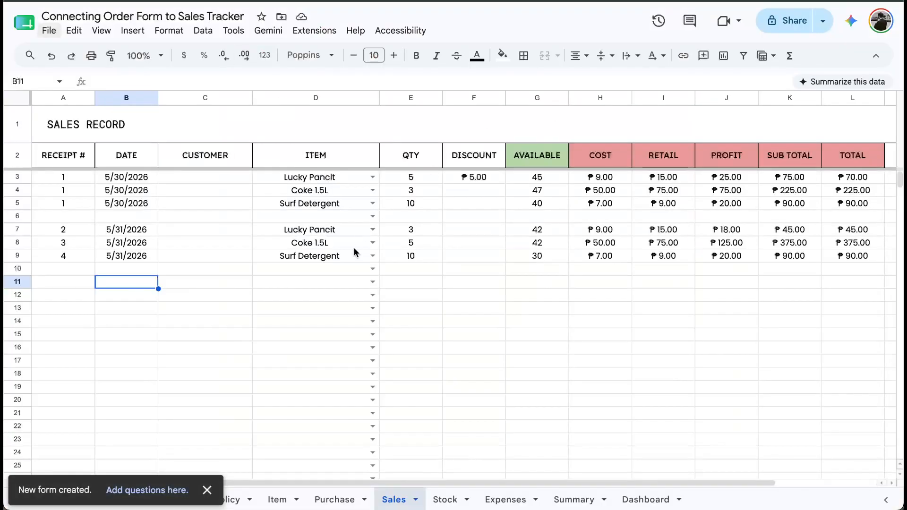
left_click(207, 490)
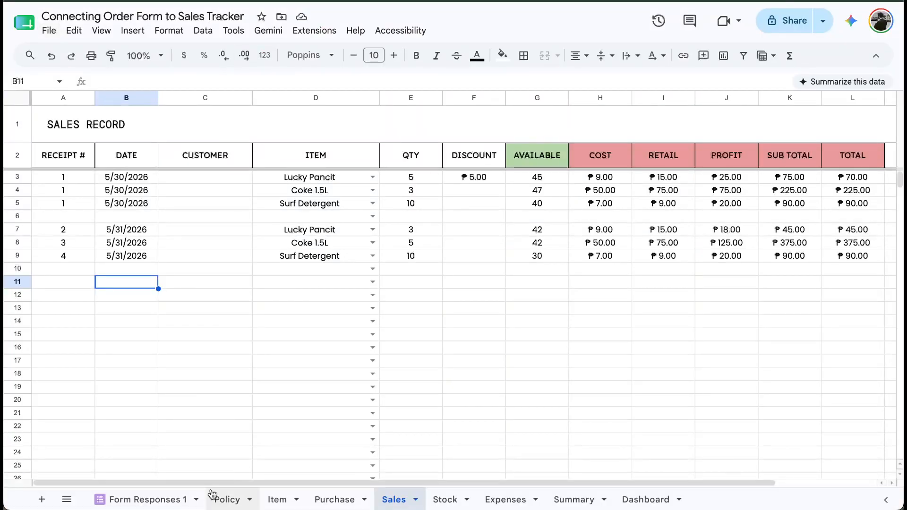
left_click(297, 502)
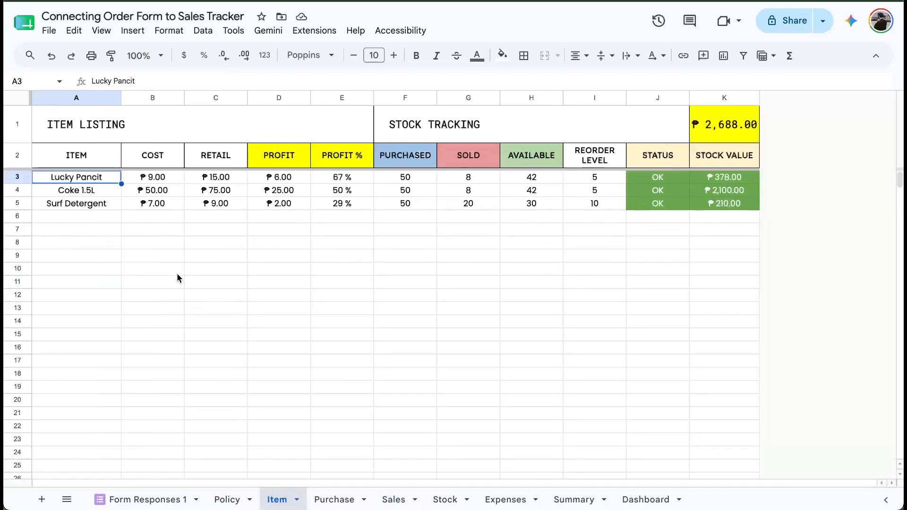
left_click_drag(96, 179, 103, 381)
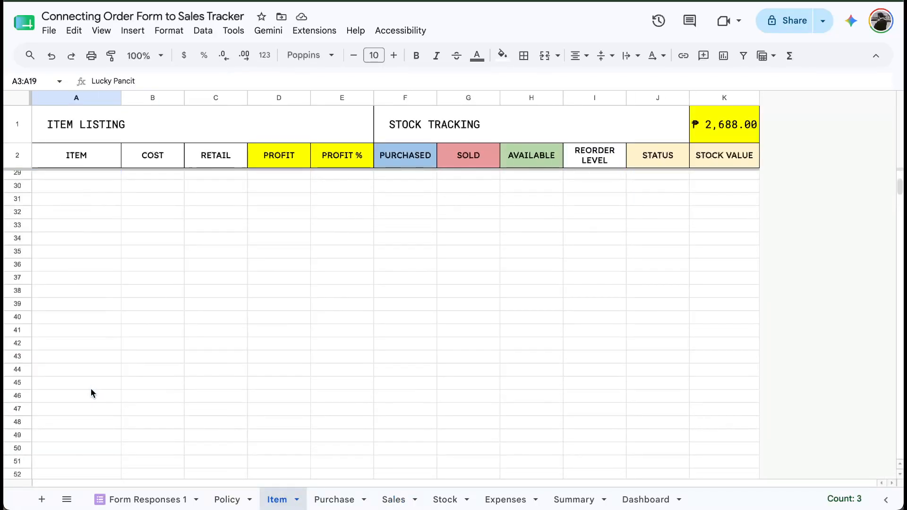
left_click_drag(101, 173, 104, 478)
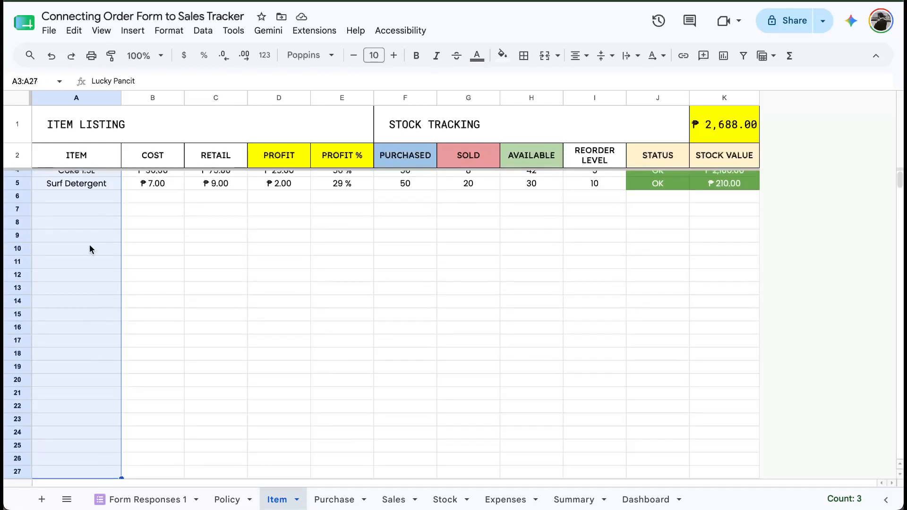
scroll(90, 245, "up", 1)
key("ctrl+c")
right_click(90, 185)
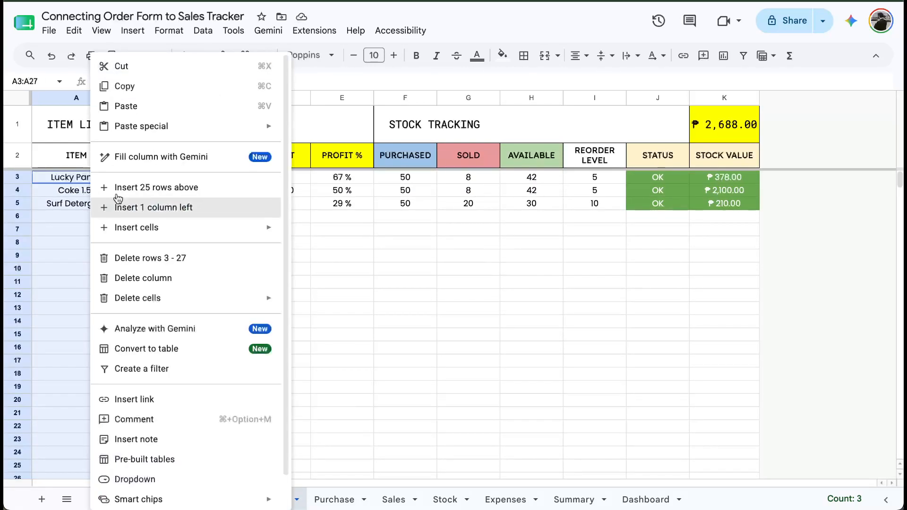
left_click(135, 86)
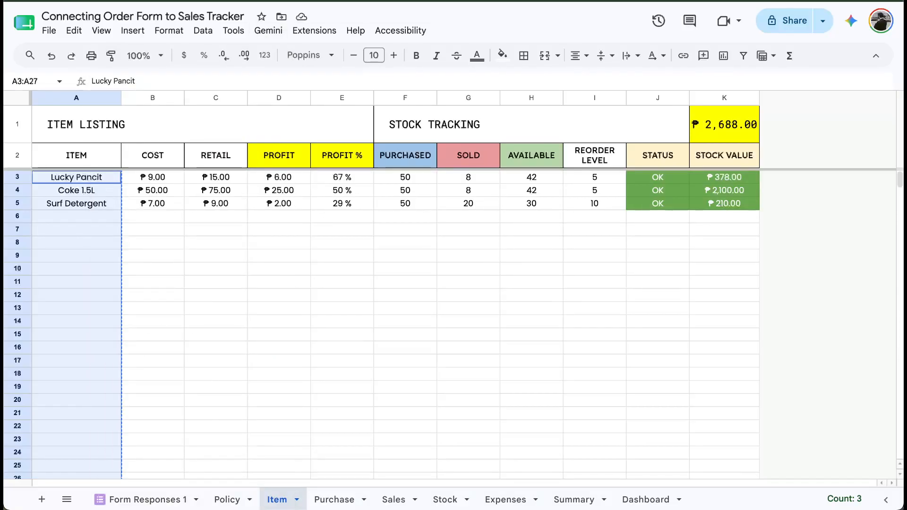
Return to Google Forms and paste the copied item names as the Item question's dropdown options.
key("ctrl+Tab")
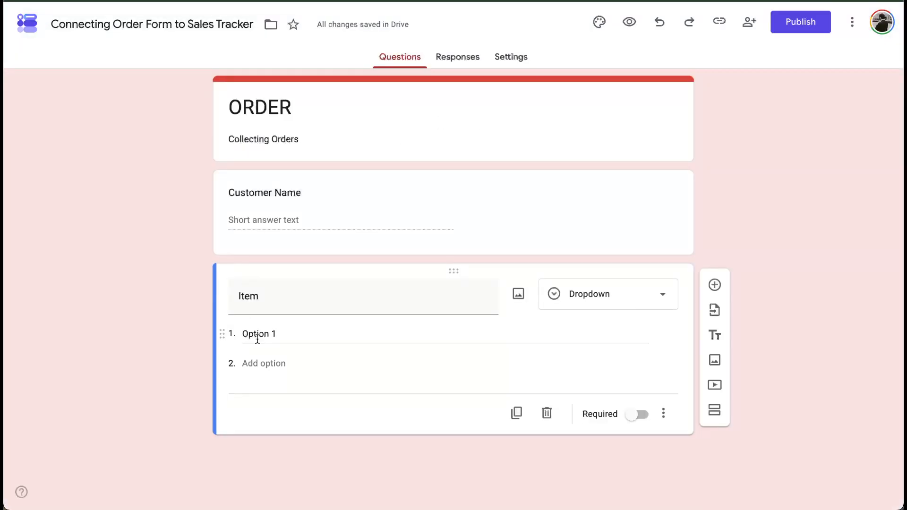
left_click(281, 333)
key("ctrl+v")
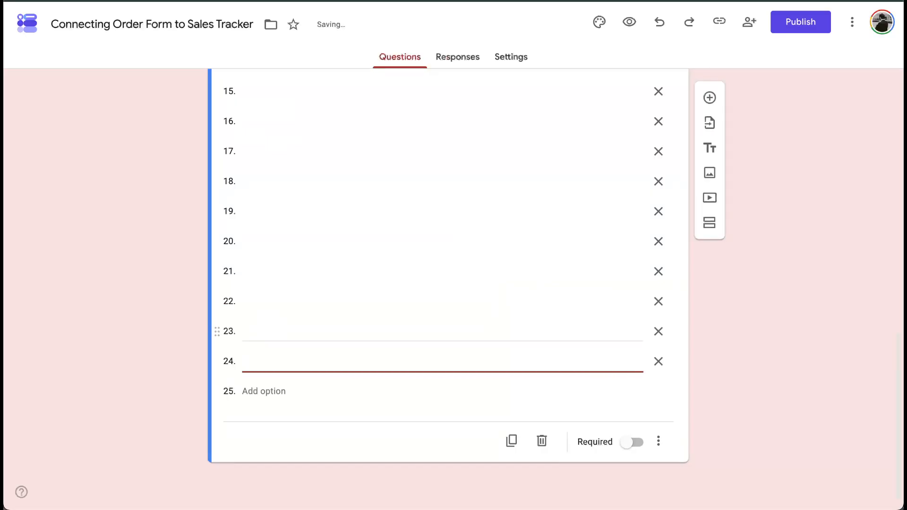
scroll(281, 334, "up", 10)
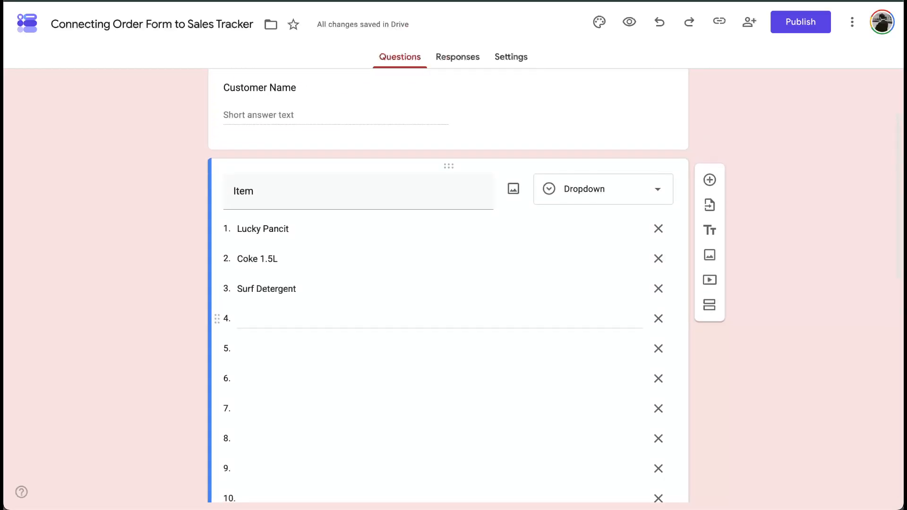
Remove all blank options from the Item dropdown, keeping only Lucky Pancit, Coke 1.5L and Surf Detergent.
scroll(194, 333, "down", 3)
scroll(287, 362, "down", 3)
scroll(287, 362, "down", 4)
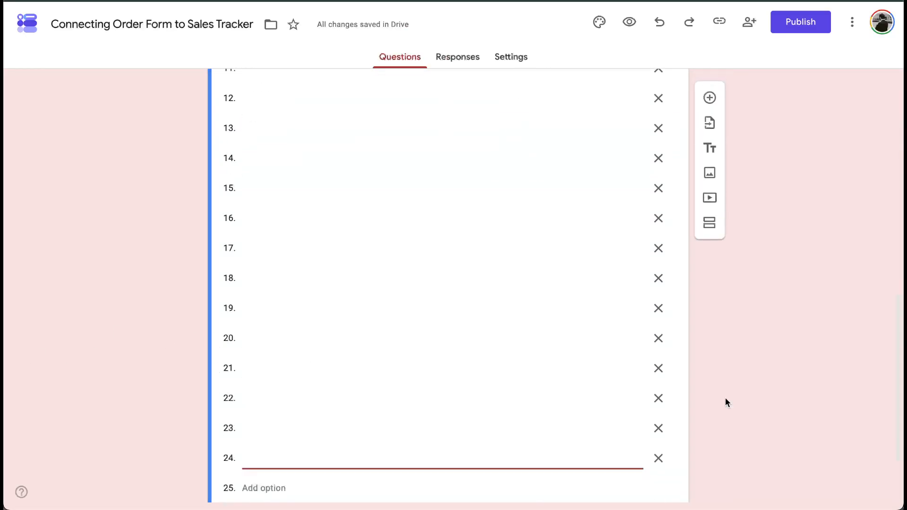
left_click(724, 400)
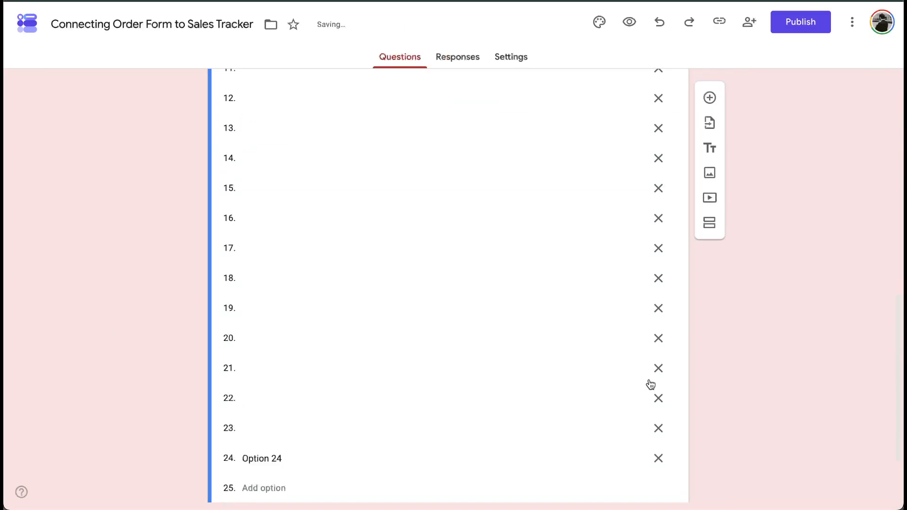
left_click(658, 458)
scroll(532, 384, "up", 8)
scroll(529, 381, "down", 1)
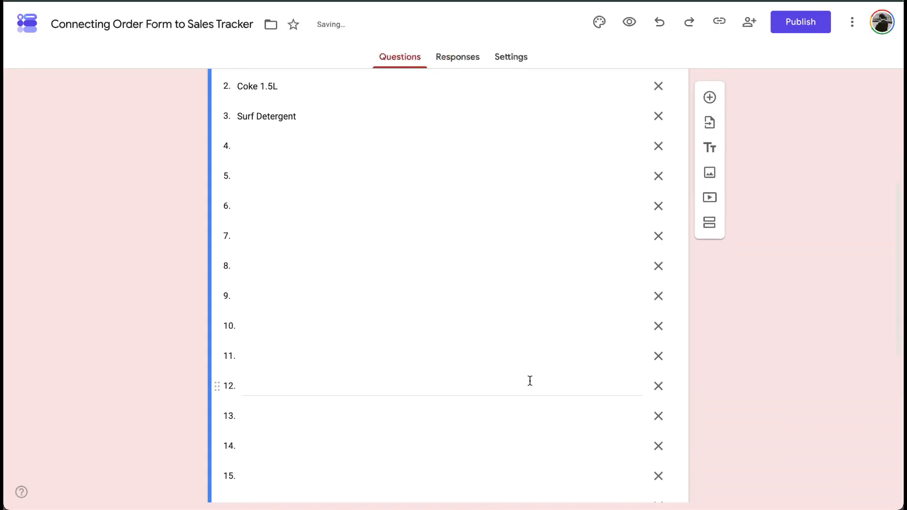
key("BackSpace")
key("BackSpace")
key("BackSpace")
key("BackSpace")
key("BackSpace")
key("BackSpace")
key("BackSpace")
key("BackSpace")
key("BackSpace")
key("BackSpace")
key("BackSpace")
key("BackSpace")
key("BackSpace")
key("BackSpace")
key("BackSpace")
key("BackSpace")
key("BackSpace")
key("BackSpace")
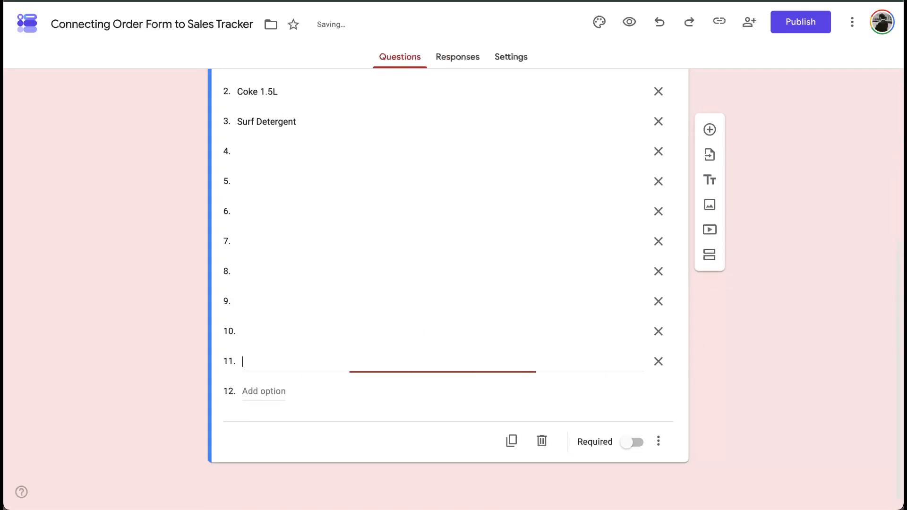
key("BackSpace")
key("BackSpace")
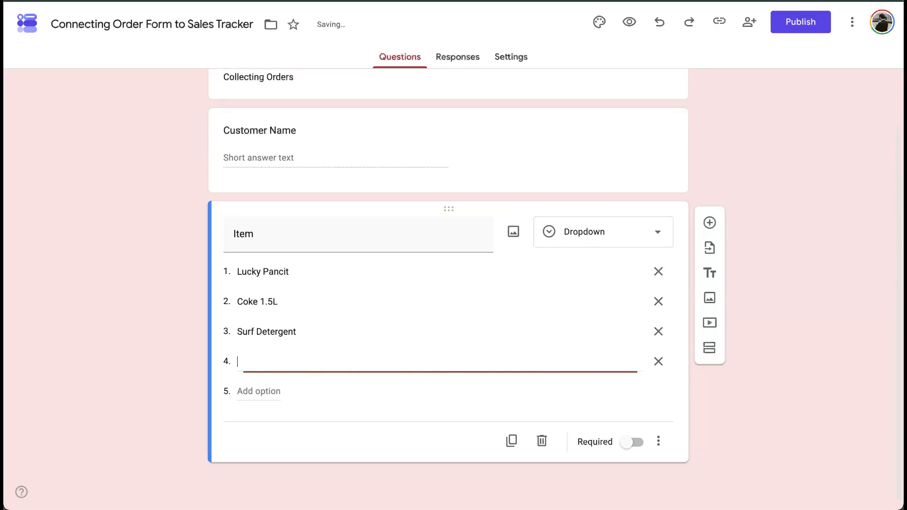
left_click(189, 304)
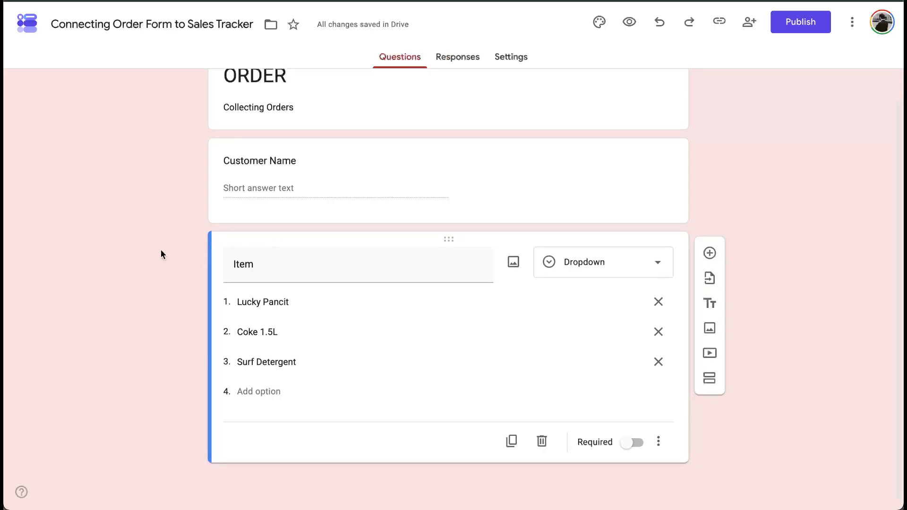
Switch to the Google Sheets tracker and review the Customer, Item and Qty columns of the Sales sheet.
scroll(160, 249, "up", 1)
left_click(578, 1)
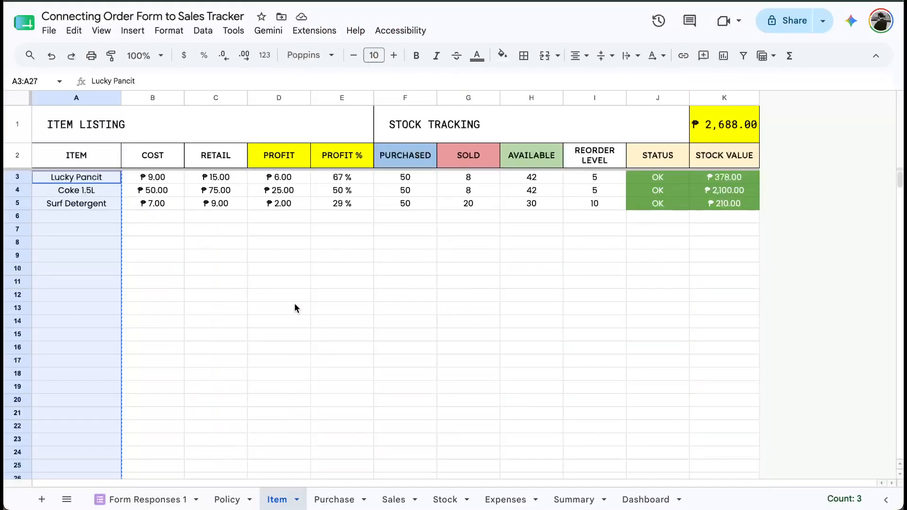
left_click(392, 499)
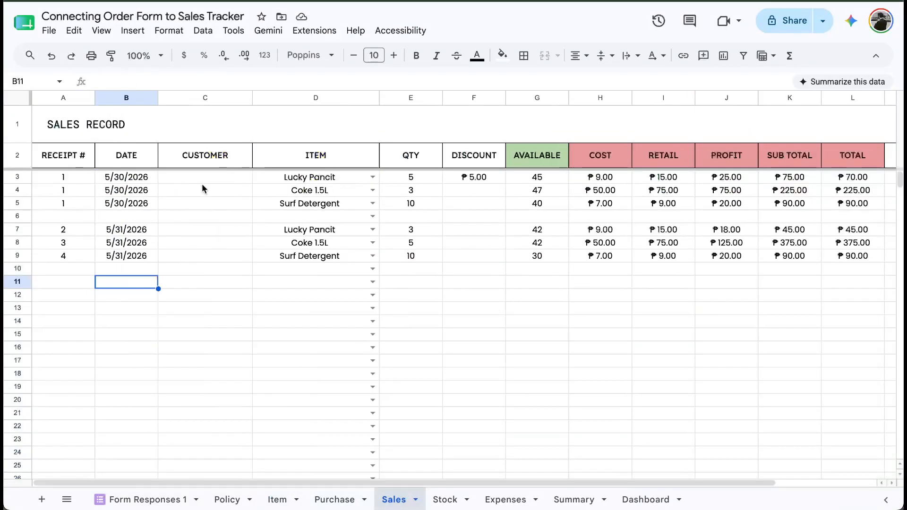
left_click(202, 97)
left_click(293, 98)
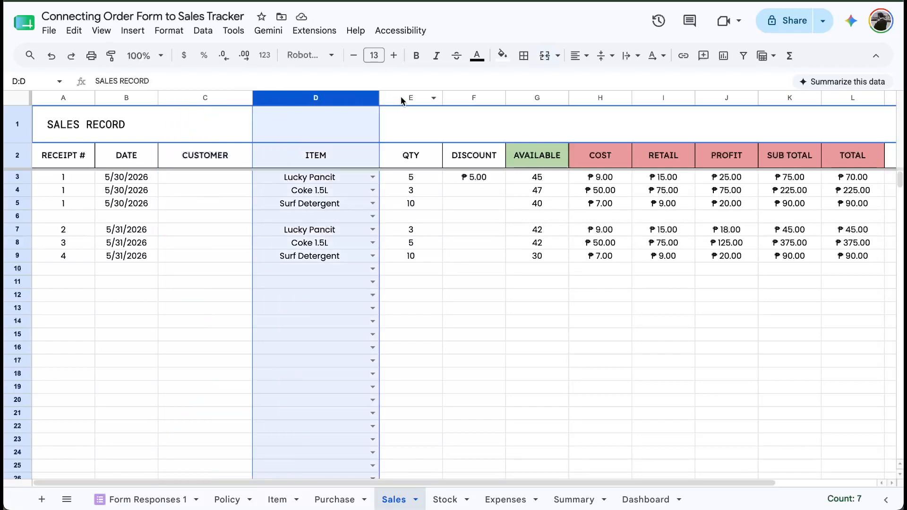
left_click(400, 98)
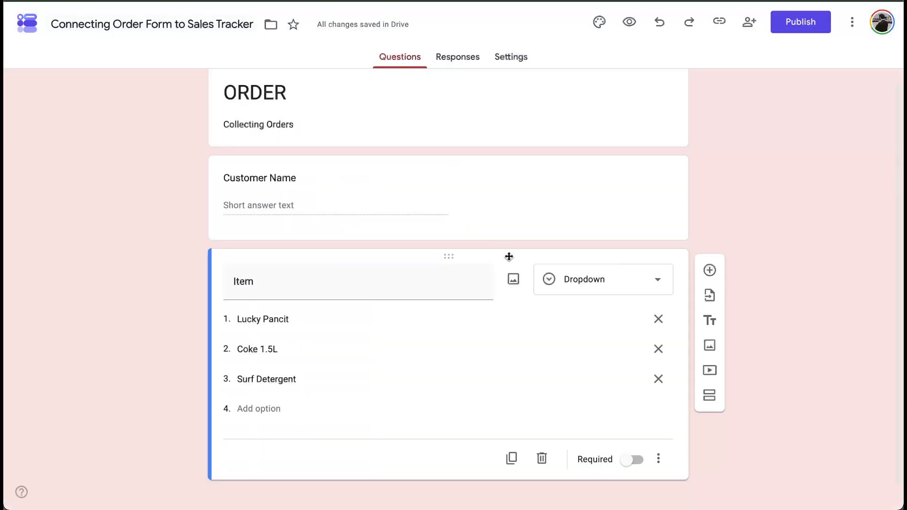
Return to Google Forms and add a short-answer question titled "Qty" with response validation set to Number, Is number.
left_click(709, 270)
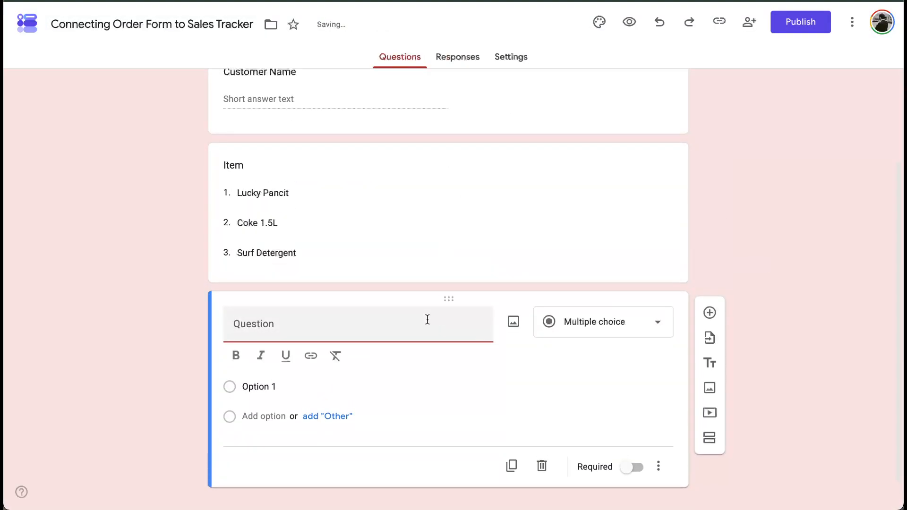
type("Qty")
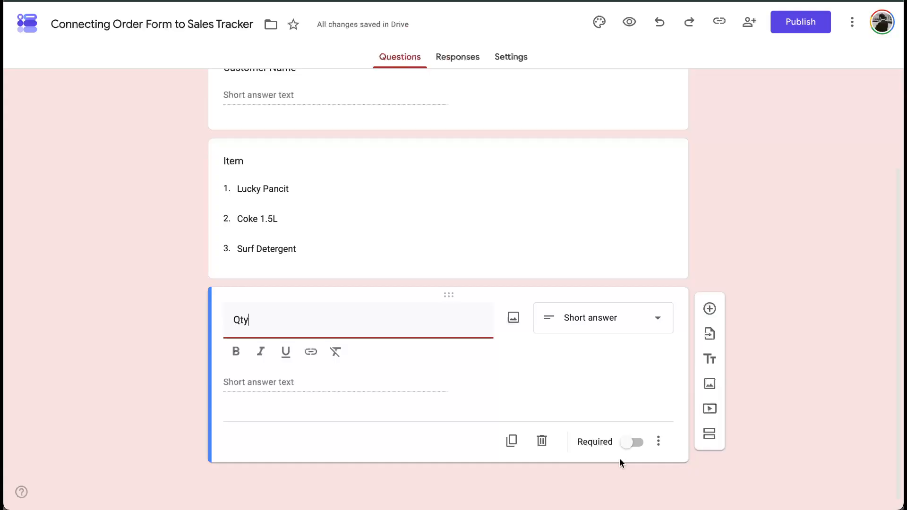
left_click(657, 444)
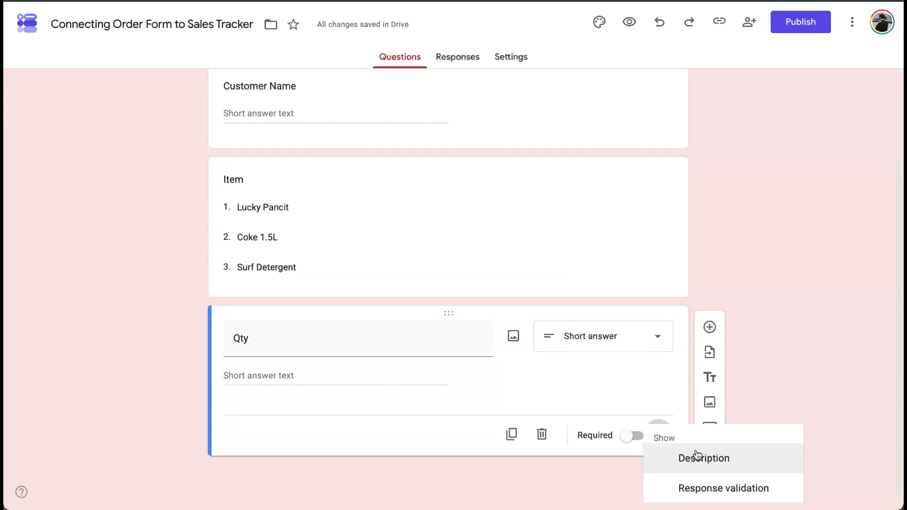
left_click(687, 487)
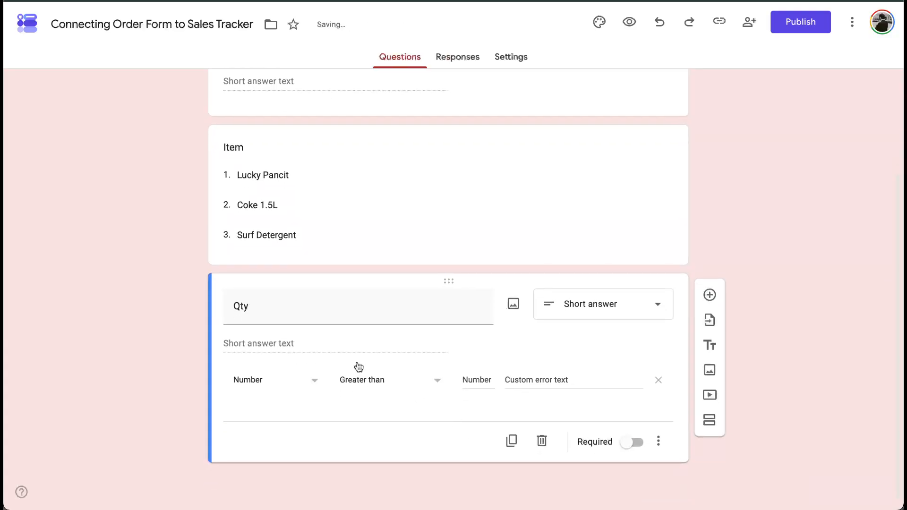
left_click(353, 383)
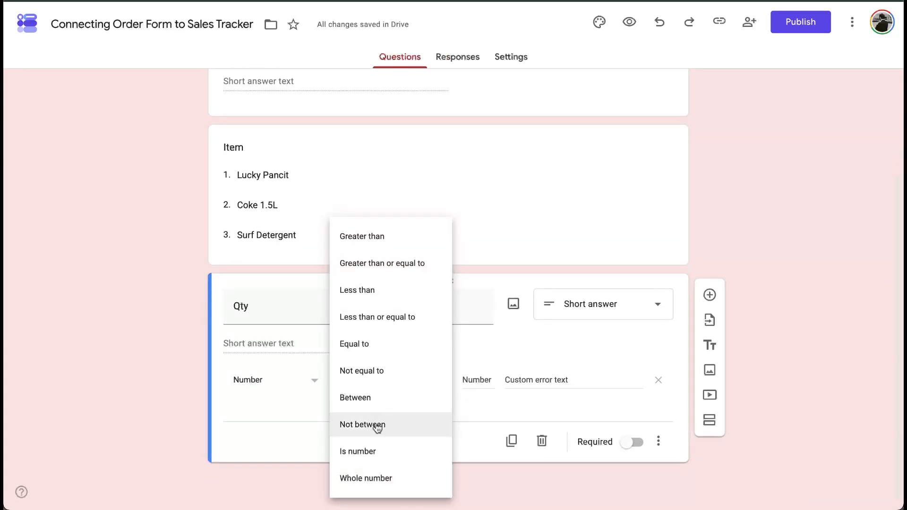
left_click(380, 452)
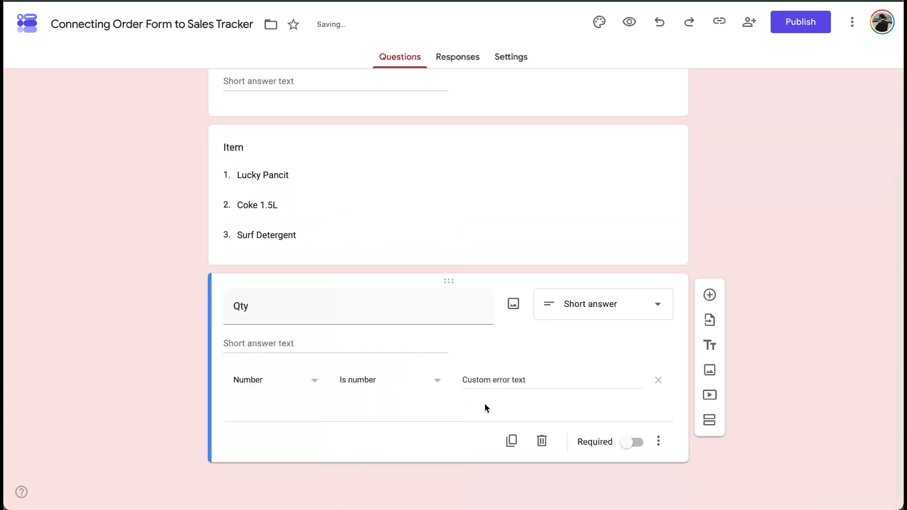
left_click(526, 382)
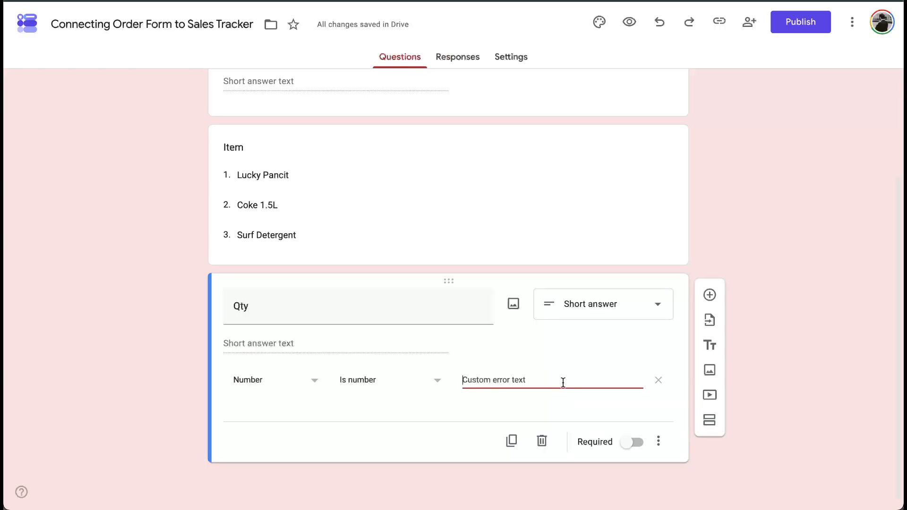
Preview the form, fill in a sample customer name and choose Coke 1.5L as the item.
left_click(630, 30)
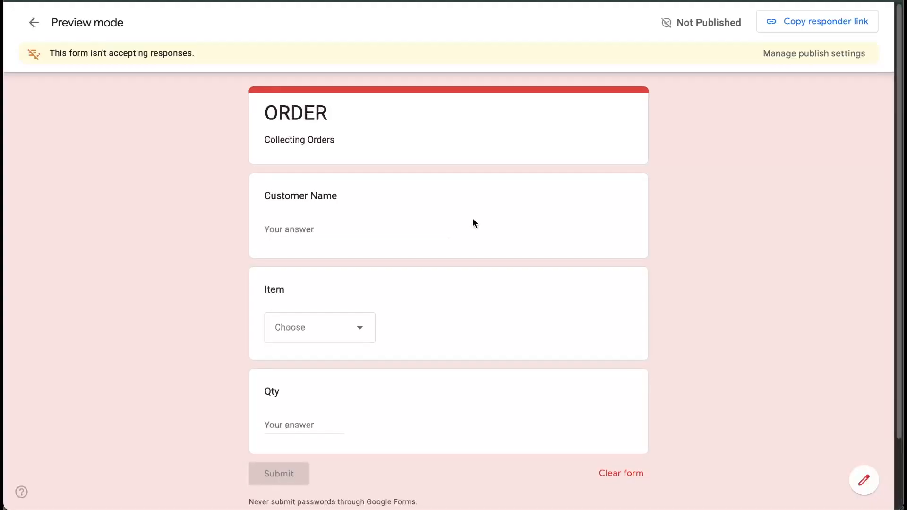
scroll(434, 279, "down", 2)
left_click(315, 161)
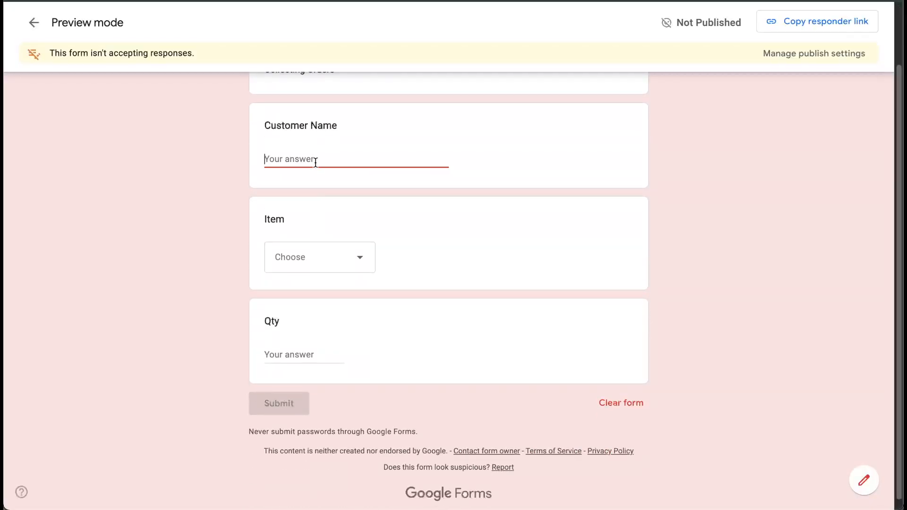
type("Oliver")
key("Tab")
left_click(314, 253)
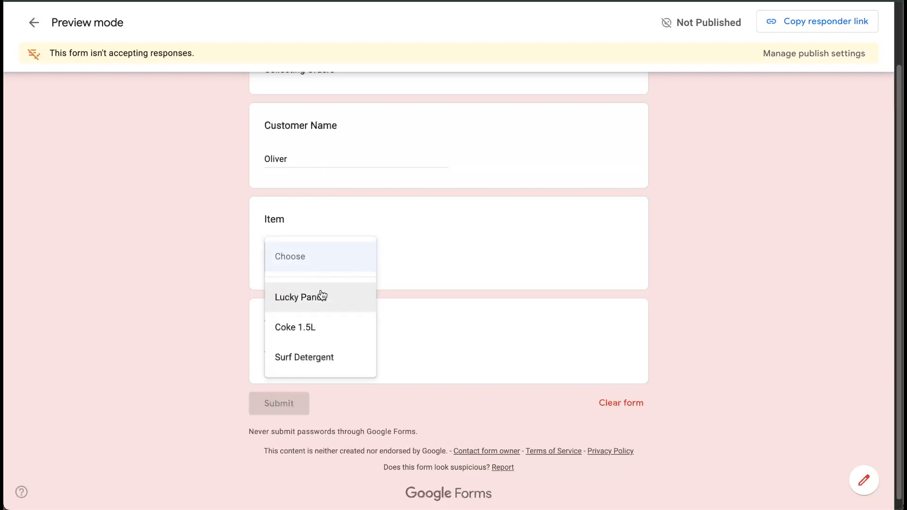
left_click(327, 326)
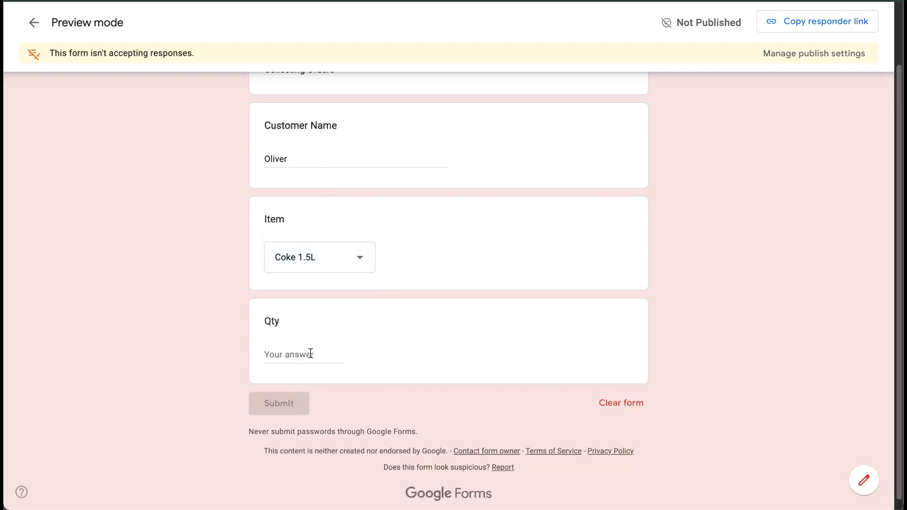
Test the previewed Qty question's number validation with the text "One" and replace it with 1.
left_click(309, 355)
type("One")
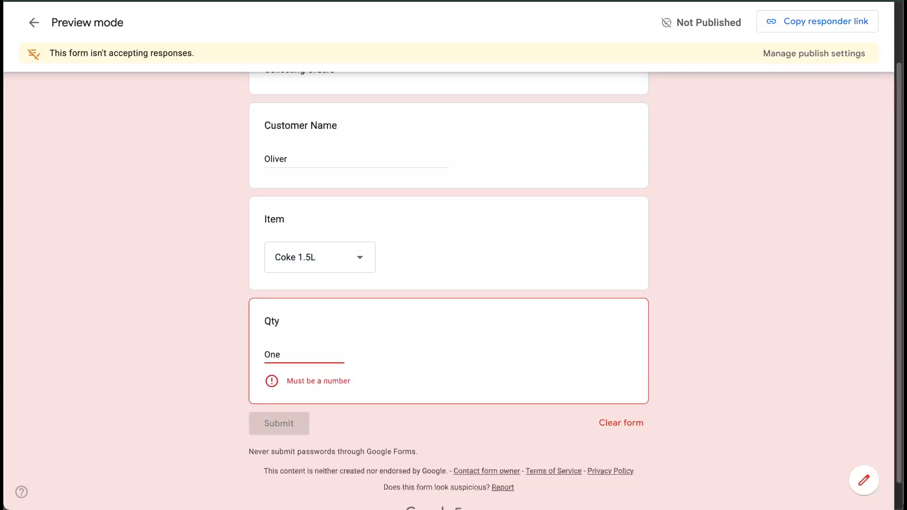
key("BackSpace")
key("BackSpace")
key("BackSpace")
type("1")
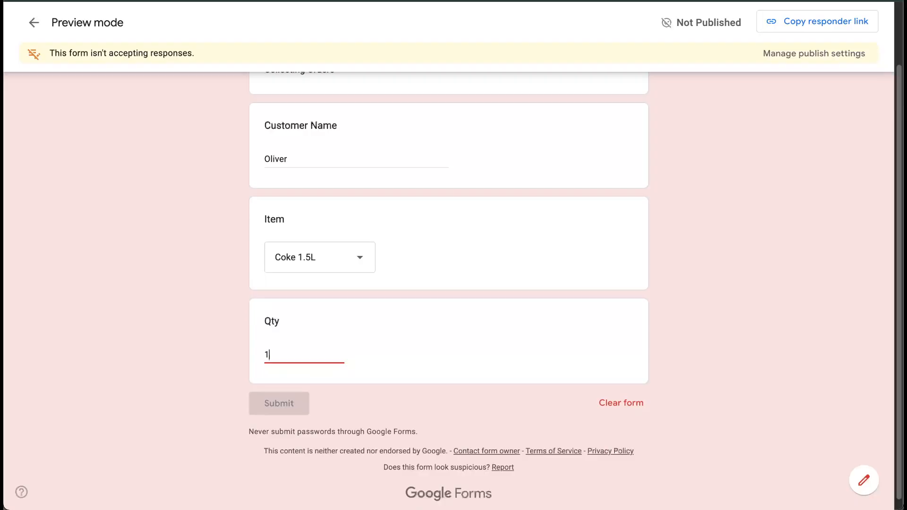
Test the Qty answer with the decimal 1.5, replace it with 3, and return to the form editor.
type(".5")
left_click(228, 374)
left_click(288, 355)
key("BackSpace")
key("BackSpace")
key("BackSpace")
type("3")
key("super+w")
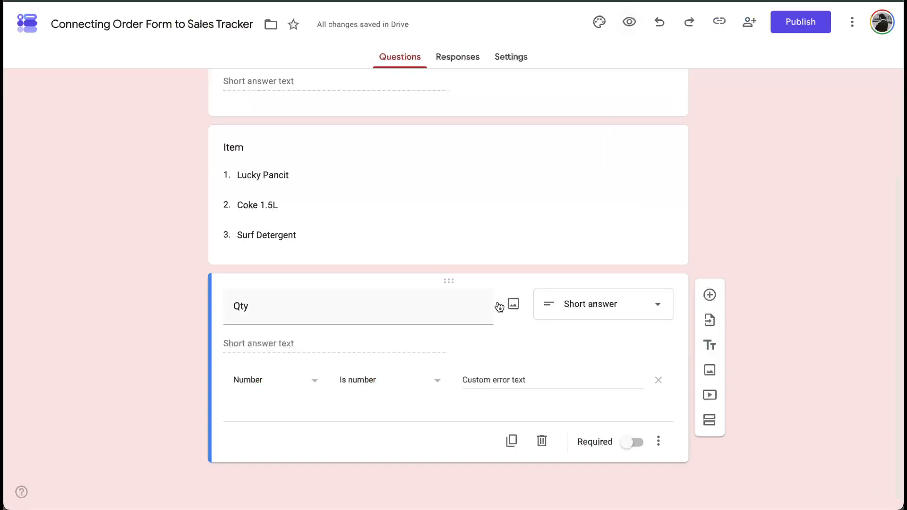
Change the Qty question's number validation condition to Whole number.
left_click(364, 381)
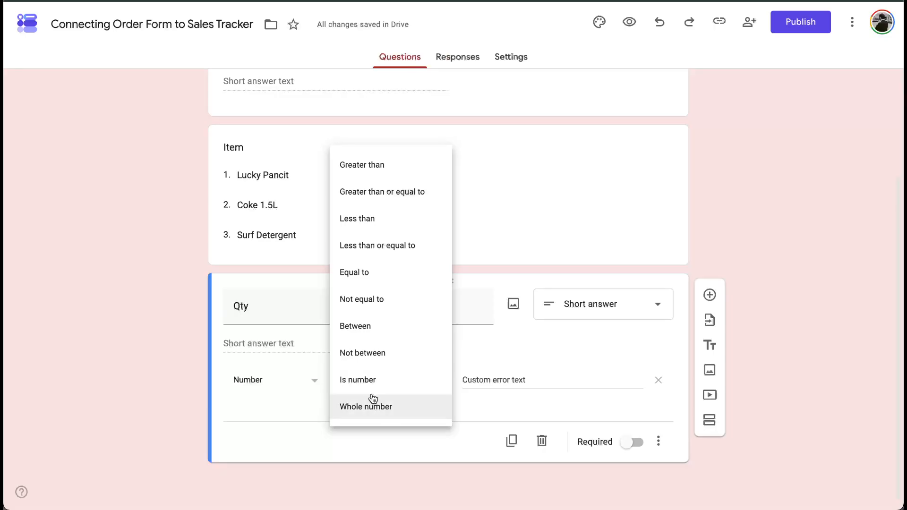
left_click(377, 404)
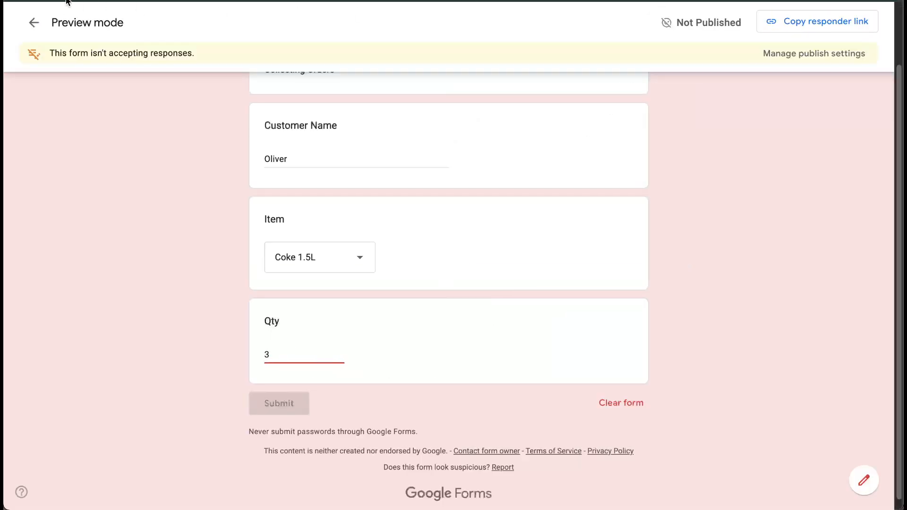
Reload the form preview and test the Qty validation with 1.5 and the whole number 1.
key("super+r")
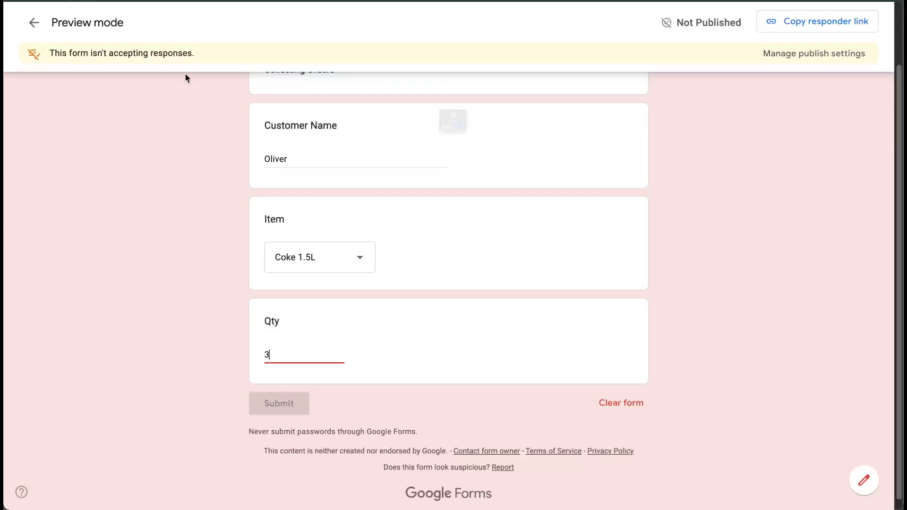
left_click(482, 165)
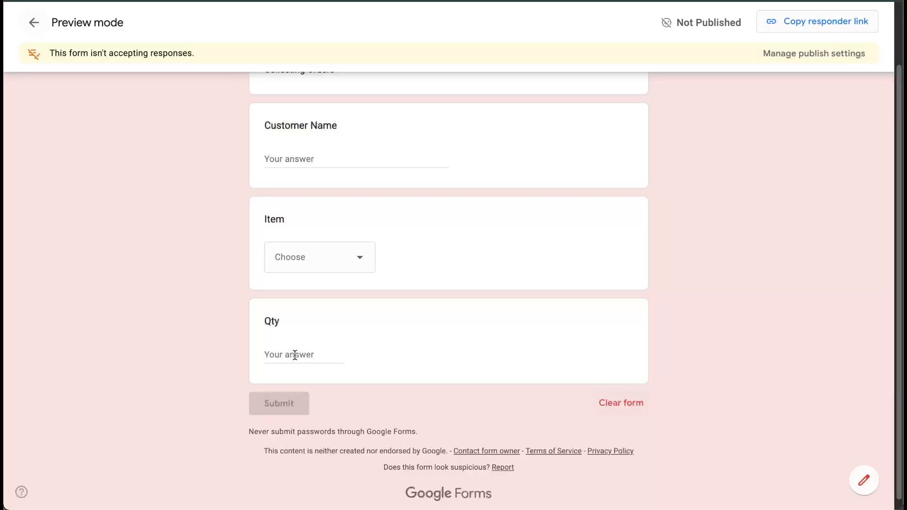
left_click(292, 357)
type("1.5")
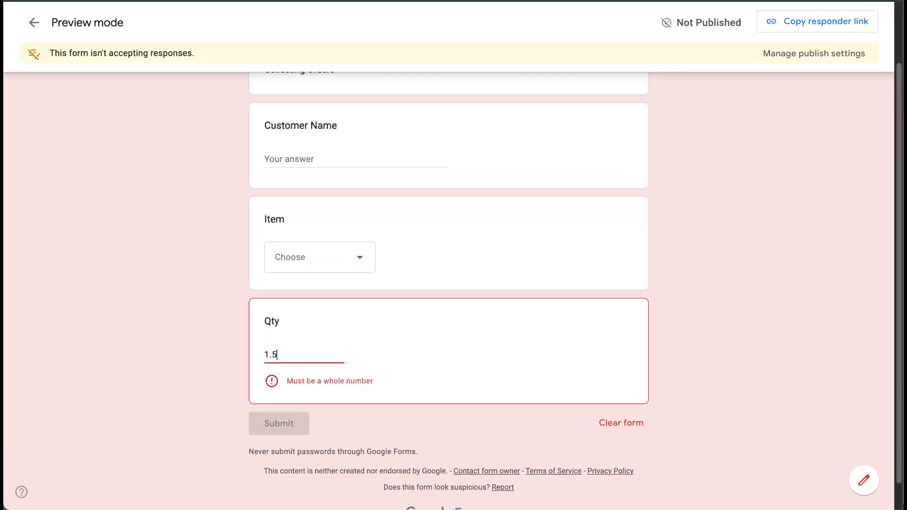
key("BackSpace")
key("BackSpace")
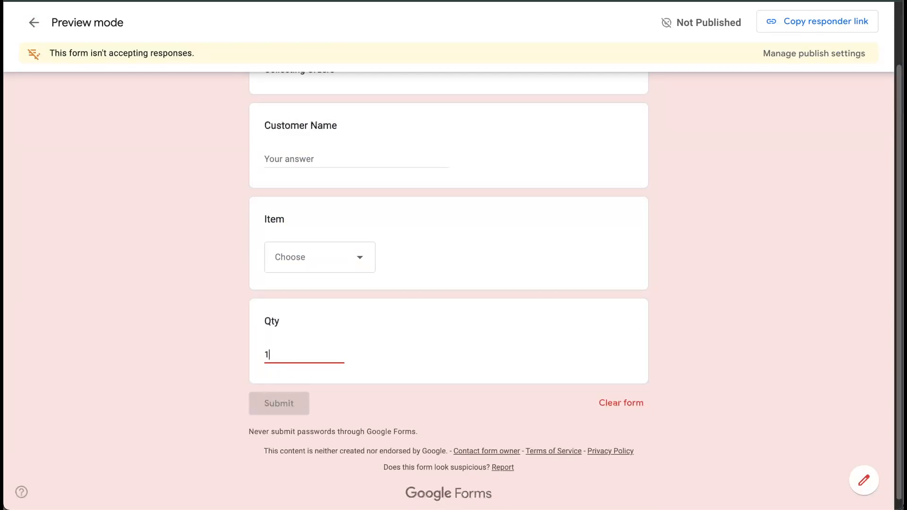
left_click(230, 349)
Return to the form editor and make the Customer Name, Item and Qty questions required.
scroll(348, 277, "up", 1)
left_click(608, 1)
scroll(559, 245, "up", 3)
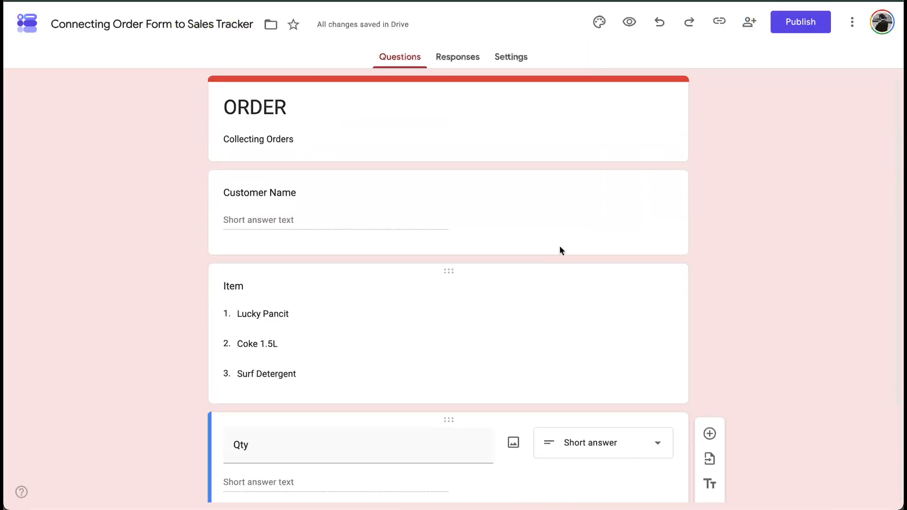
left_click(532, 248)
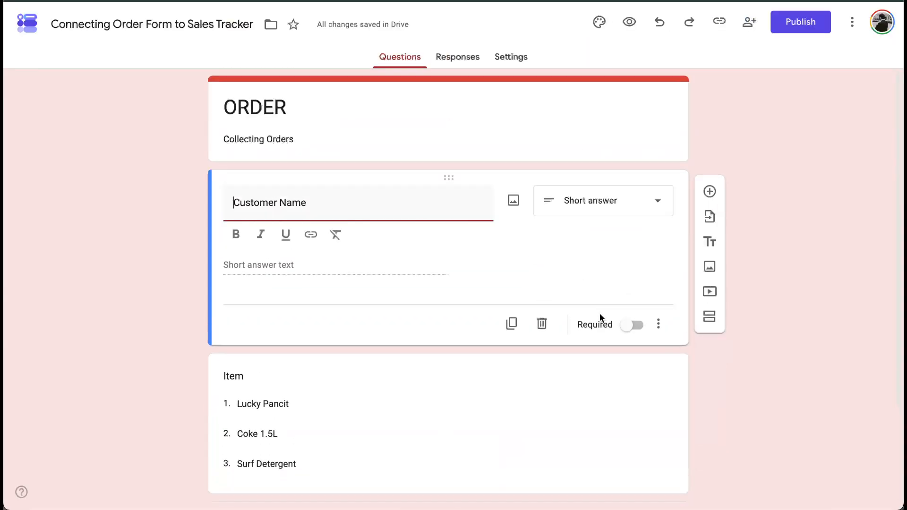
left_click(629, 324)
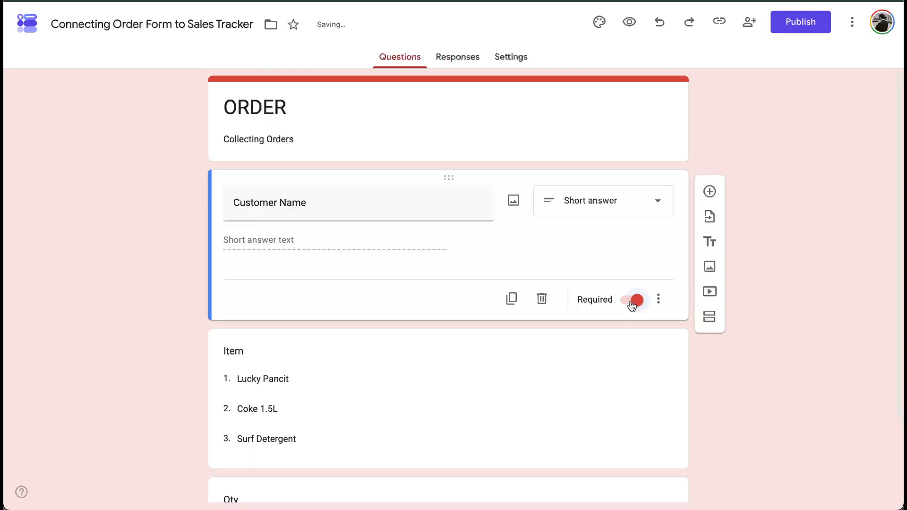
scroll(630, 293, "down", 2)
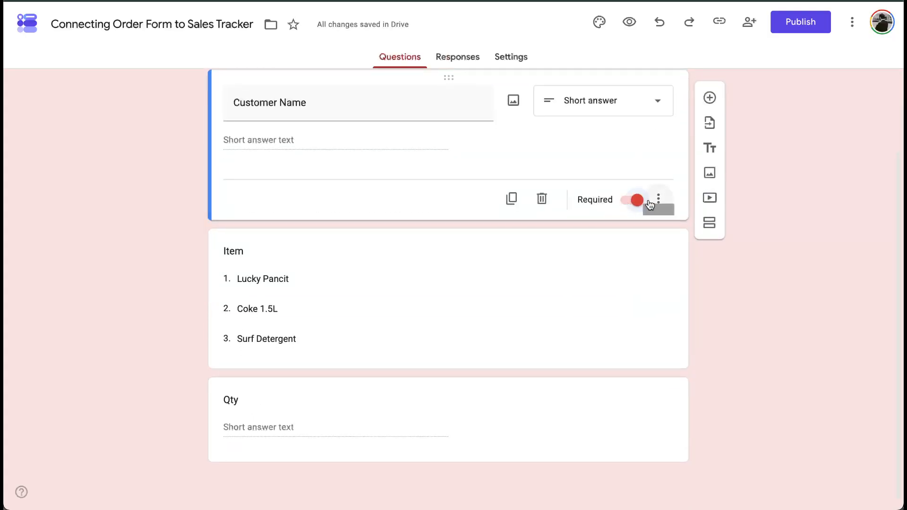
left_click(638, 359)
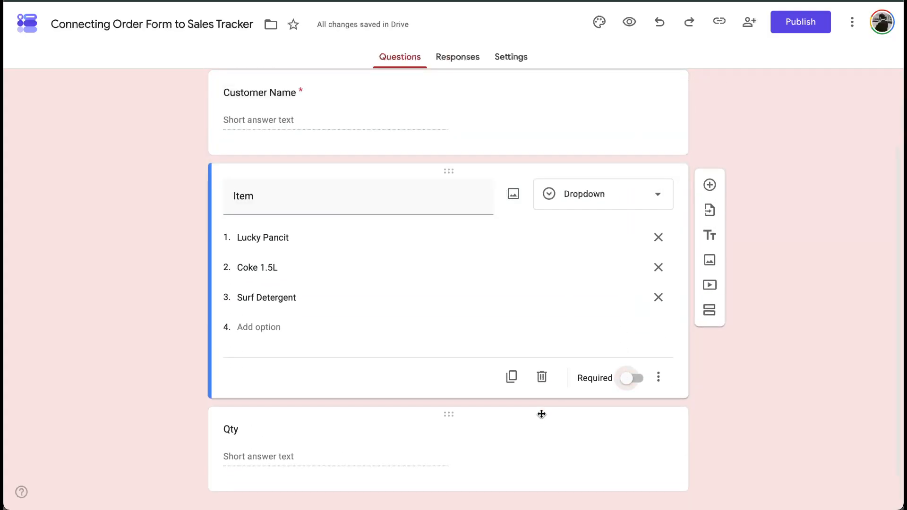
left_click(633, 350)
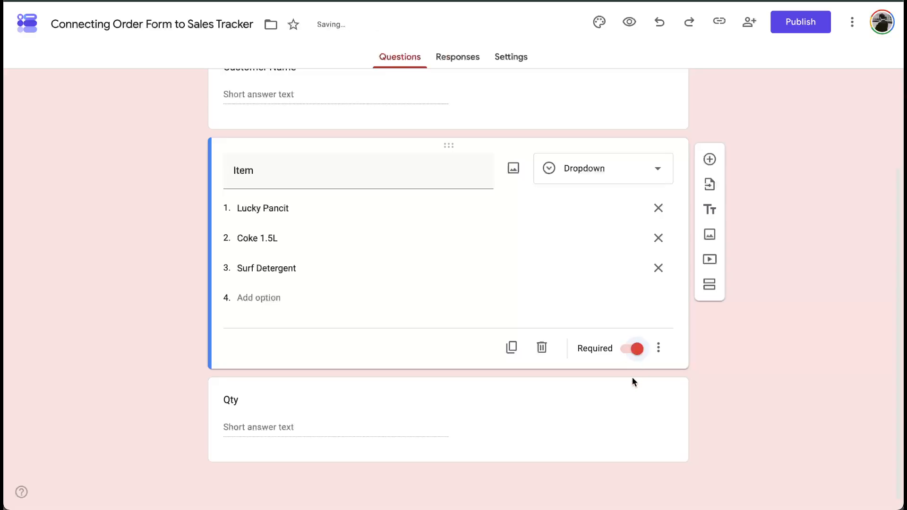
left_click(627, 439)
left_click(633, 481)
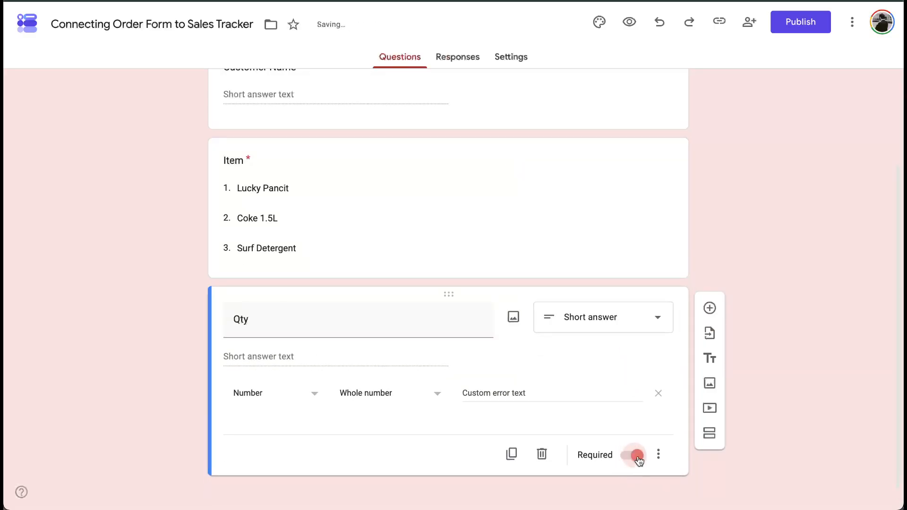
Reload the form preview and fill in the required Customer Name question with the sample answer "Name".
scroll(557, 228, "up", 3)
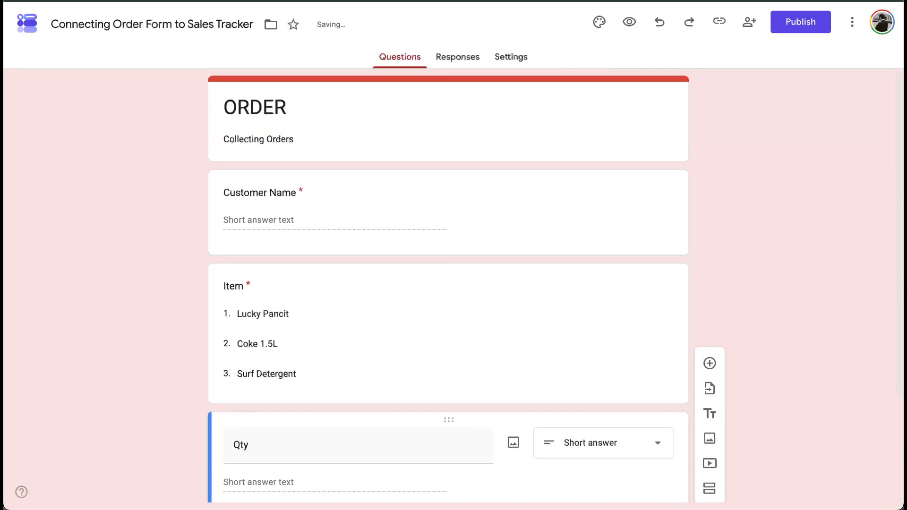
left_click(629, 22)
key("super+r")
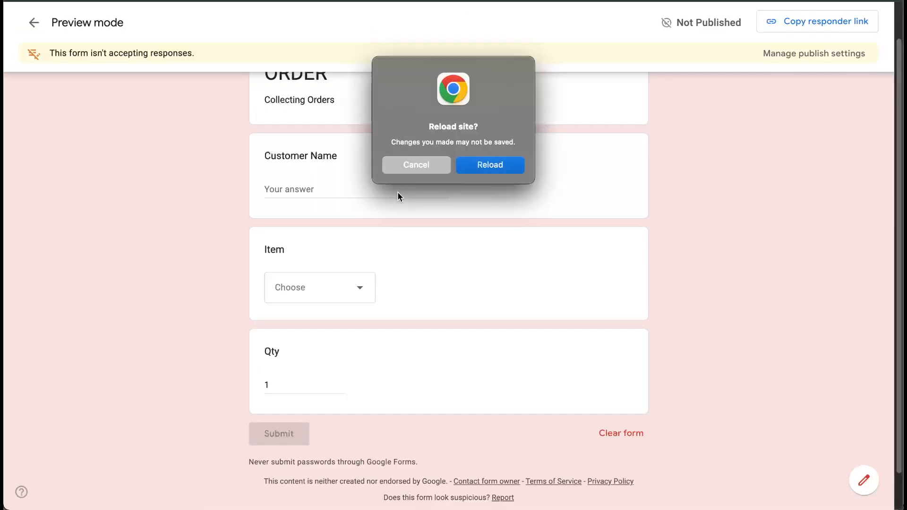
left_click(487, 165)
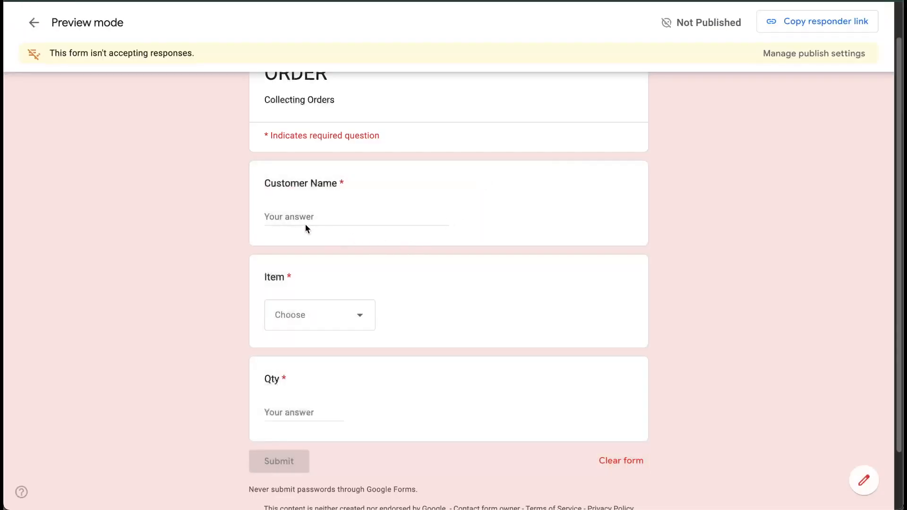
left_click(307, 217)
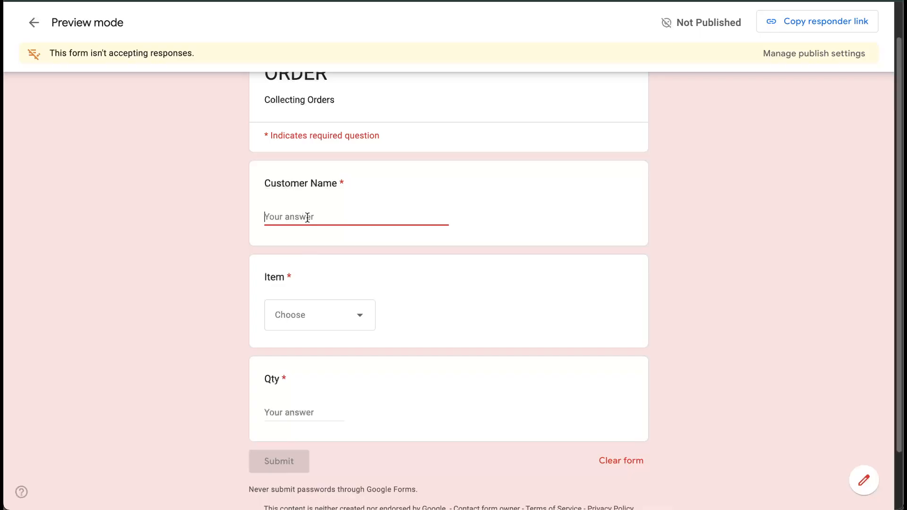
type("1")
key("BackSpace")
type("Name")
Choose Lucky Pancit as the Item and enter 1 as the Qty in the form preview.
left_click(294, 326)
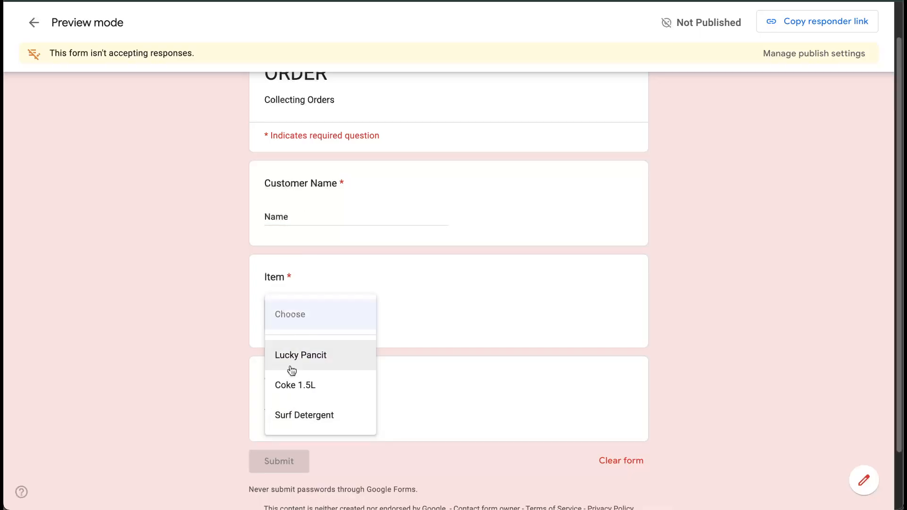
left_click(293, 363)
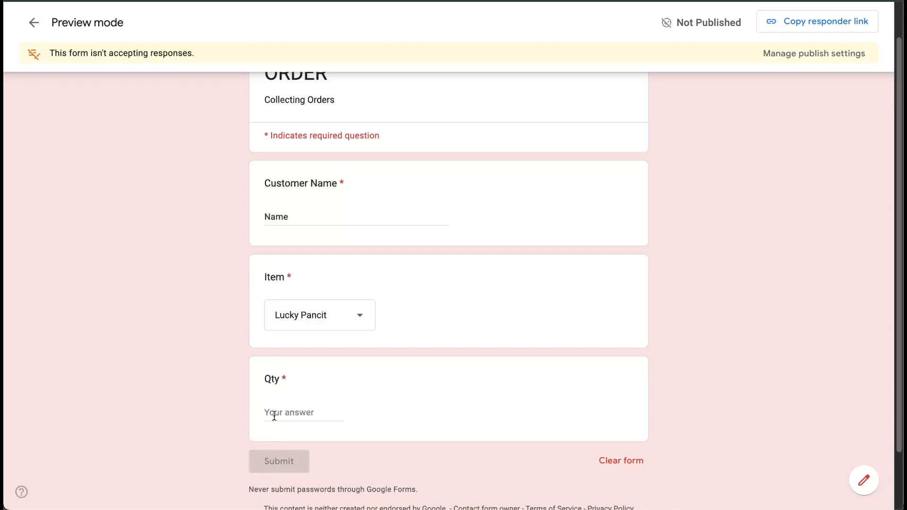
left_click(274, 416)
type("1")
left_click(227, 434)
scroll(570, 260, "up", 1)
scroll(532, 249, "down", 2)
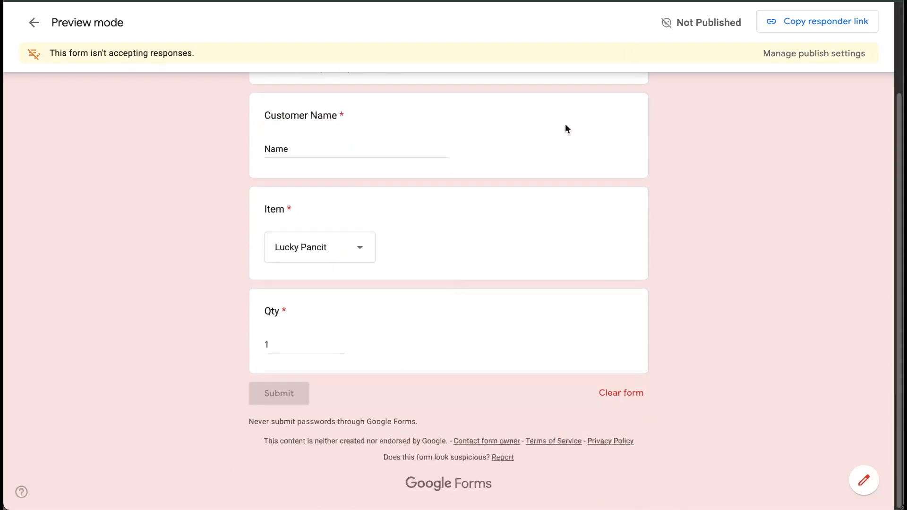
Close the preview and publish the order form with its default responder settings.
key("super+w")
left_click(800, 24)
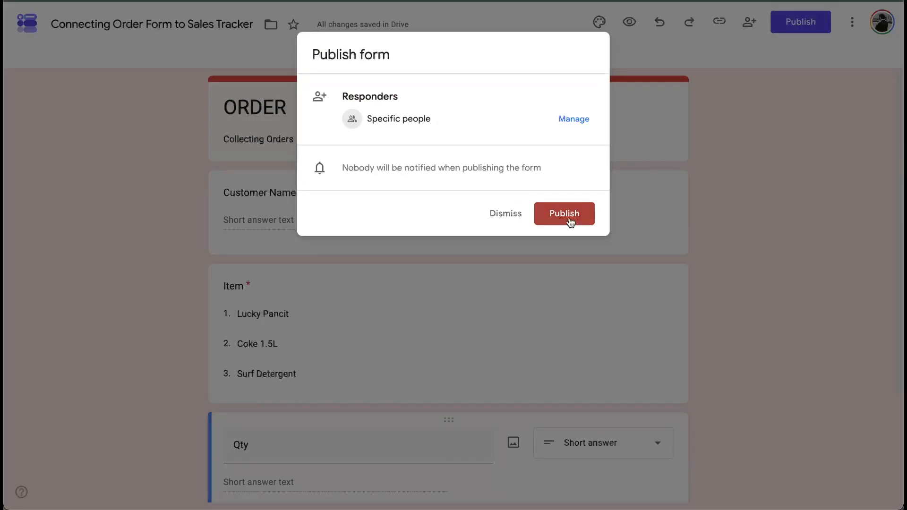
left_click(566, 216)
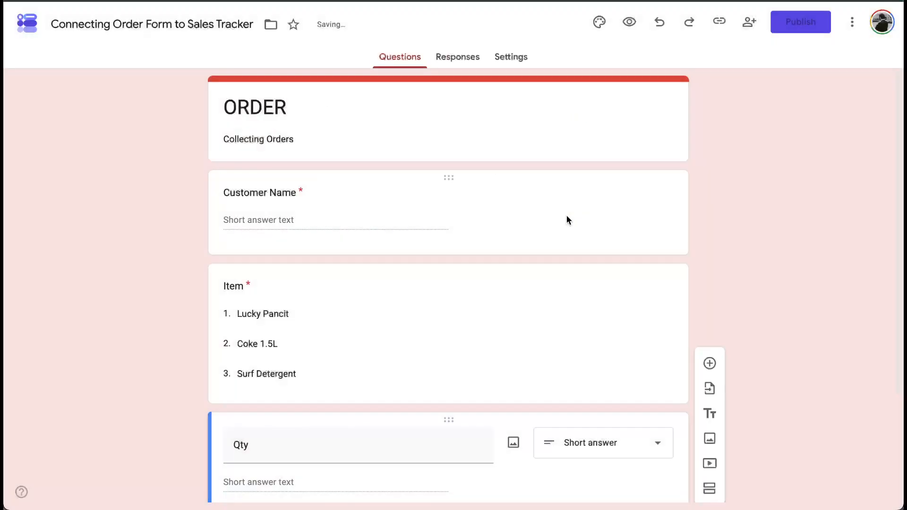
Copy the shortened responder link and open the published form in a new browser tab.
left_click(745, 101)
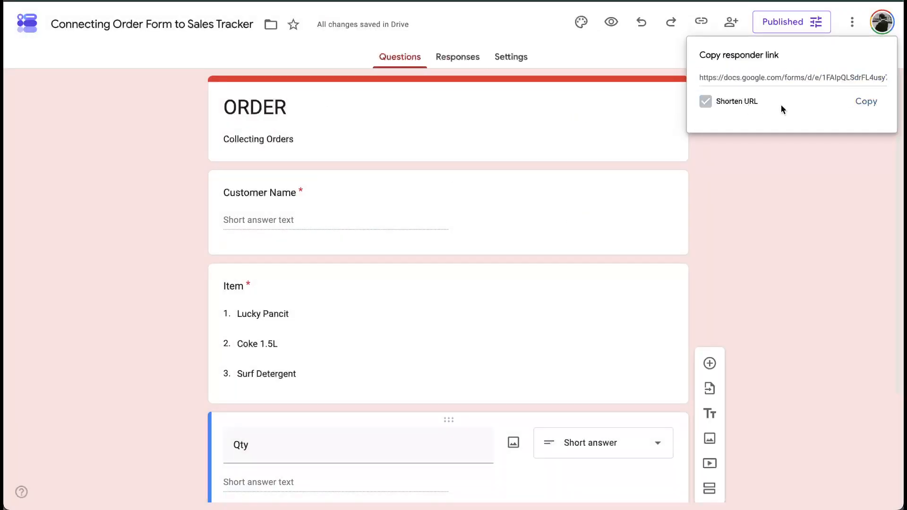
left_click(866, 106)
left_click(867, 106)
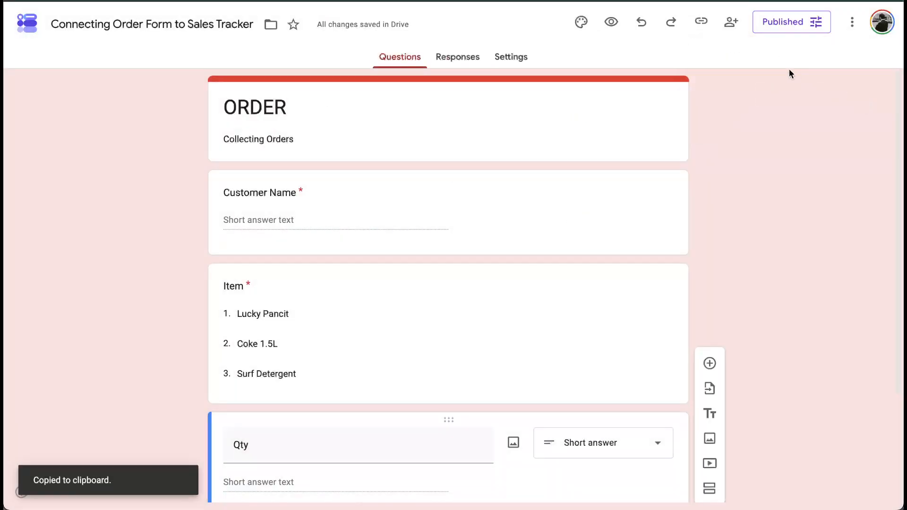
key("super+t")
key("super+v")
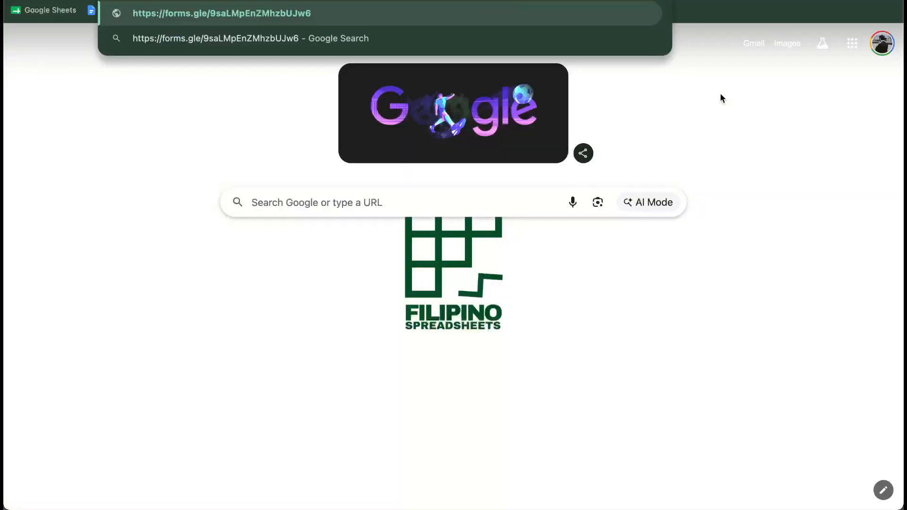
key("Return")
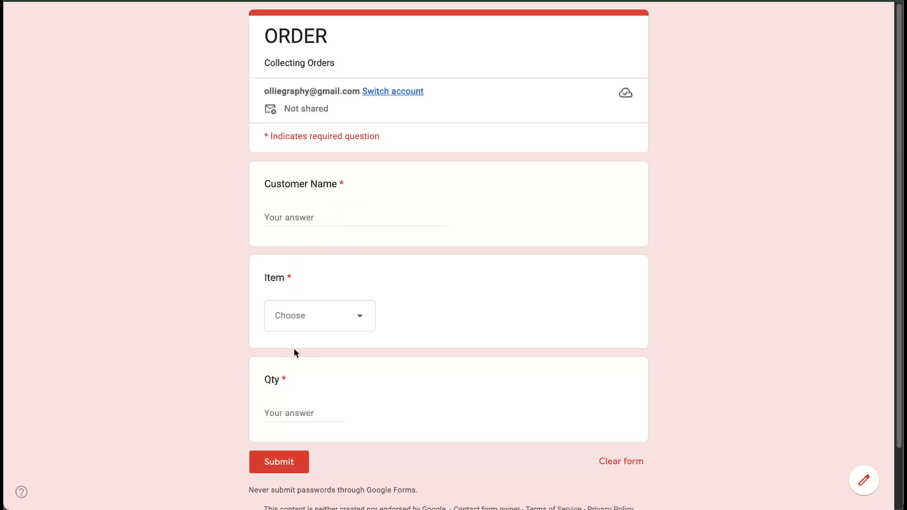
Try to submit the blank order form and examine how the required Customer Name question responds.
left_click(284, 461)
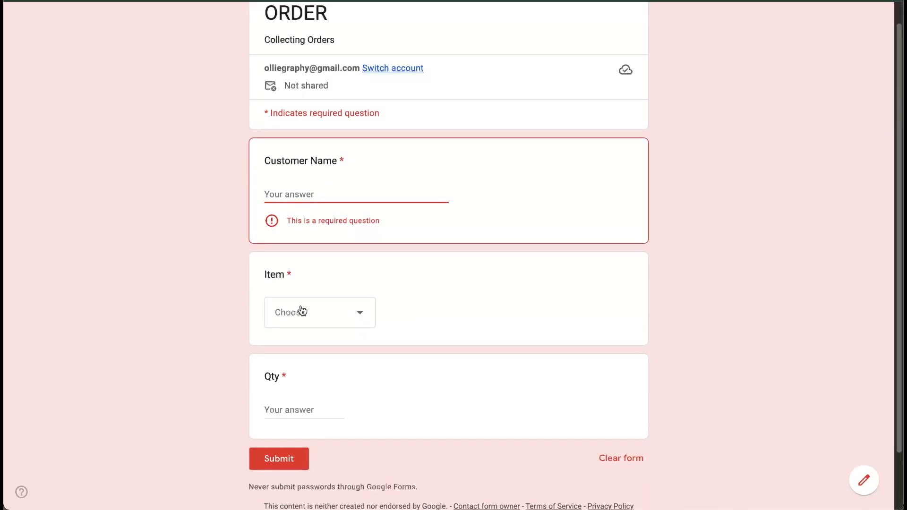
left_click_drag(338, 162, 345, 161)
left_click_drag(291, 221, 343, 219)
Enter the customer's name and a Qty of 1, and try to submit the order without an item.
left_click(298, 196)
type("Oliver")
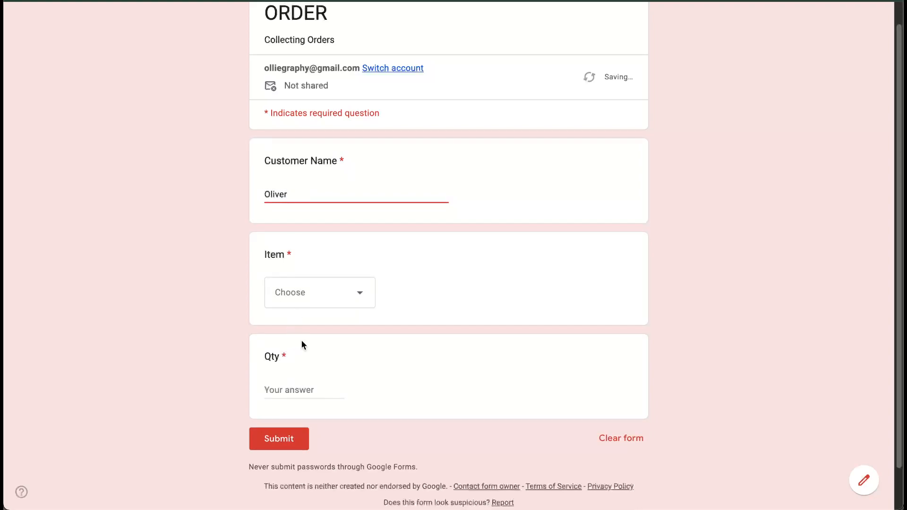
left_click(299, 390)
type("1")
left_click(290, 435)
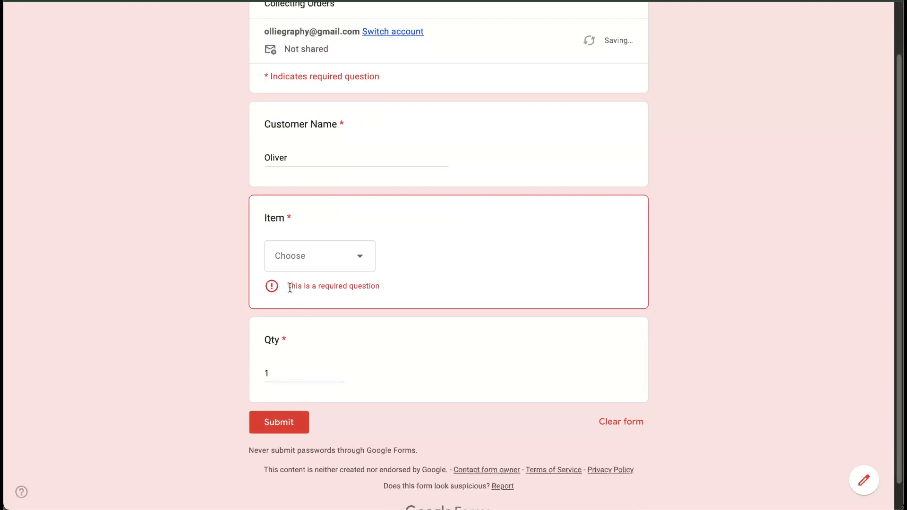
Choose Lucky Pancit as the Item, set the Qty to 10 and submit the order.
left_click(287, 263)
left_click(299, 293)
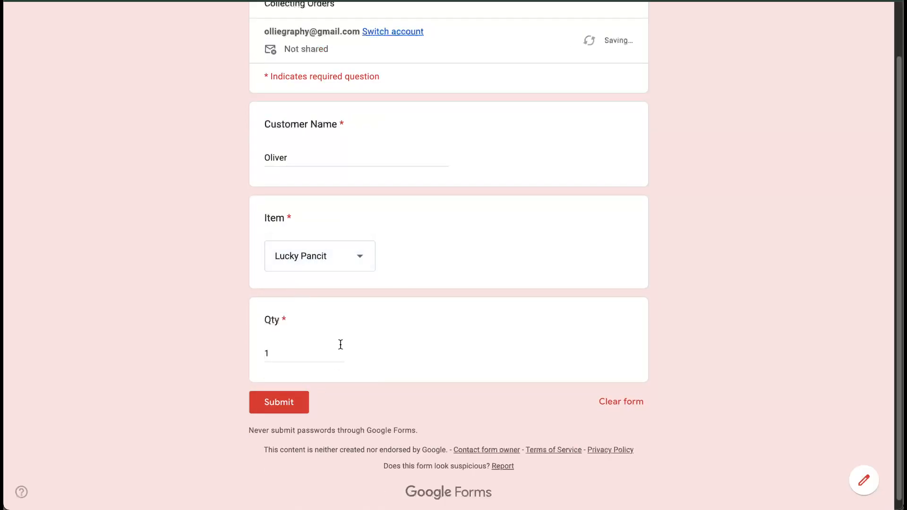
left_click(314, 353)
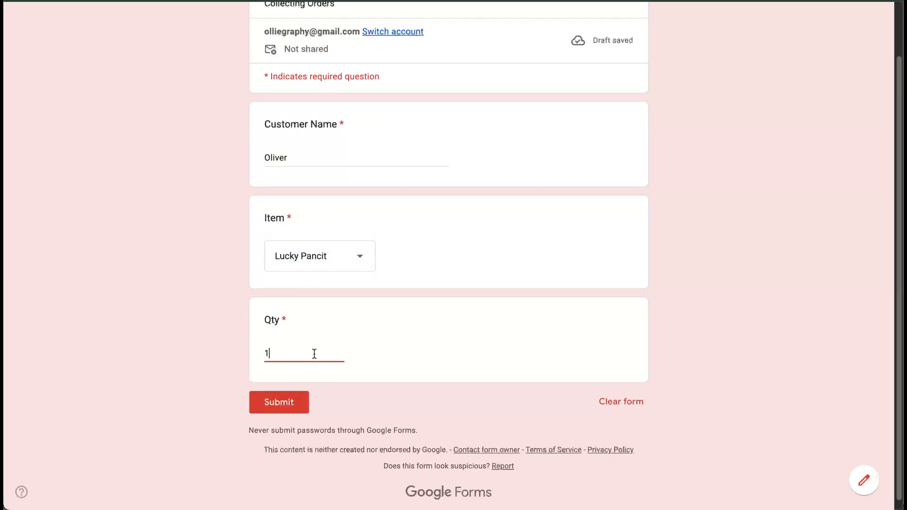
type("0")
scroll(237, 279, "up", 1)
scroll(236, 279, "down", 1)
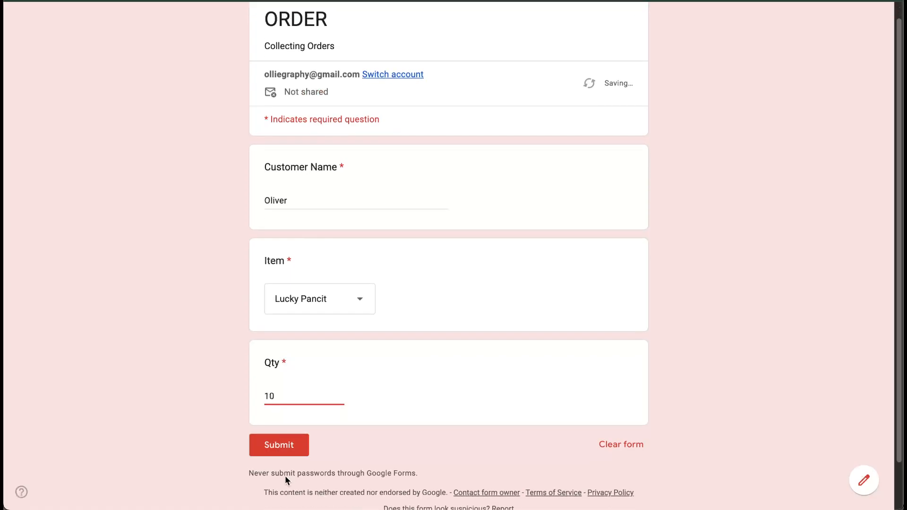
left_click(276, 446)
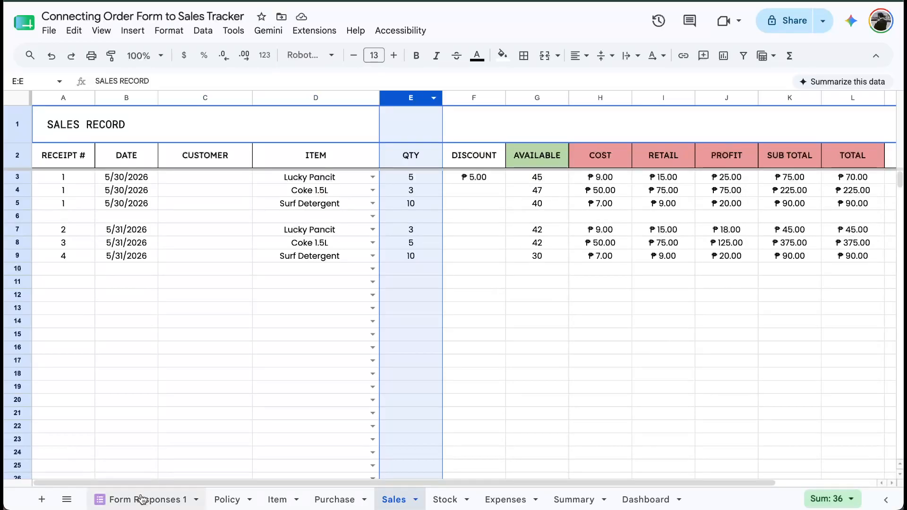
Open the Form Responses 1 sheet in the Google Sheets sales tracker and rename it as Responses.
left_click(142, 499)
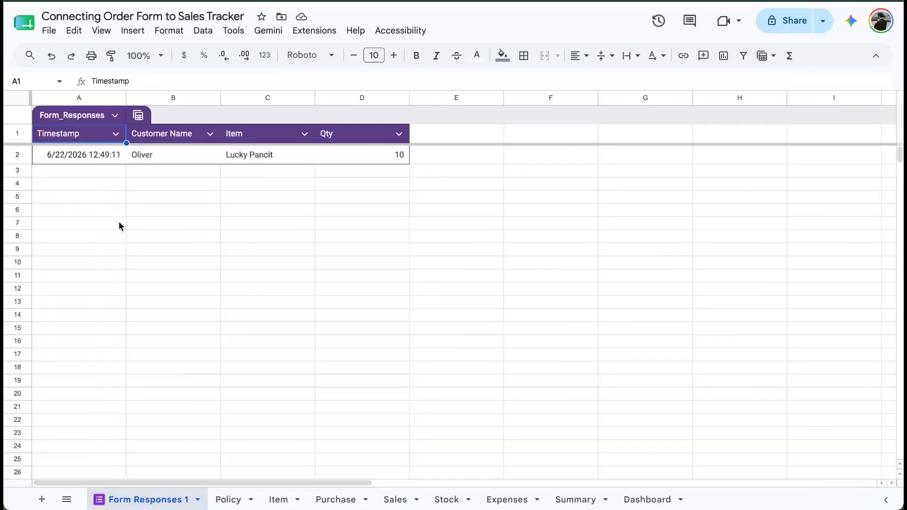
double_click(160, 500)
type("R")
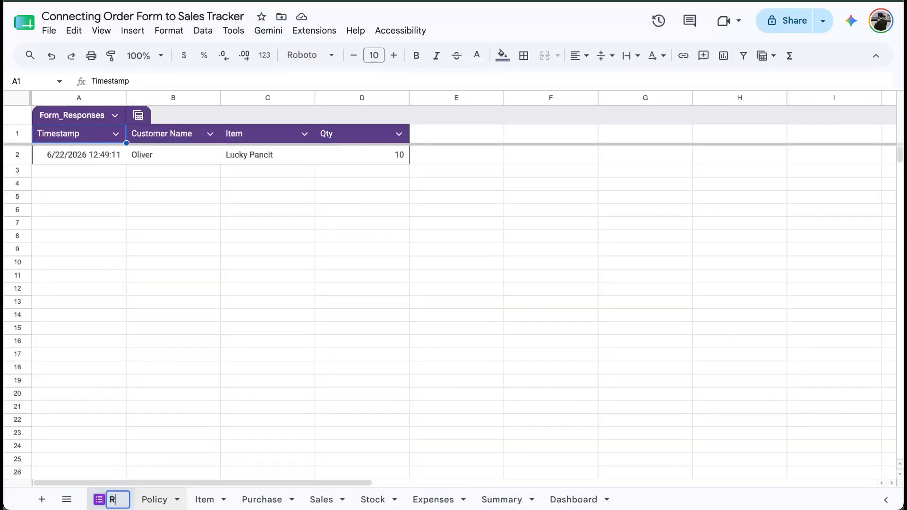
type("esponses")
key("Return")
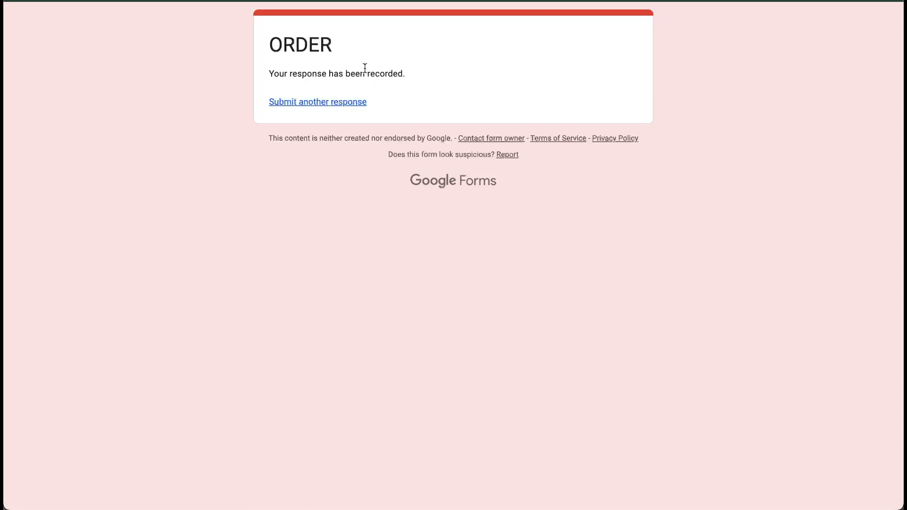
Review the form's submission confirmation page, return to the form editor and expand the Presentation settings.
left_click_drag(269, 74, 396, 70)
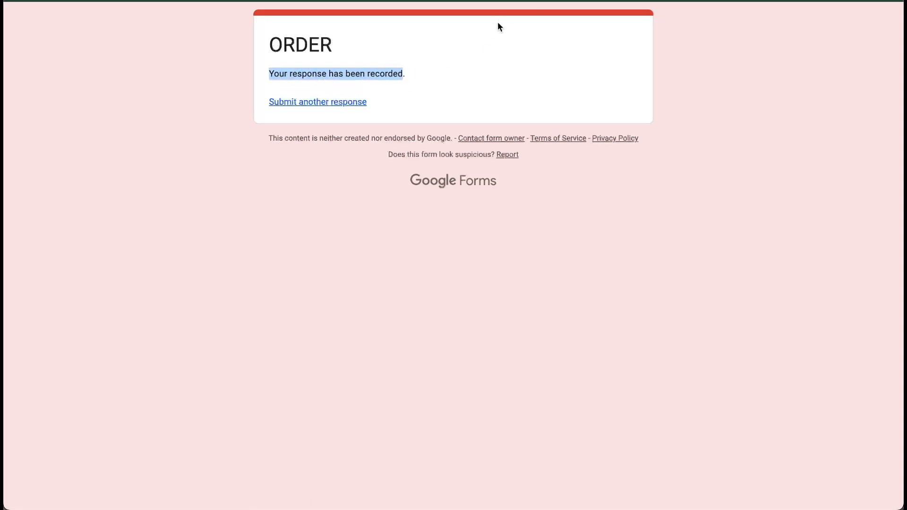
left_click_drag(277, 109, 367, 102)
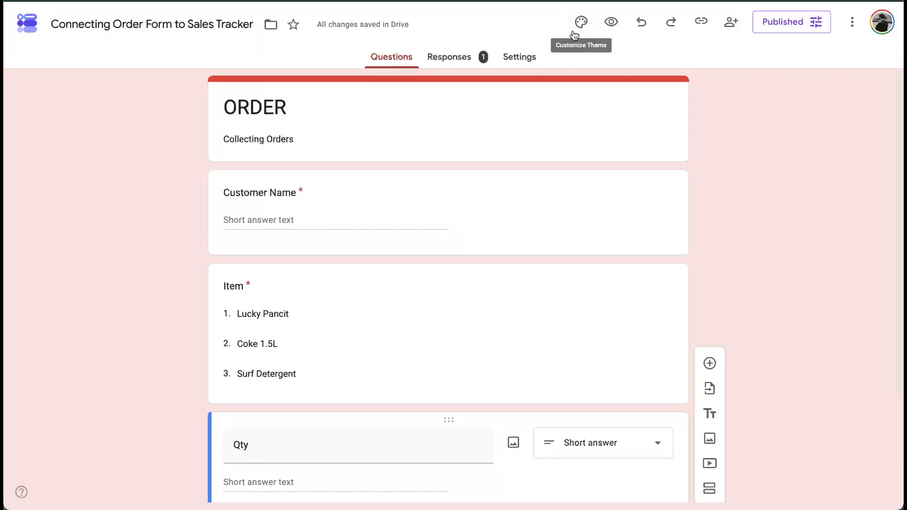
left_click(852, 22)
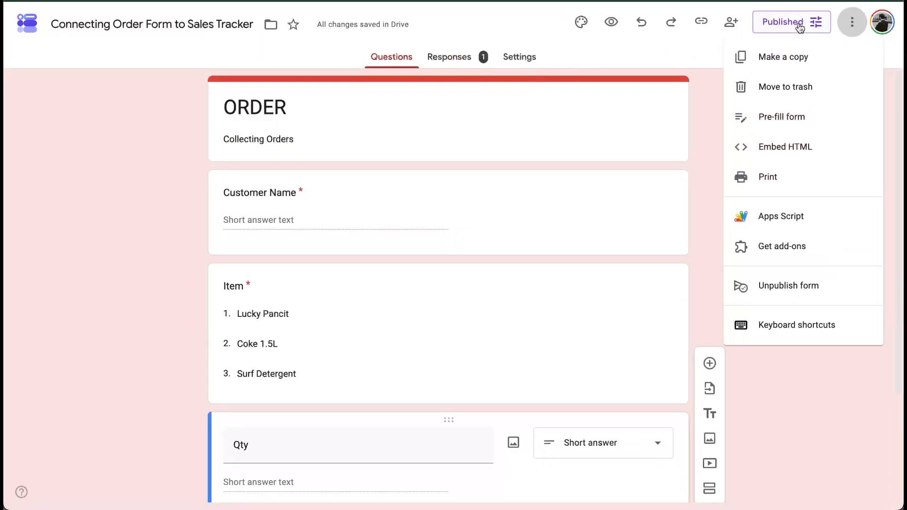
left_click(517, 58)
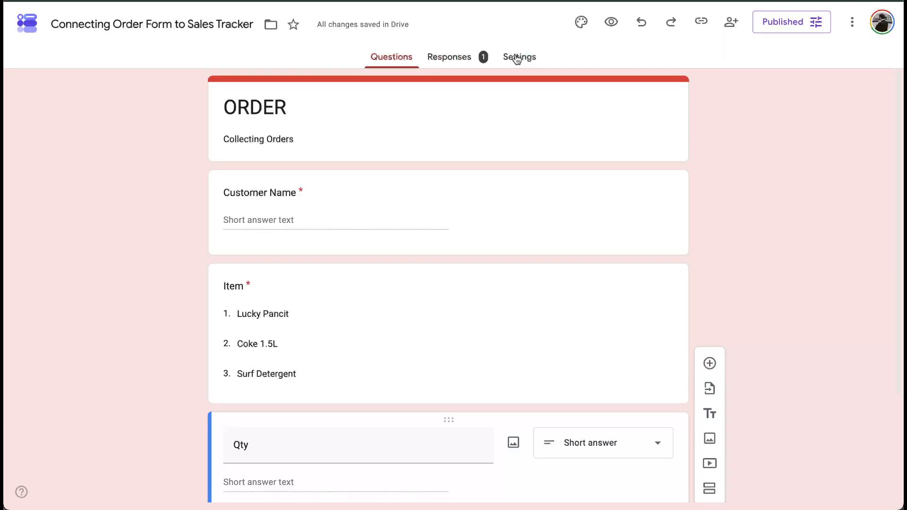
left_click(518, 58)
scroll(368, 234, "down", 2)
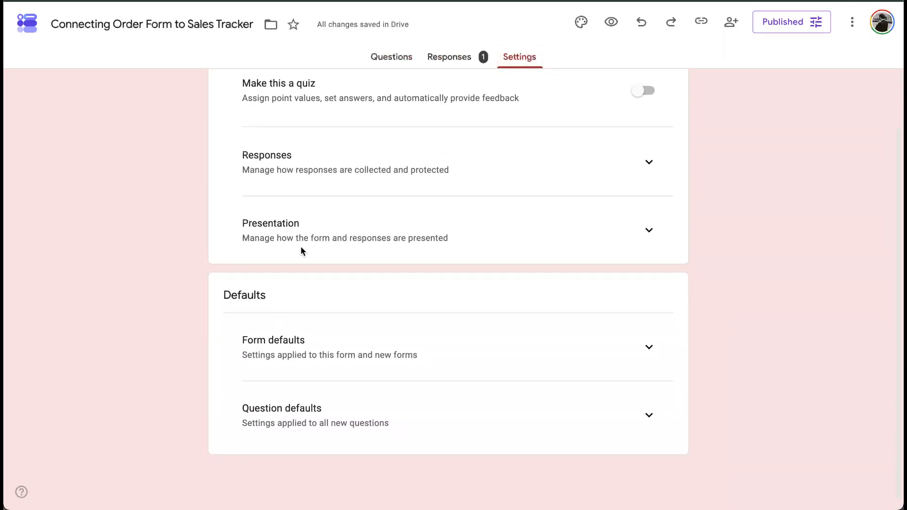
left_click(649, 231)
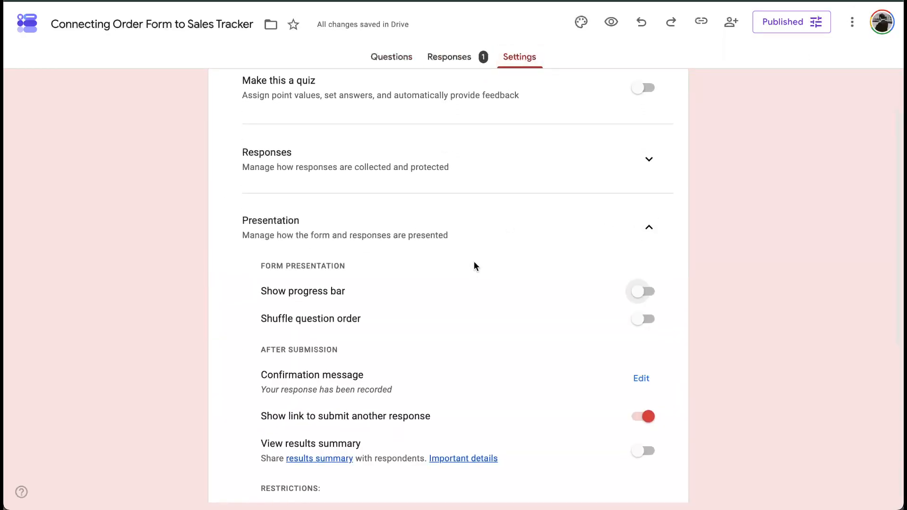
scroll(474, 264, "down", 5)
scroll(458, 271, "up", 3)
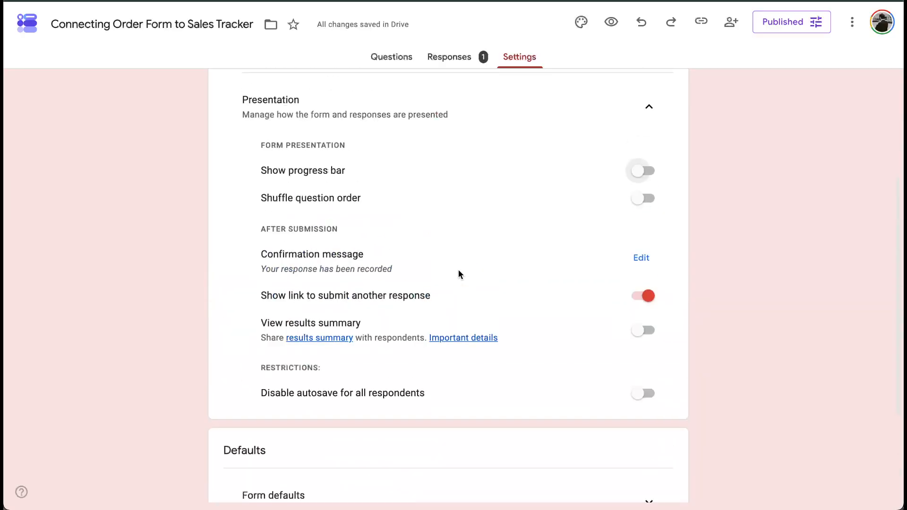
Set the confirmation message to "Salamat ng marami! Kung gusto mo pang umorder, mangyari lamang na mag-submit uli ng form." and save it.
left_click(645, 261)
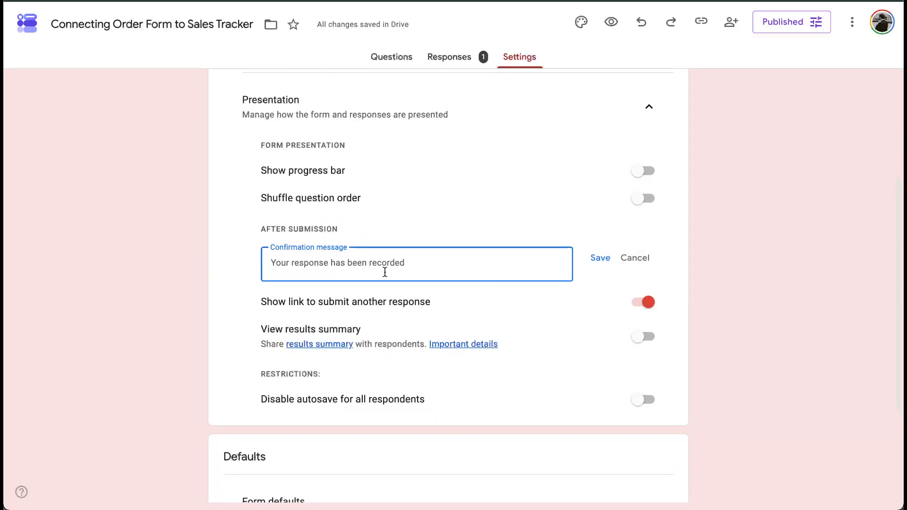
type("Salamat")
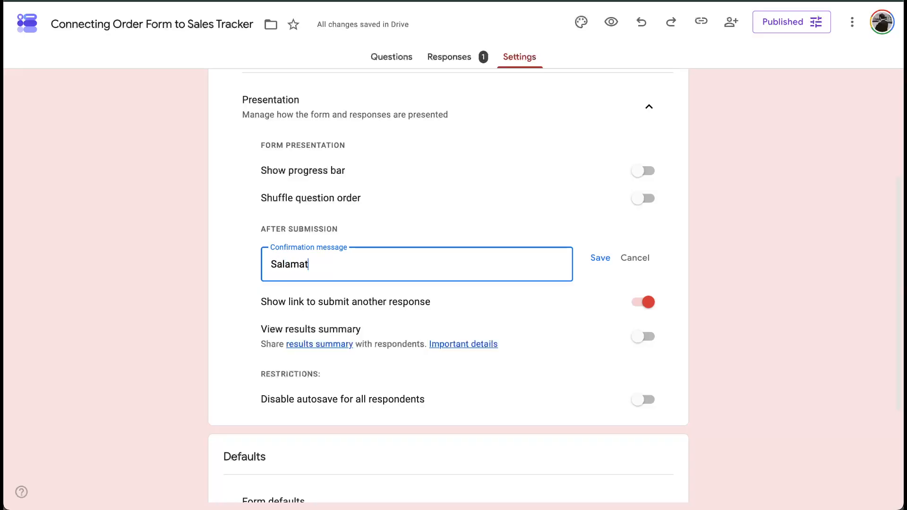
type("! Kung gusto mo p")
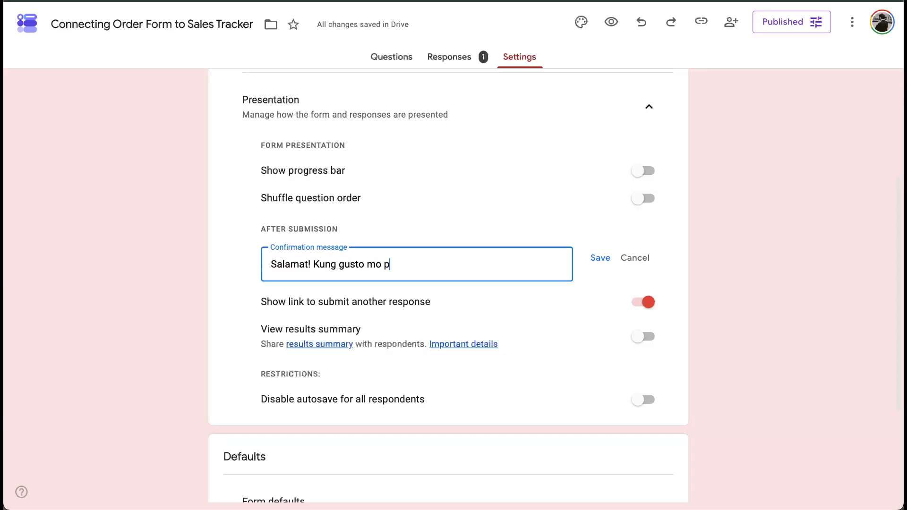
type("ang umorder, mangya")
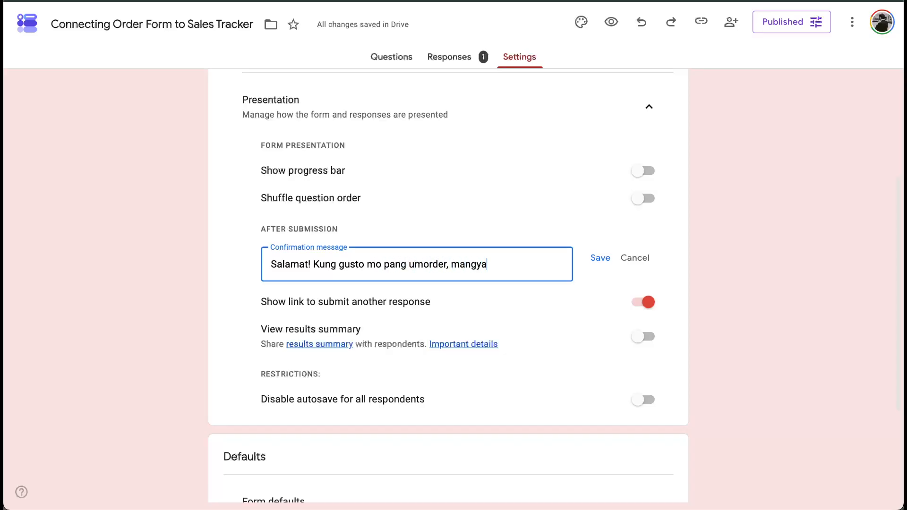
type("ri lamang na mag-s")
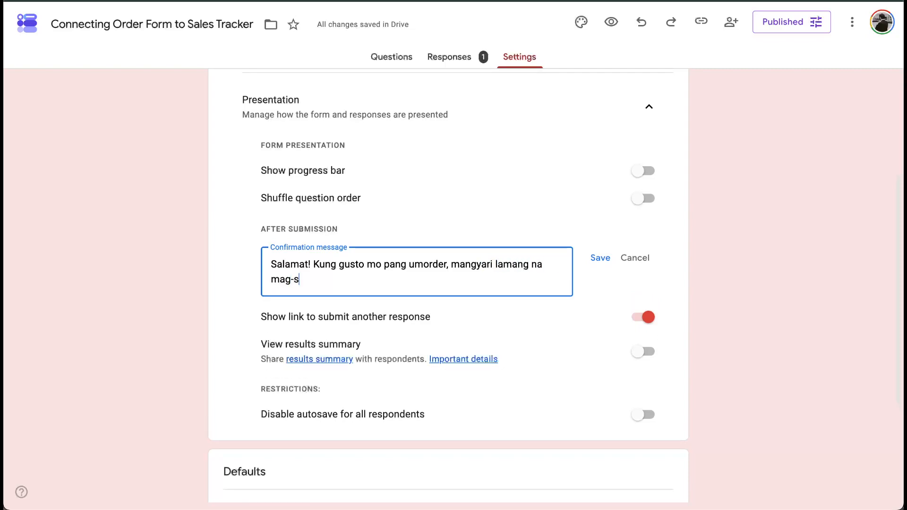
type("ubmit uli ng form.")
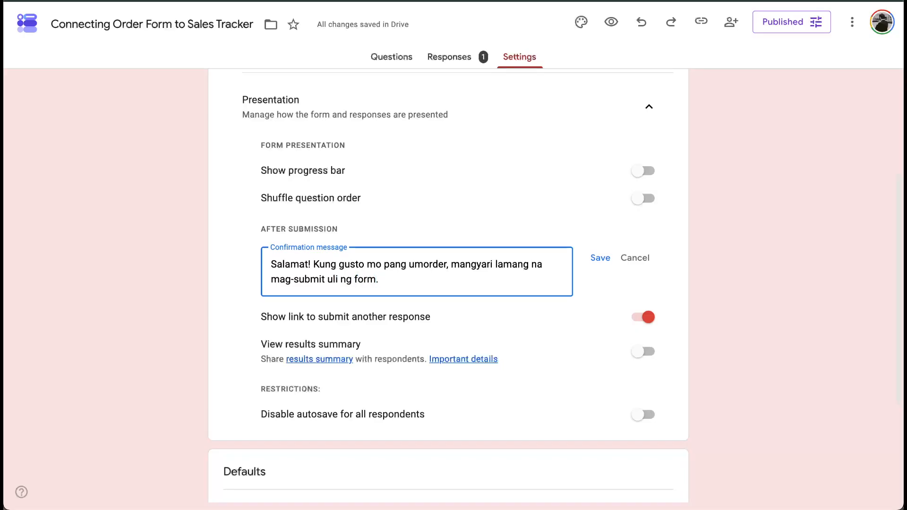
type(" ng marami")
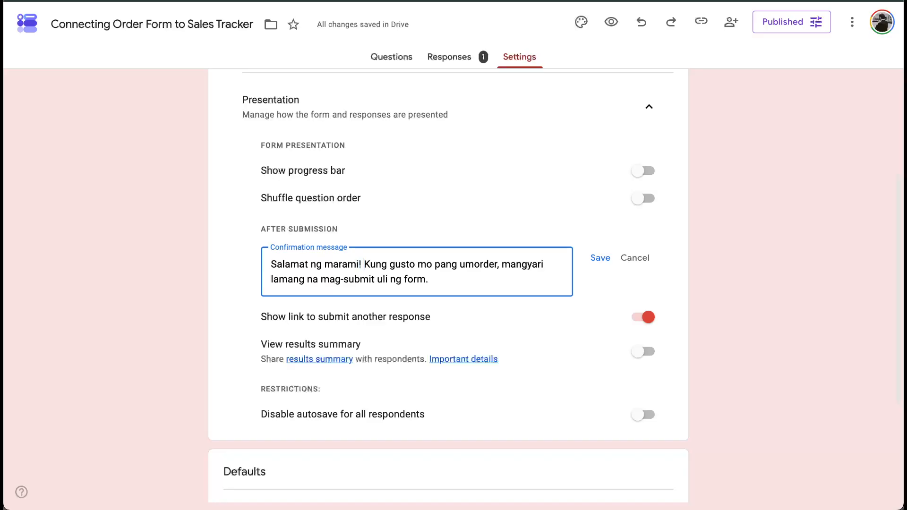
left_click(600, 259)
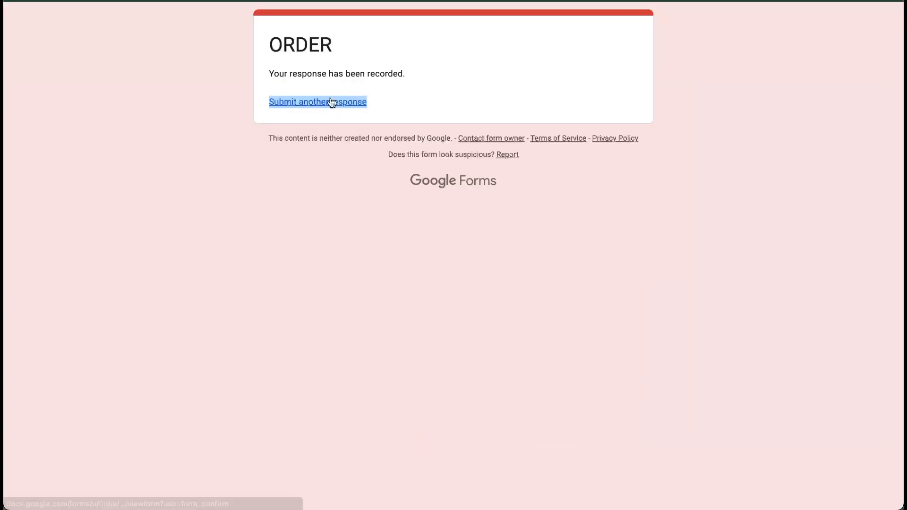
Start another response to the order form and enter the customer's name.
left_click(330, 102)
left_click(312, 215)
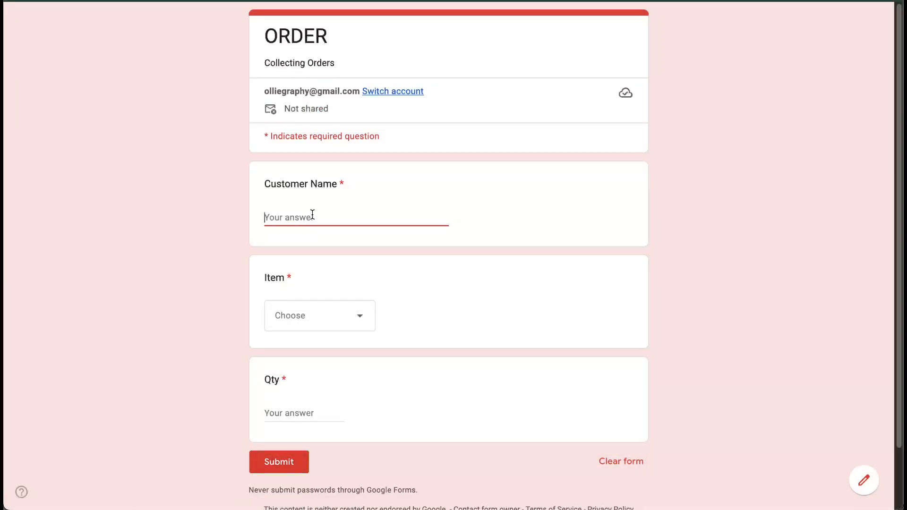
type("Oliver")
key("Tab")
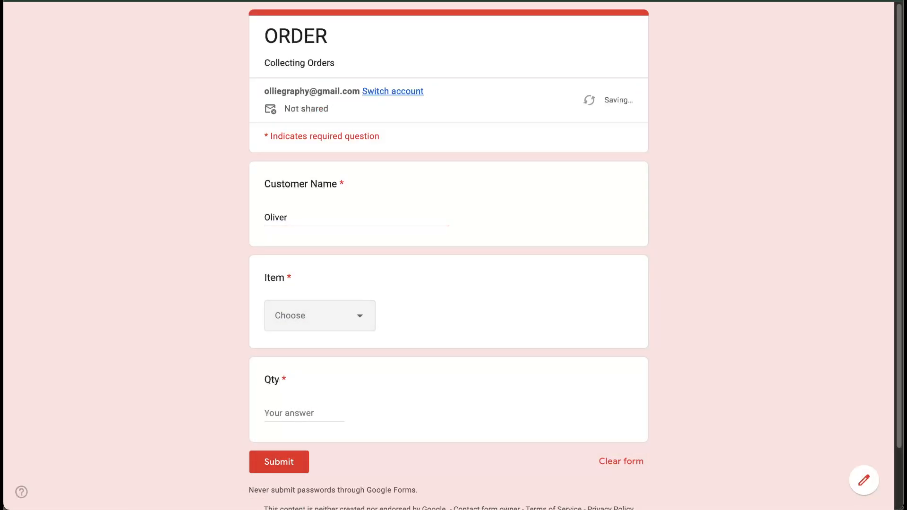
Choose Coke 1.5L as the Item, set the Qty to 100 and submit the order.
key("Down")
key("Down")
key("Down")
key("Return")
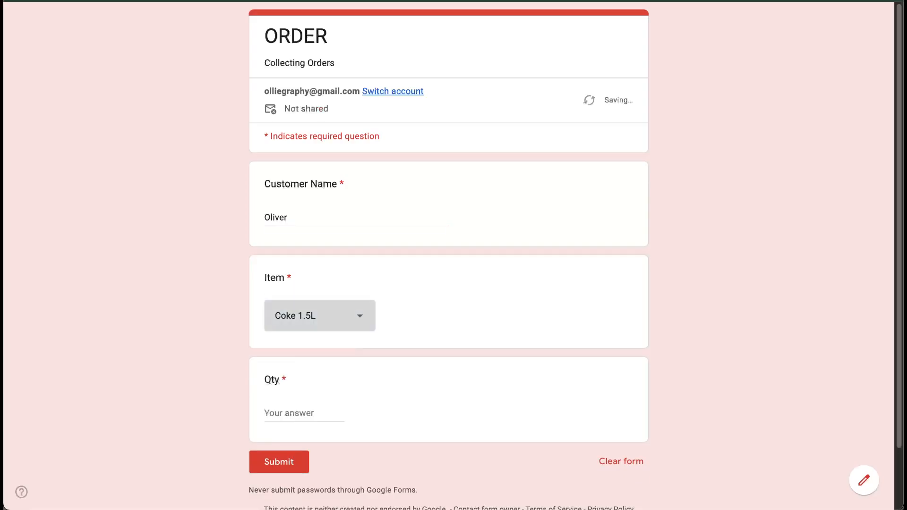
key("Down")
key("Down")
key("Up")
key("Return")
key("Tab")
type("10")
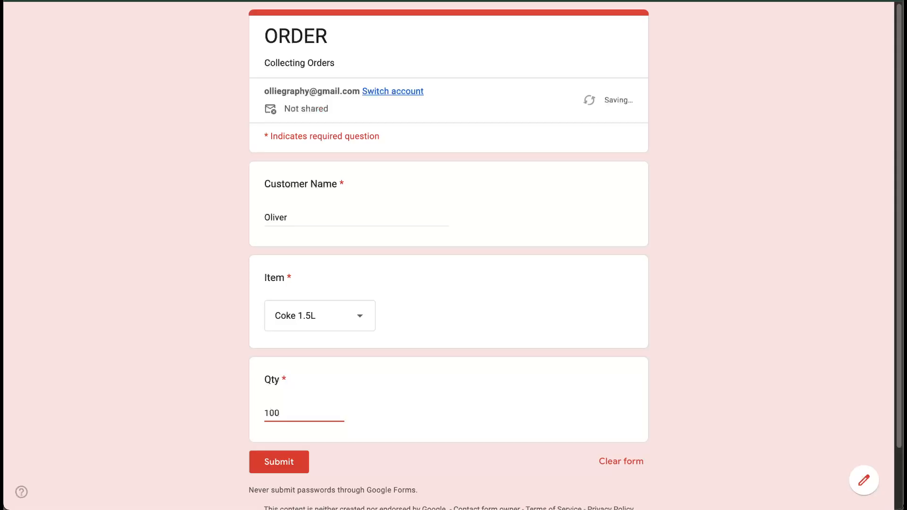
left_click(286, 465)
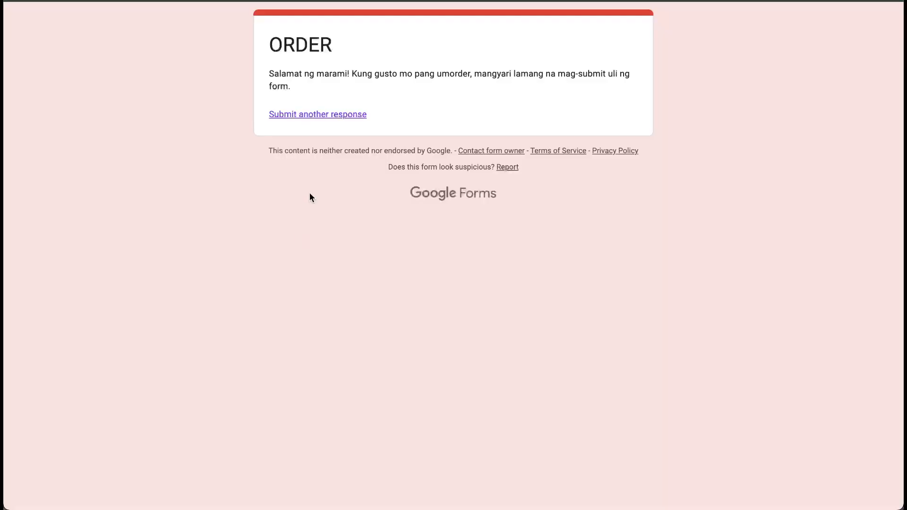
left_click_drag(269, 73, 448, 88)
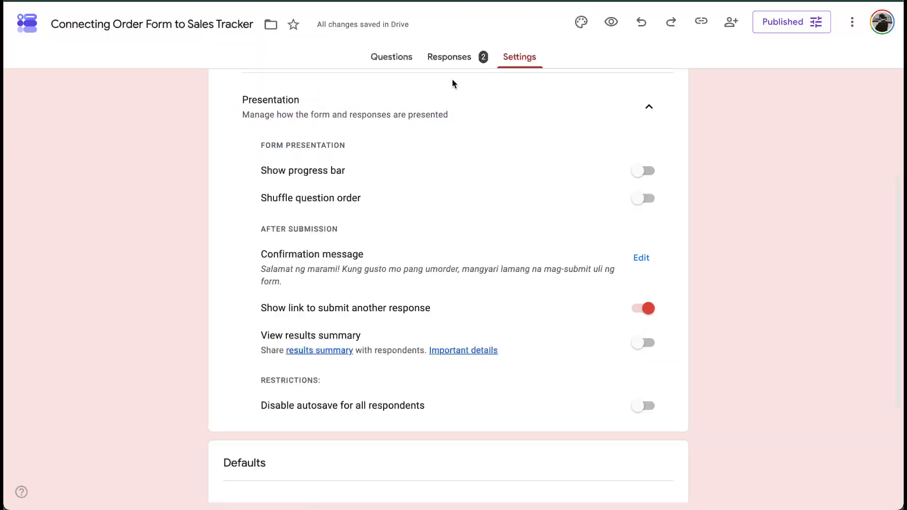
Return to the form editor's questions and inspect the options of the Item dropdown question.
left_click(404, 56)
scroll(320, 251, "down", 3)
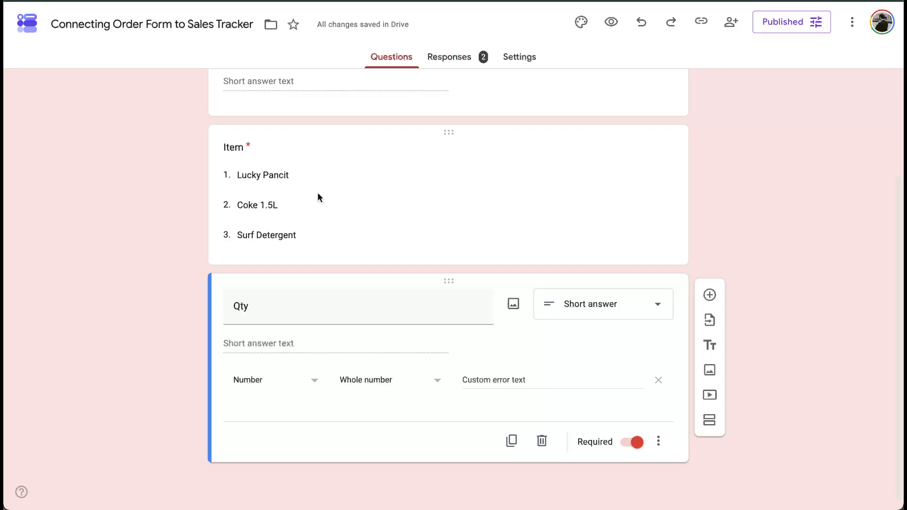
left_click(308, 175)
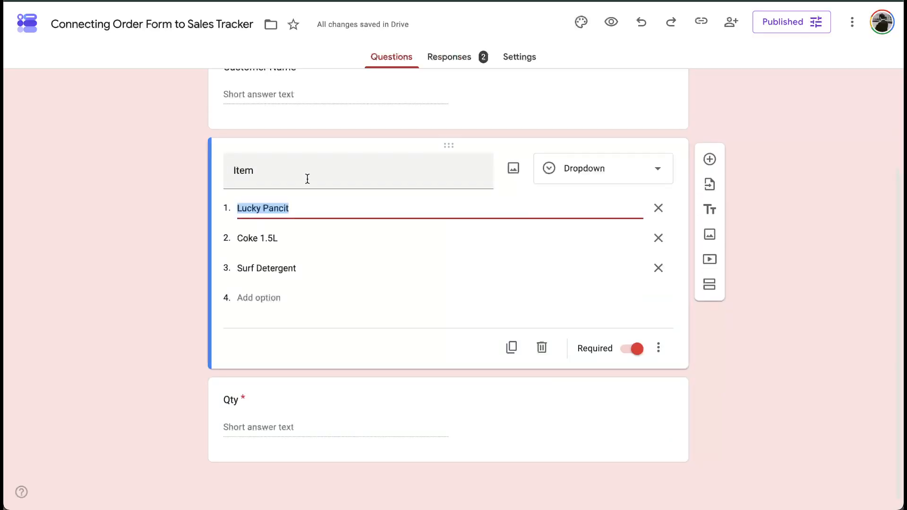
left_click(312, 208)
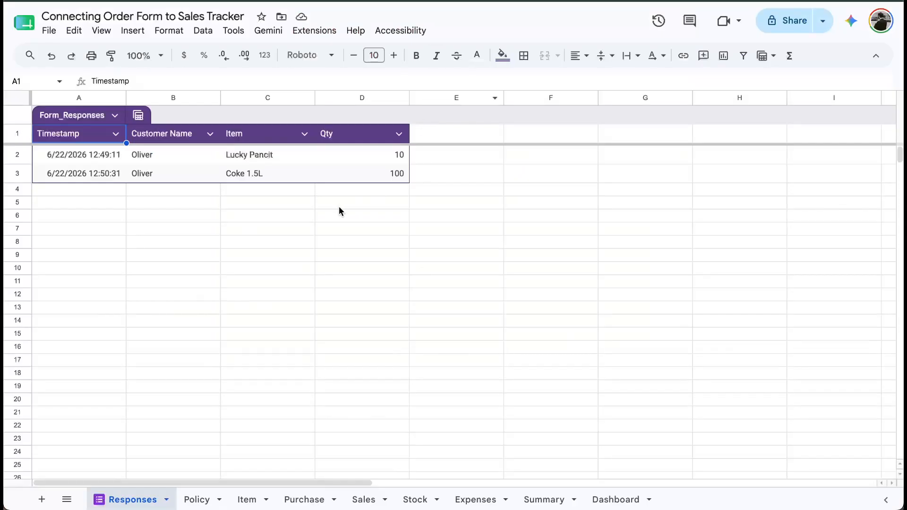
Open the Item sheet in the Google Sheets sales tracker and widen the ITEM column.
left_click(247, 500)
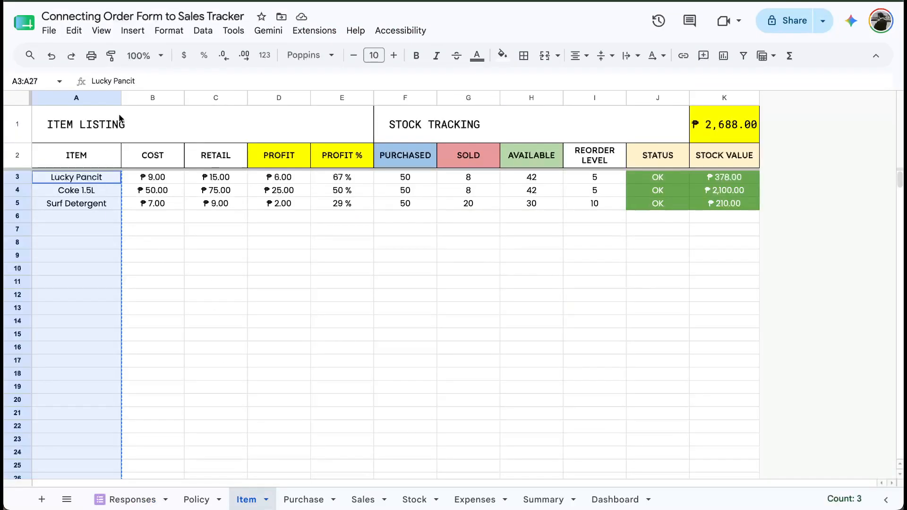
left_click_drag(121, 98, 193, 98)
double_click(148, 180)
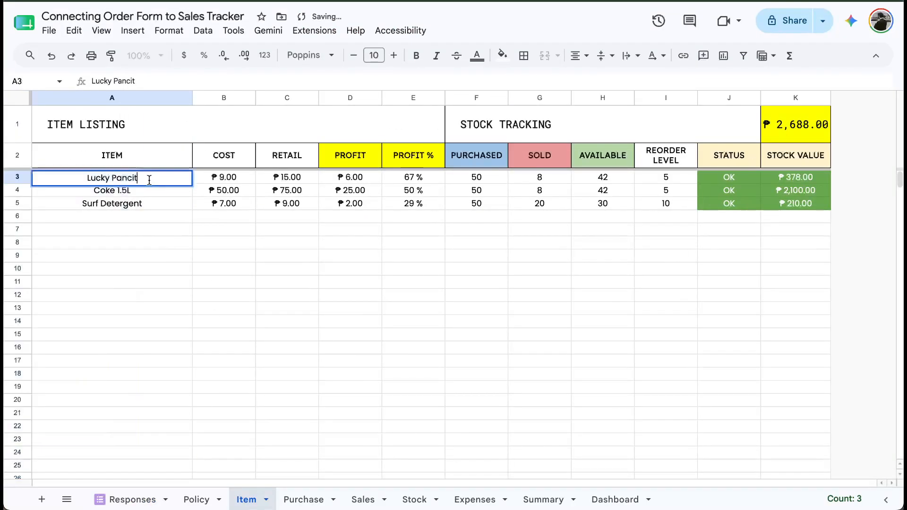
left_click(330, 239)
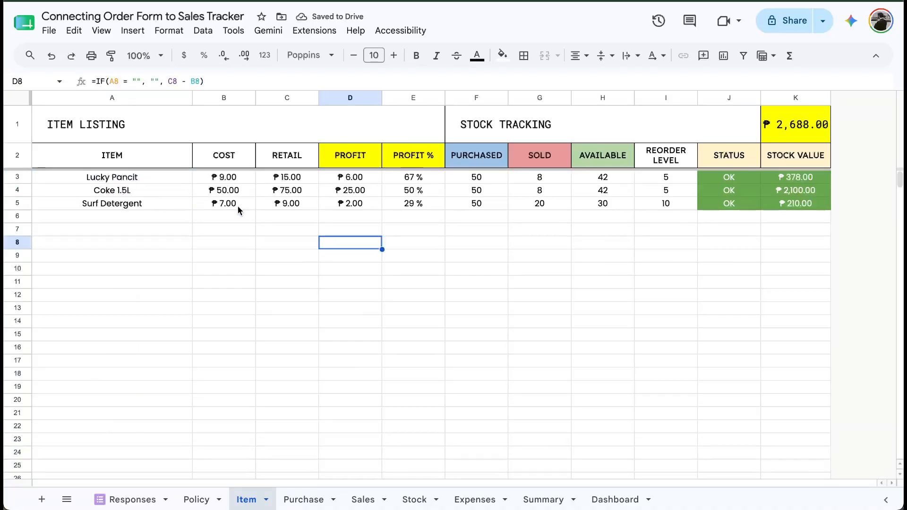
Examine the item names and the PURCHASED, SOLD and AVAILABLE columns in the Item sheet.
left_click_drag(135, 179, 157, 415)
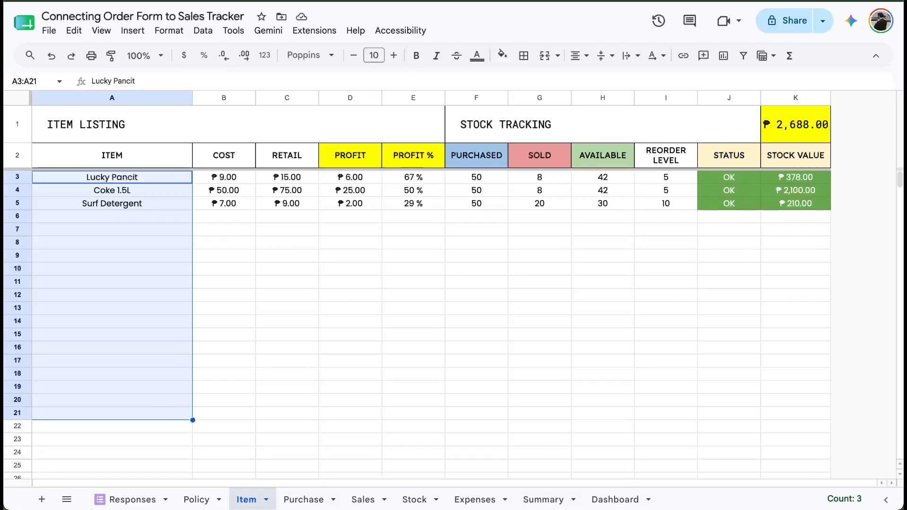
left_click_drag(163, 177, 163, 323)
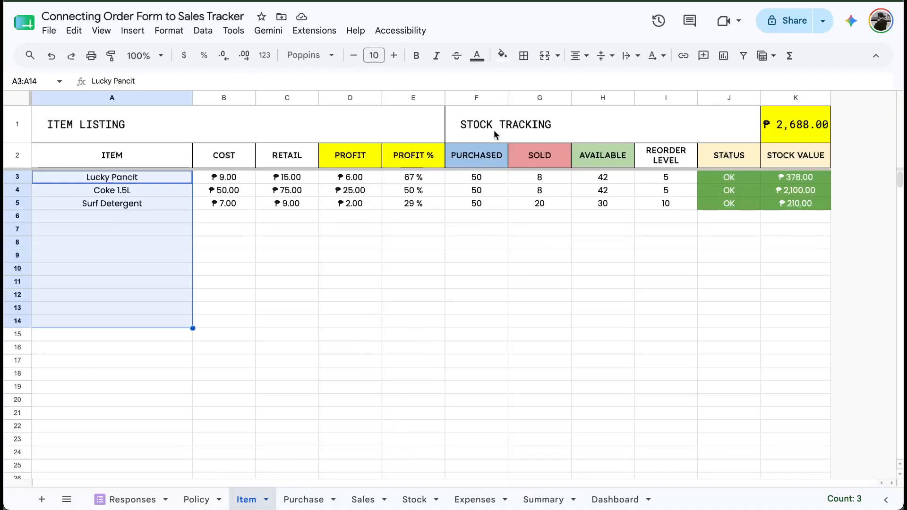
left_click(480, 97)
left_click(536, 97)
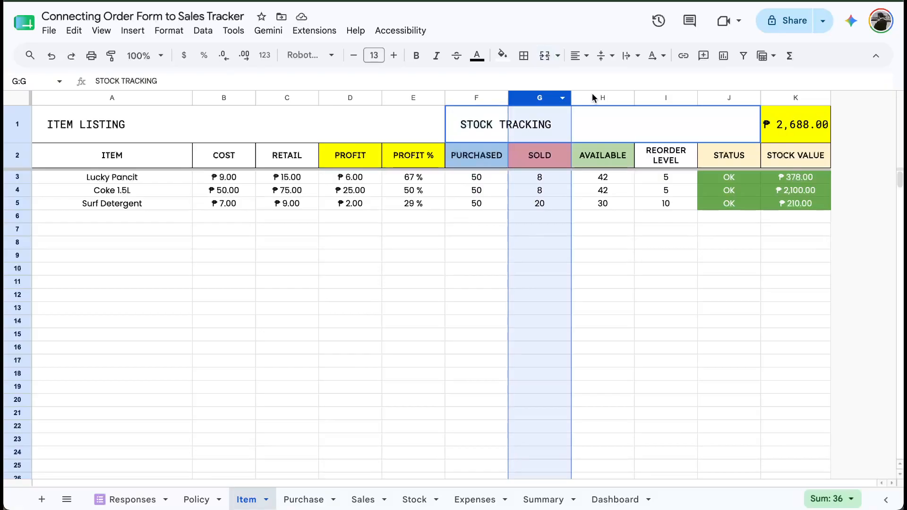
left_click(593, 97)
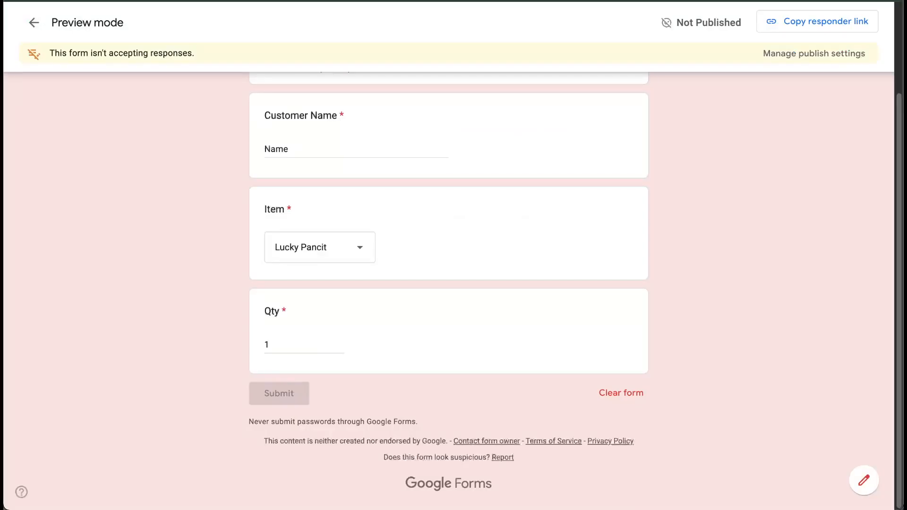
Review the order form's Customer Name, Item and Qty questions in the form preview.
scroll(524, 214, "up", 3)
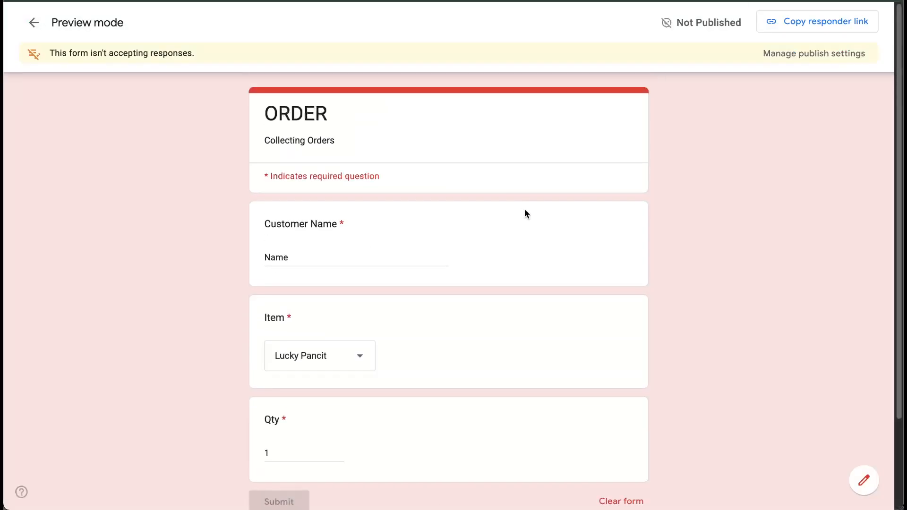
scroll(555, 156, "down", 2)
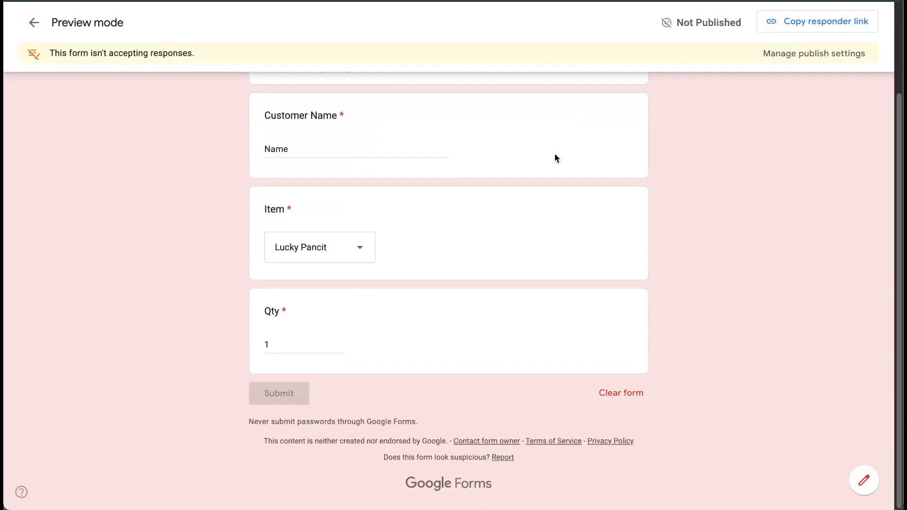
scroll(555, 157, "up", 2)
scroll(555, 156, "down", 2)
scroll(555, 157, "up", 2)
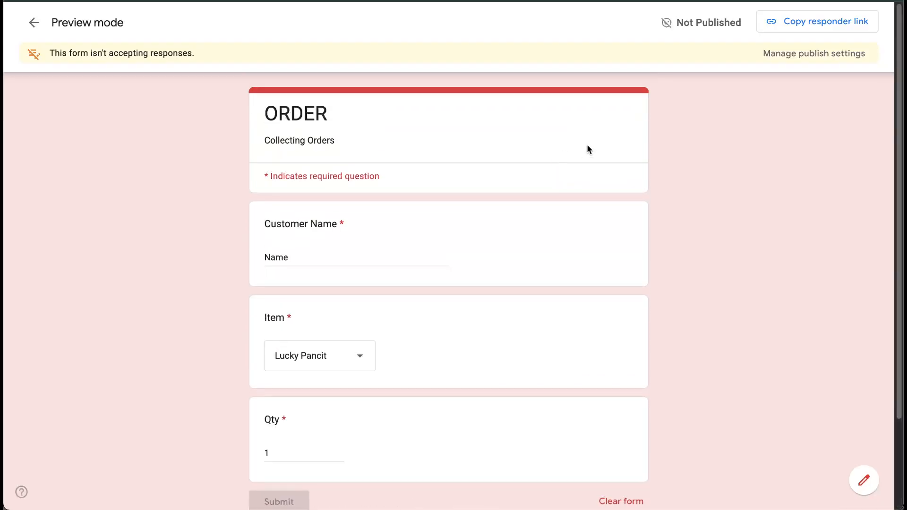
scroll(586, 147, "down", 1)
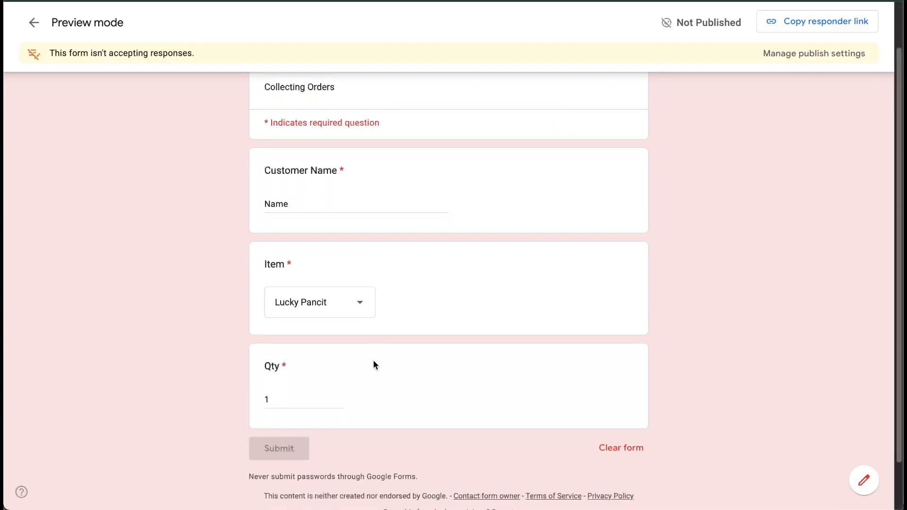
scroll(356, 255, "up", 1)
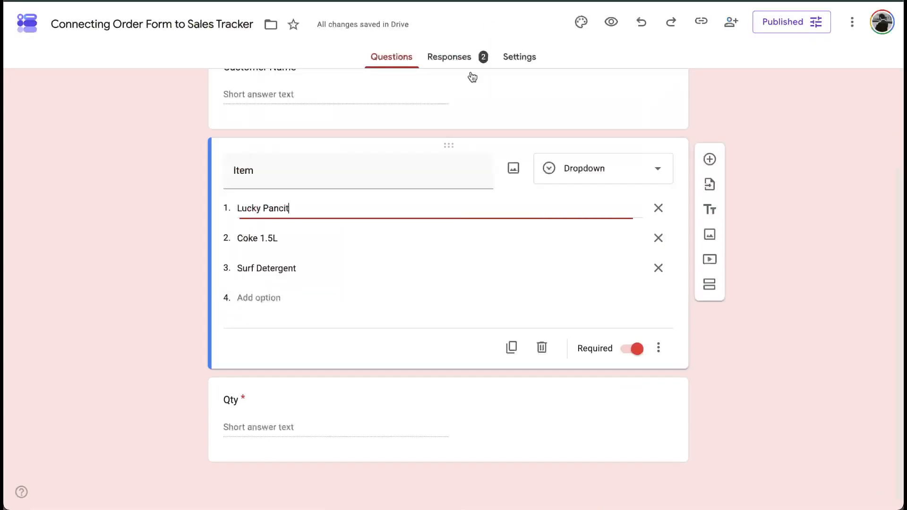
Add the line "To View Item Prices: [Link]" below "Collecting Orders" in the form description.
scroll(313, 151, "up", 5)
triple_click(307, 144)
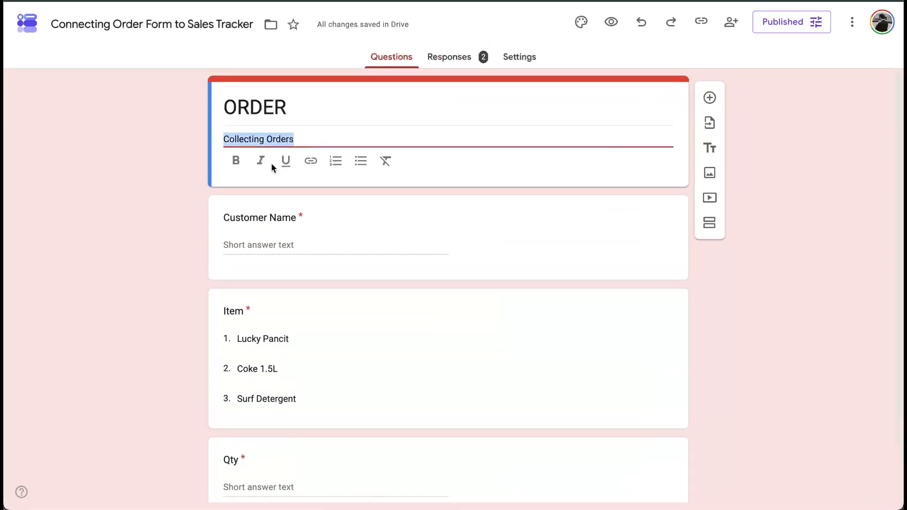
left_click(314, 139)
key("Return")
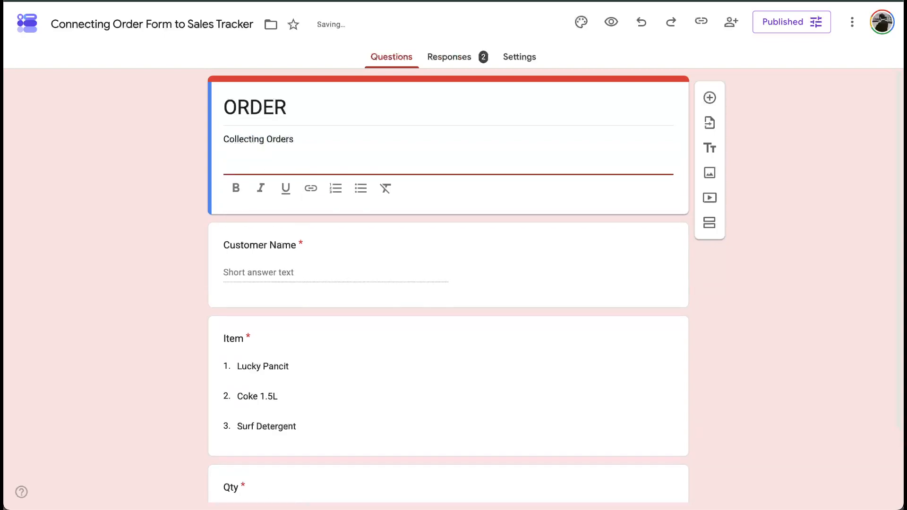
type("To View Proj")
key("BackSpace")
key("BackSpace")
key("BackSpace")
key("BackSpace")
type("O")
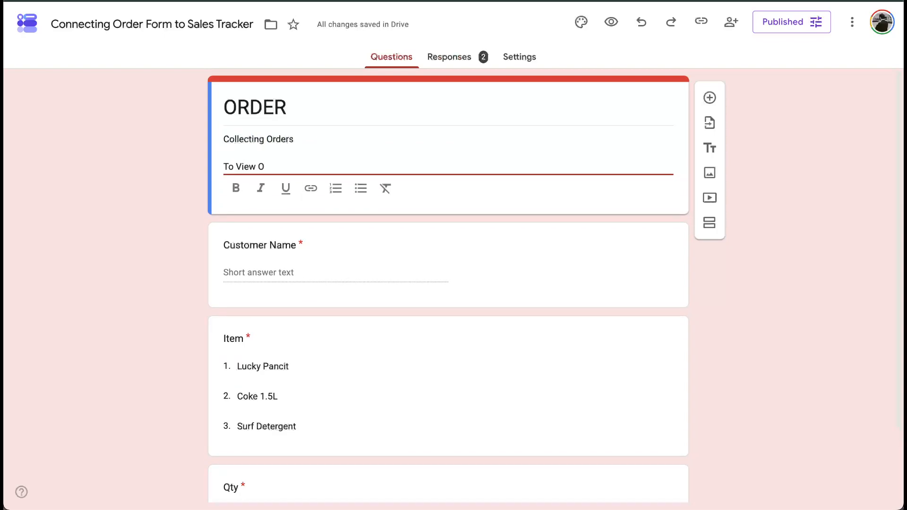
key("BackSpace")
type("Item Prices")
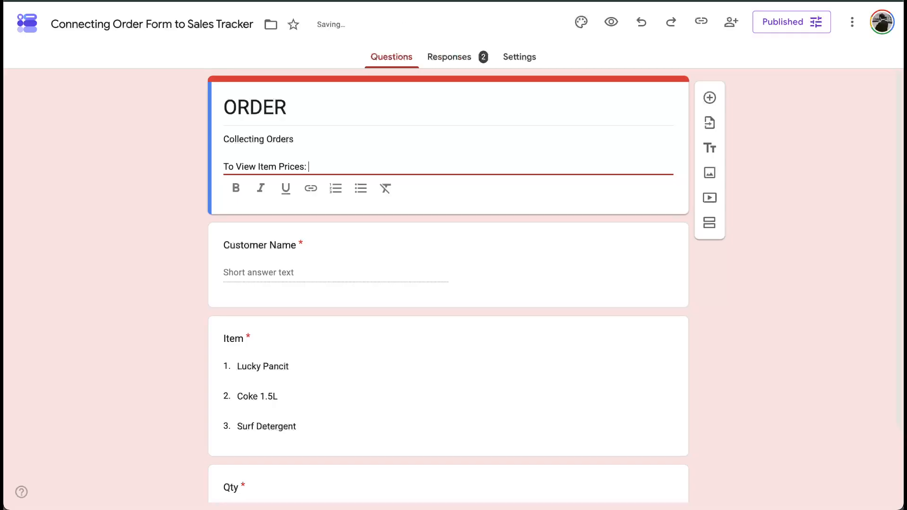
type(": [Link")
left_click(311, 189)
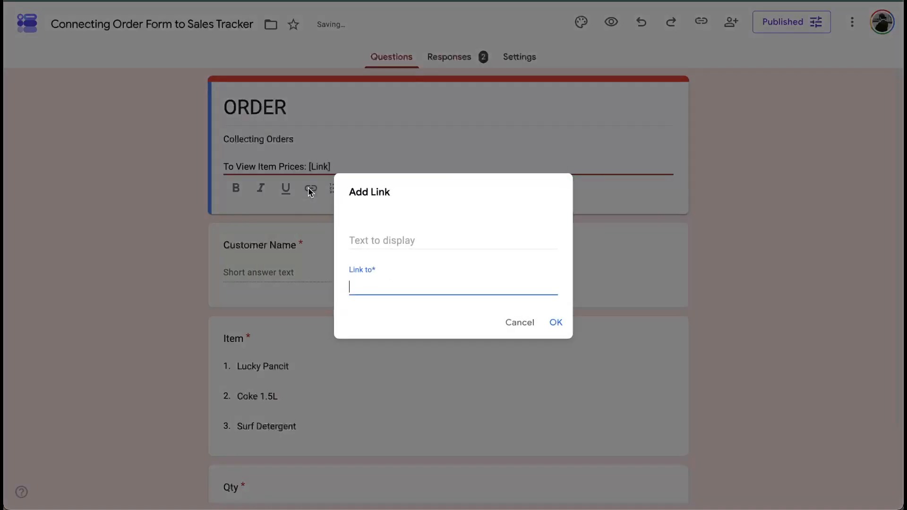
left_click(358, 242)
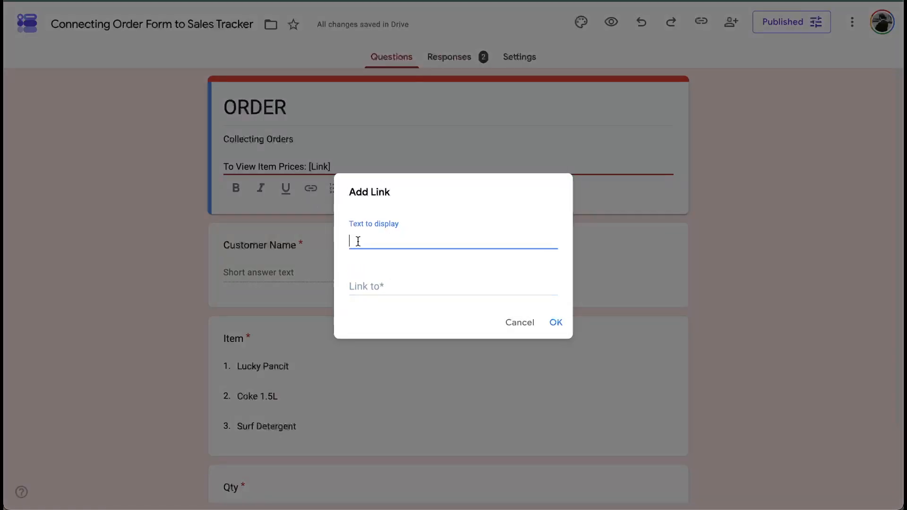
left_click(385, 286)
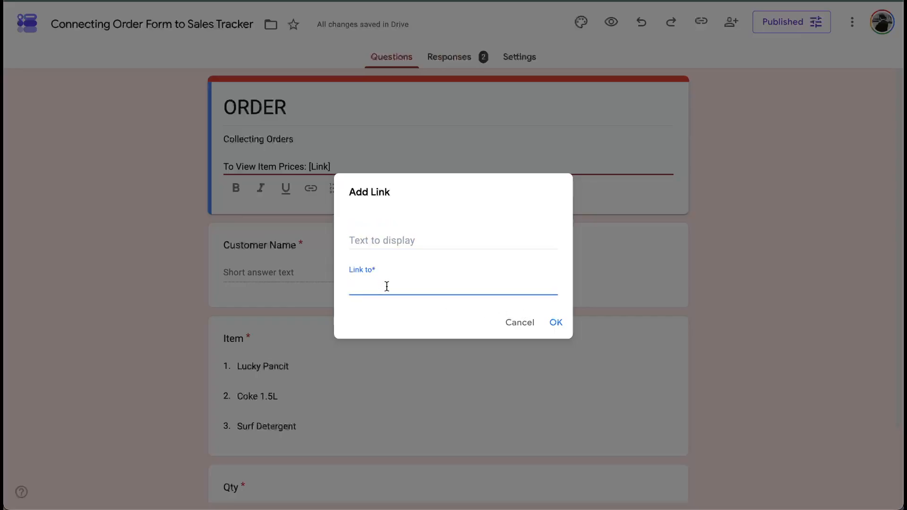
type("youtube.com/@filipin")
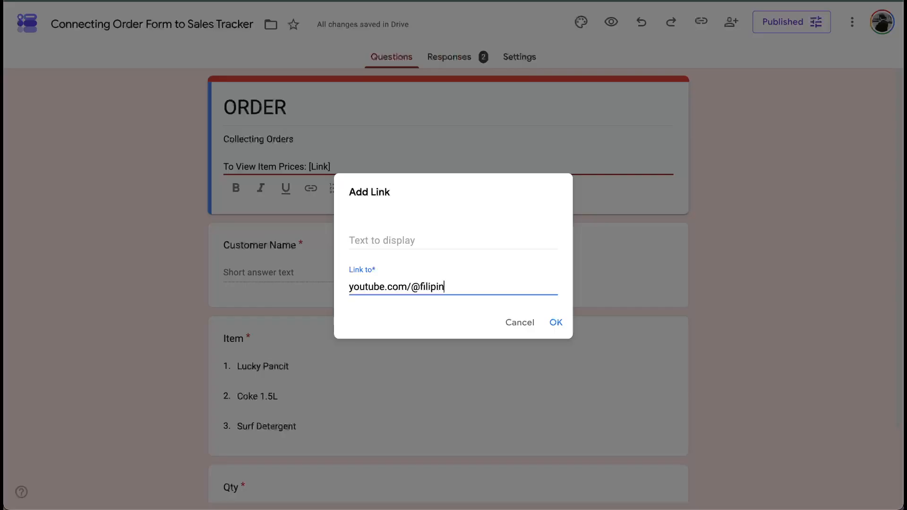
type("ospreadsheets")
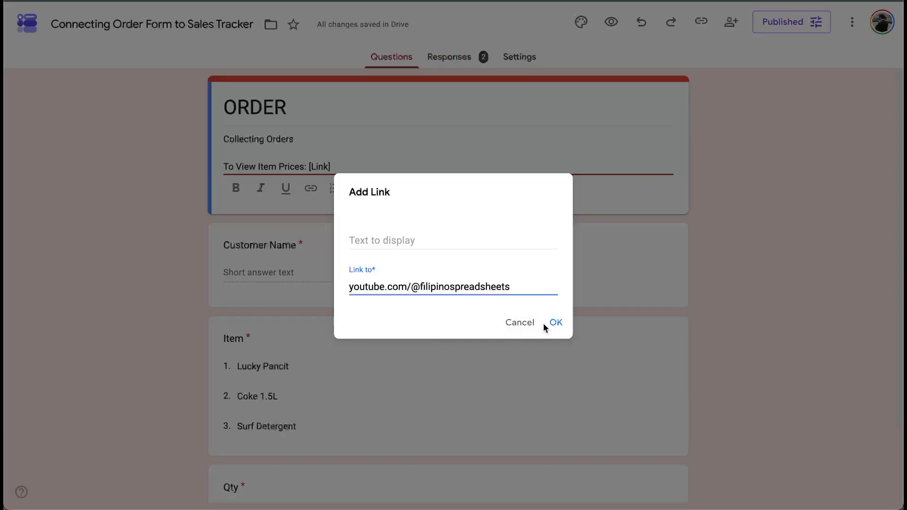
left_click(401, 243)
type("Item Prices")
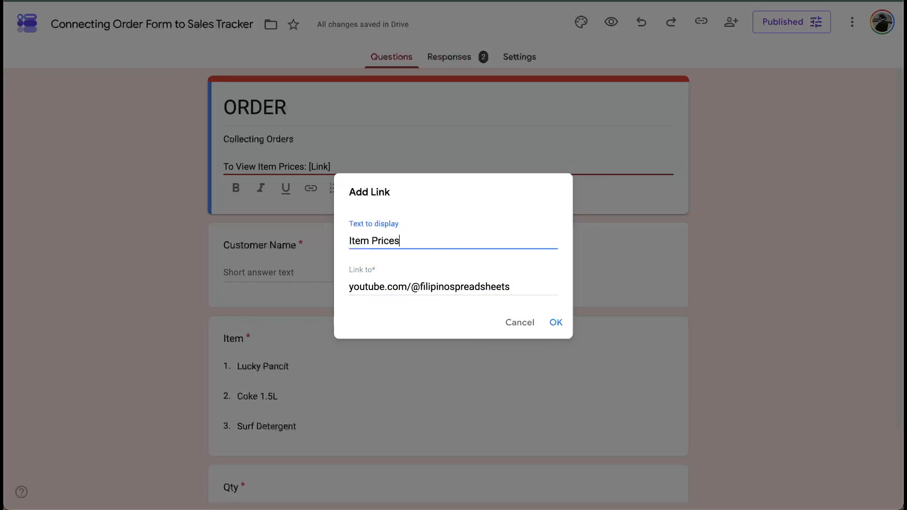
key("Return")
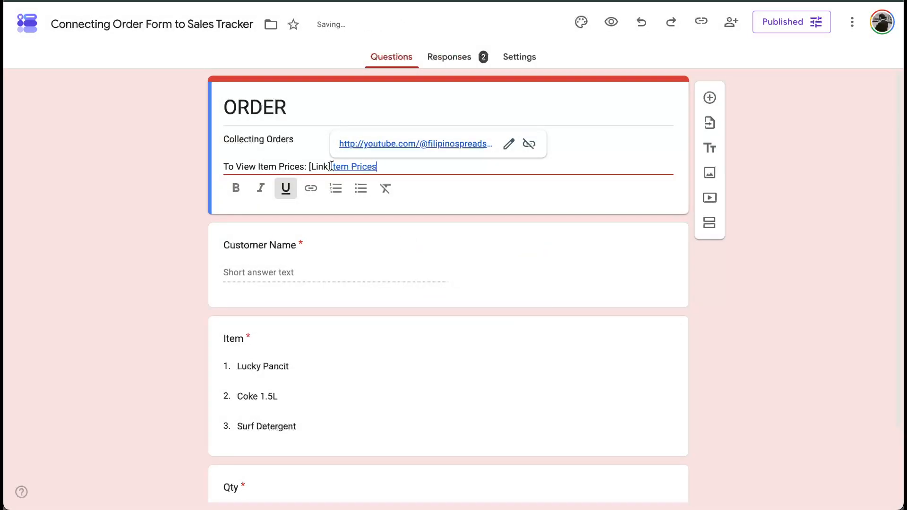
Remove the "[Link]" placeholder before the Item Prices link in the form description.
key("BackSpace")
key("BackSpace")
key("BackSpace")
key("BackSpace")
key("BackSpace")
key("BackSpace")
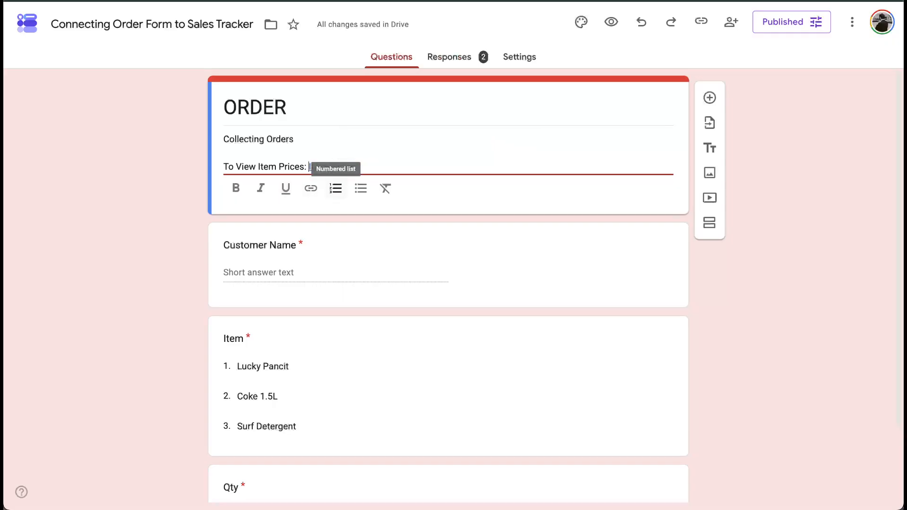
left_click(834, 186)
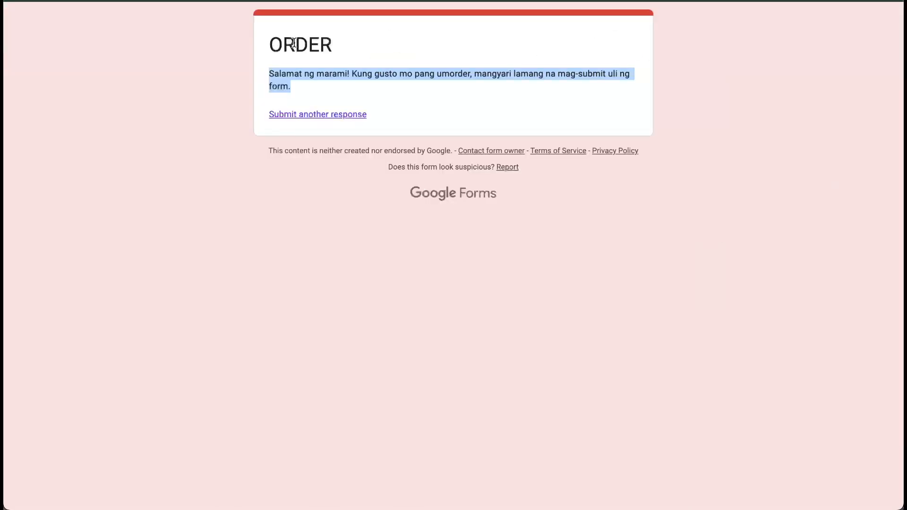
Start another response in the published order form and check the Item Prices link and the Item question.
left_click(299, 118)
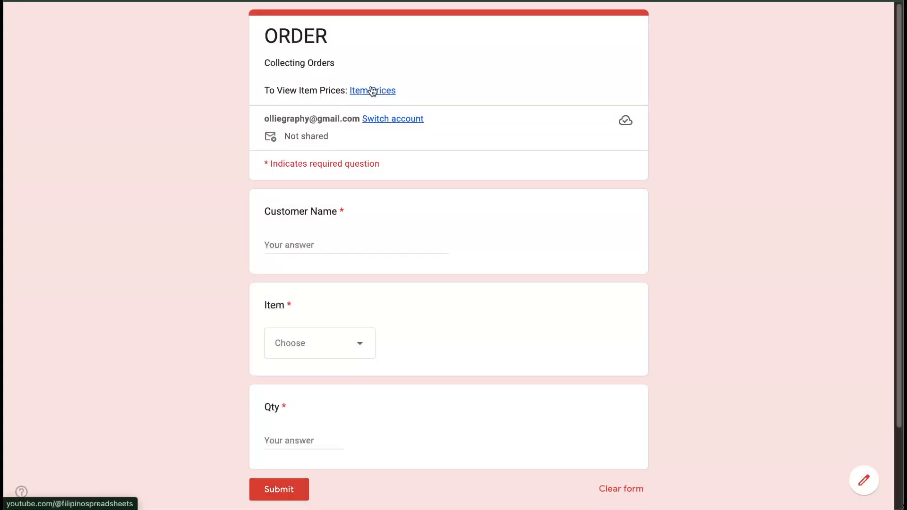
scroll(317, 297, "down", 1)
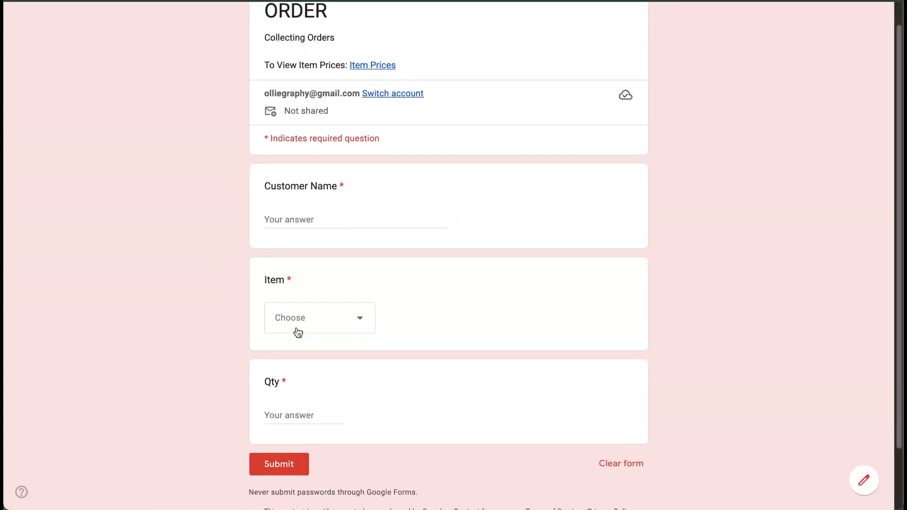
left_click(297, 326)
left_click(120, 319)
scroll(395, 225, "up", 1)
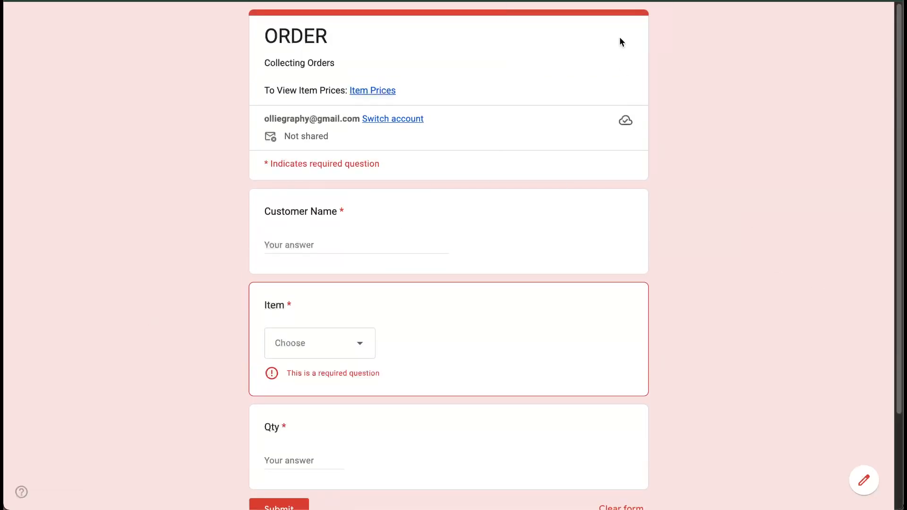
Switch to the Google Sheets sales tracker and examine the response data range A2:D20 in the Responses sheet.
left_click(614, 1)
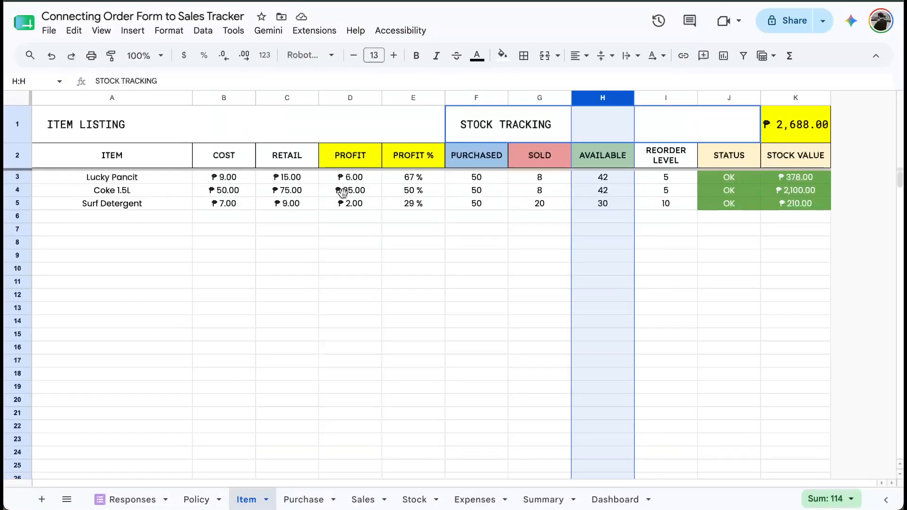
left_click(126, 499)
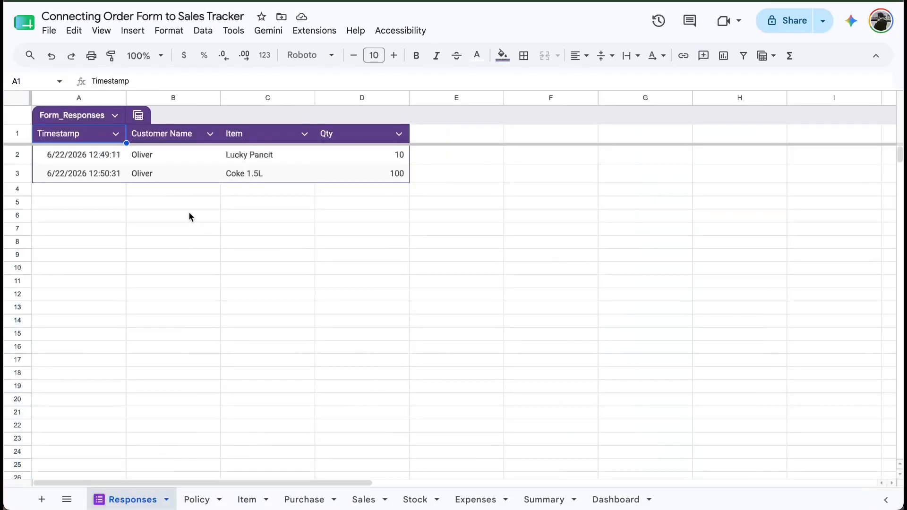
left_click_drag(107, 154, 345, 406)
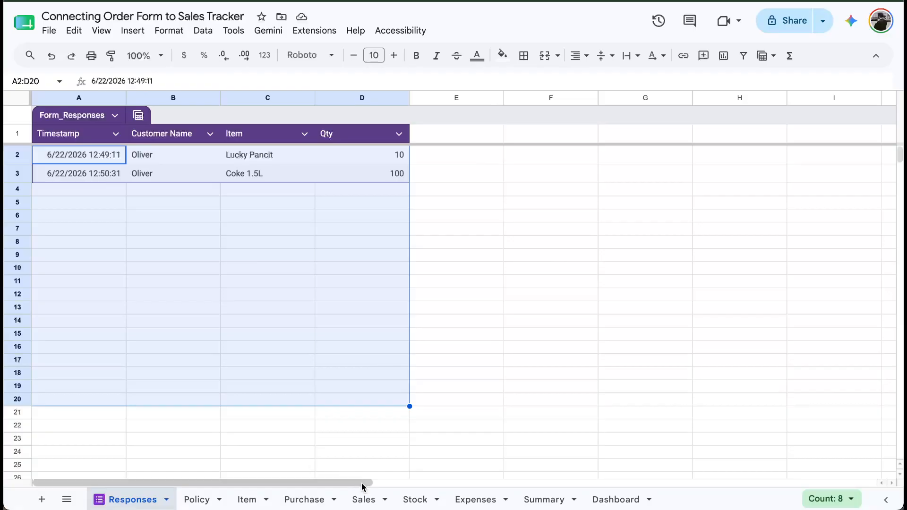
Clear the sample sales records from A3:F15 in the Sales sheet.
left_click(364, 499)
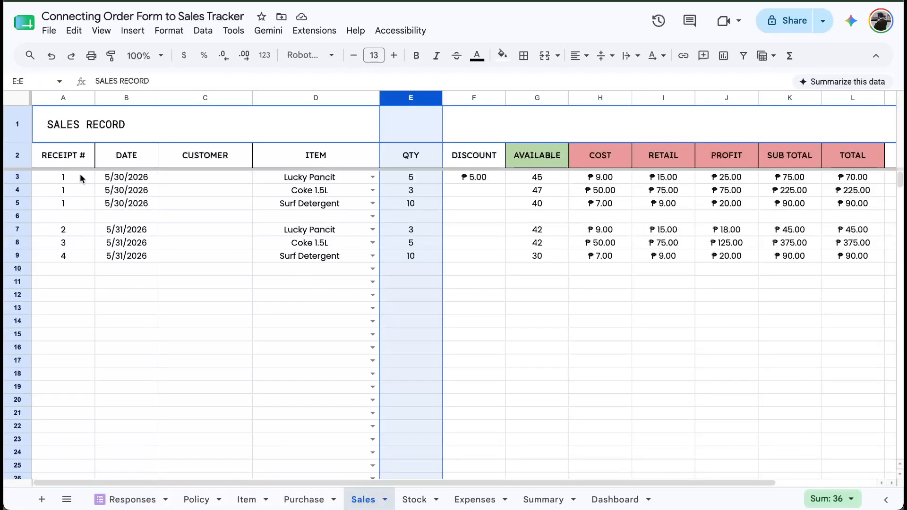
left_click_drag(73, 178, 451, 341)
key("Delete")
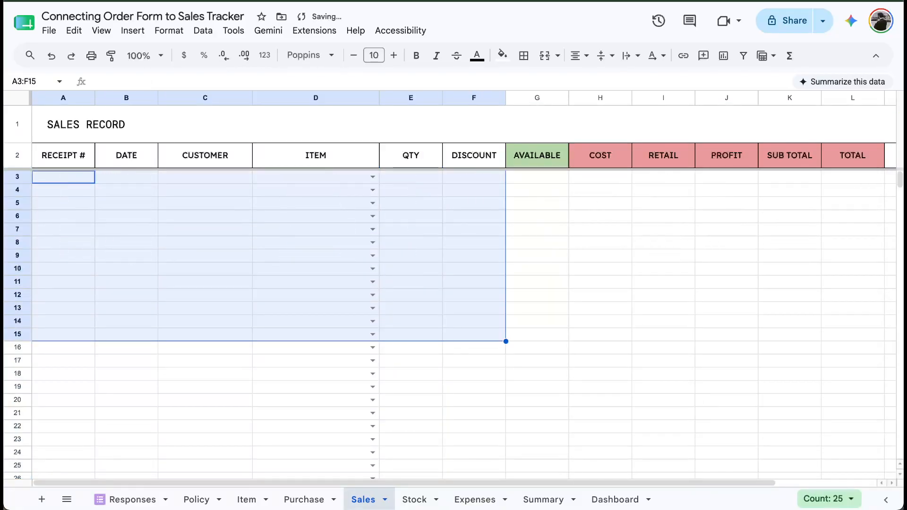
Examine the RECEIPT # column and the DATE to QTY cells of the first record row in the Sales sheet.
left_click_drag(81, 180, 81, 334)
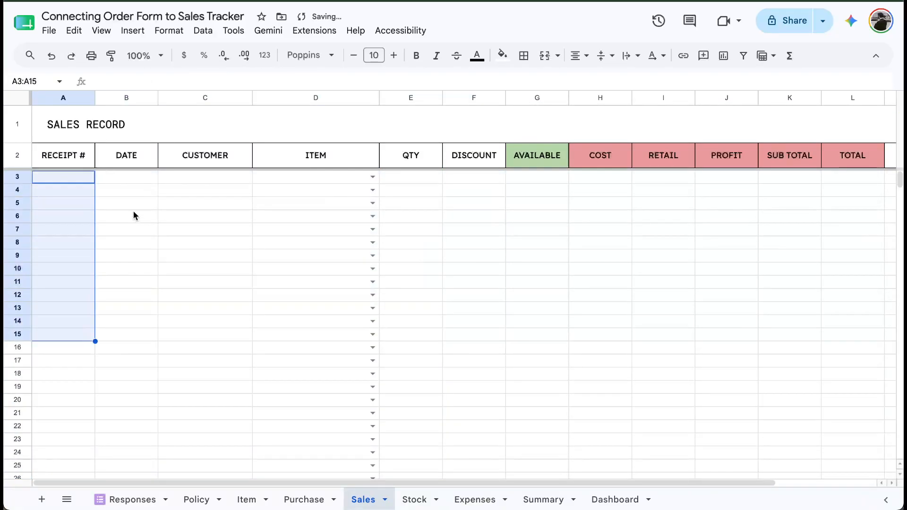
left_click(126, 180)
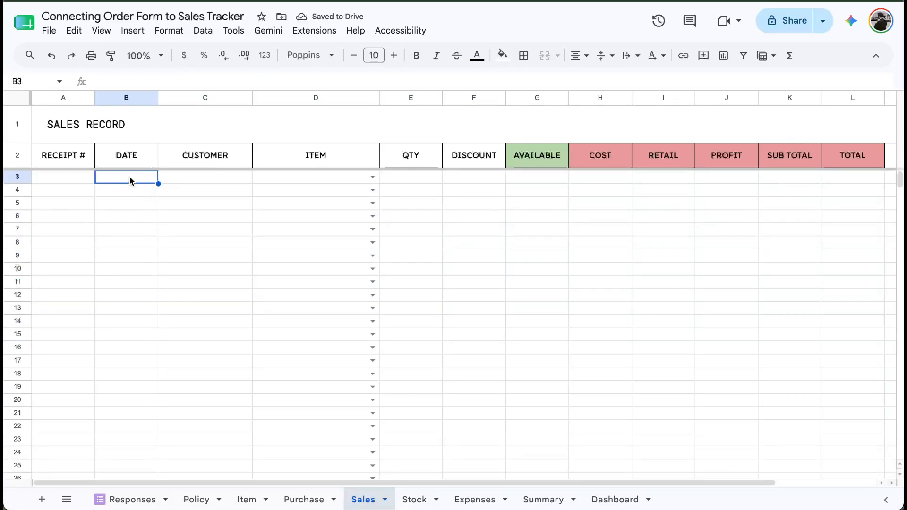
left_click_drag(129, 178, 421, 181)
Show the formulas in the Sales sheet and examine the AVAILABLE to TOTAL columns against the DATE to QTY input columns.
key("ctrl+grave")
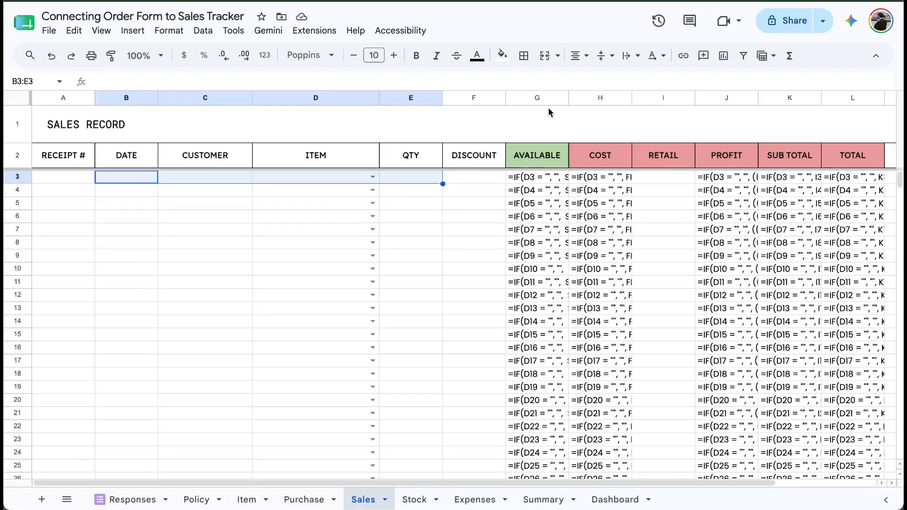
left_click(543, 98)
scroll(822, 97, "right", 3)
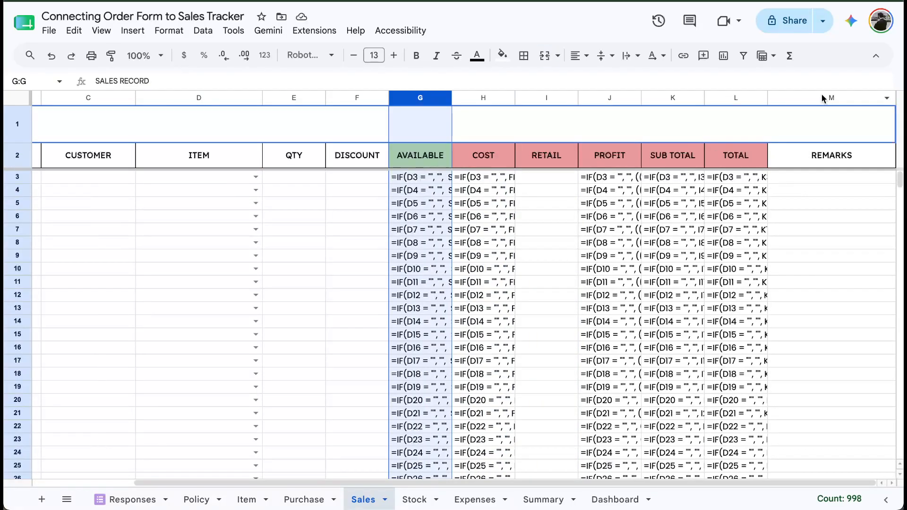
left_click(738, 97, "shift")
scroll(283, 192, "left", 3)
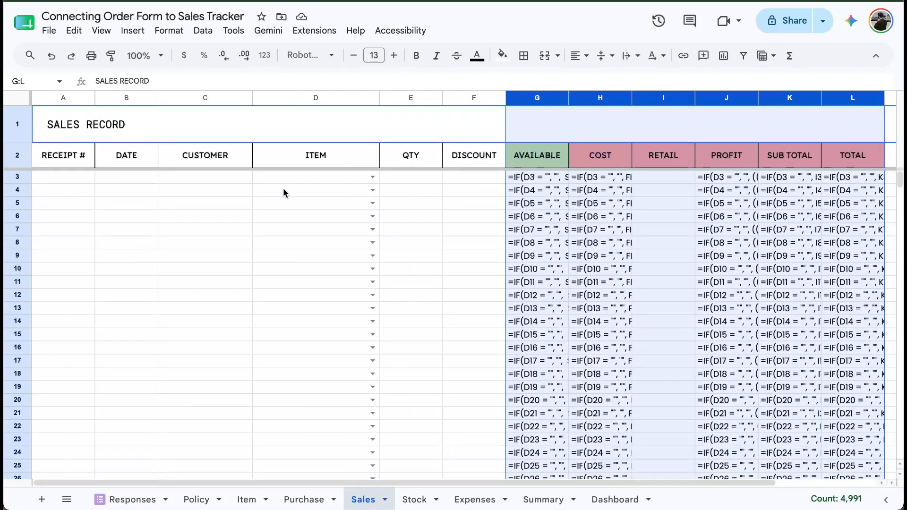
left_click_drag(141, 178, 414, 454)
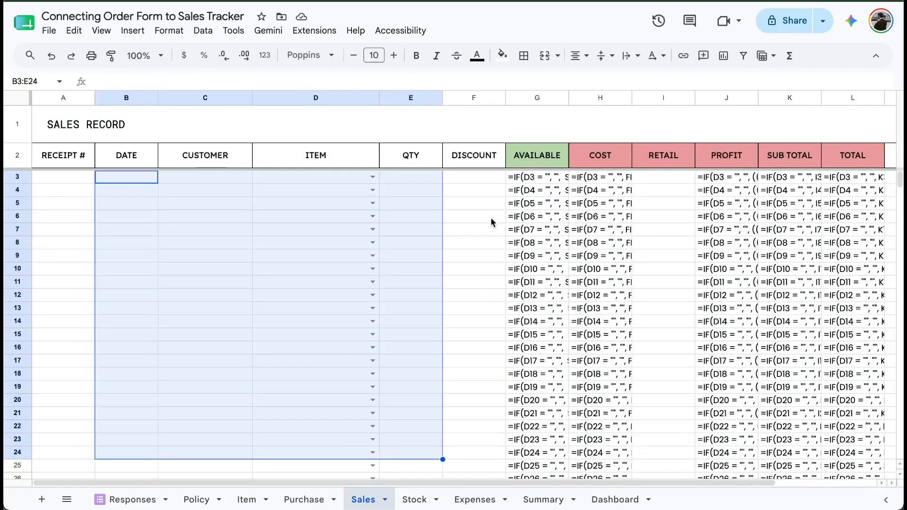
scroll(589, 190, "right", 3)
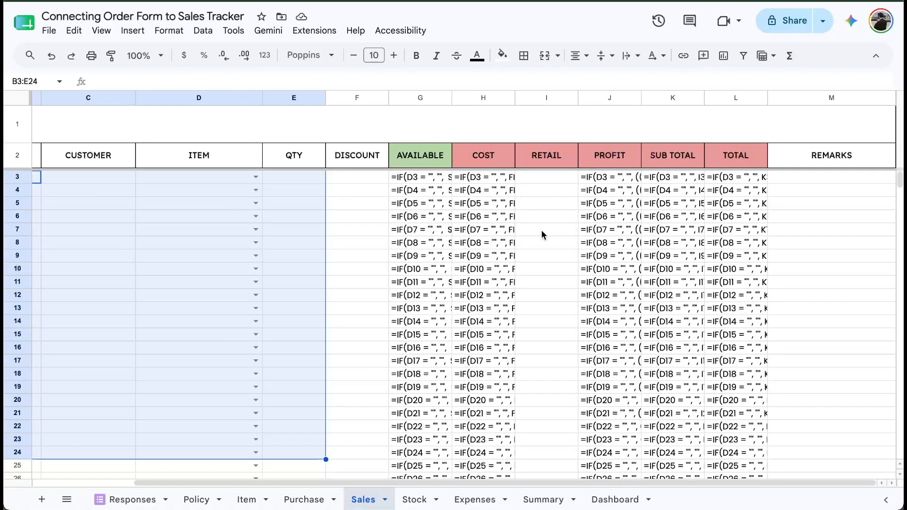
scroll(487, 246, "left", 3)
Compare the Responses sheet's Timestamp to Qty columns with the DATE to QTY columns of the Sales sheet.
left_click(151, 498)
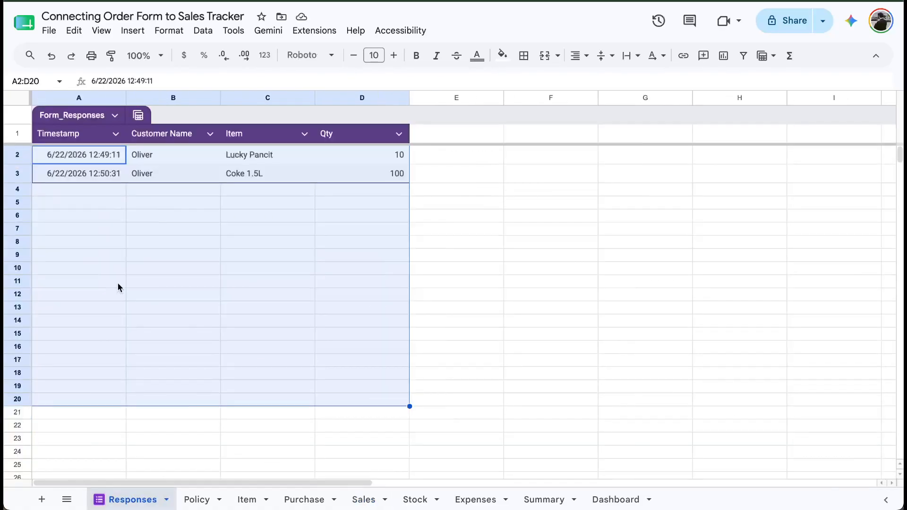
left_click_drag(108, 162, 387, 348)
left_click_drag(96, 158, 70, 372)
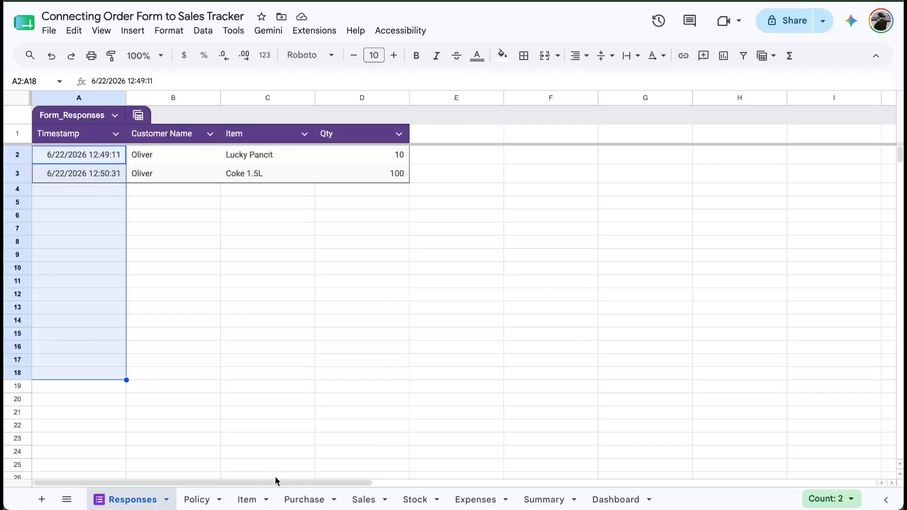
left_click(367, 498)
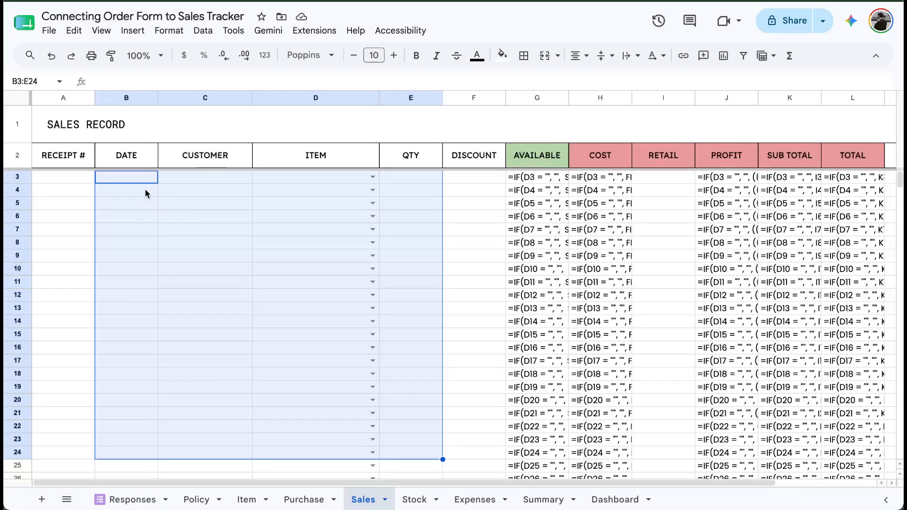
left_click(156, 499)
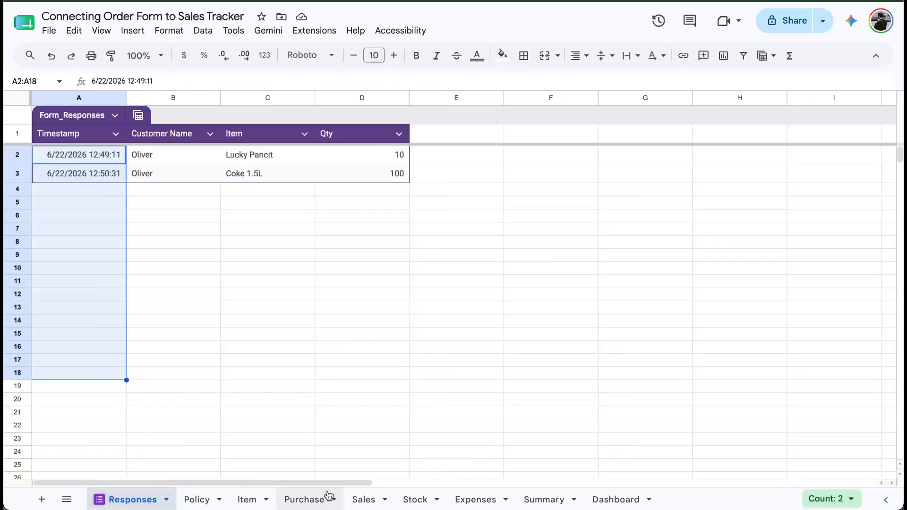
In the Sales sheet, pull the form timestamps into the DATE column by entering ={Responses!$A$2:$A} in B3.
left_click(376, 501)
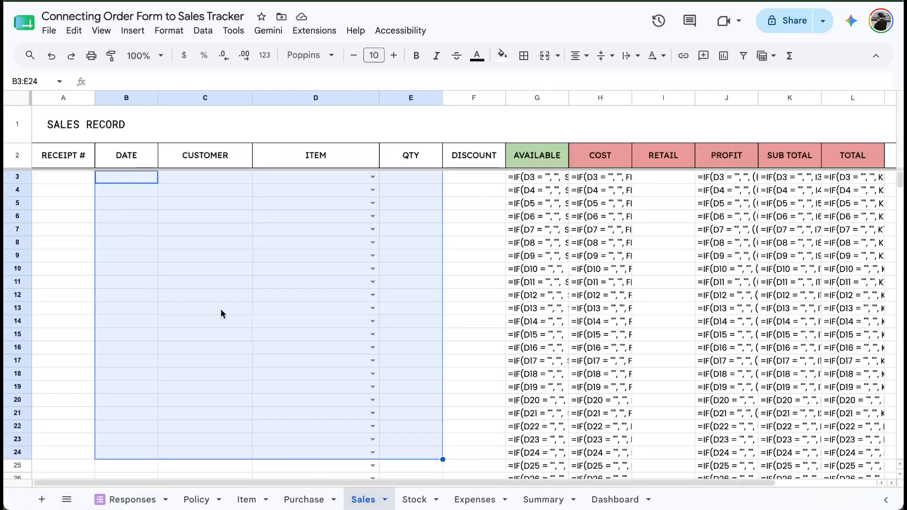
left_click(132, 183)
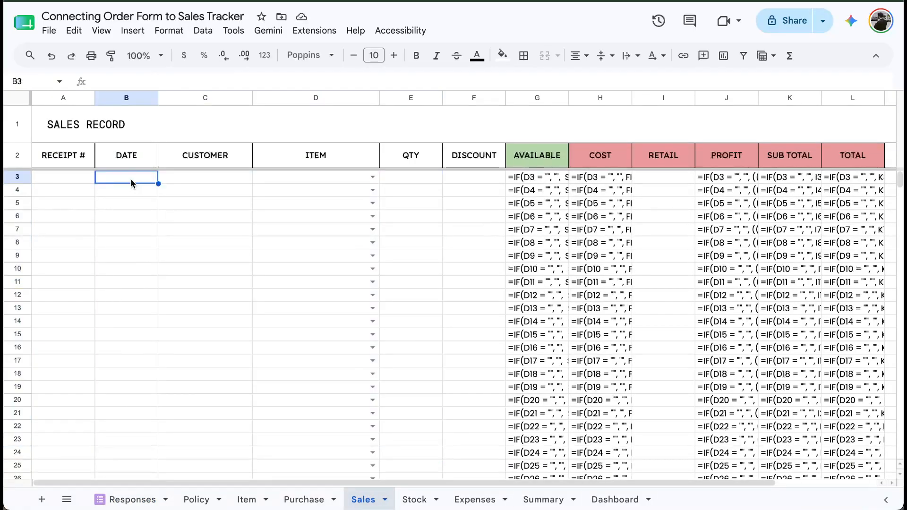
type("=")
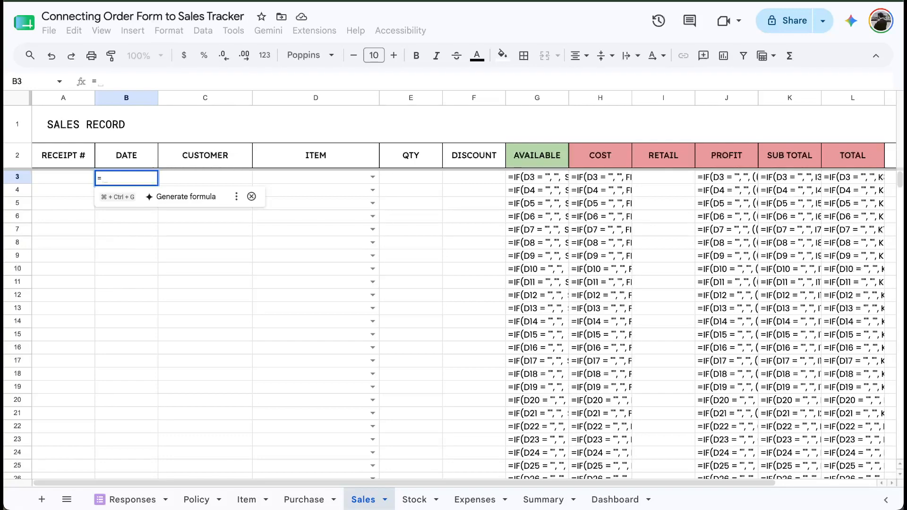
type("{")
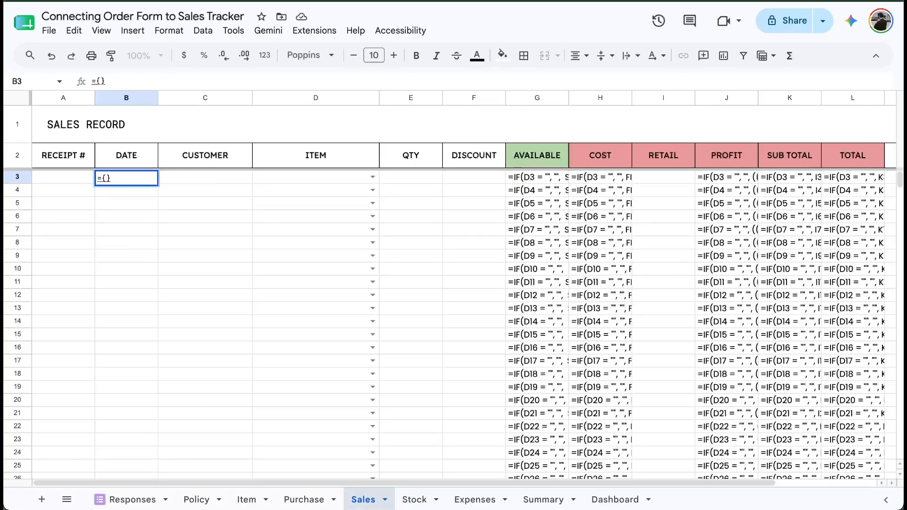
key("BackSpace")
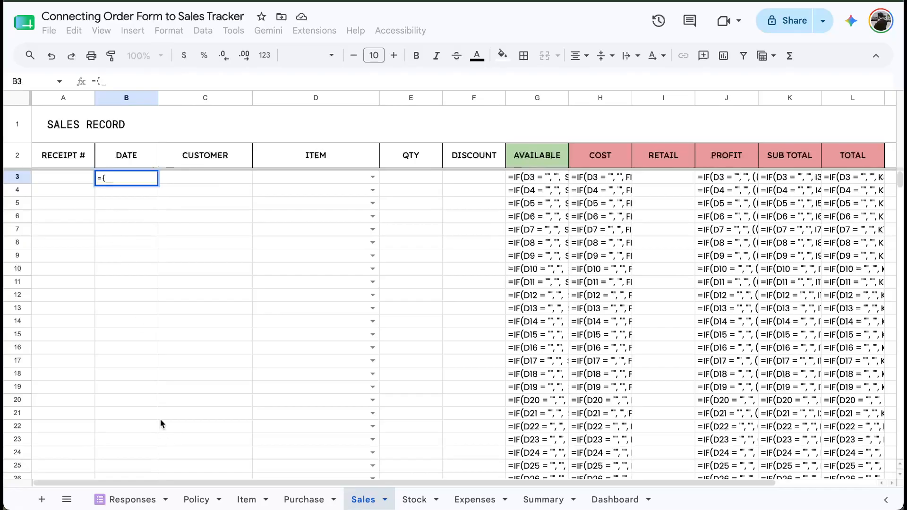
left_click(137, 500)
left_click(81, 155)
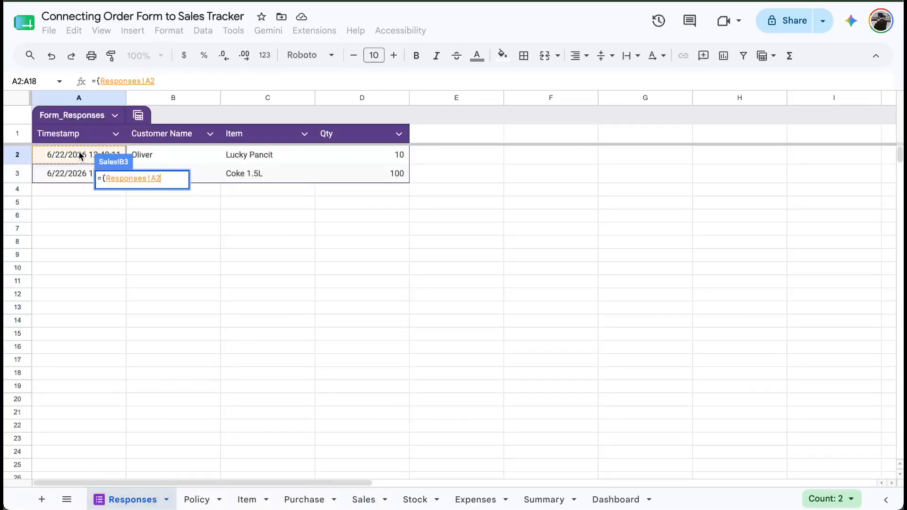
type(":A")
key("F4")
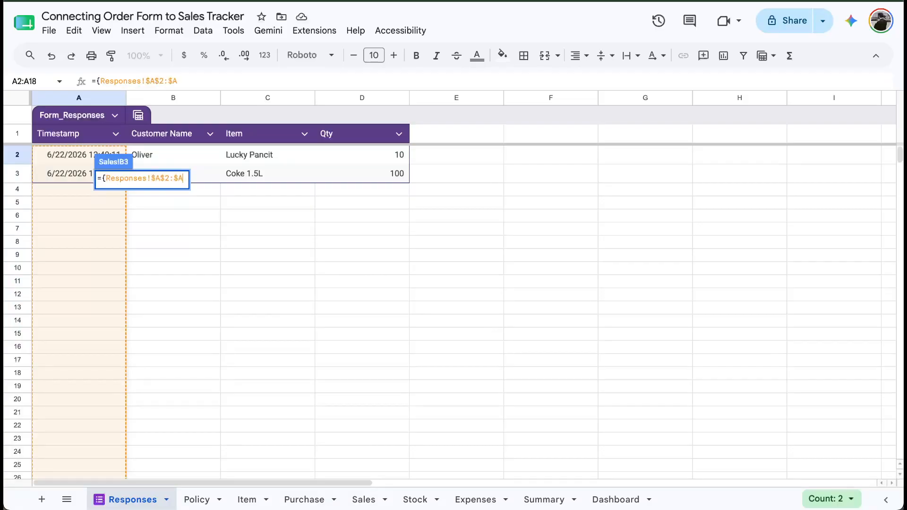
type("}")
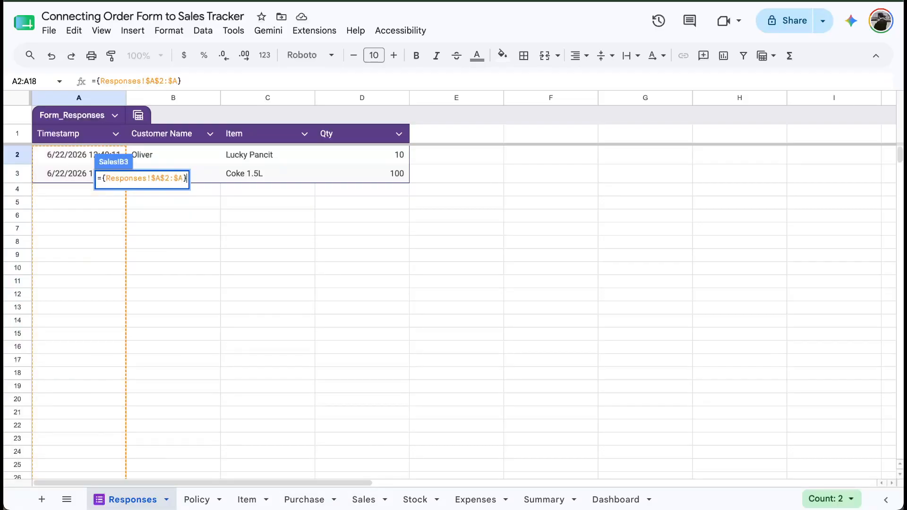
key("Return")
key("Up")
key("Down")
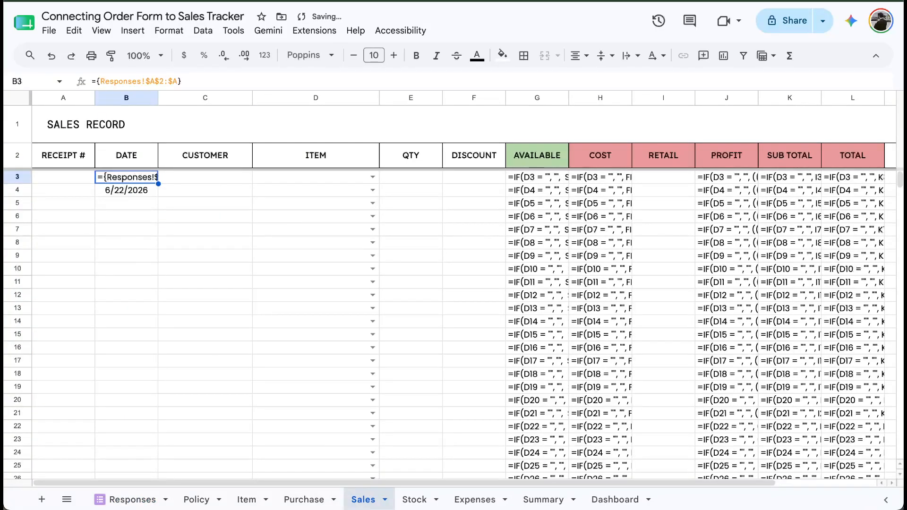
Examine the dates that the array formula in B3 fills down the DATE column of the Sales sheet.
left_click_drag(105, 180, 126, 465)
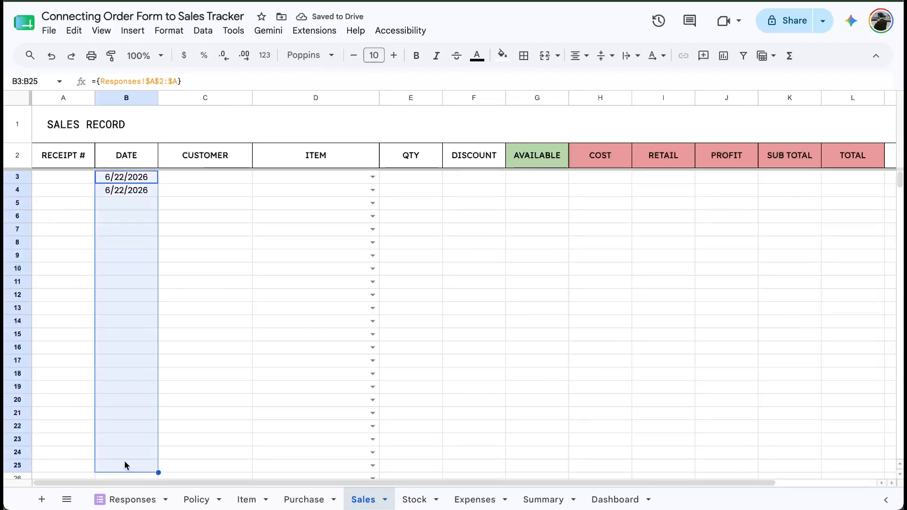
left_click(182, 202)
left_click(133, 179)
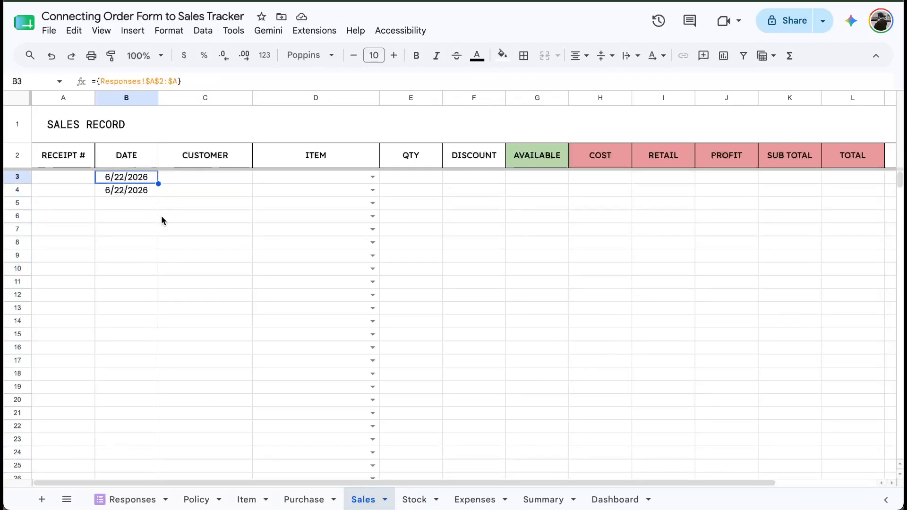
left_click(133, 100)
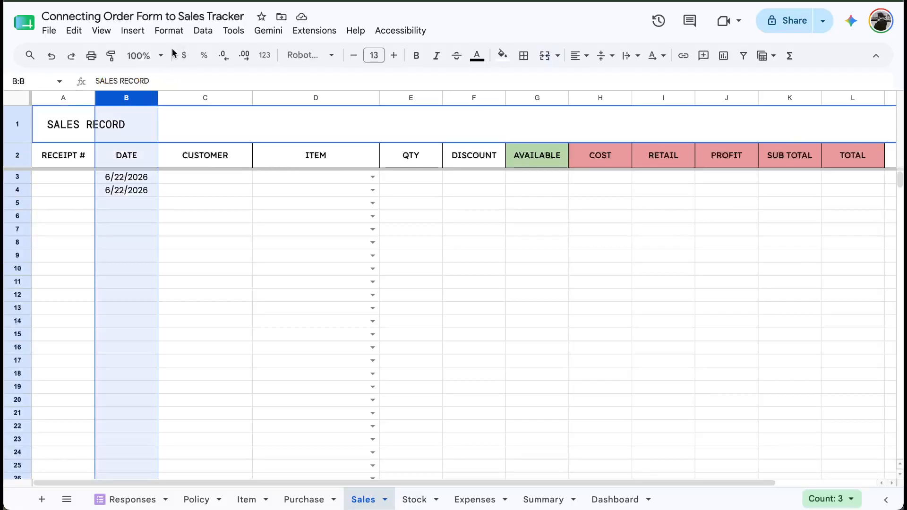
left_click(134, 182)
Examine the full timestamp stored in B4, especially its time part, against the dates displayed in the DATE column.
left_click(137, 190)
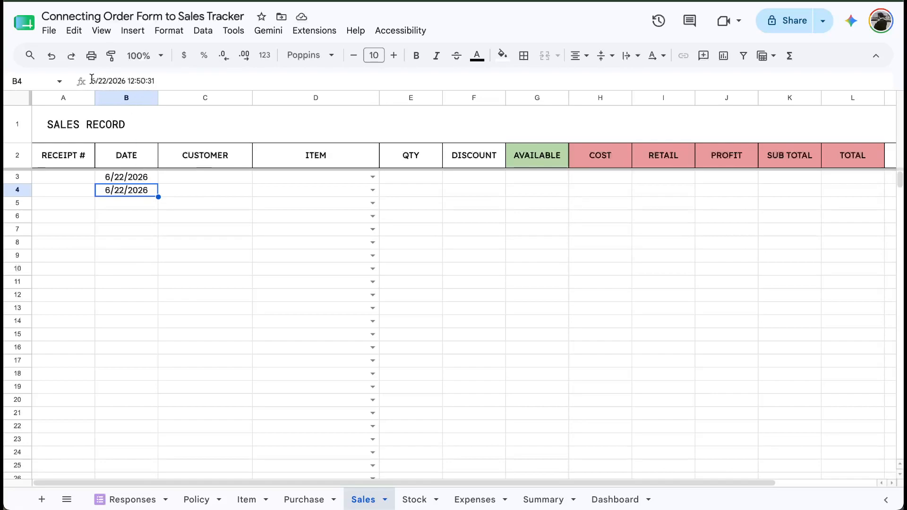
left_click(178, 80)
left_click(149, 212)
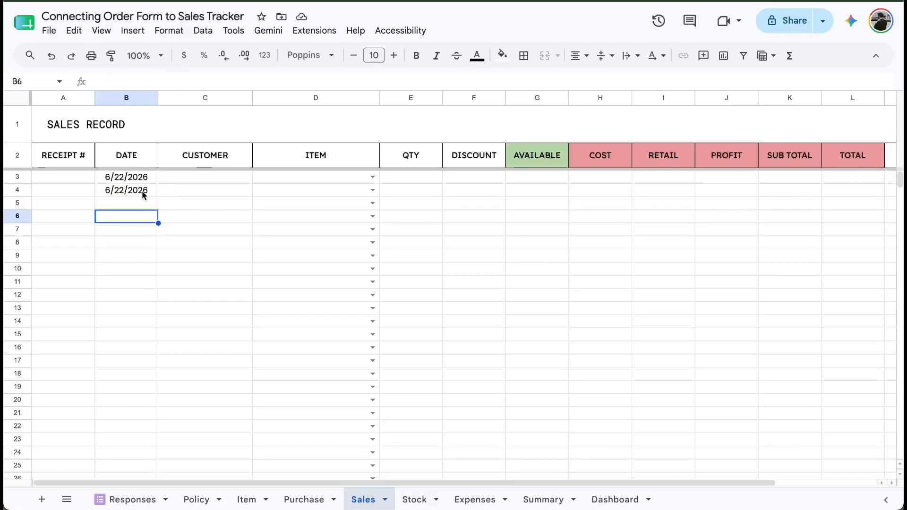
left_click(142, 191)
left_click_drag(127, 81, 183, 87)
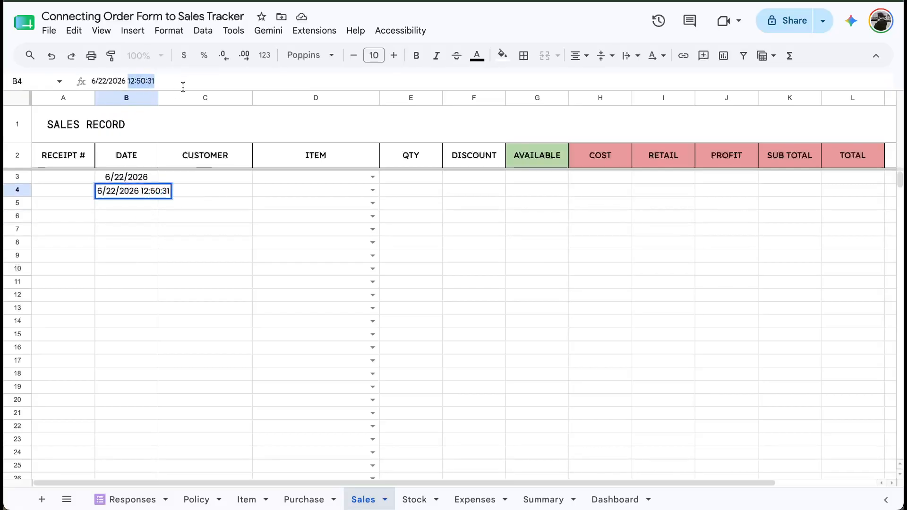
left_click(128, 97)
left_click(188, 217)
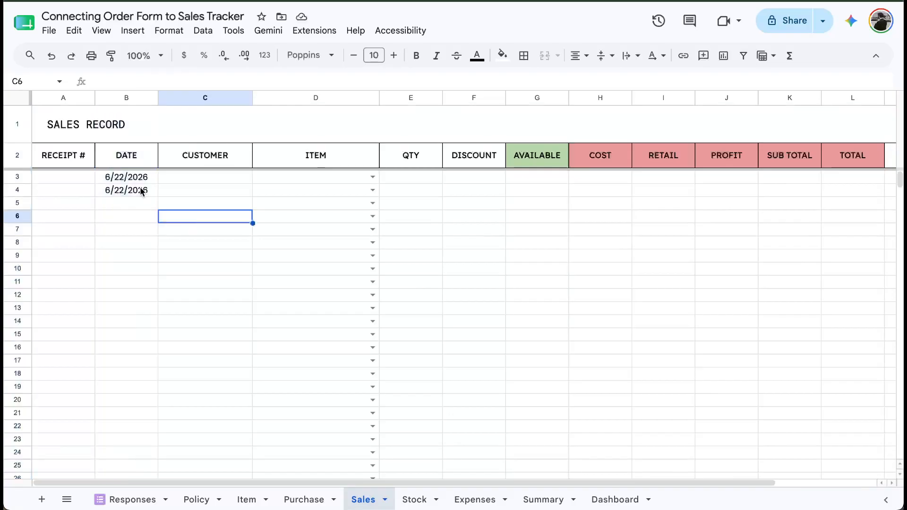
left_click(131, 99)
left_click_drag(127, 176, 141, 243)
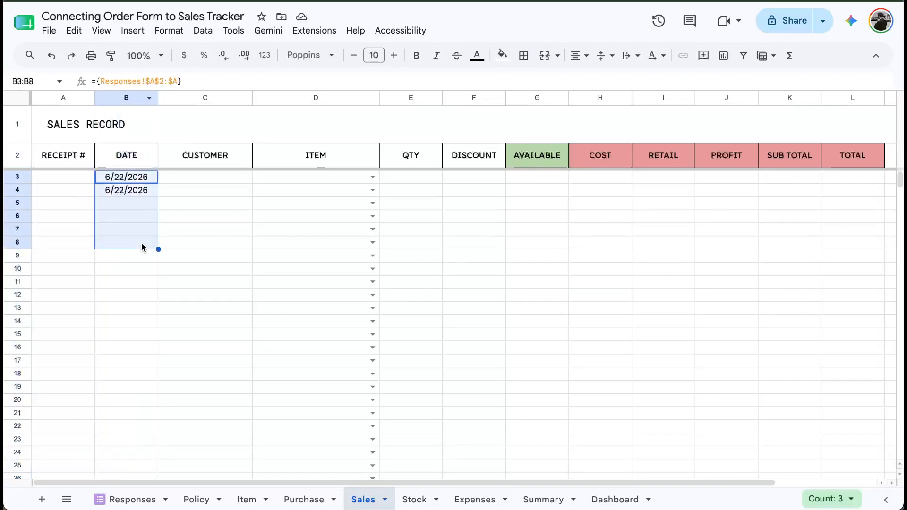
left_click(134, 190)
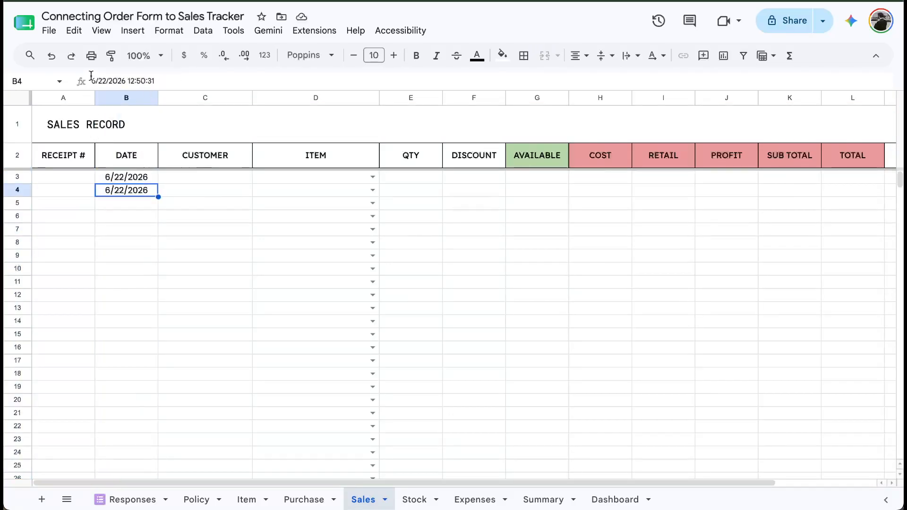
left_click(91, 80)
key("Escape")
Wrap the Responses array in B3 with INT so that the formula reads =INT({Responses!$A$2:$A}).
left_click(142, 180)
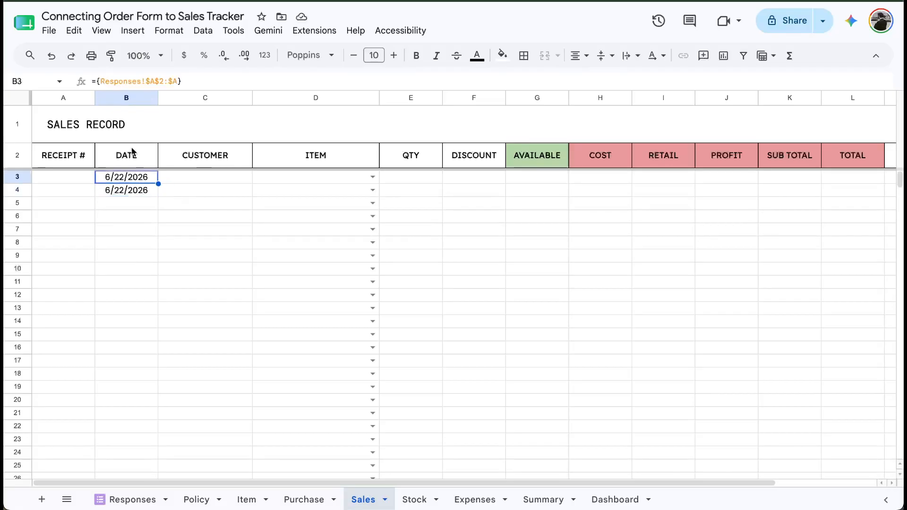
left_click(97, 79)
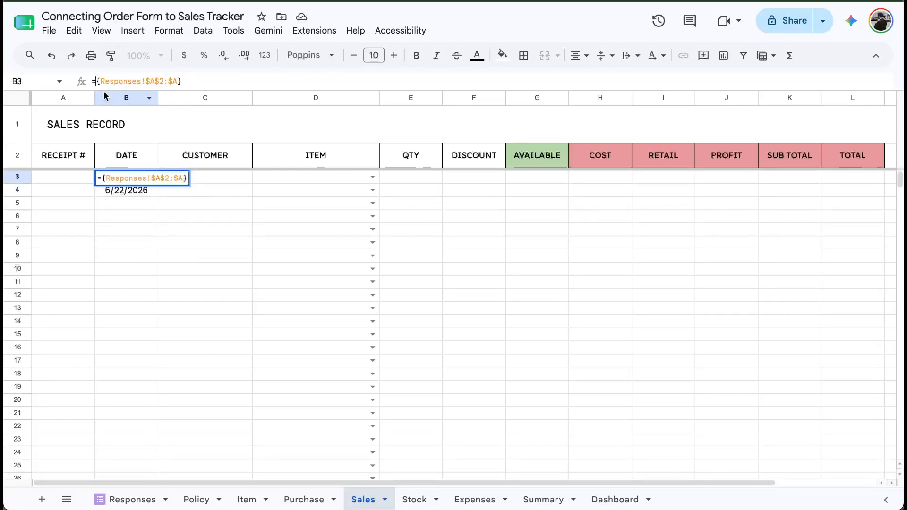
type("IN")
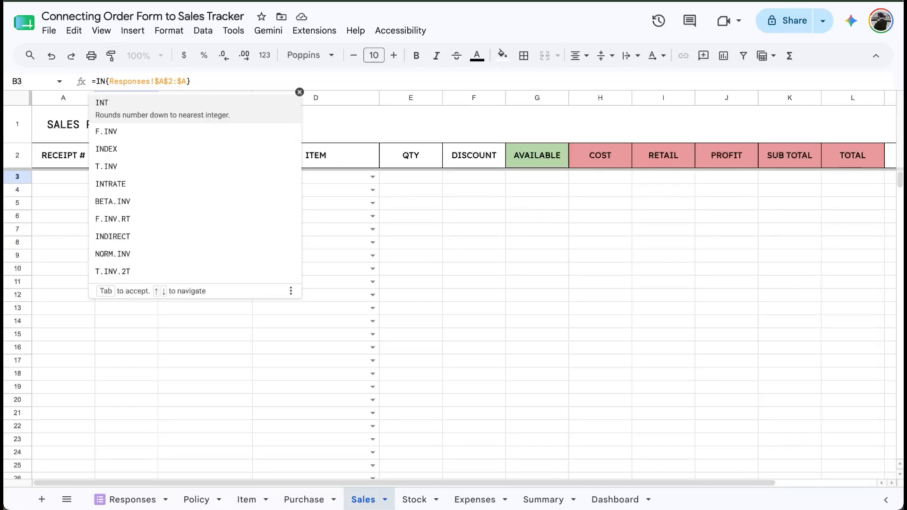
type("T(")
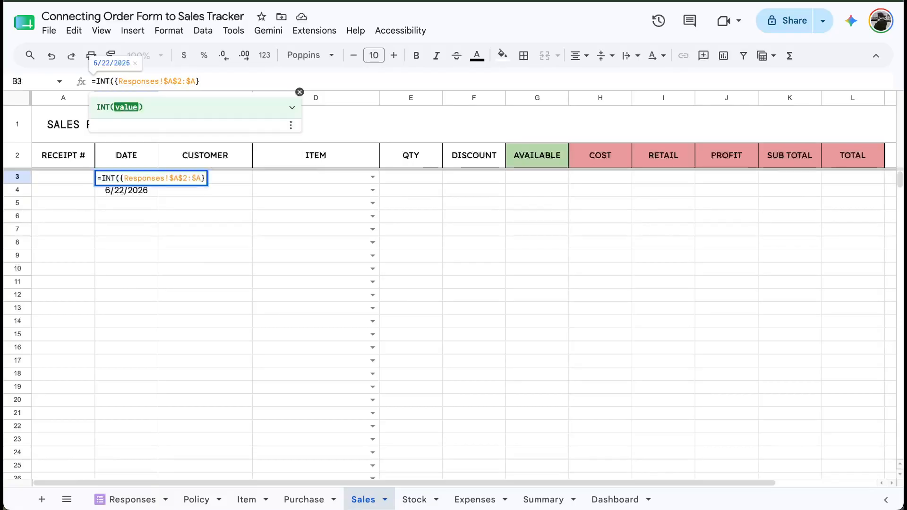
type(")")
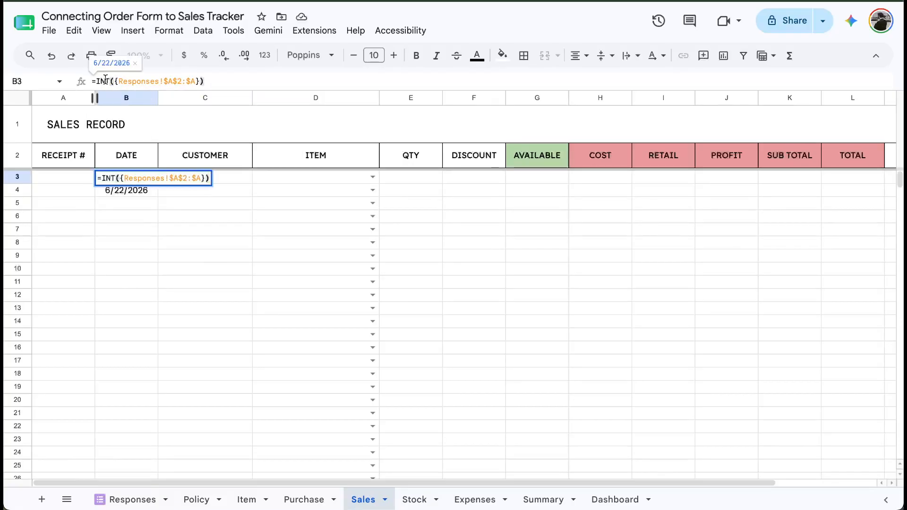
Read the formula help's description of the INT function, then close the help.
left_click(104, 82)
left_click(292, 109)
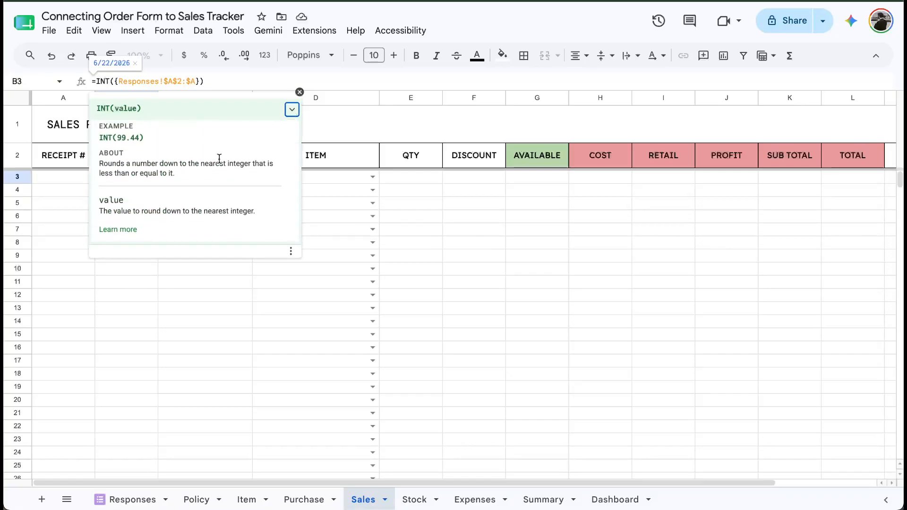
left_click_drag(99, 169, 190, 184)
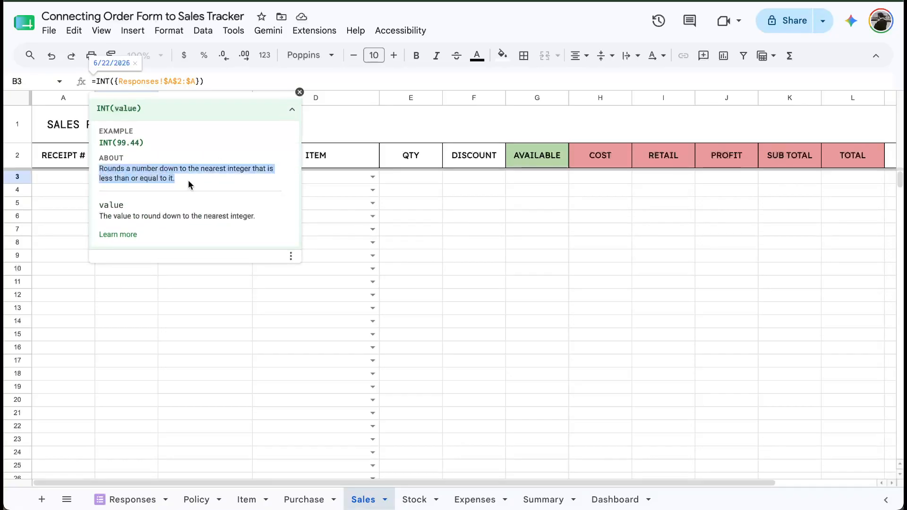
left_click(300, 91)
Apply the Number format to the whole DATE column of the Sales sheet.
left_click(127, 98)
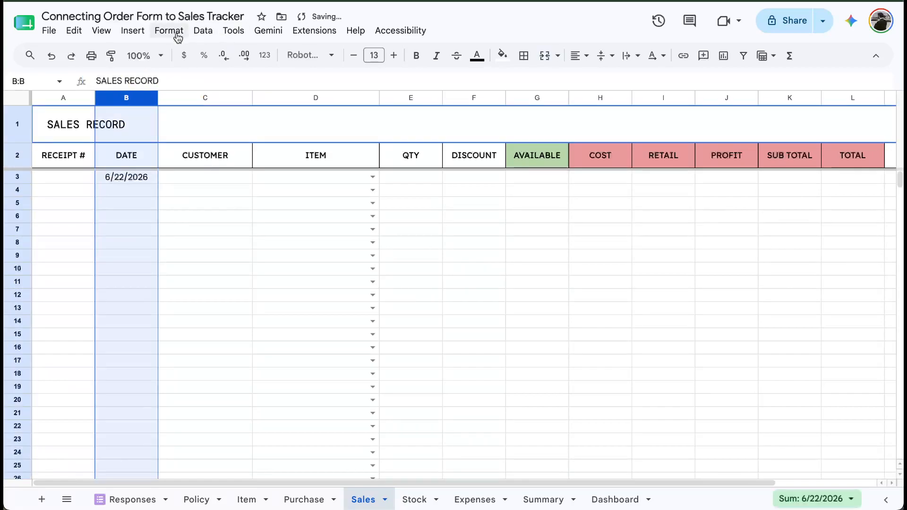
left_click(201, 31)
mouse_move(180, 37)
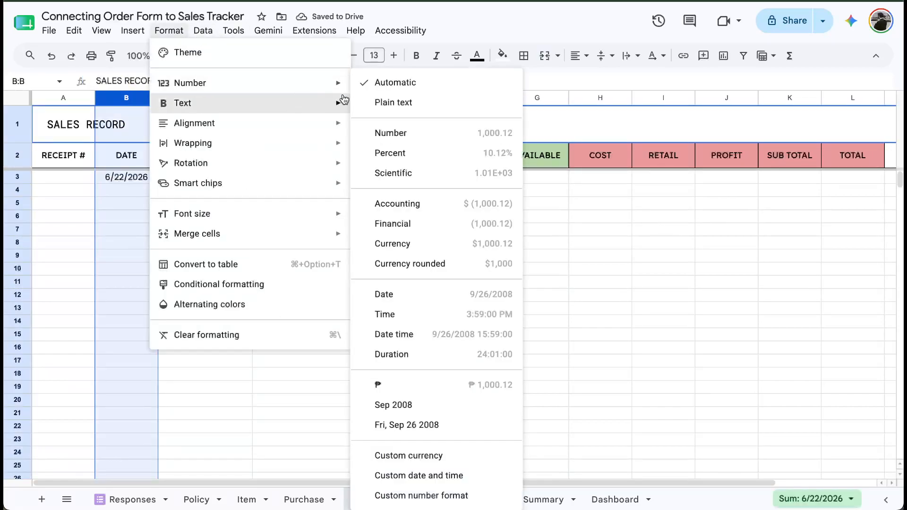
mouse_move(328, 93)
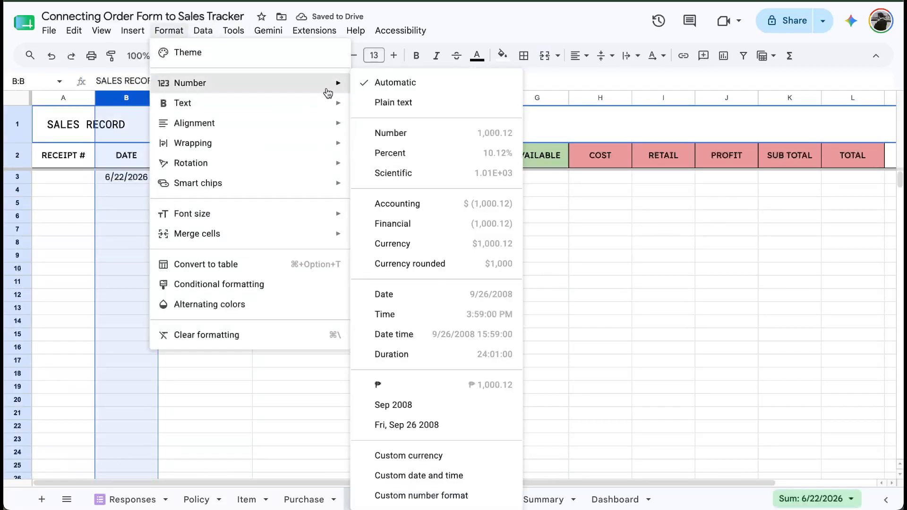
left_click(393, 133)
left_click(193, 244)
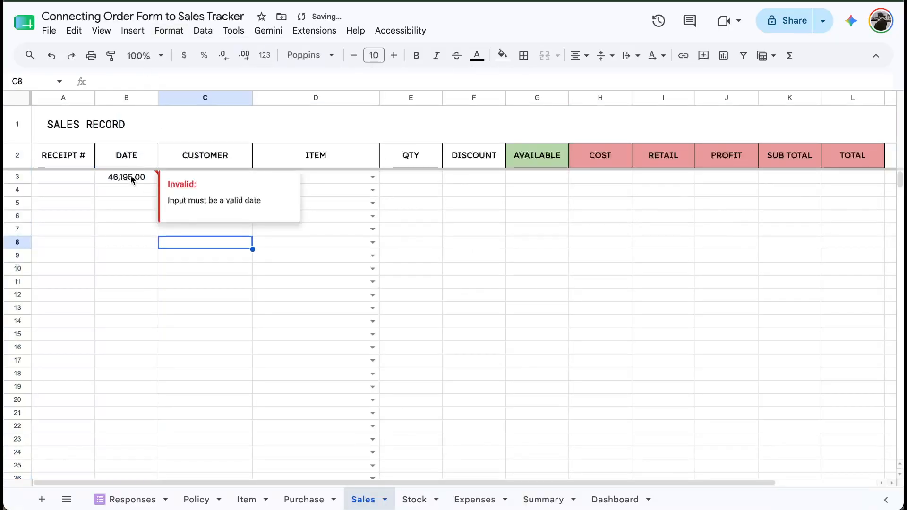
Remove the INT wrapper from B3 so that the formula reads ={Responses!$A$2:$A}.
left_click(114, 177)
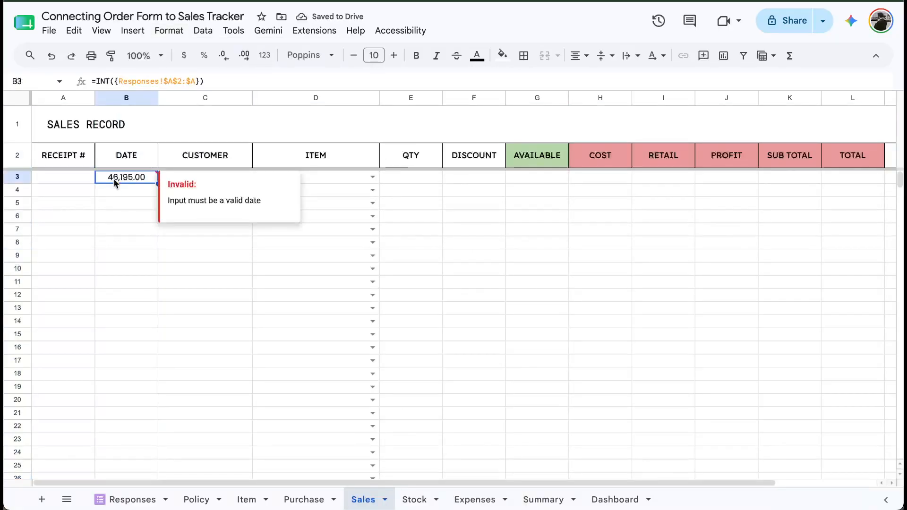
left_click(124, 189)
left_click(123, 175)
left_click(113, 81)
key("BackSpace")
key("BackSpace")
key("BackSpace")
key("BackSpace")
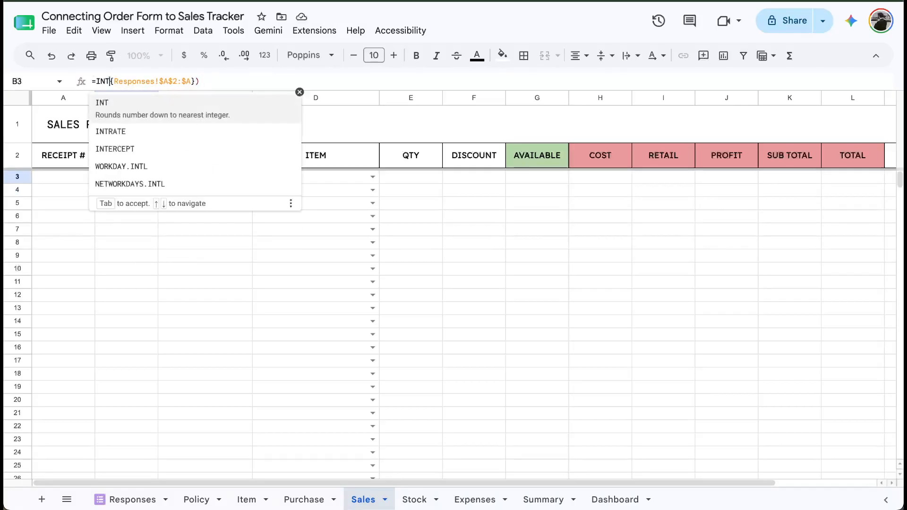
key("Return")
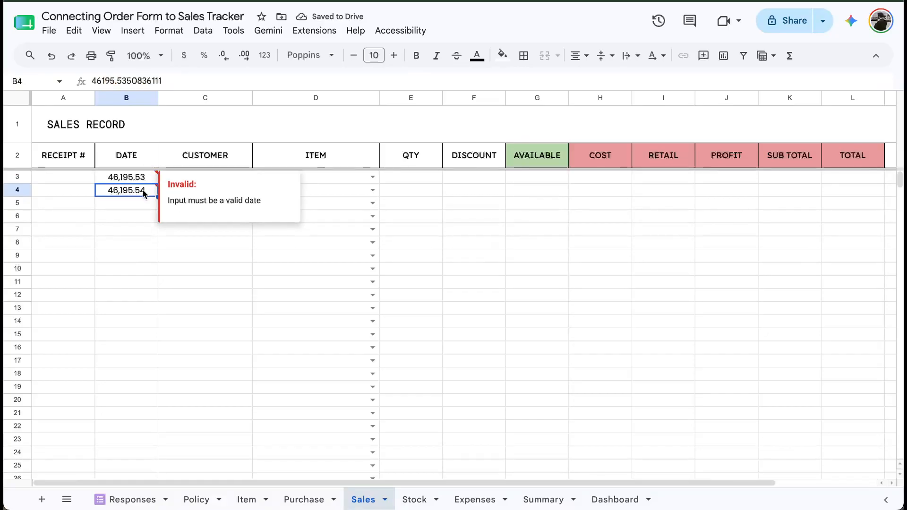
Wrap the Responses array in Sales cell B3 with INT so that the formula reads =INT({Responses!$A$2:$A}).
left_click(136, 101)
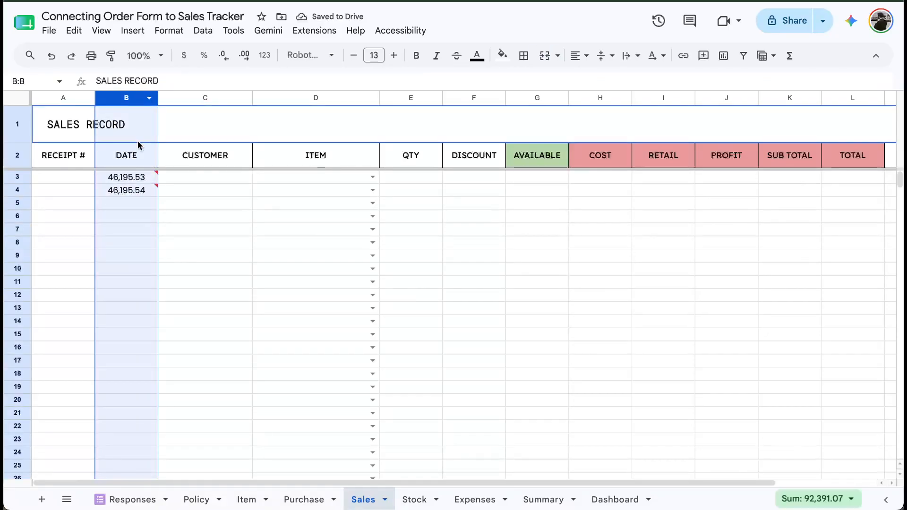
left_click(133, 178)
left_click(98, 81)
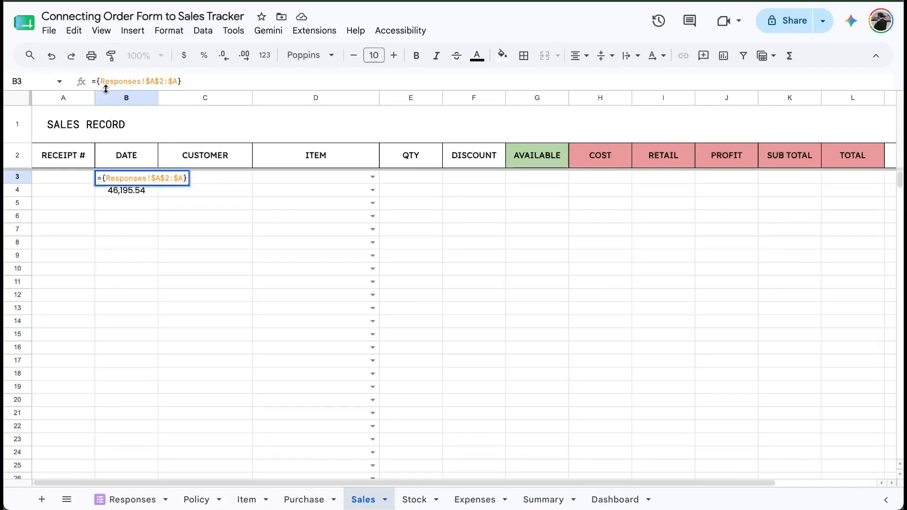
type("INT(")
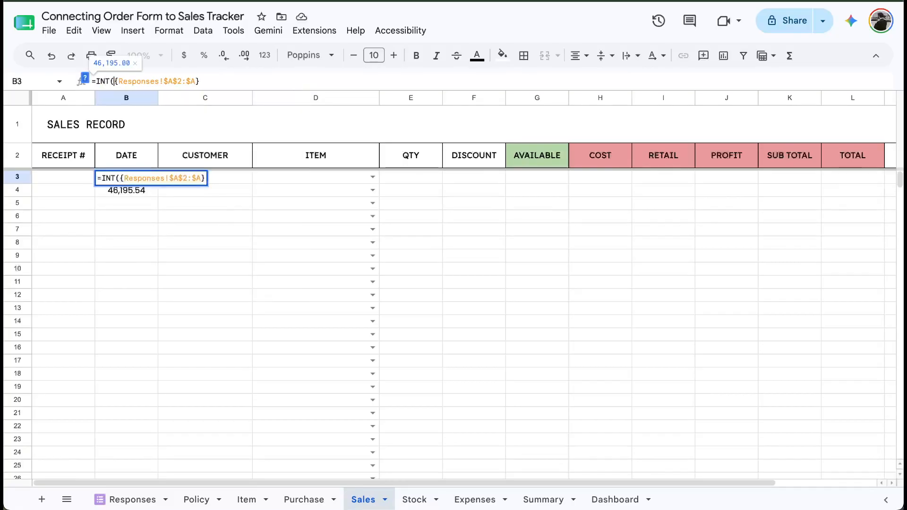
key("Return")
key("Up")
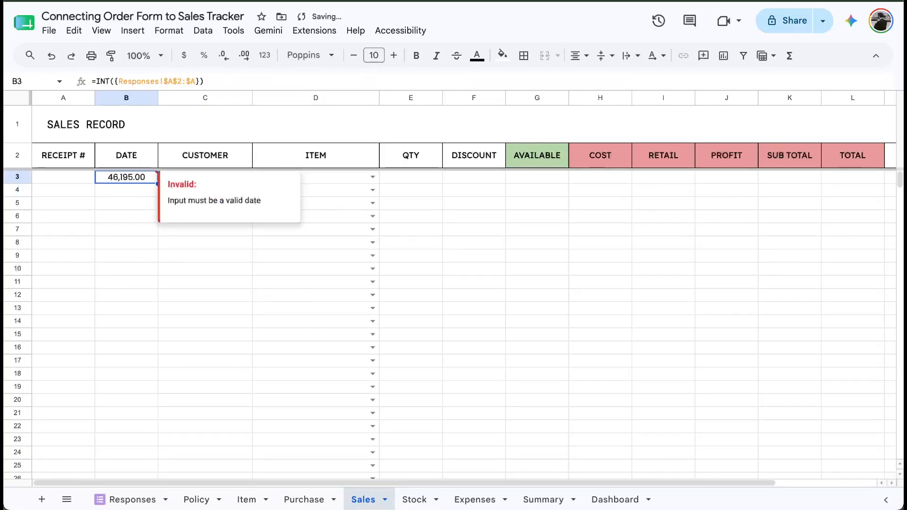
Replace the INT function in B3 with TO_DATE so that the formula reads =TO_DATE({Responses!$A$2:$A}).
left_click(118, 100)
left_click(126, 178)
left_click(110, 81)
key("BackSpace")
key("BackSpace")
key("BackSpace")
type("DATE")
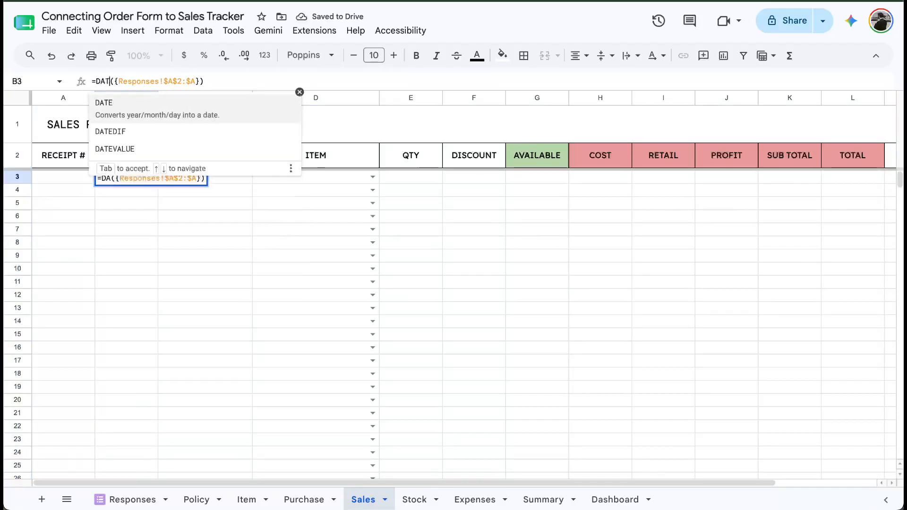
key("BackSpace")
key("BackSpace")
key("BackSpace")
key("BackSpace")
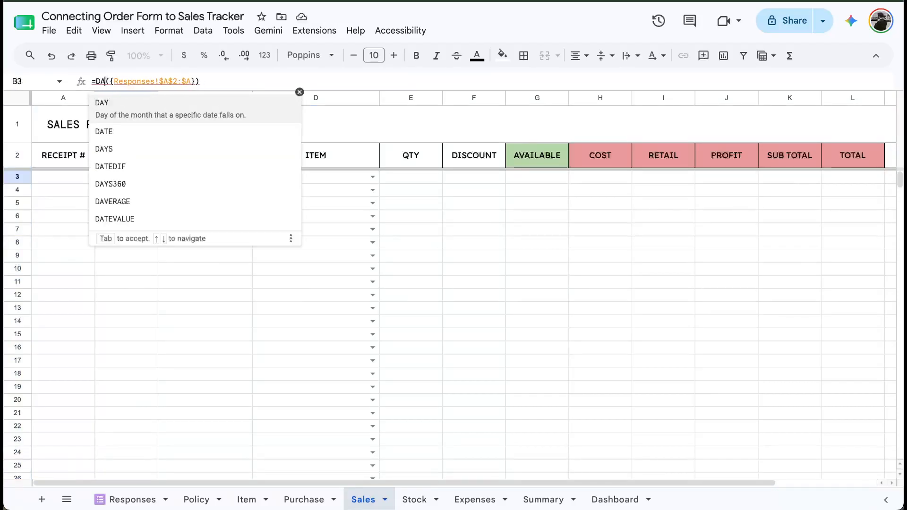
type("TO")
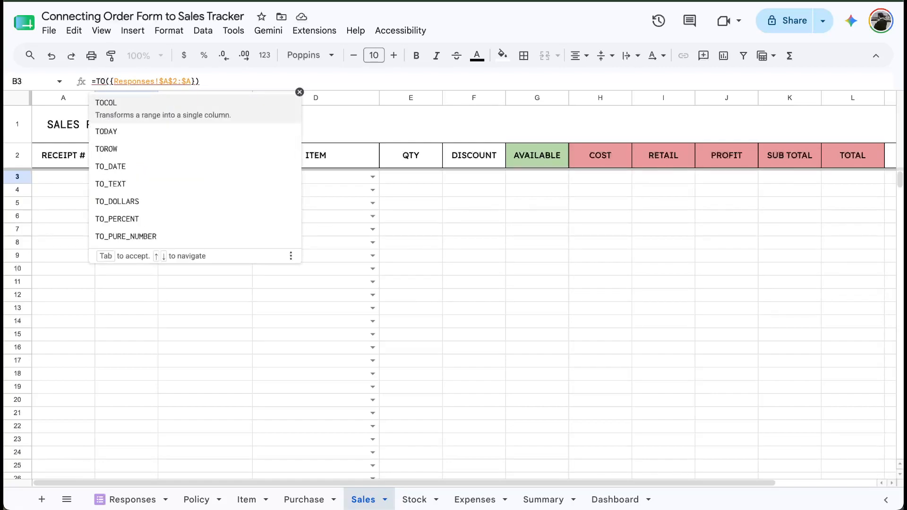
type("_")
key("Tab")
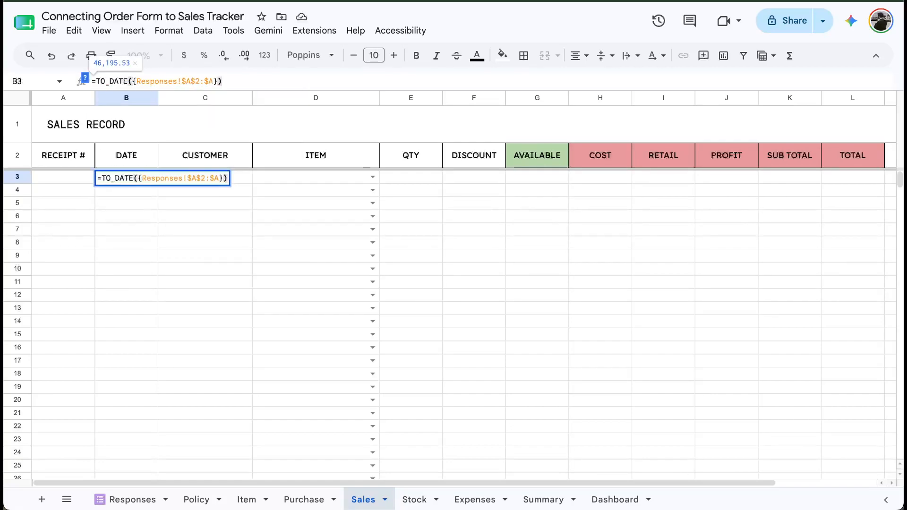
key("Return")
key("Up")
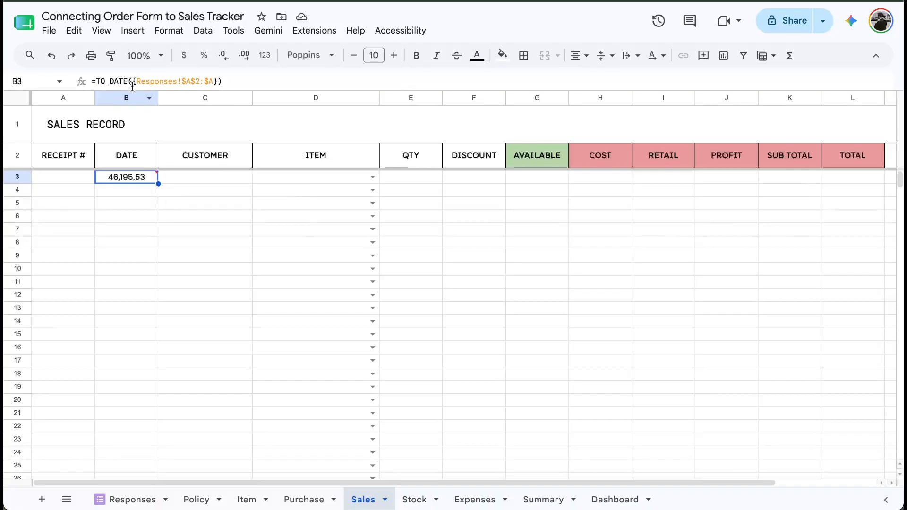
Replace the TO_DATE function in B3 with INT, keeping the {Responses!$A$2:$A} array as its argument.
mouse_move(132, 90)
left_mouse_down()
mouse_move(132, 119)
mouse_move(131, 90)
left_mouse_up()
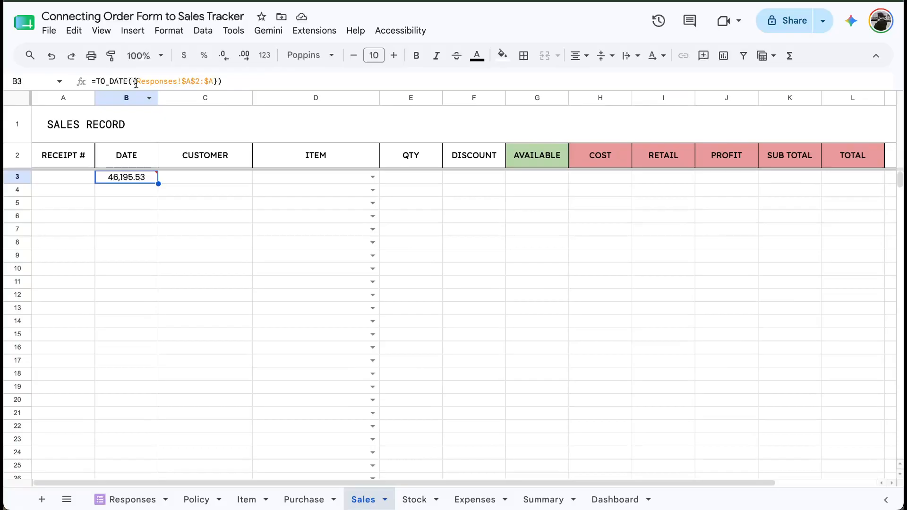
double_click(138, 180)
key("Return")
key("Up")
key("Return")
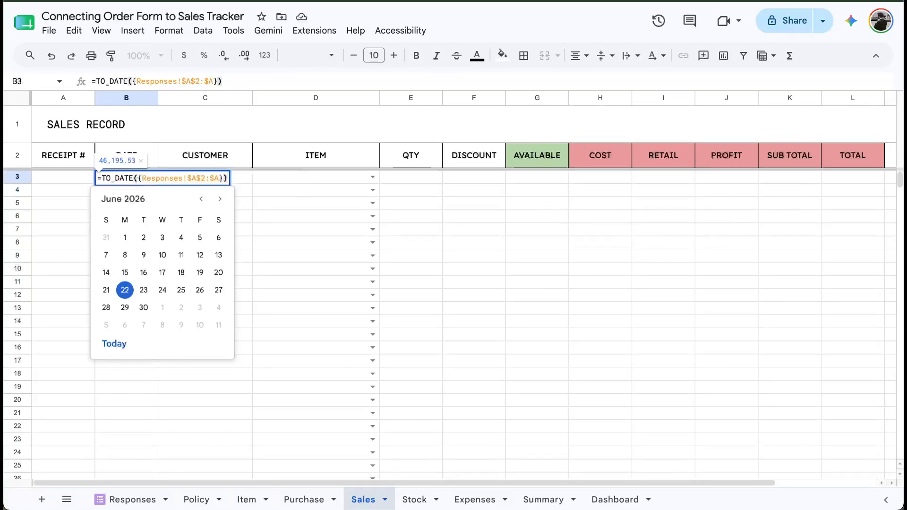
left_click(128, 81)
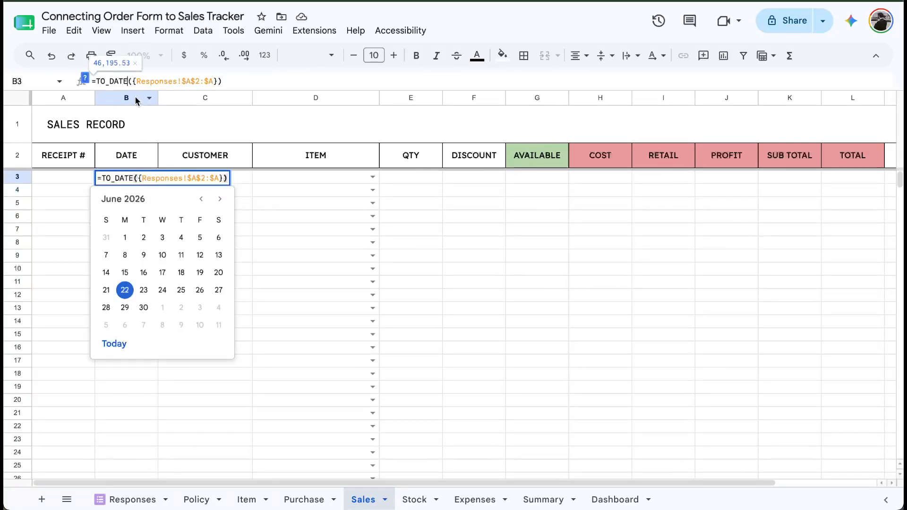
key("BackSpace")
key("BackSpace")
key("BackSpace")
key("BackSpace")
key("BackSpace")
key("BackSpace")
key("BackSpace")
key("BackSpace")
type("=INT")
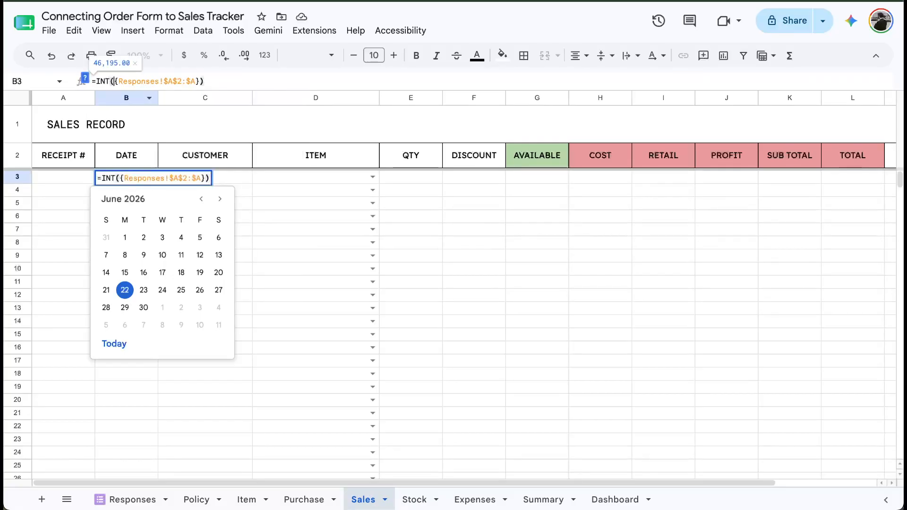
key("Return")
key("Up")
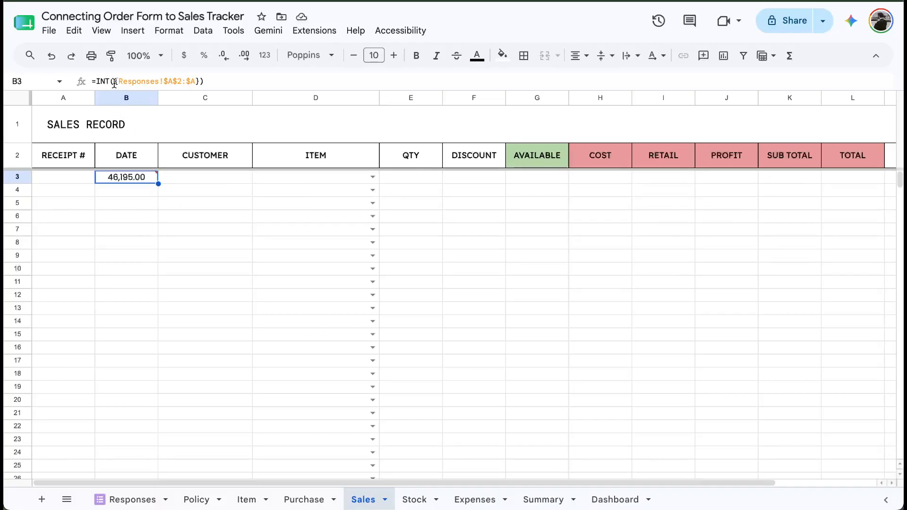
Move the curly braces in B3 outside the INT function so that the formula reads ={INT(Responses!$A$2:$A)}.
left_click(114, 83)
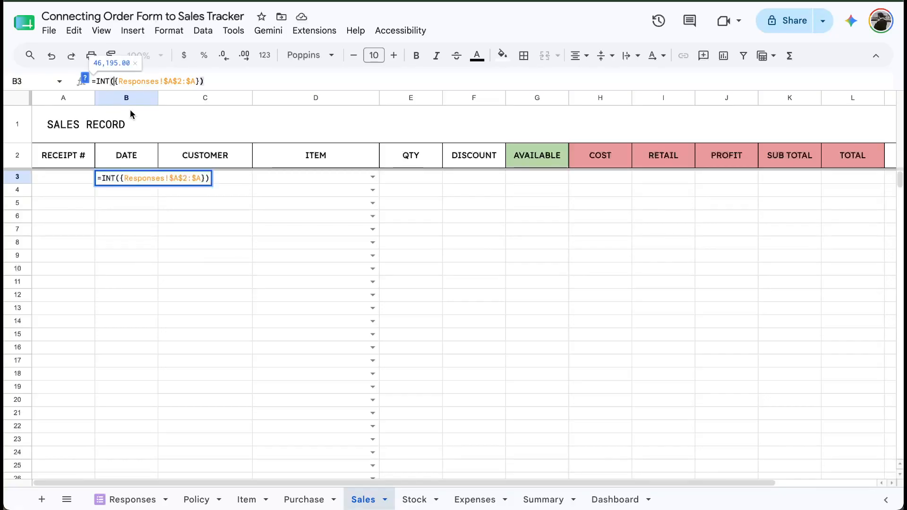
key("Delete")
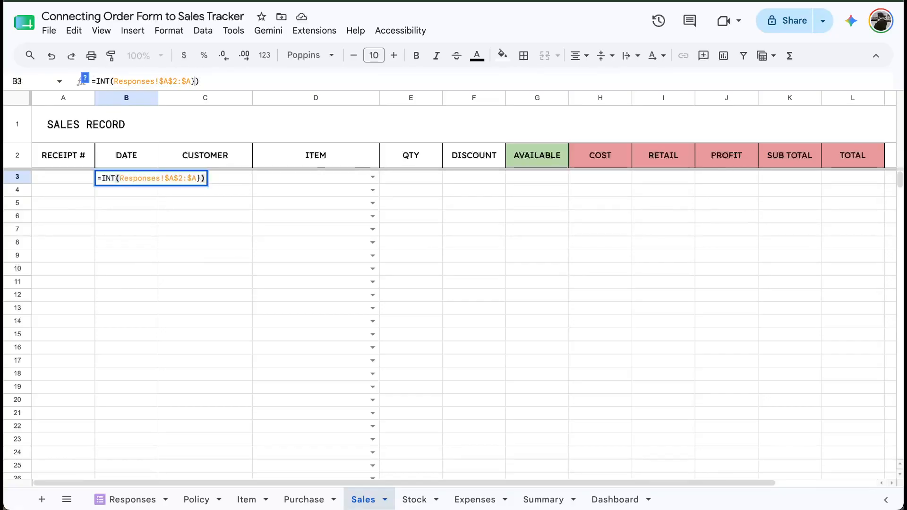
key("End")
key("BackSpace")
type("}")
left_click(177, 81)
left_click(110, 81)
type("{")
key("Return")
key("Up")
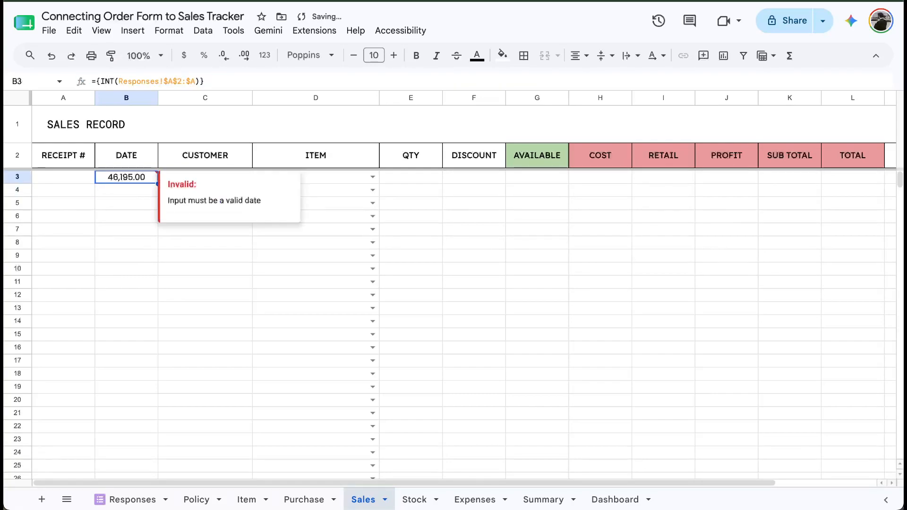
key("Return")
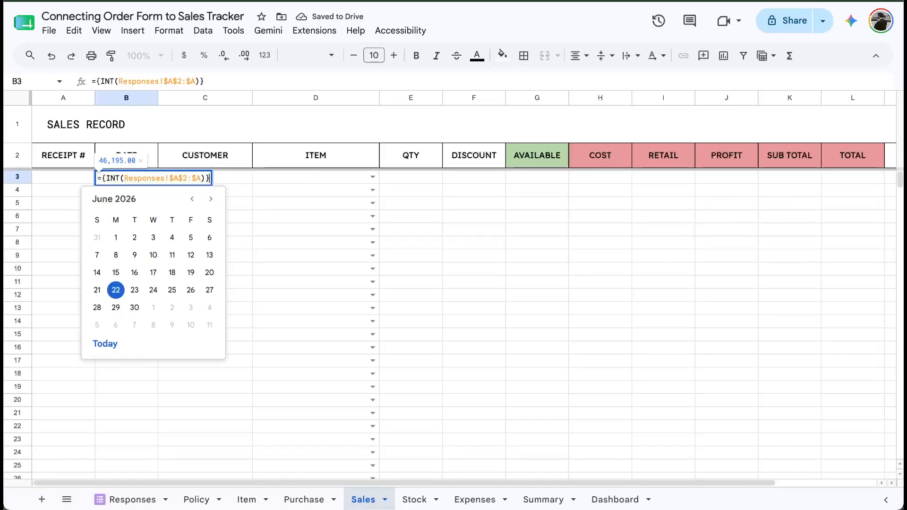
key("Return")
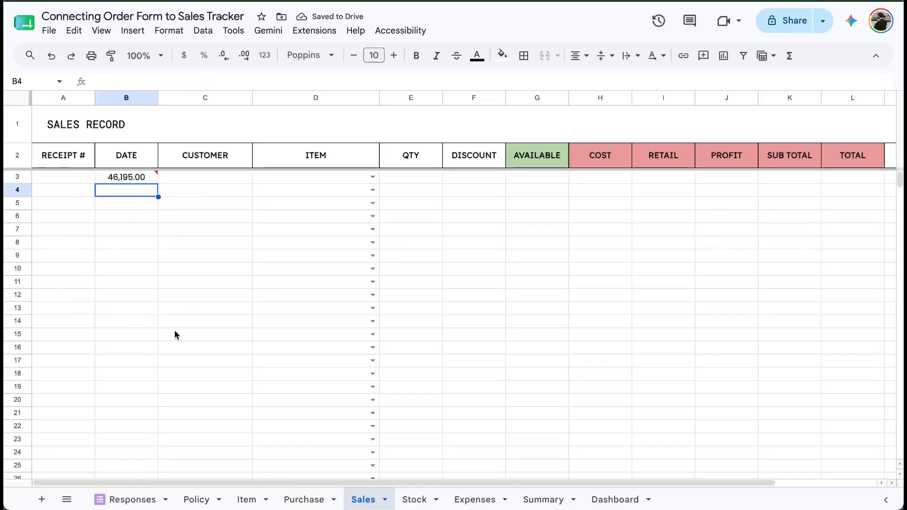
Check the timestamps of the submitted orders in the Responses sheet, then return to the Sales sheet.
left_click(293, 501)
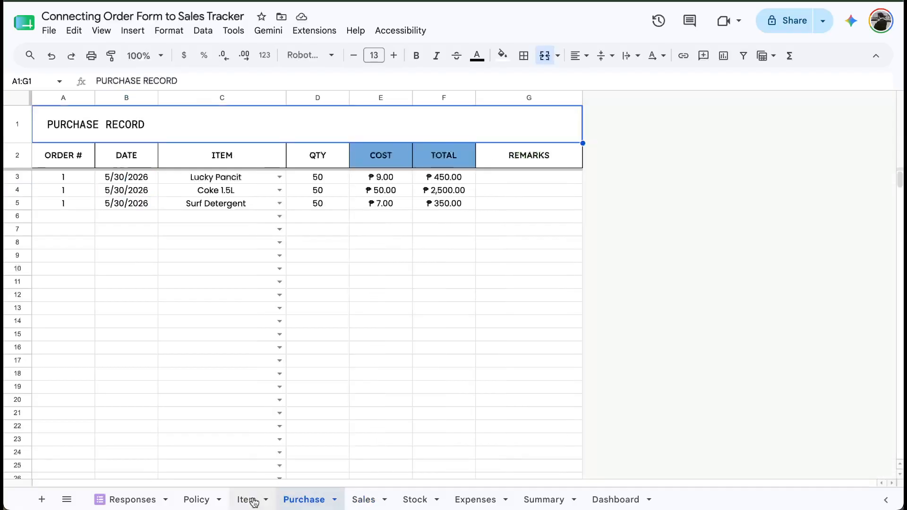
left_click(252, 500)
left_click(196, 499)
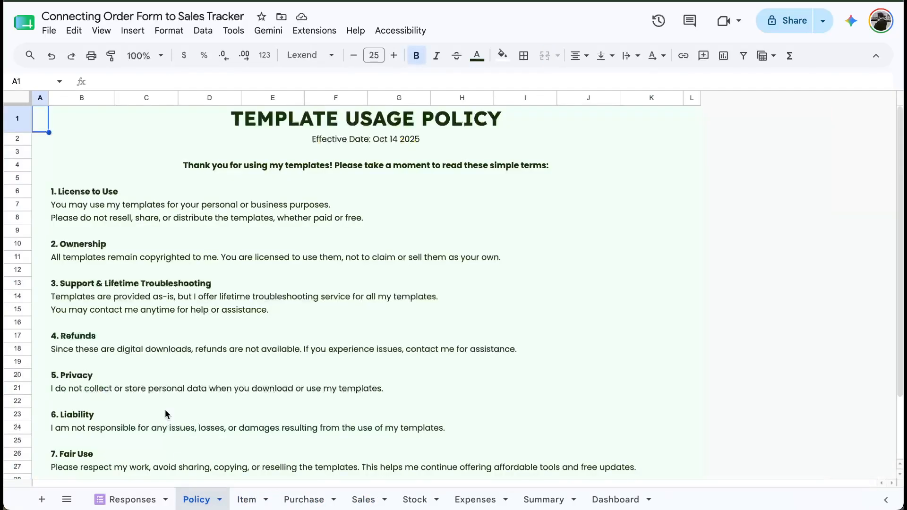
left_click(127, 499)
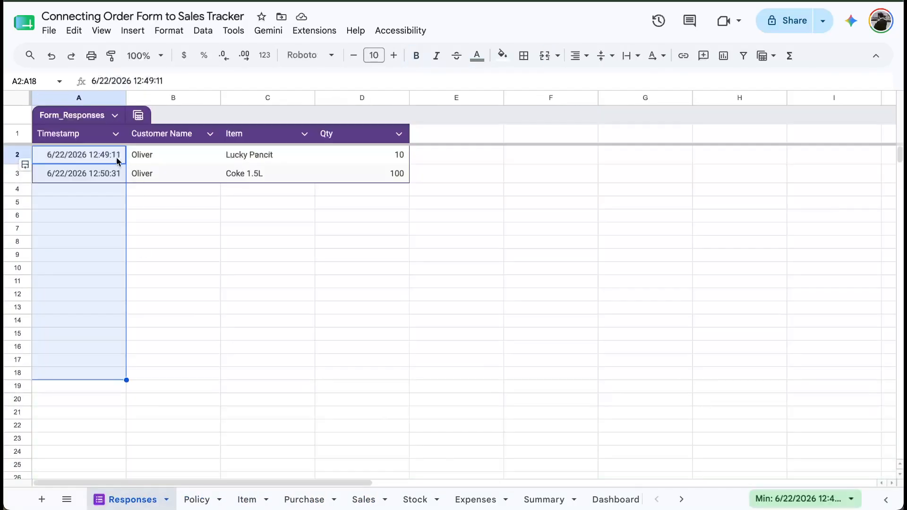
left_click_drag(90, 154, 109, 175)
left_click(366, 498)
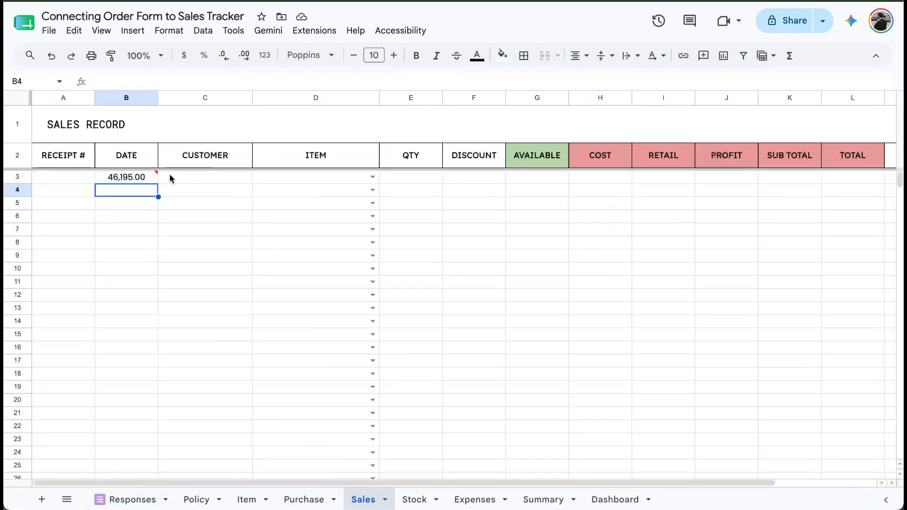
Remove the curly braces in B3 and convert it to an array formula reading =ArrayFormula(INT(Responses!$A$2:$A)).
left_click(126, 178)
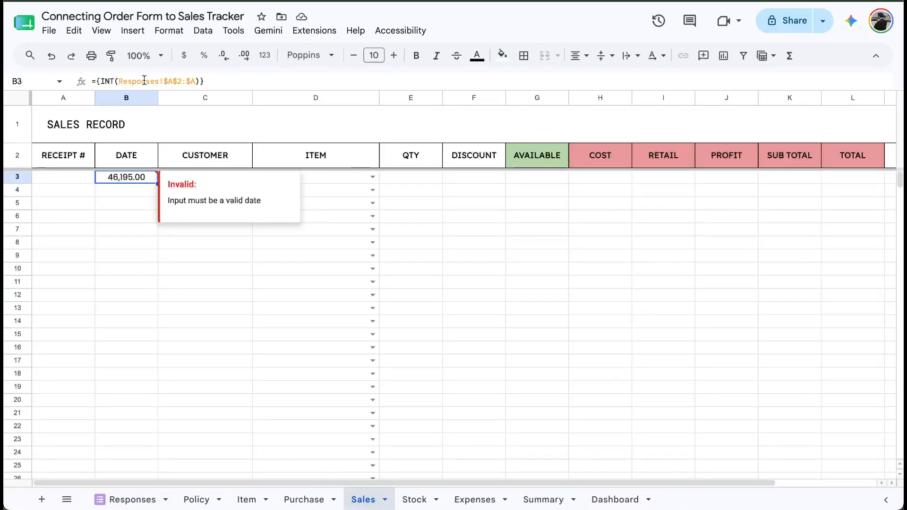
left_click(101, 81)
key("BackSpace")
key("End")
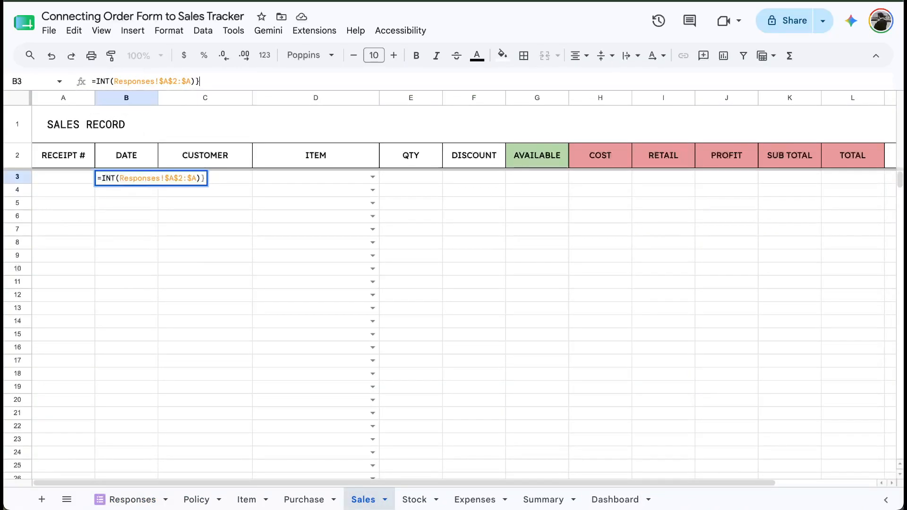
key("BackSpace")
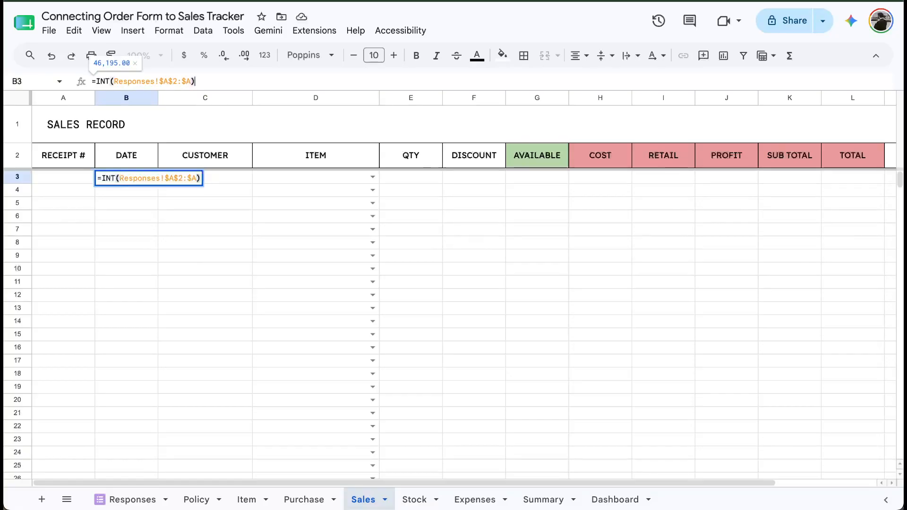
key("ctrl+shift+Return")
key("Return")
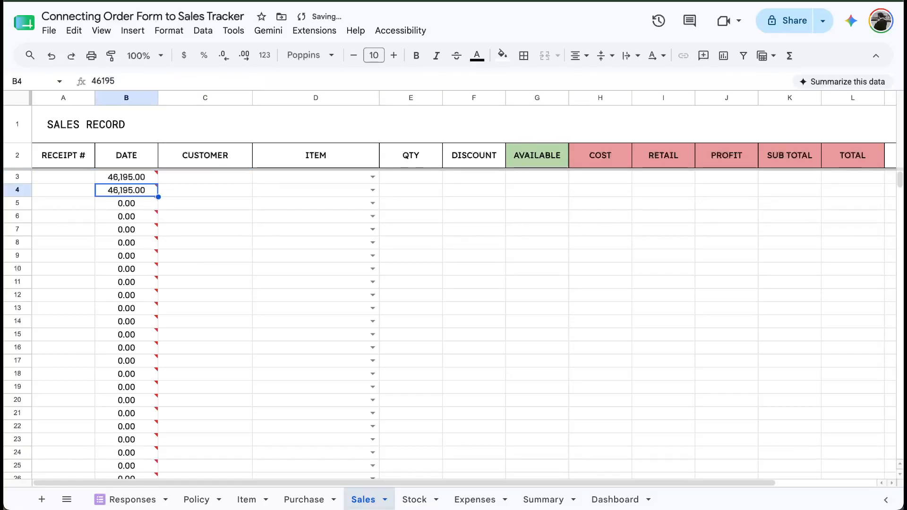
key("Up")
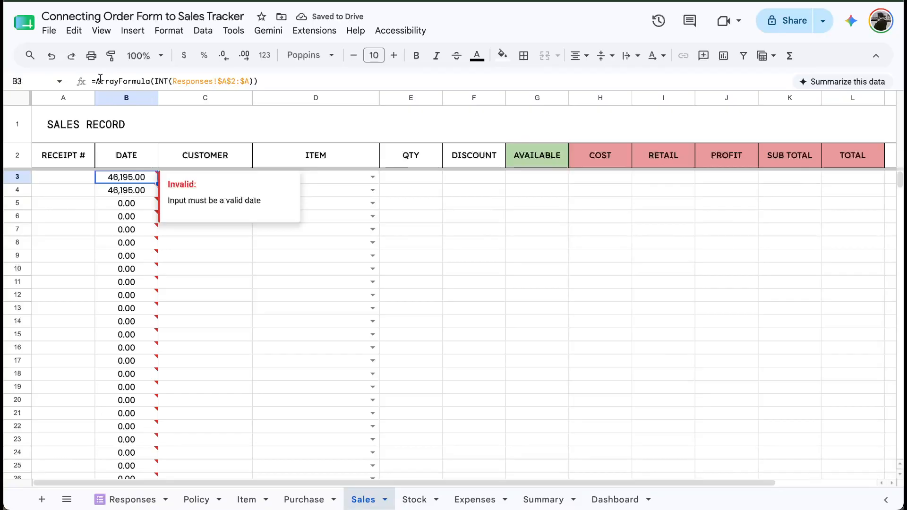
Rewrite the outer function name in B3 in capitals so that the formula reads =ARRAYFORMULA(INT(Responses!$A$2:$A)).
left_click(104, 81)
left_click_drag(99, 81, 152, 80)
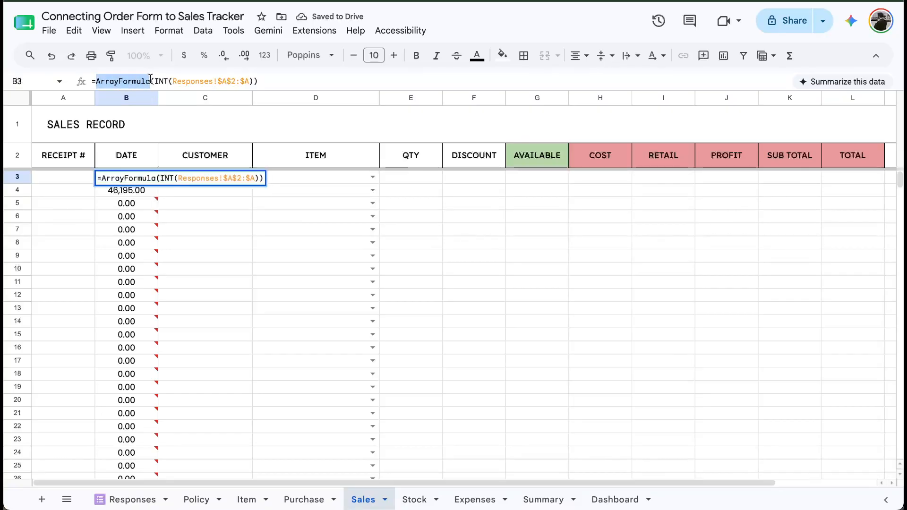
key("BackSpace")
type("RRAYFOM")
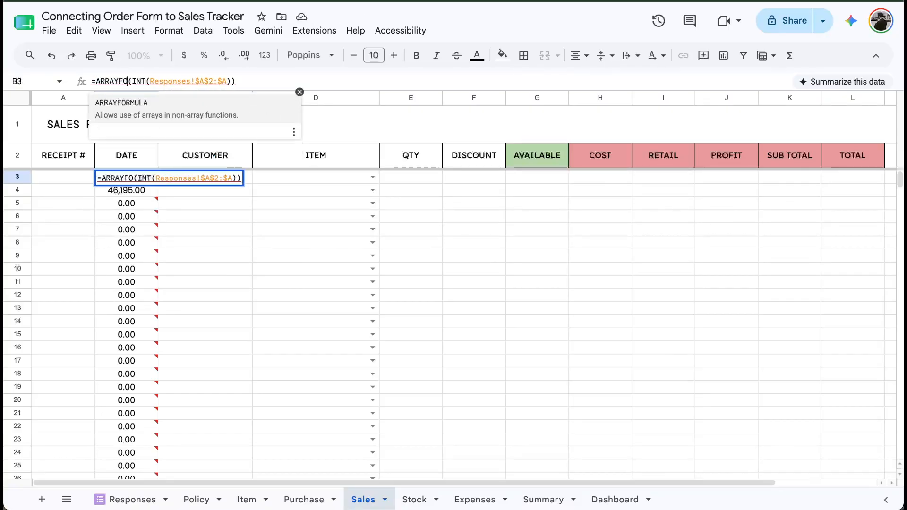
key("BackSpace")
type("RMULA")
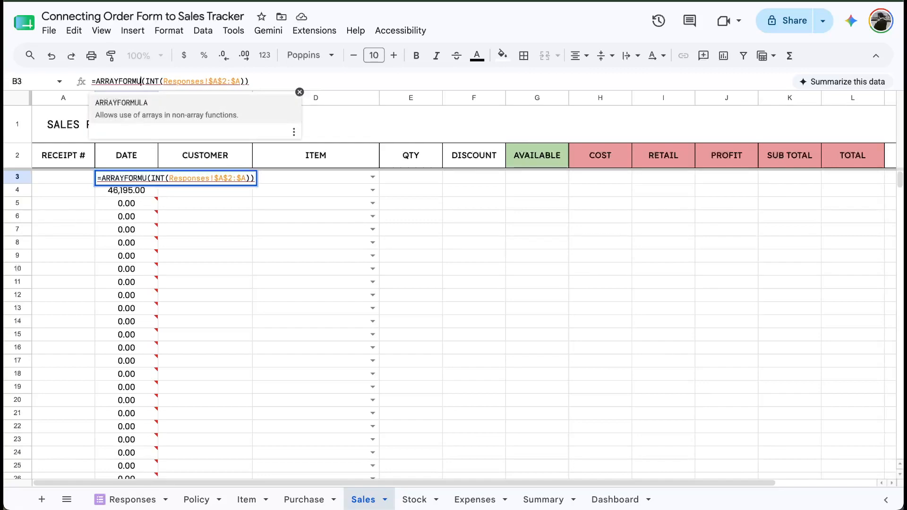
key("Return")
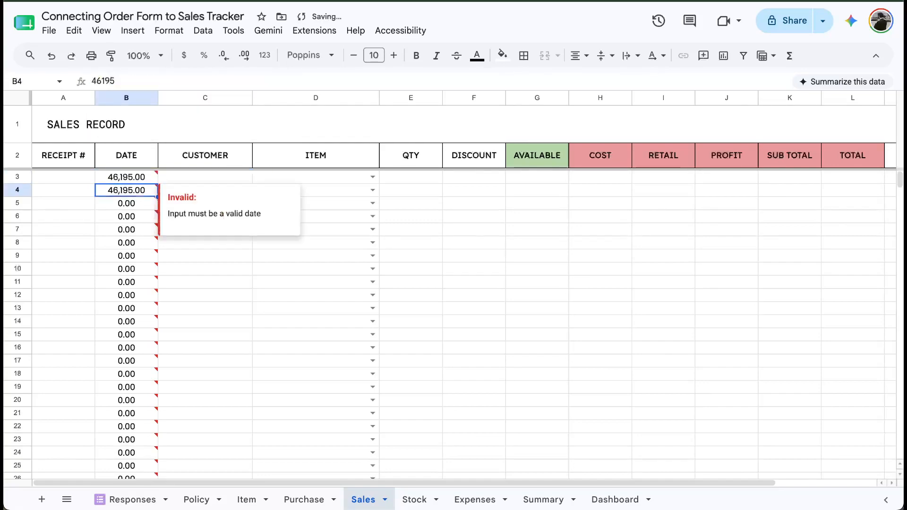
key("Up")
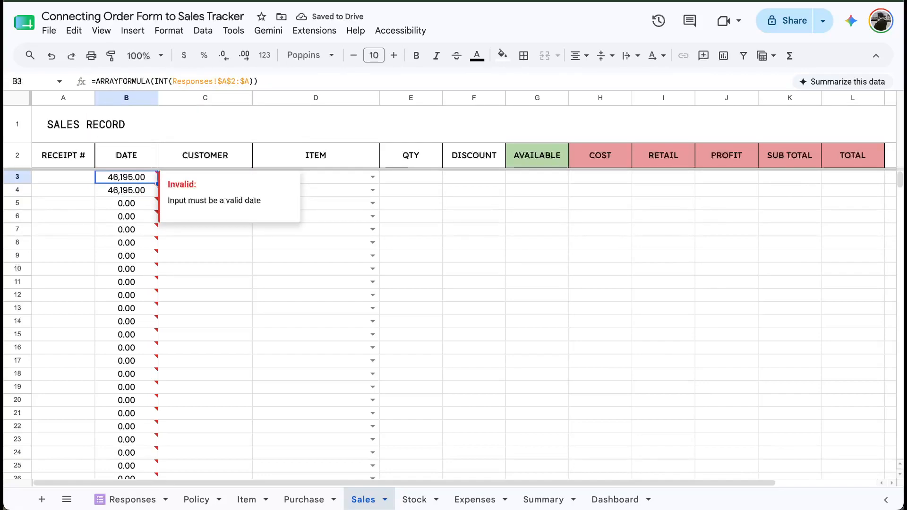
Undo the recent formula edits in B3 back to ={Responses!$A$2:$A}.
key("ctrl+z")
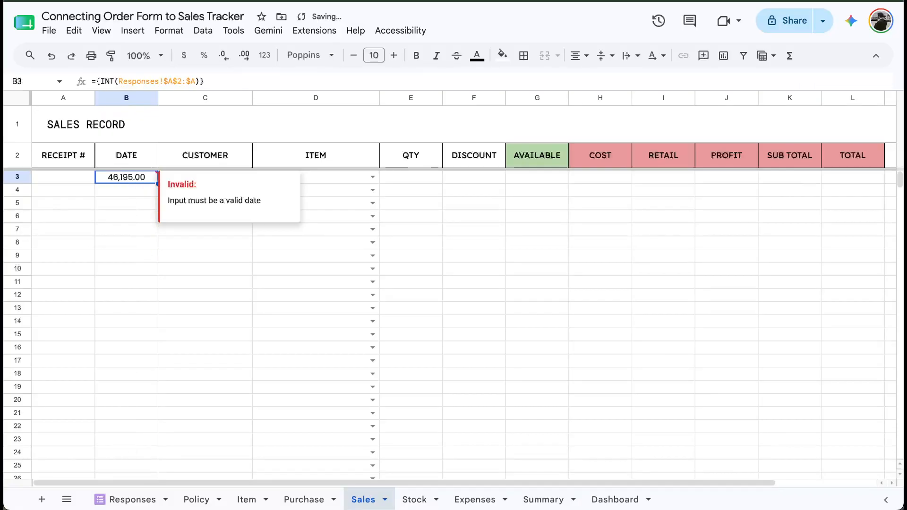
key("ctrl+z")
key("ctrl+z")
key("ctrl+z")
key("ctrl+z")
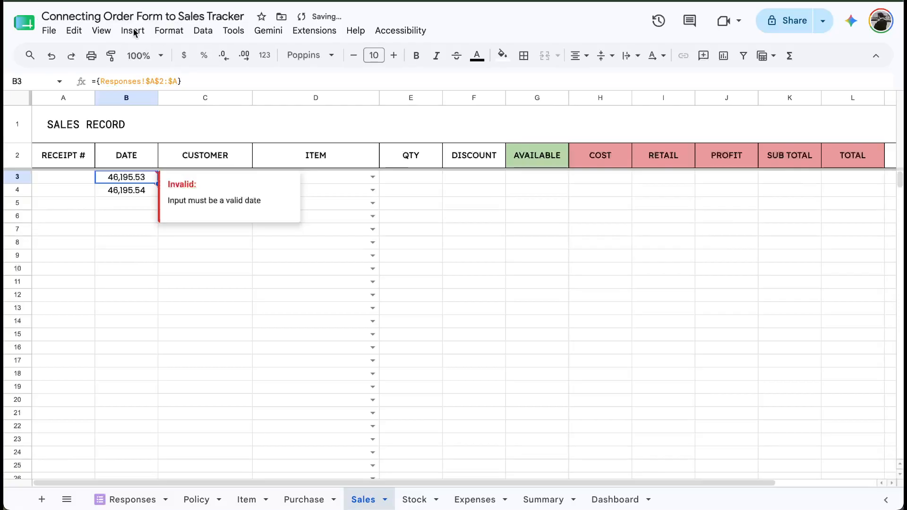
Wrap the reference in B3 in INT and convert it to an array formula reading =ArrayFormula(INT({Responses!$A$2:$A})).
left_click(95, 81)
type("INT")
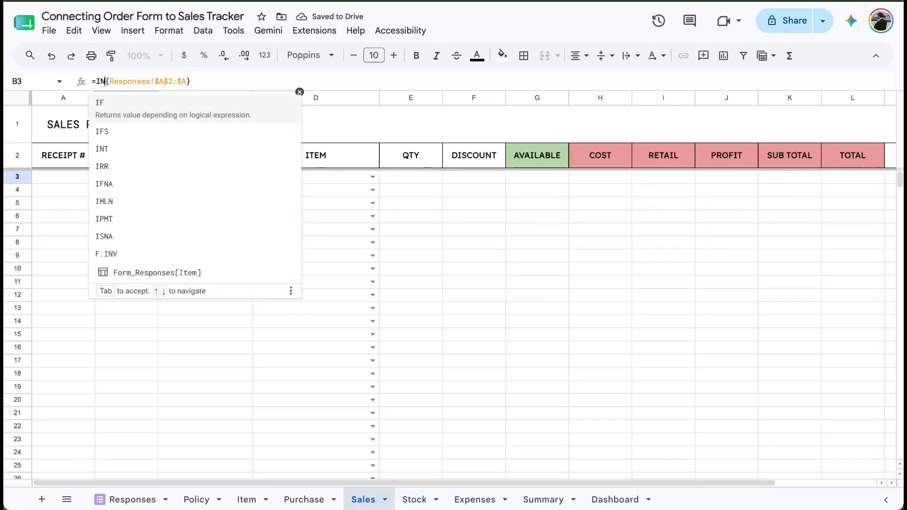
type("(")
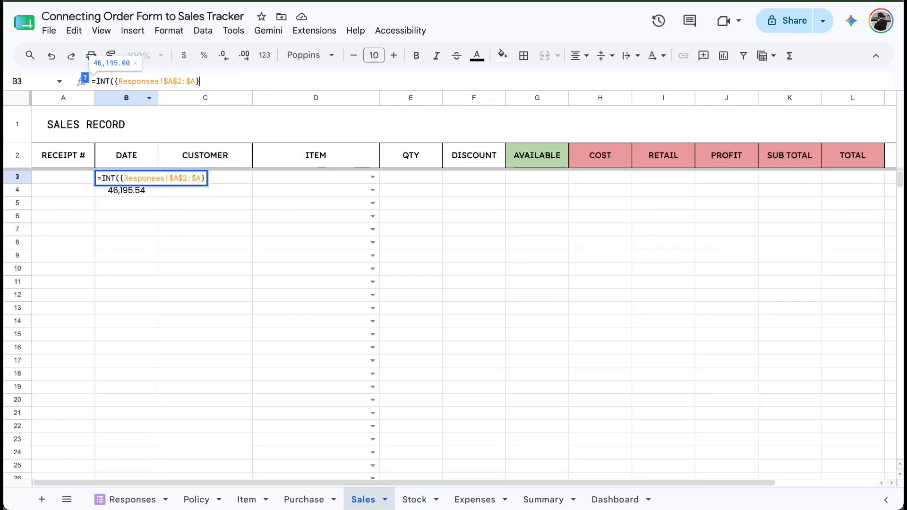
left_click(201, 82)
type(")")
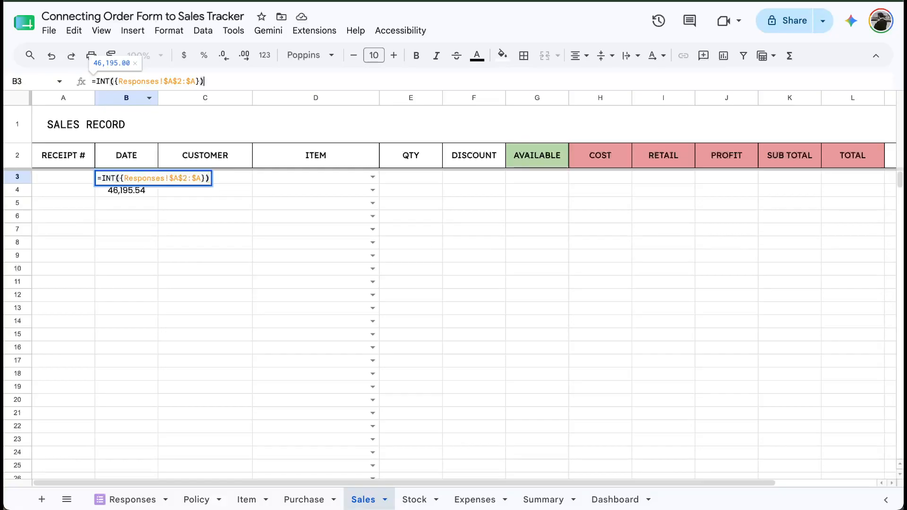
key("ctrl+shift+Return")
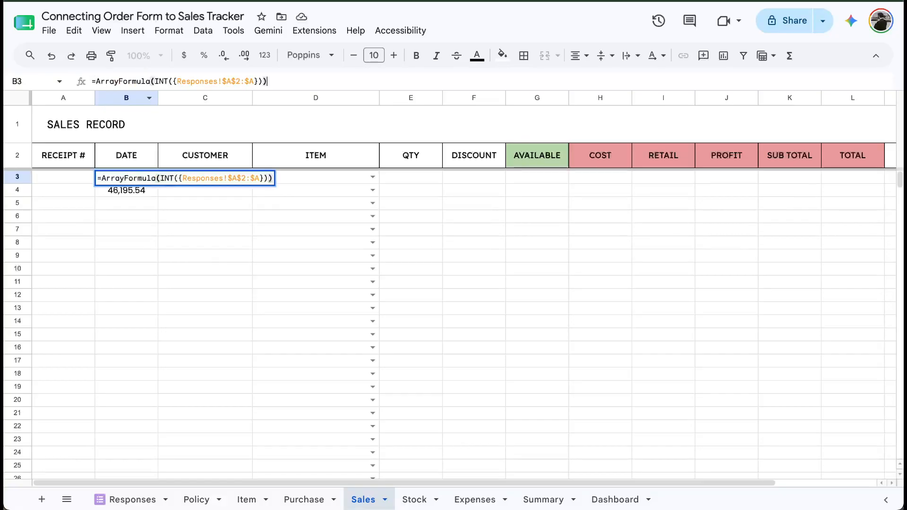
key("Return")
key("Up")
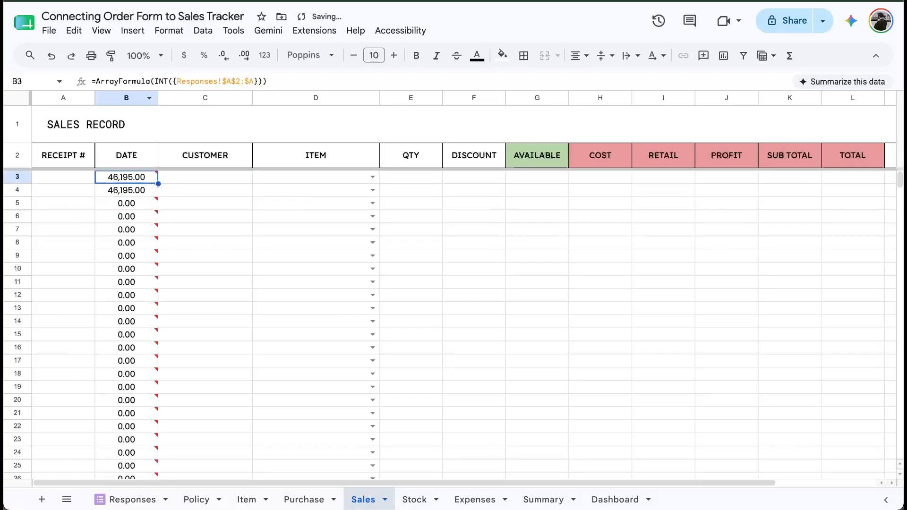
Rewrite the outer function name in capitals so that B3 reads =ARRAYFORMULA(INT({Responses!$A$2:$A})).
left_click_drag(96, 80, 151, 80)
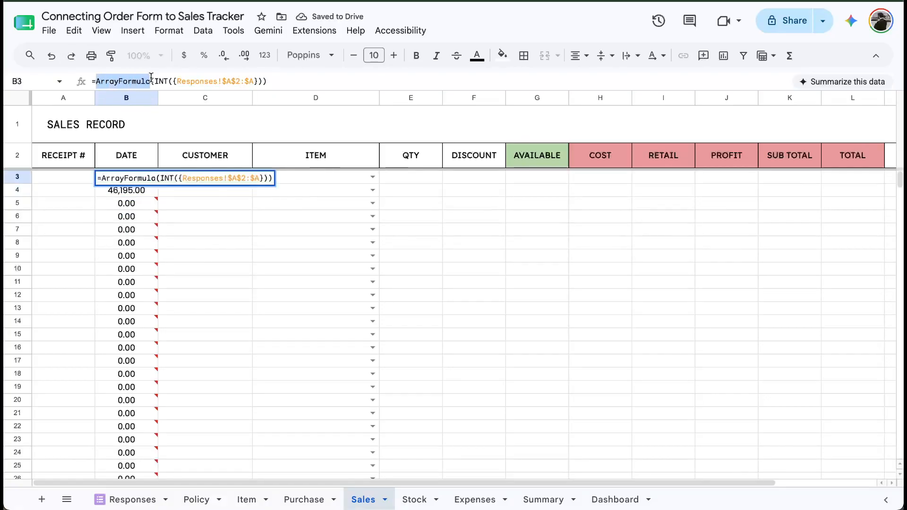
type("ARRAYFO")
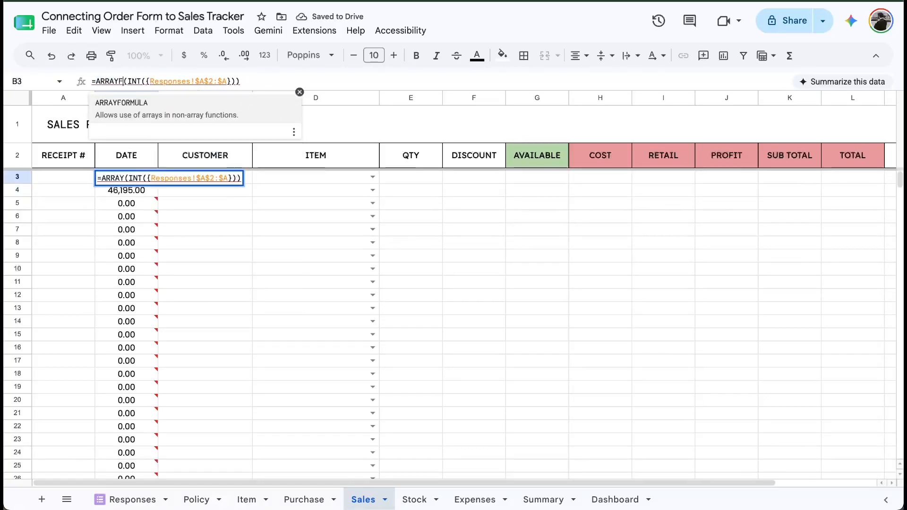
type("RMULA")
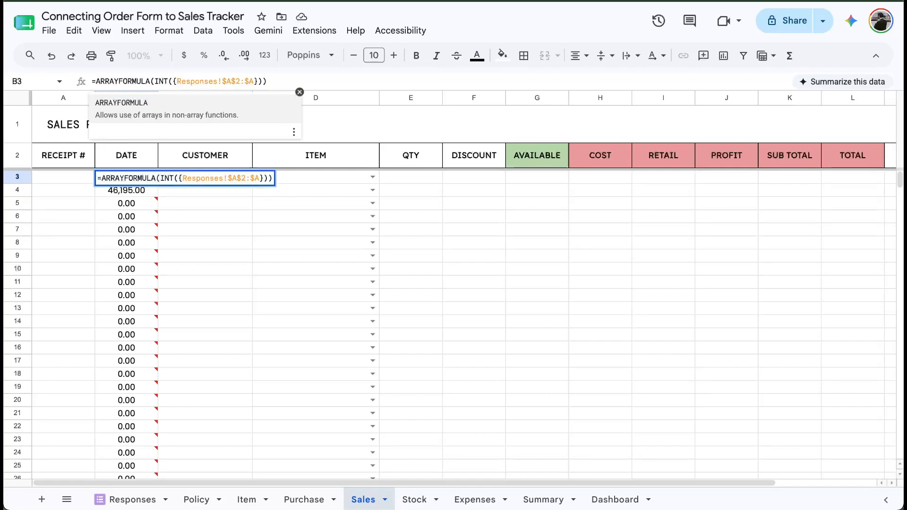
key("Return")
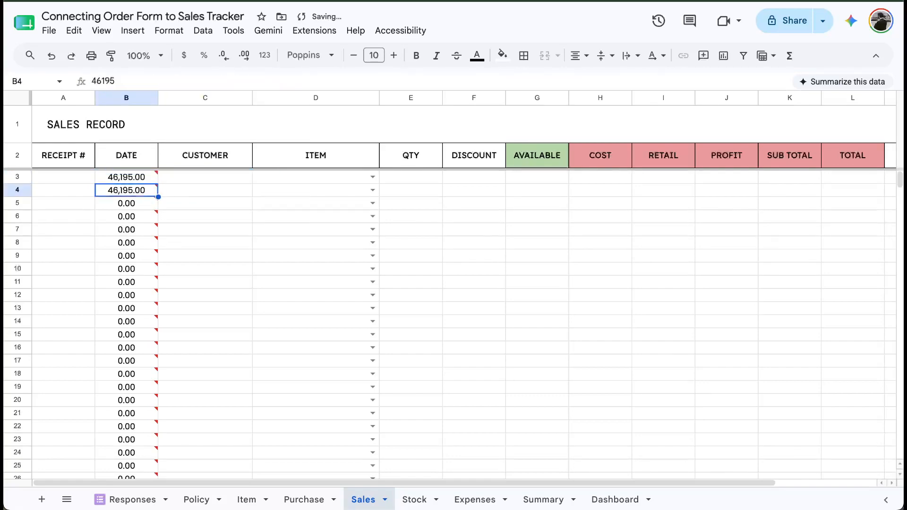
key("Up")
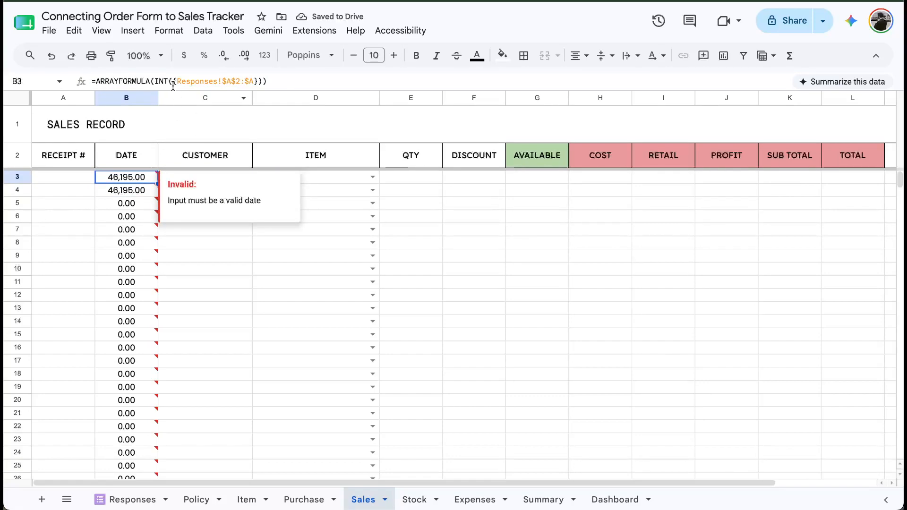
Try TO_DATE in place of INT in B3, giving =ARRAYFORMULA(TO_DATE({Responses!$A$2:$A})).
left_click(169, 83)
key("BackSpace")
key("BackSpace")
key("BackSpace")
type("TO")
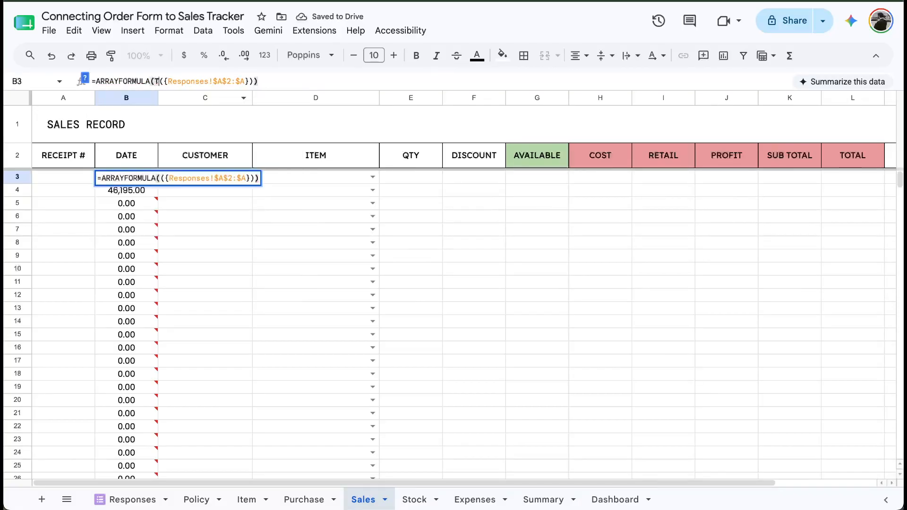
type("_DA")
key("Tab")
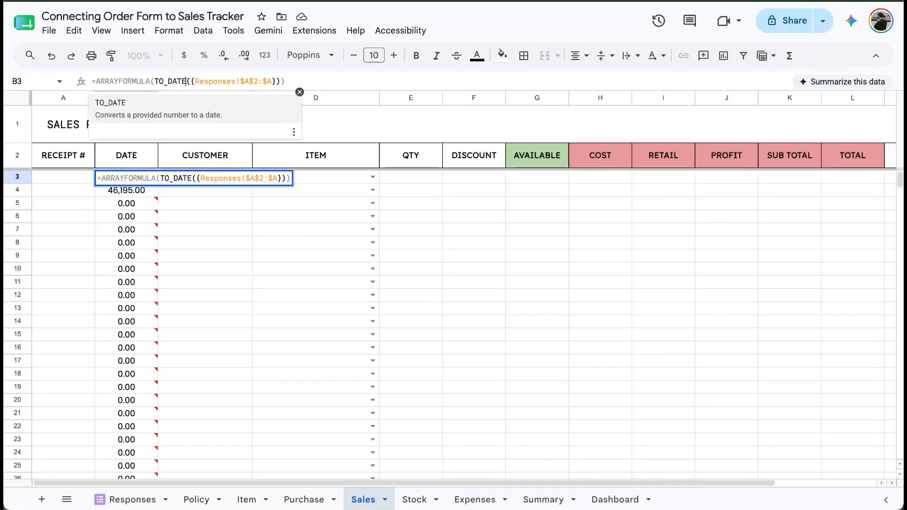
key("Return")
key("Up")
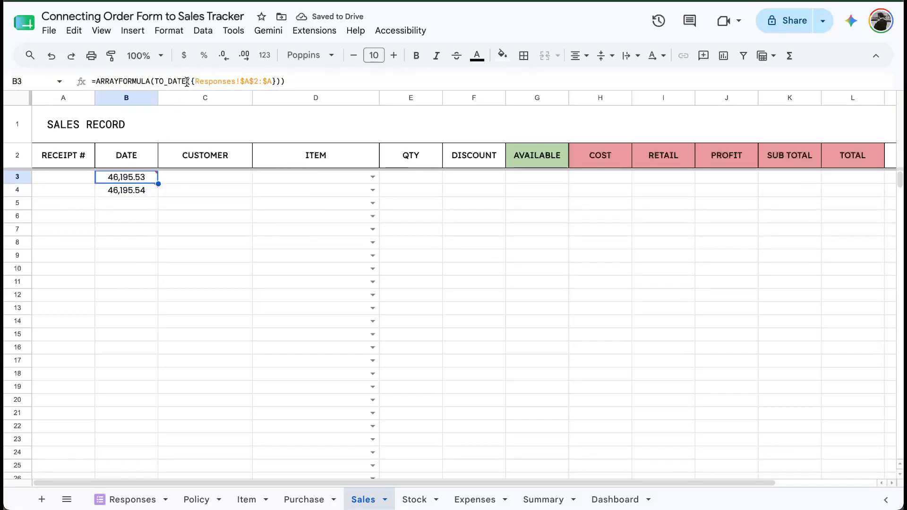
Format the whole DATE column of the Sales sheet with the Date number format.
left_click(188, 263)
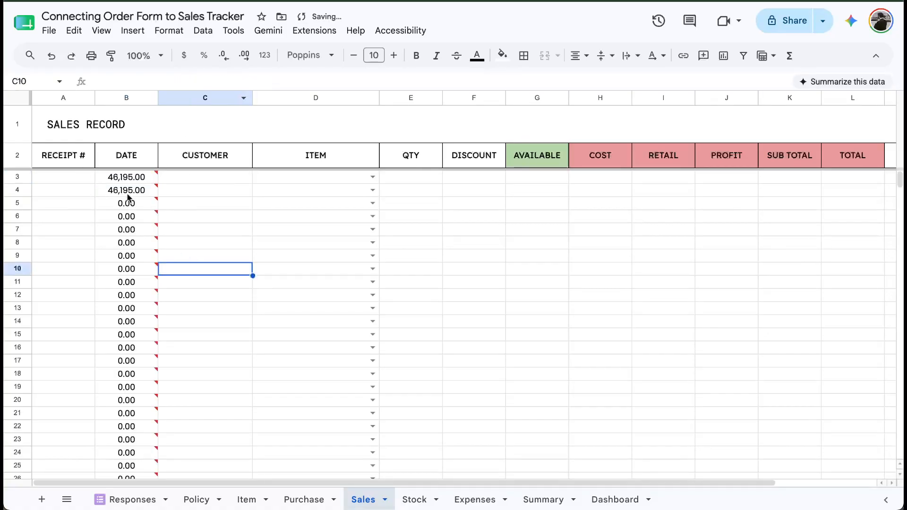
left_click(137, 98)
left_click(168, 30)
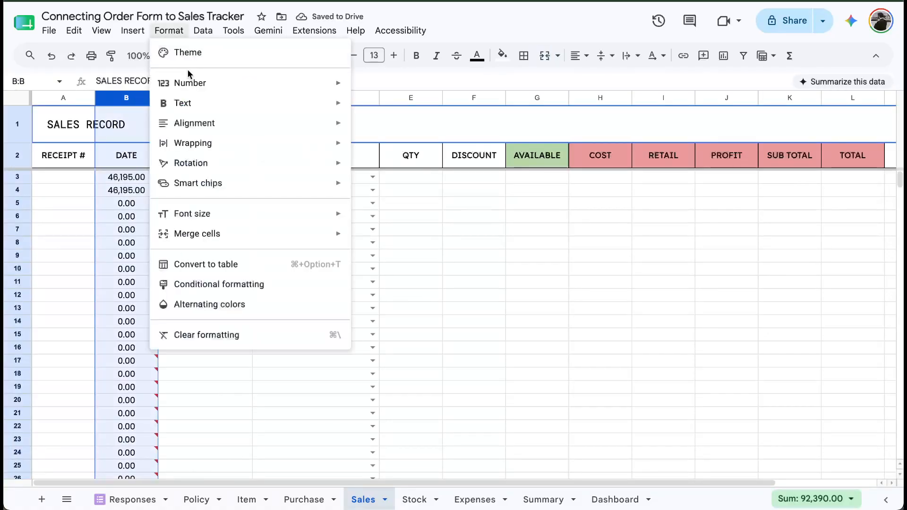
mouse_move(191, 84)
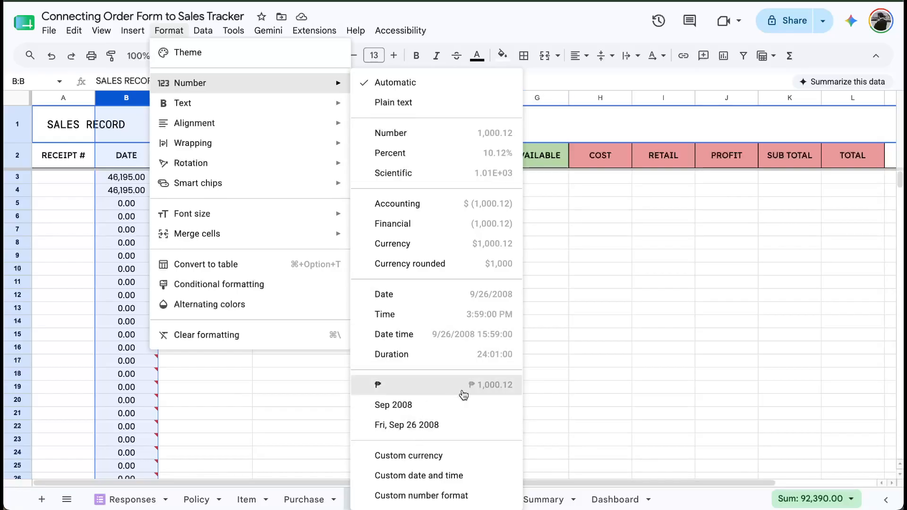
left_click(499, 298)
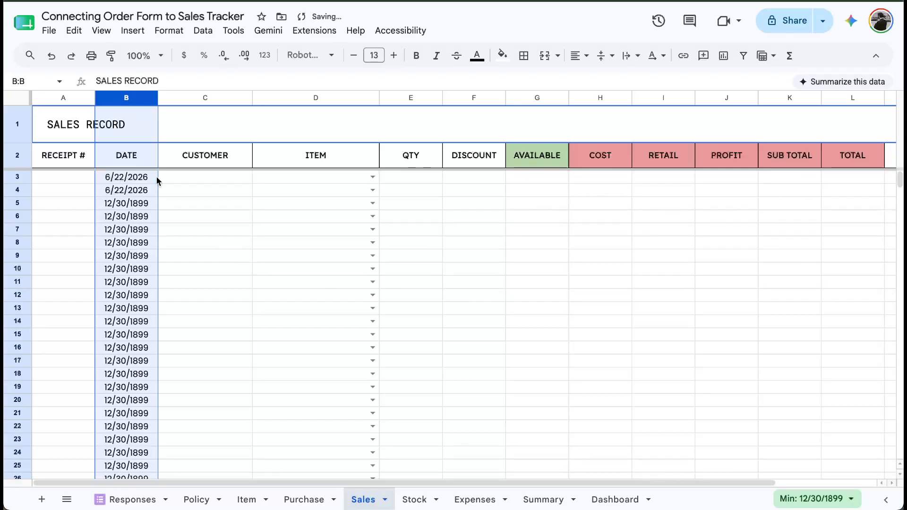
left_click(142, 178)
left_click_drag(139, 204, 136, 322)
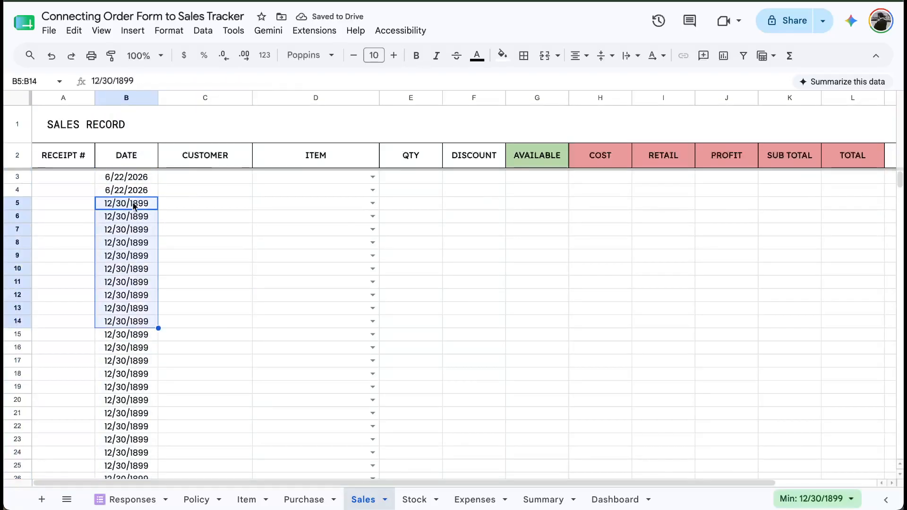
In B3's formula, replace the curly braces inside INT with a FILTER function taking Responses!$A$2:$A as its range.
left_click(130, 175)
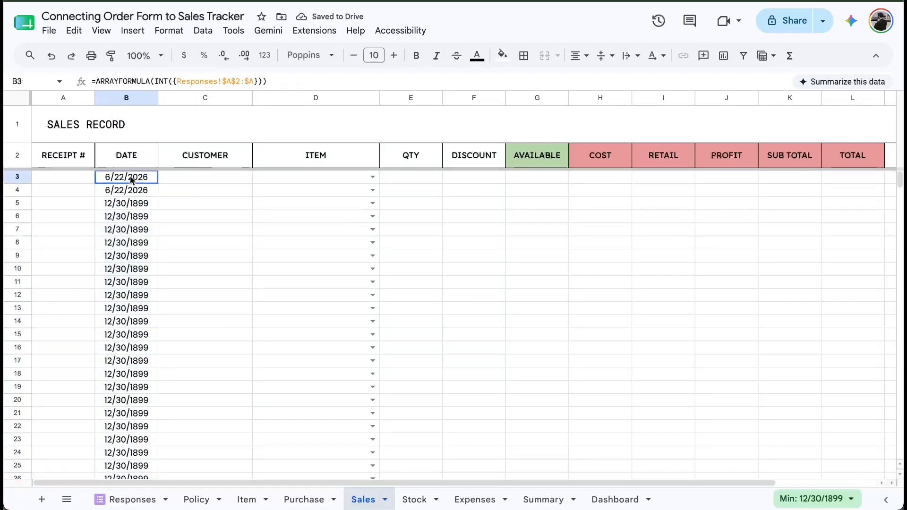
left_click(172, 81)
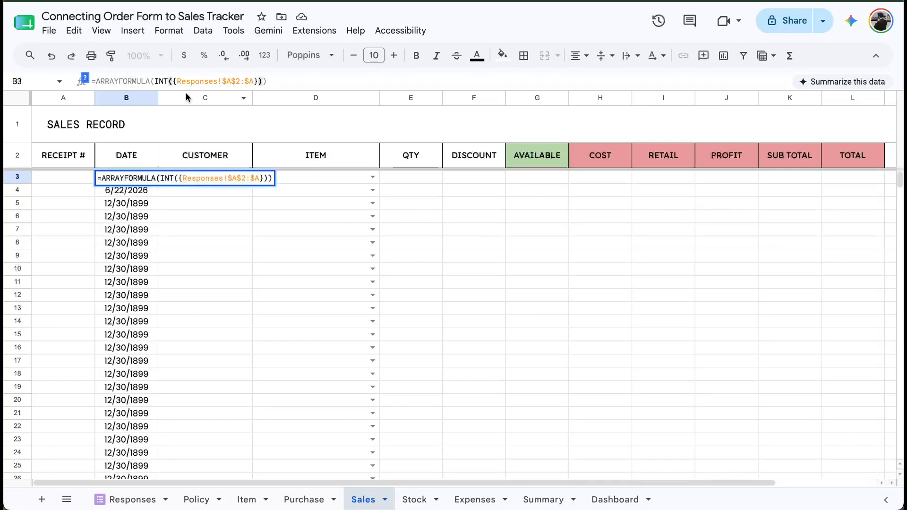
type("FILTER")
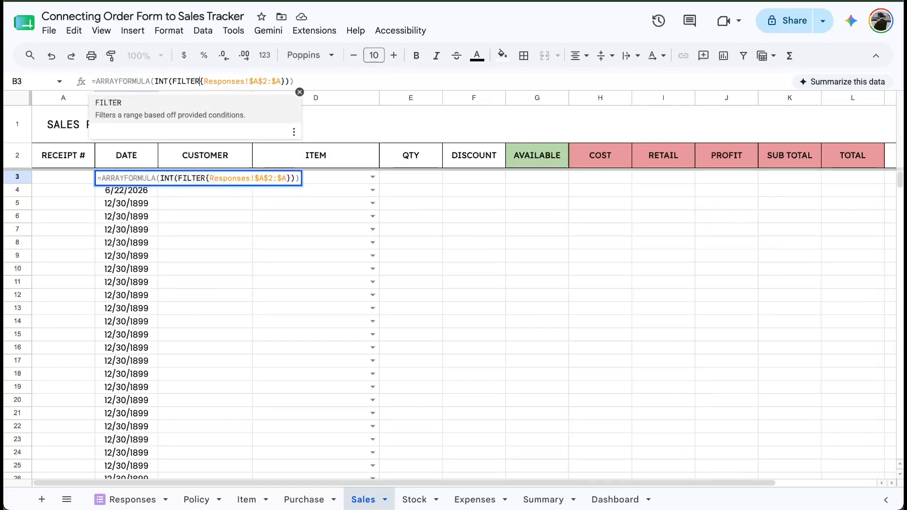
type("(")
key("Delete")
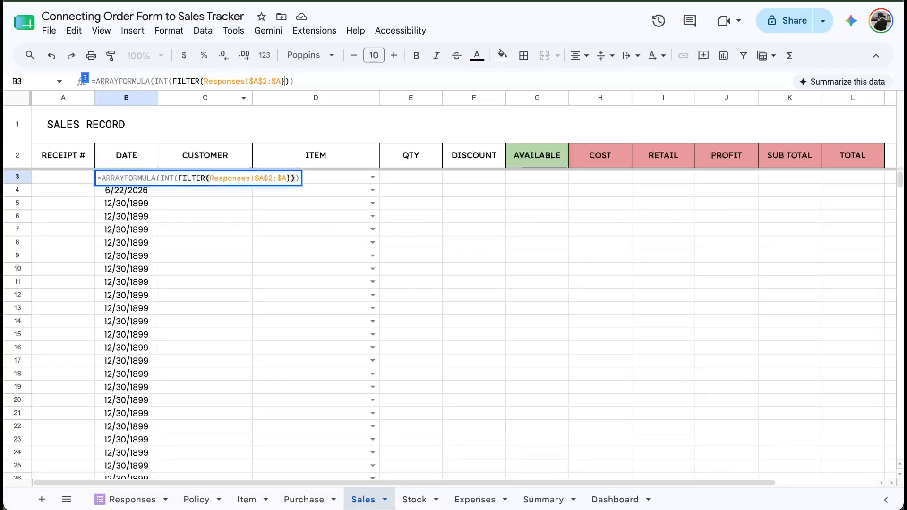
key("BackSpace")
type(",")
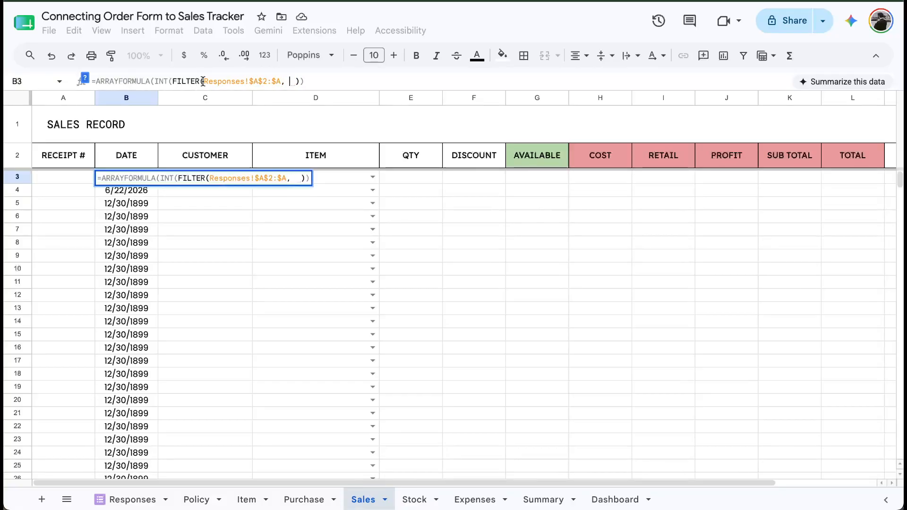
Complete the FILTER in B3 with the condition Responses!$A$2:$A <> "" and commit the formula.
left_click_drag(203, 81, 277, 84)
left_click(289, 82)
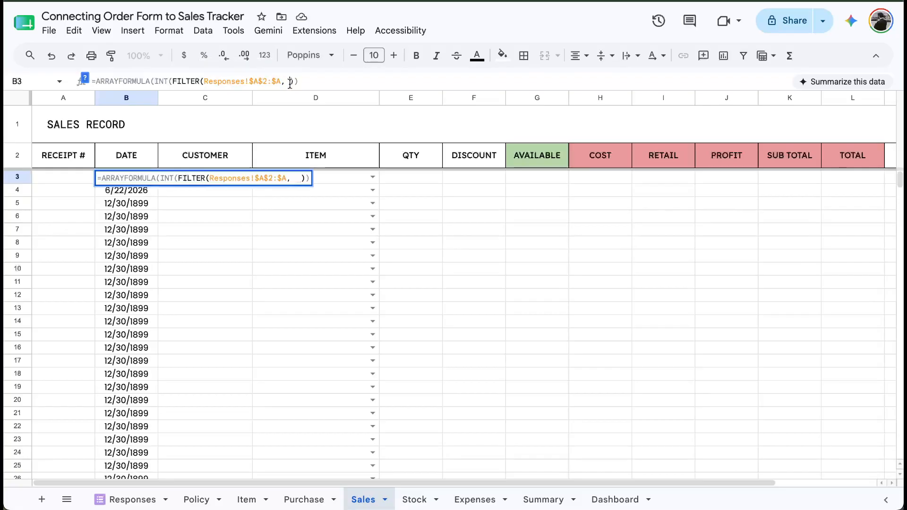
type("Responses!$A$2:$A")
type("<> \"\"")
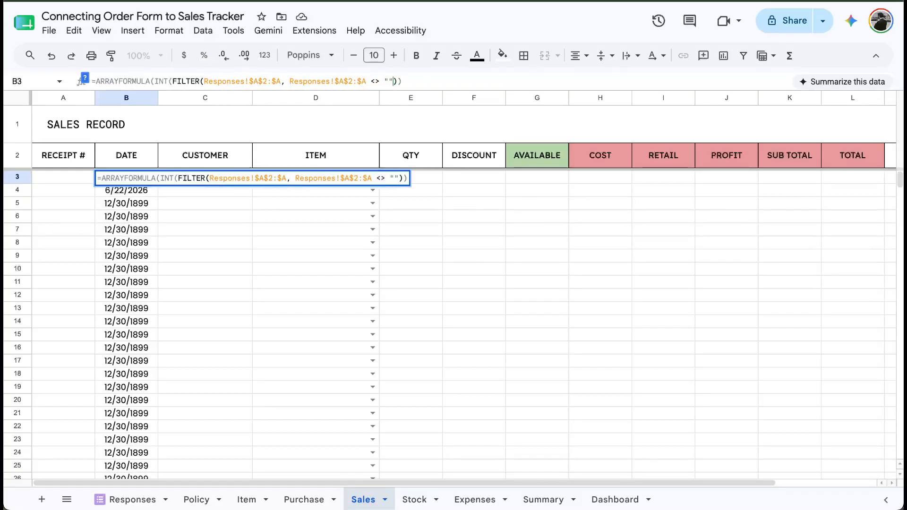
key("Return")
key("Up")
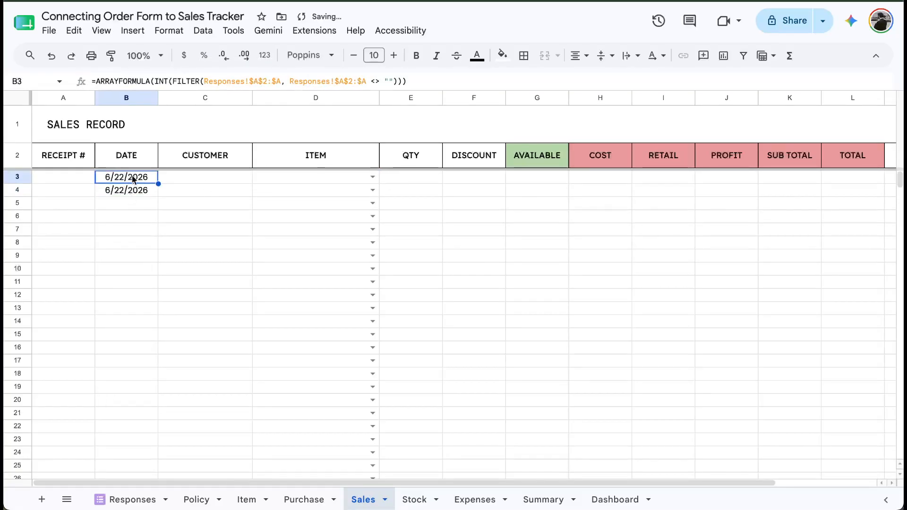
Check the filtered DATE column from B3 down to row 13 for order dates and leftover values.
left_click(137, 295, "shift")
left_click(170, 203)
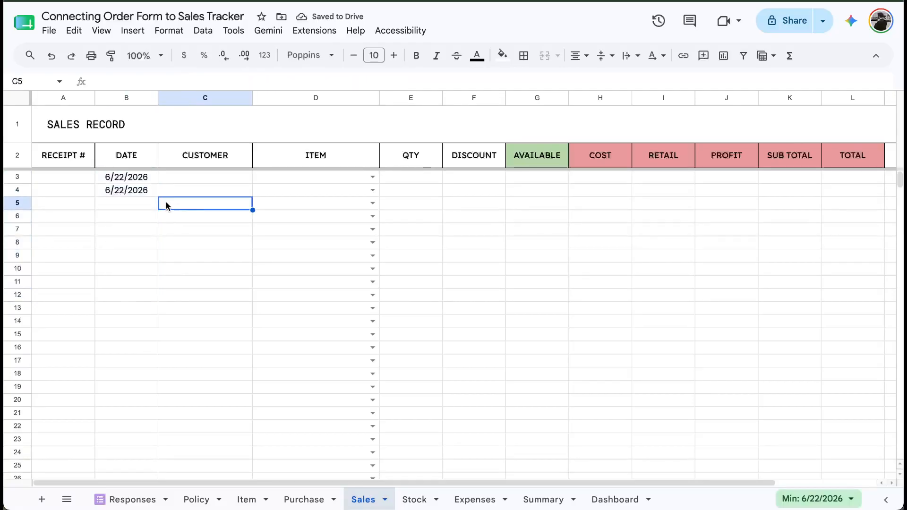
left_click(122, 178)
left_click(142, 308, "shift")
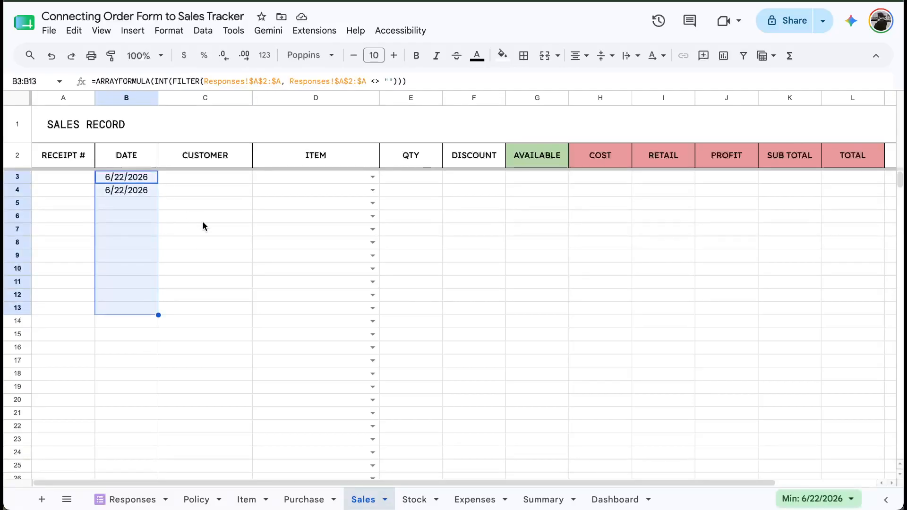
left_click(147, 179)
left_click(149, 302, "shift")
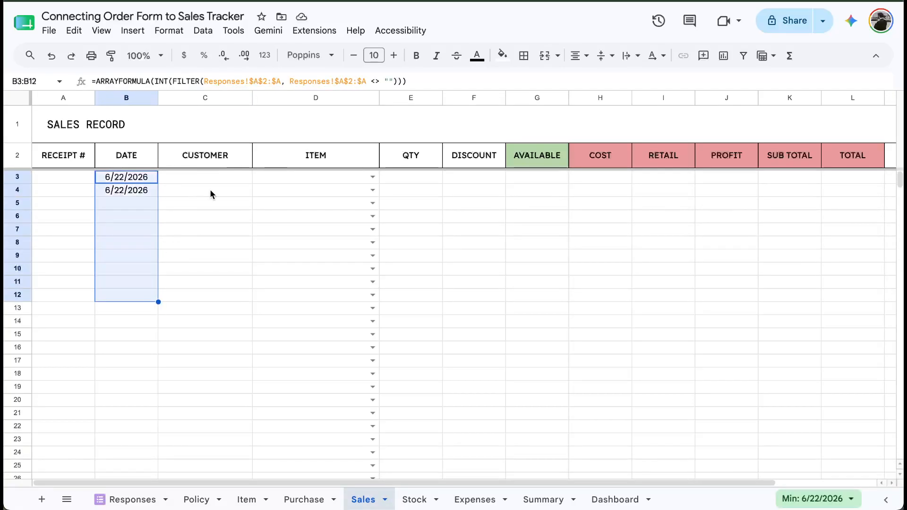
Review the CUSTOMER, ITEM and QTY columns next to DATE that still need data from the Responses sheet.
left_click_drag(222, 160, 397, 162)
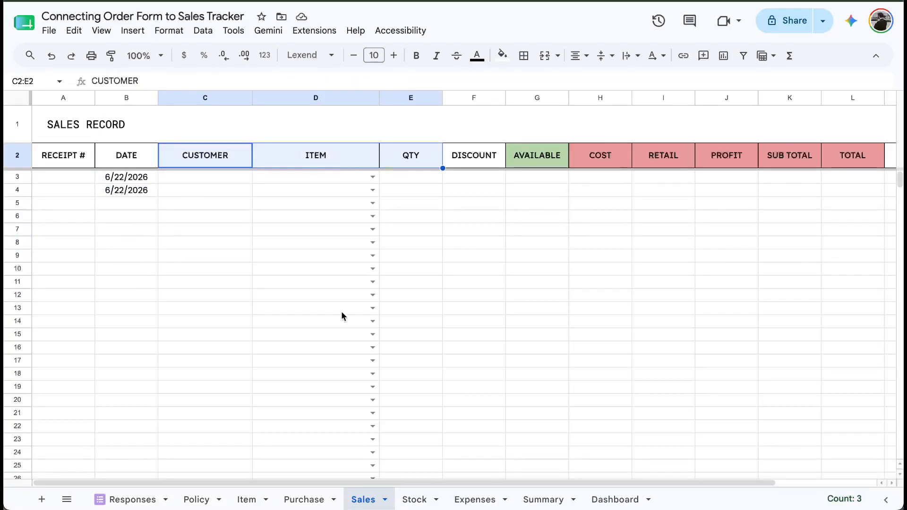
left_click(135, 178)
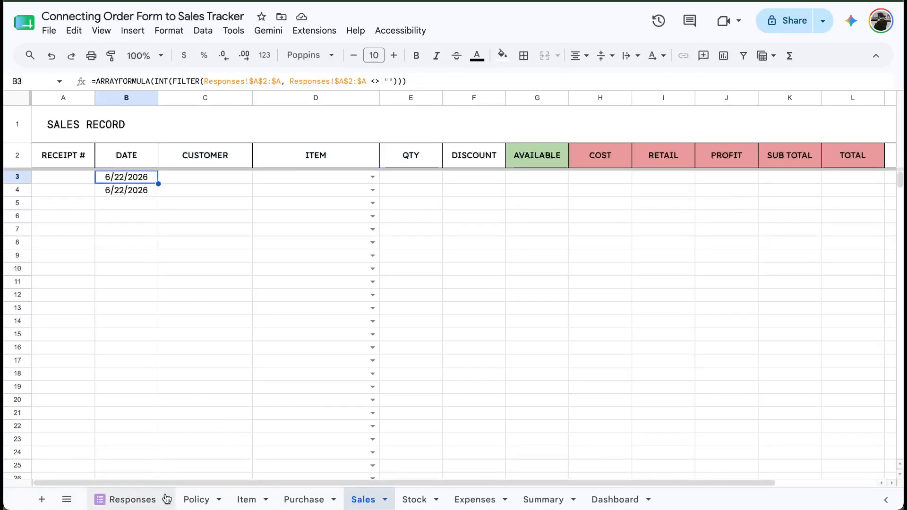
left_click(126, 98)
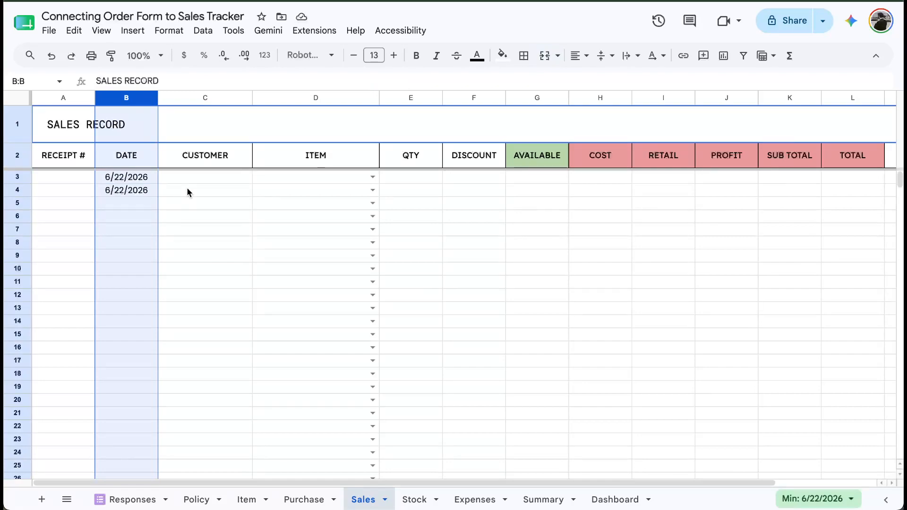
left_click_drag(132, 179, 391, 180)
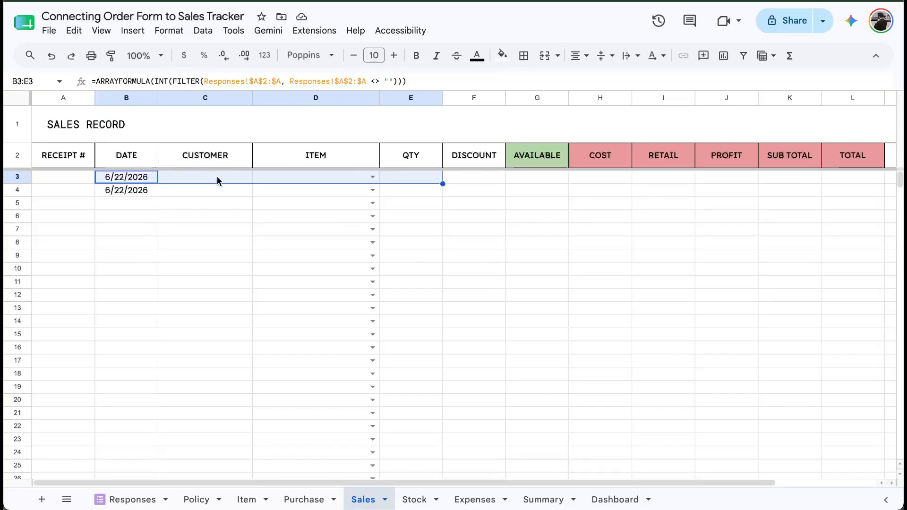
left_click(217, 178)
left_click(325, 178)
left_click(401, 180)
left_click_drag(227, 178, 401, 179)
left_click_drag(141, 178, 407, 183)
left_click(206, 98)
left_click(374, 97)
left_click(420, 94)
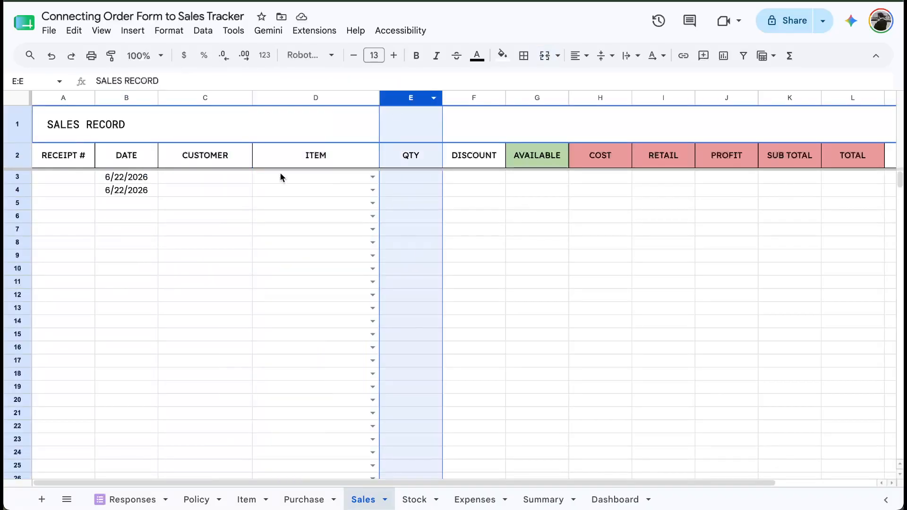
left_click(273, 190)
left_click(124, 178)
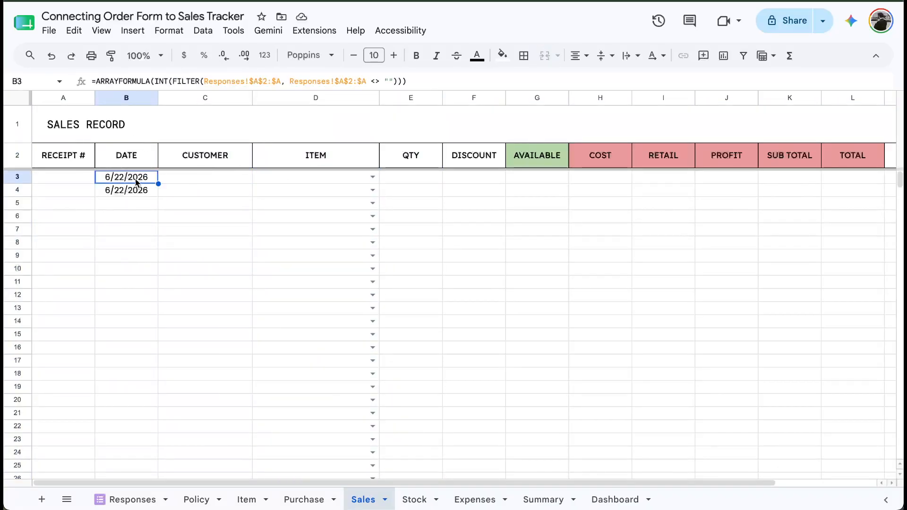
left_click_drag(136, 183, 410, 179)
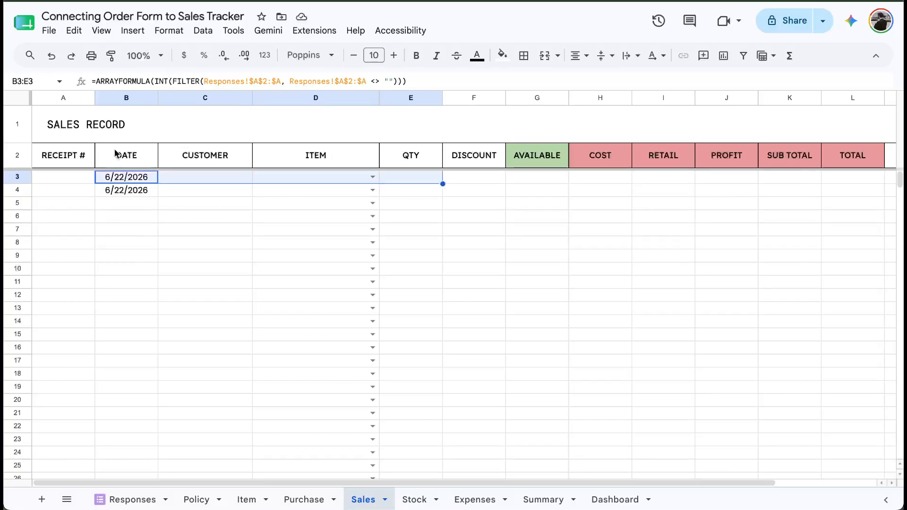
left_click_drag(135, 179, 406, 179)
Copy the full ARRAYFORMULA text from B3 of the Sales sheet and paste it into E5 in the QTY column.
left_click(147, 178)
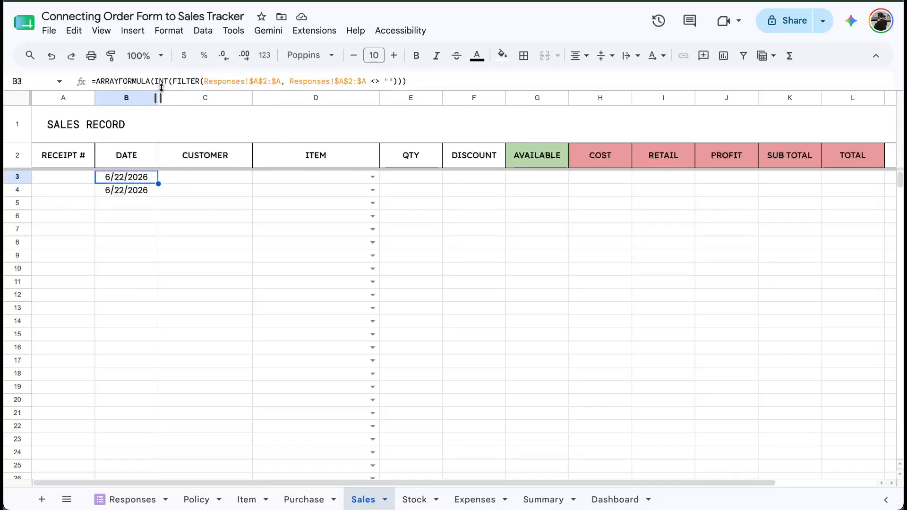
left_click_drag(163, 90, 172, 201)
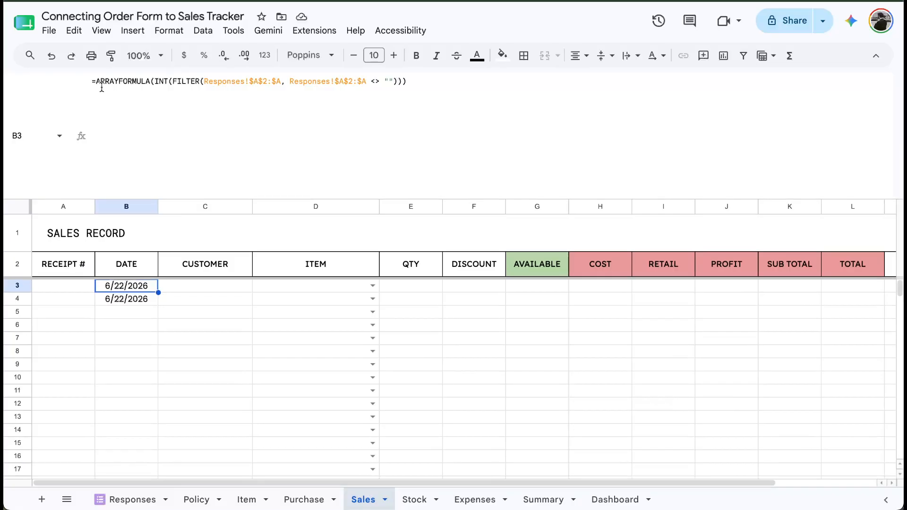
left_click_drag(93, 81, 412, 90)
key("ctrl+c")
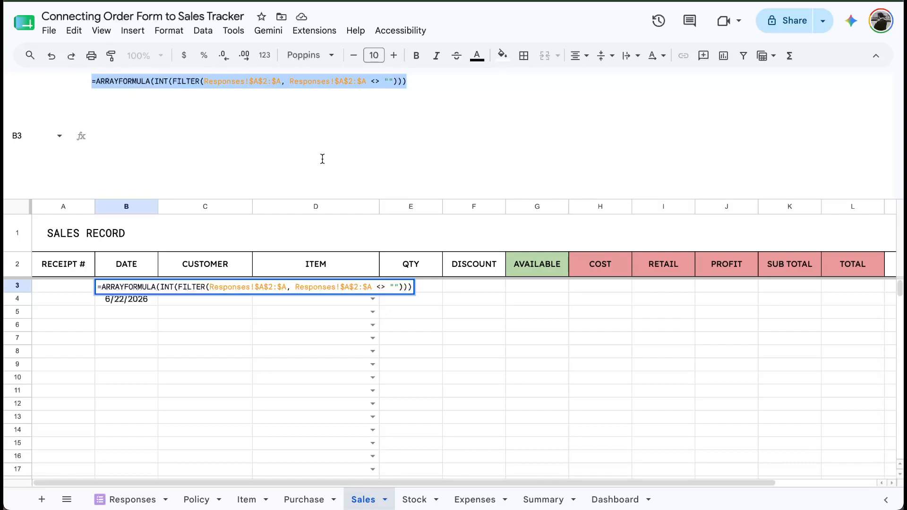
left_click(320, 315)
left_click(416, 311)
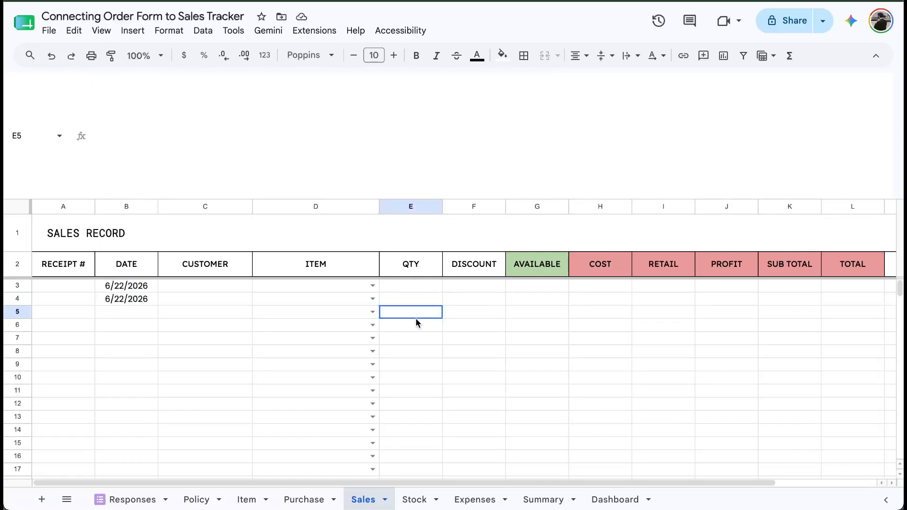
key("ctrl+v")
key("Tab")
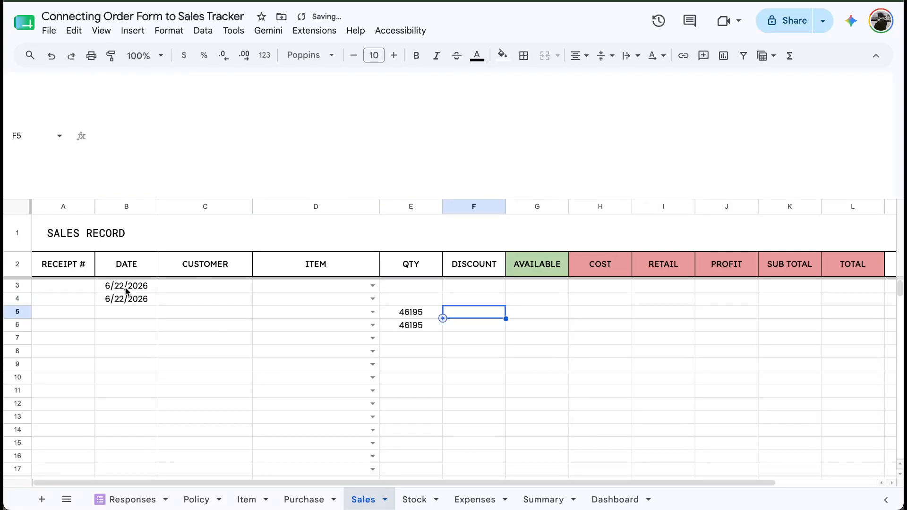
Clear the DATE formula from B3 and shrink the formula bar back to a single line.
left_click_drag(127, 286, 126, 312)
key("Delete")
key("Up")
key("Down")
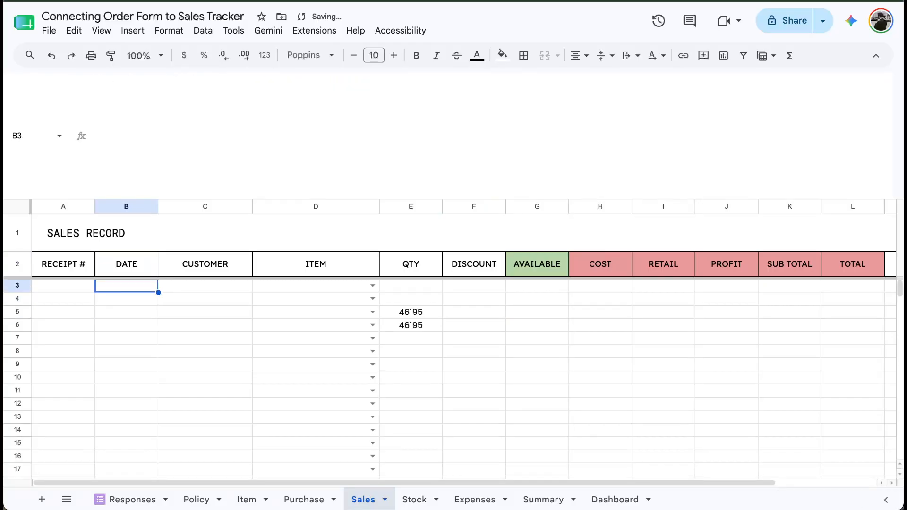
left_click_drag(224, 196, 221, 85)
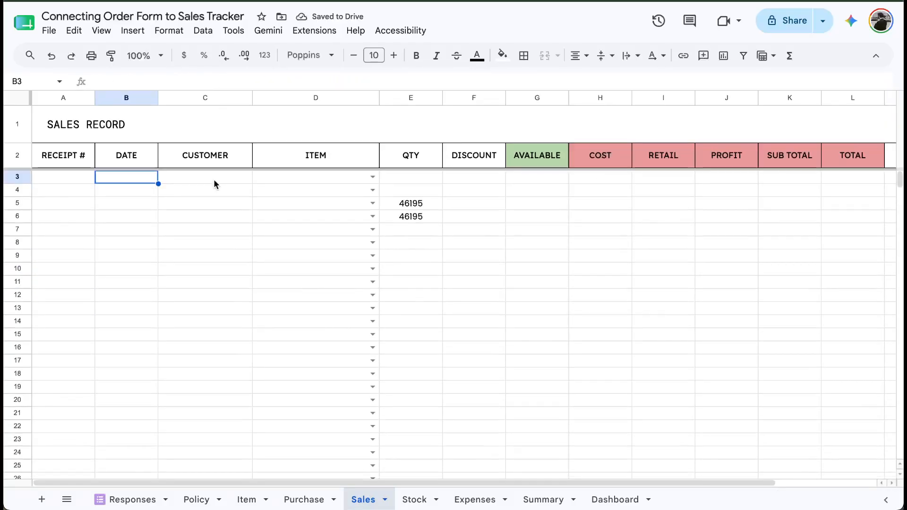
Try a QUERY formula in B3 of the Sales sheet with Responses!A2:D2 as its data range.
type("=")
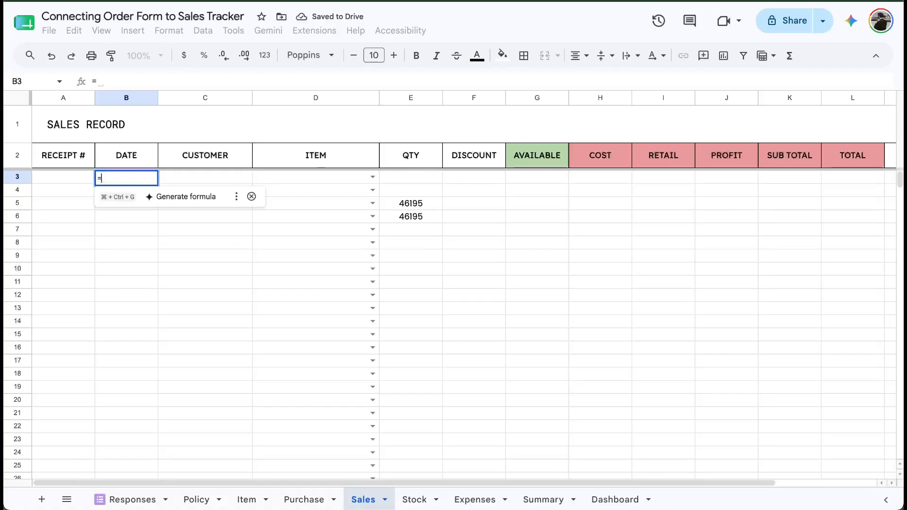
type("QUEYR")
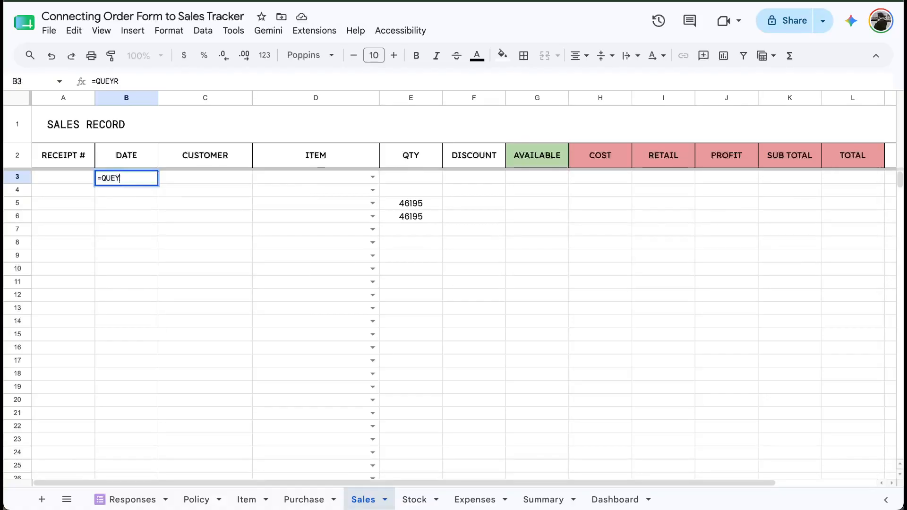
key("BackSpace")
type("RY(")
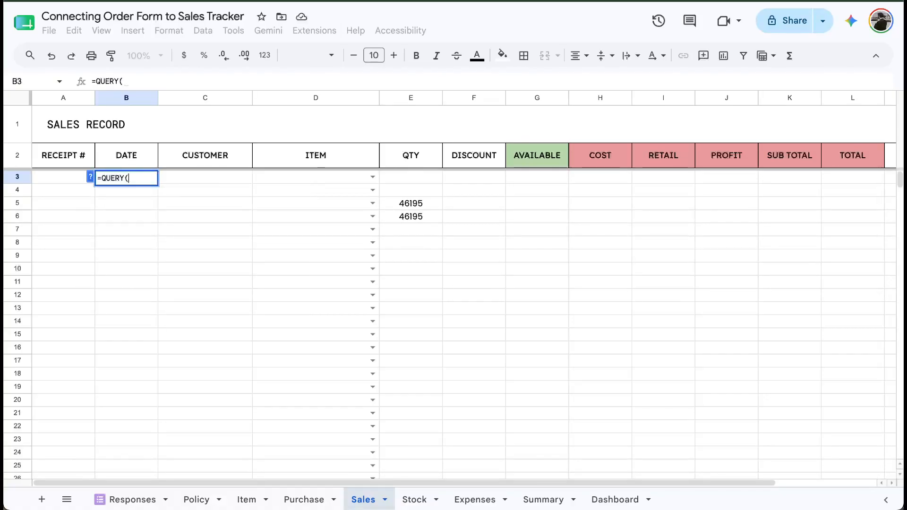
left_click(91, 178)
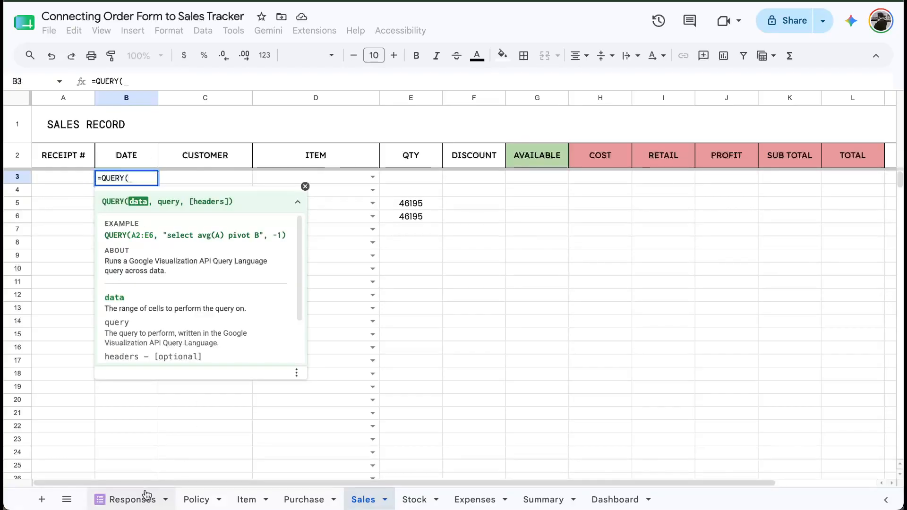
left_click(132, 499)
left_click_drag(84, 153, 346, 153)
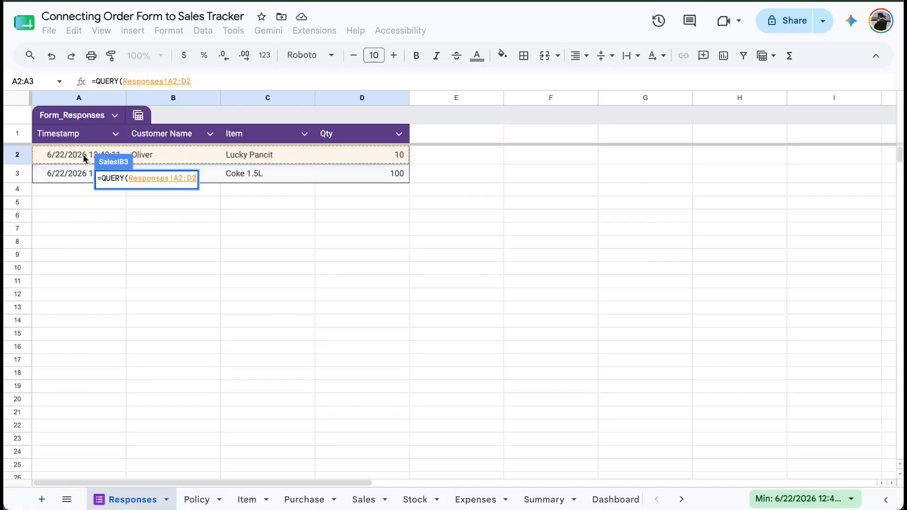
left_click(195, 81)
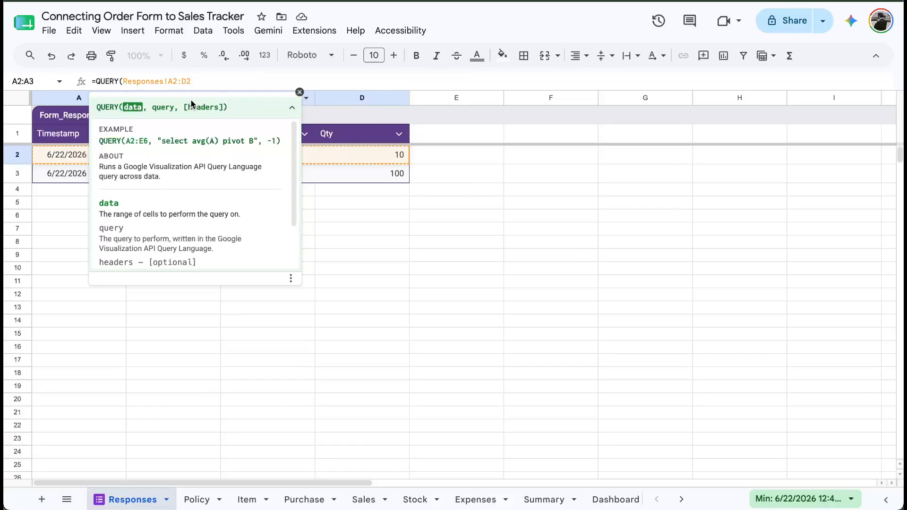
Replace the QUERY text in B3's formula with IMPORTRANGE(Responses!$A$2:$A), keeping the leading equals sign.
key("BackSpace")
key("BackSpace")
key("BackSpace")
key("BackSpace")
key("BackSpace")
key("BackSpace")
key("BackSpace")
key("BackSpace")
key("BackSpace")
key("BackSpace")
key("BackSpace")
key("BackSpace")
key("BackSpace")
key("BackSpace")
key("BackSpace")
key("BackSpace")
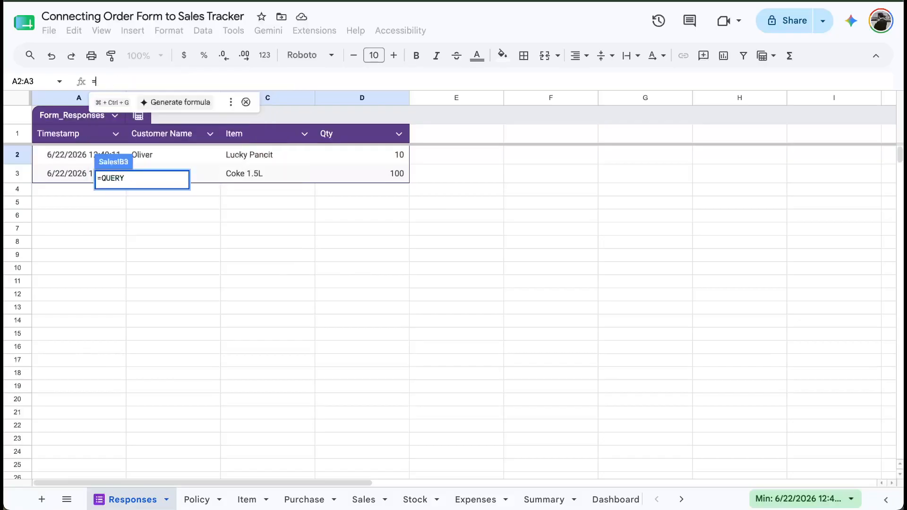
type("IMPOR")
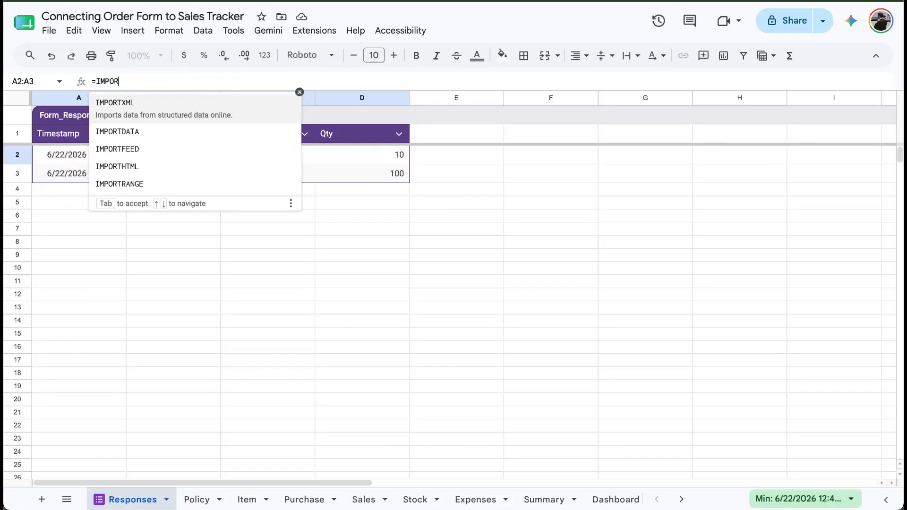
type("TRANGE(")
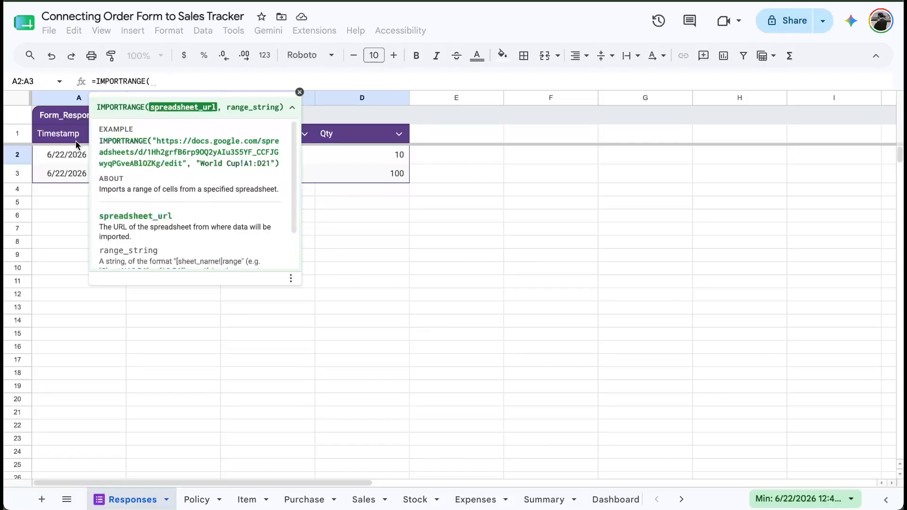
left_click(73, 156)
type(":A")
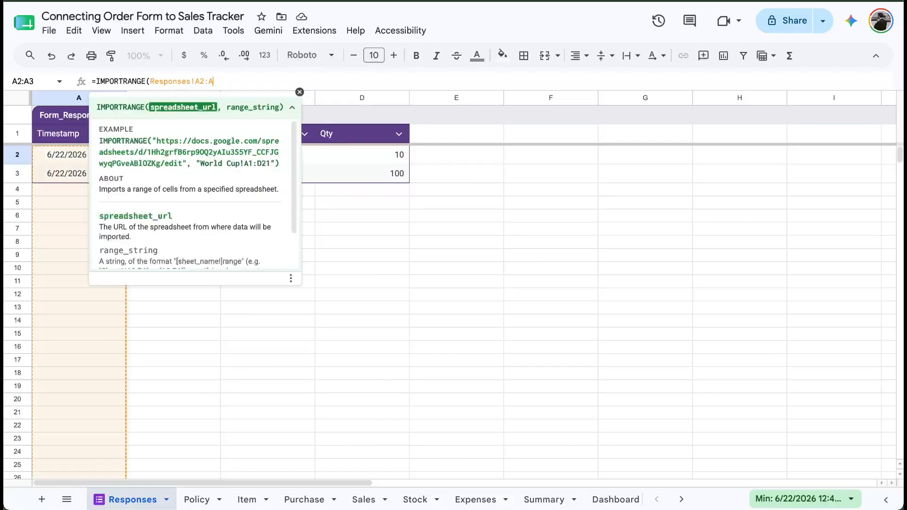
key("F4")
type(")")
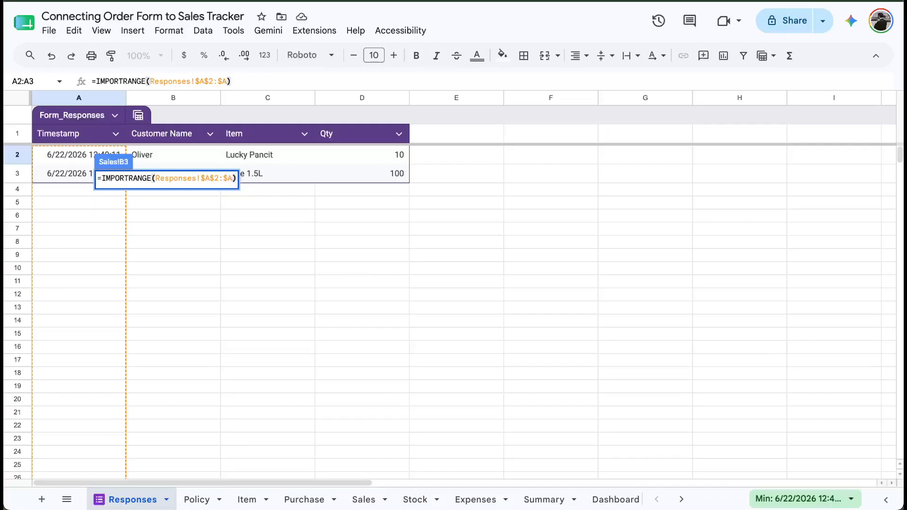
Add a comma and open a second IMPORTRANGE function after the first one in B3's formula.
type(",")
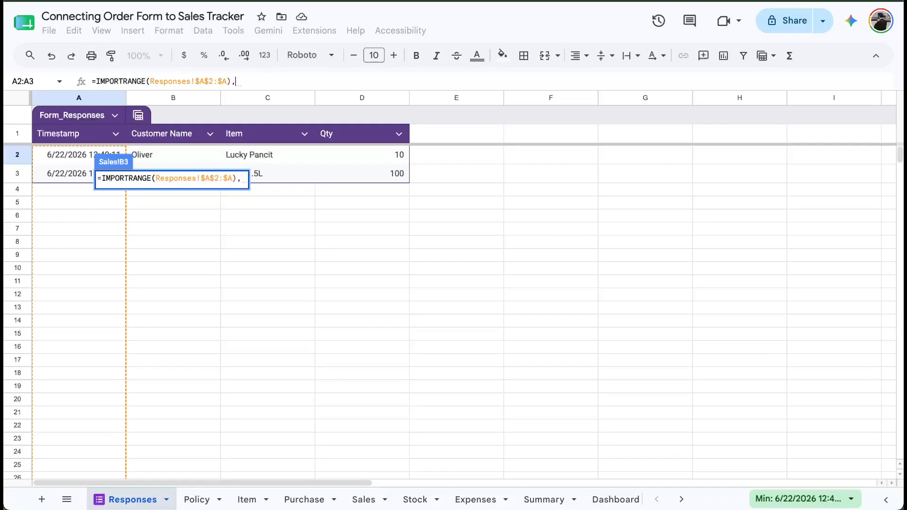
key("BackSpace")
type(", ")
type("IMPORTRAN")
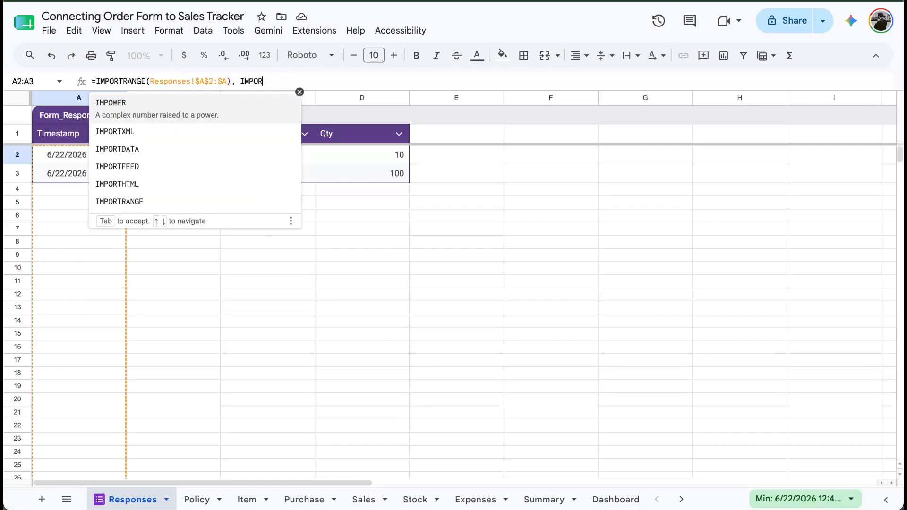
type("GE(")
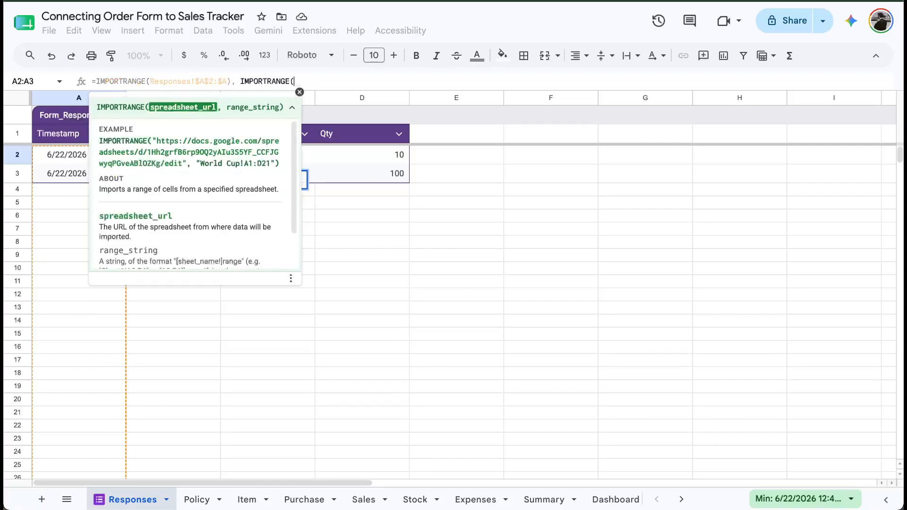
Complete the second IMPORTRANGE in the Sales!B3 formula with the absolute open-ended range Responses!$B$2:$D and close its parenthesis.
left_click(299, 93)
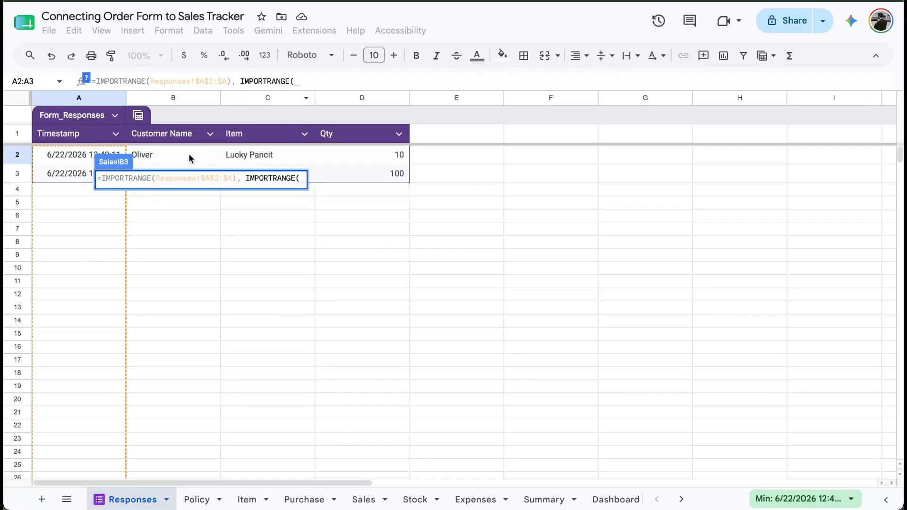
left_click_drag(188, 156, 392, 152)
key("BackSpace")
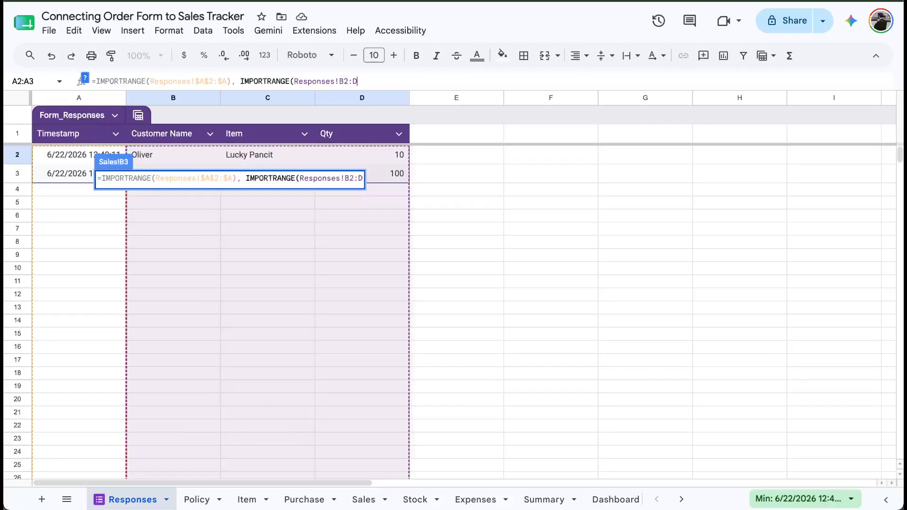
key("F4")
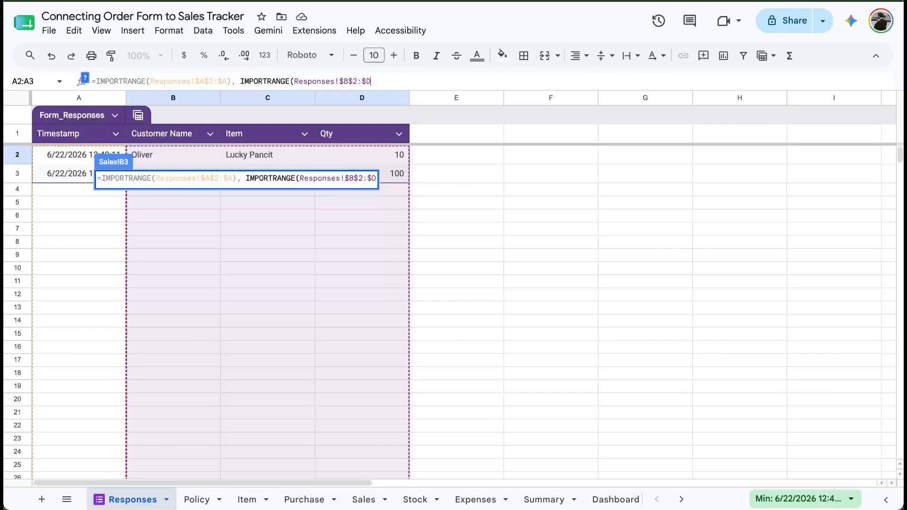
type(")")
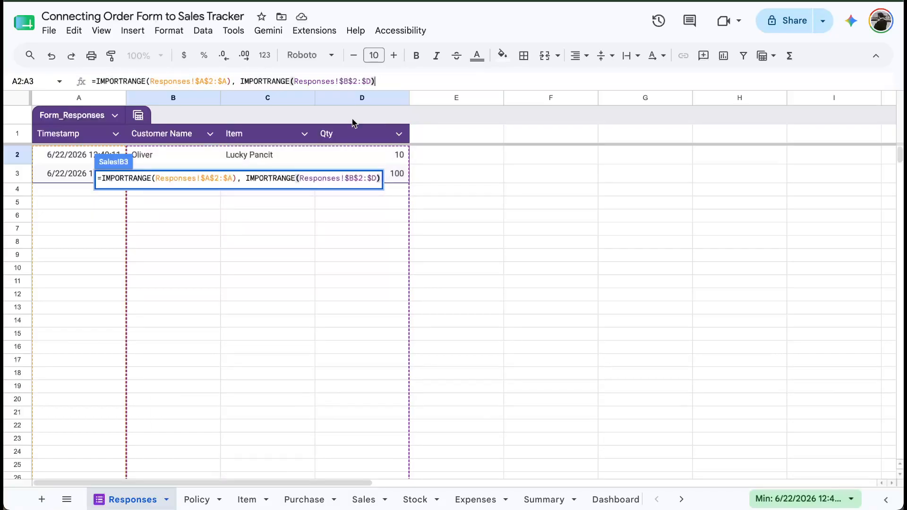
Examine the IMPORTRANGE syntax help, checking the spreadsheet URL and range string arguments against the formula being written.
left_click(345, 85)
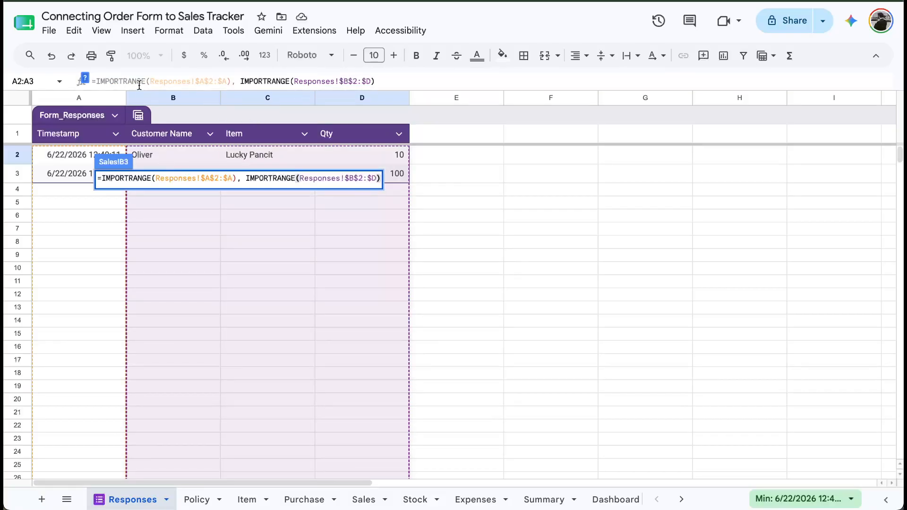
left_click(228, 82)
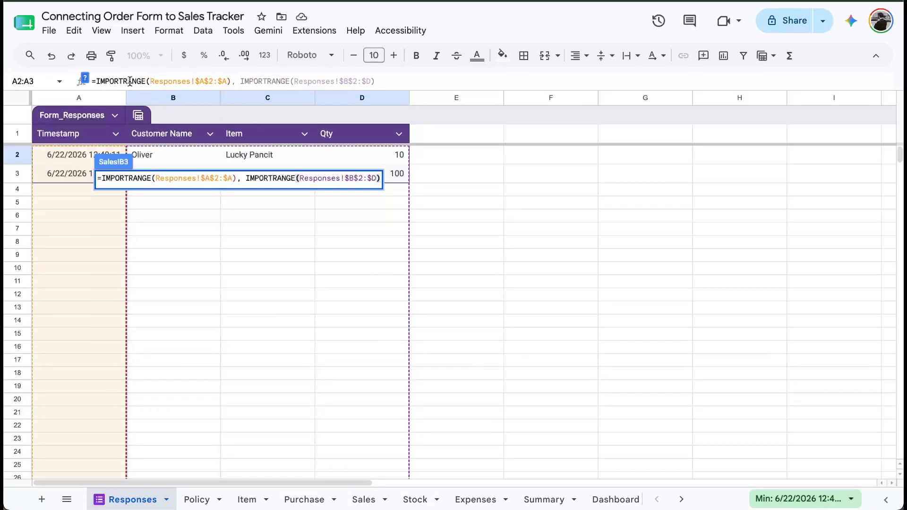
left_click(84, 78)
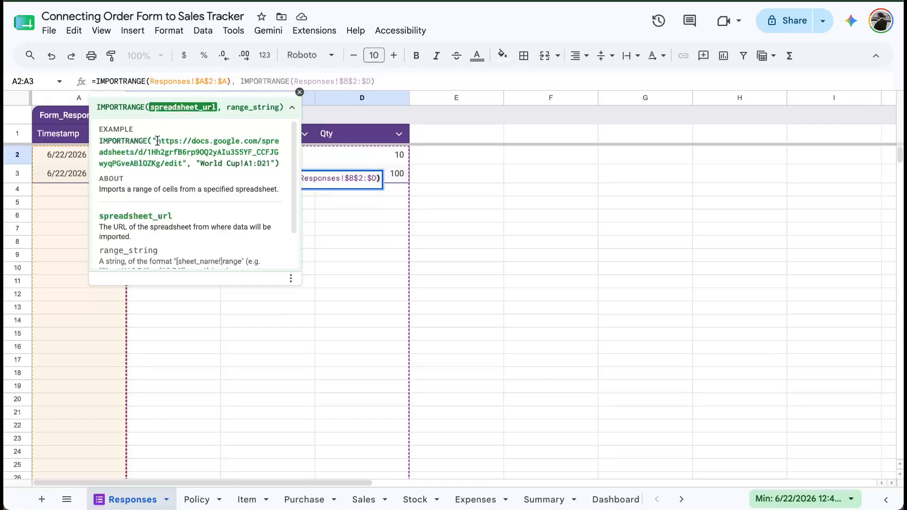
scroll(175, 218, "down", 2)
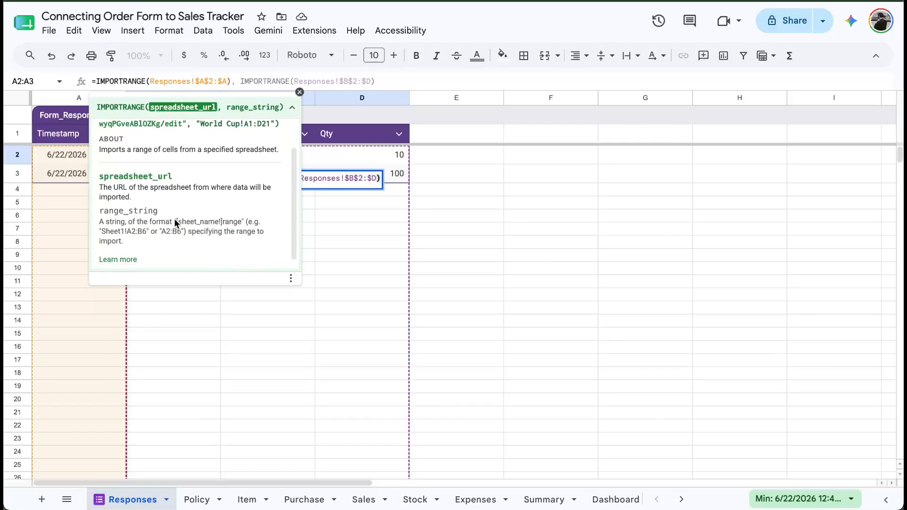
scroll(186, 234, "up", 2)
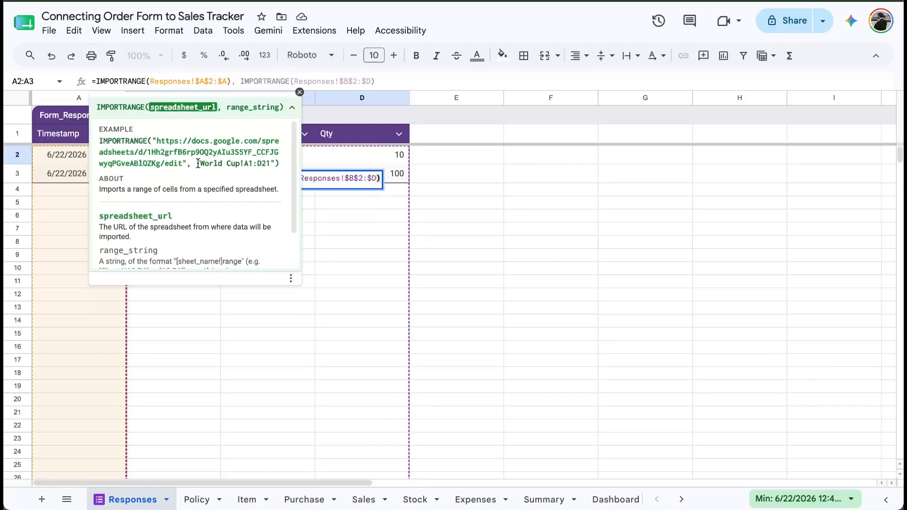
left_click_drag(196, 164, 276, 163)
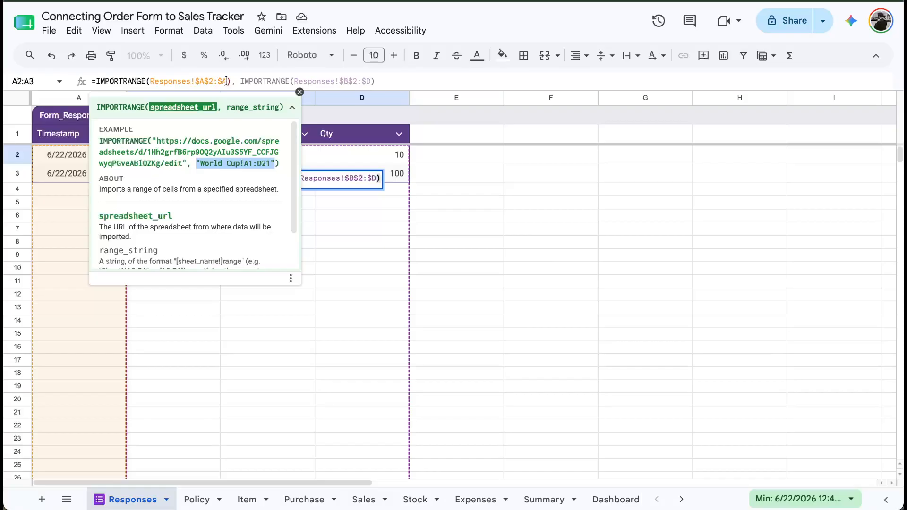
Replace the first IMPORTRANGE with QUERY and enclose Responses!$A$2:$A in curly braces.
left_click_drag(95, 80, 152, 78)
type("QUEYR")
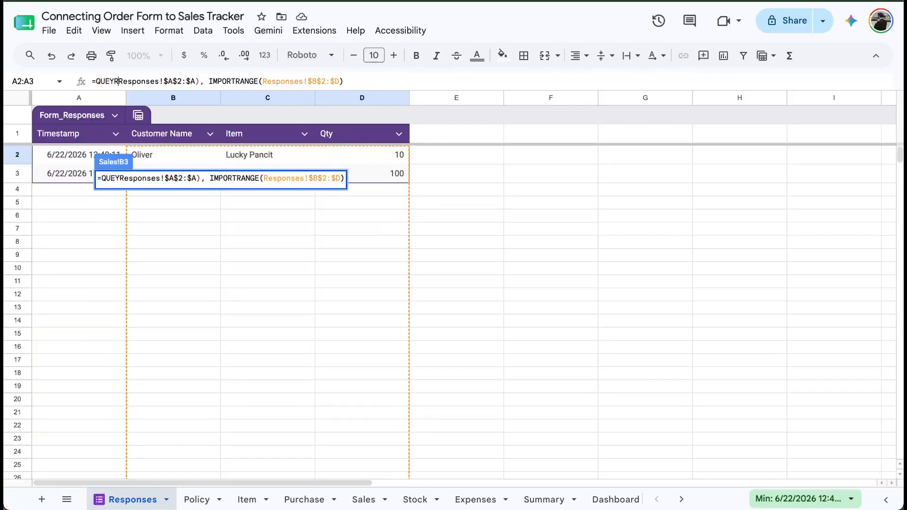
key("BackSpace")
key("BackSpace")
type("RY(")
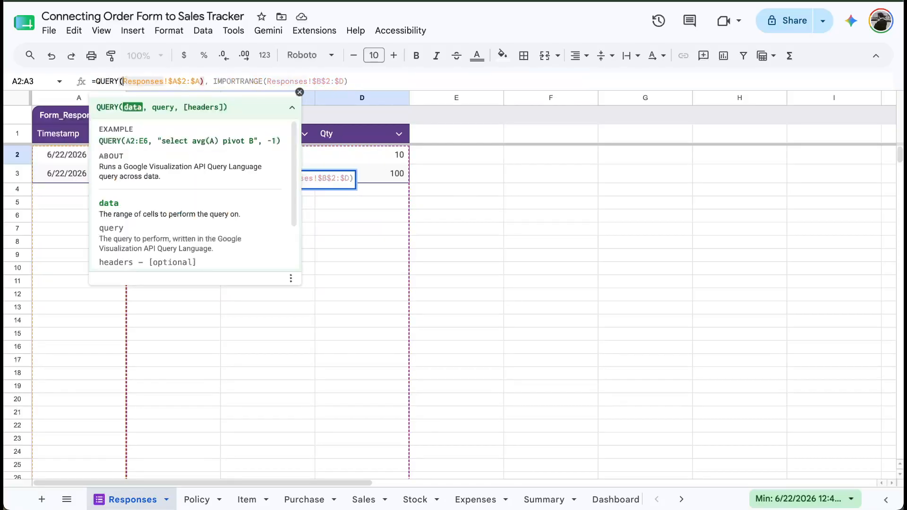
type("{")
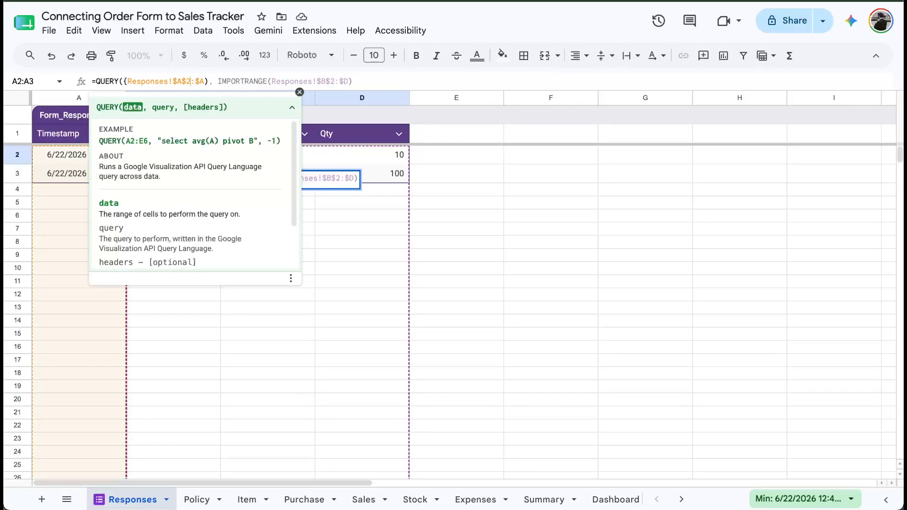
key("Delete")
type("}")
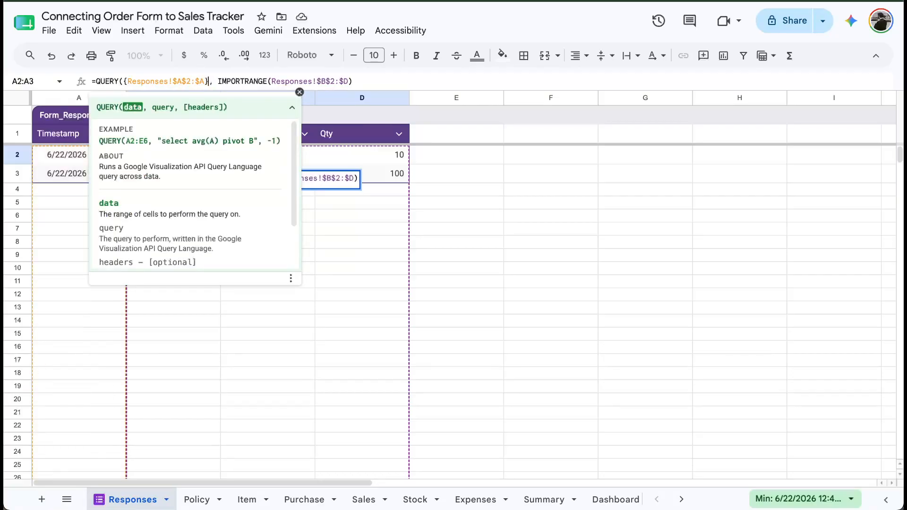
Replace the second IMPORTRANGE with curly braces around Responses!$B$2:$D and close the QUERY function.
left_click_drag(218, 80, 272, 77)
type("{")
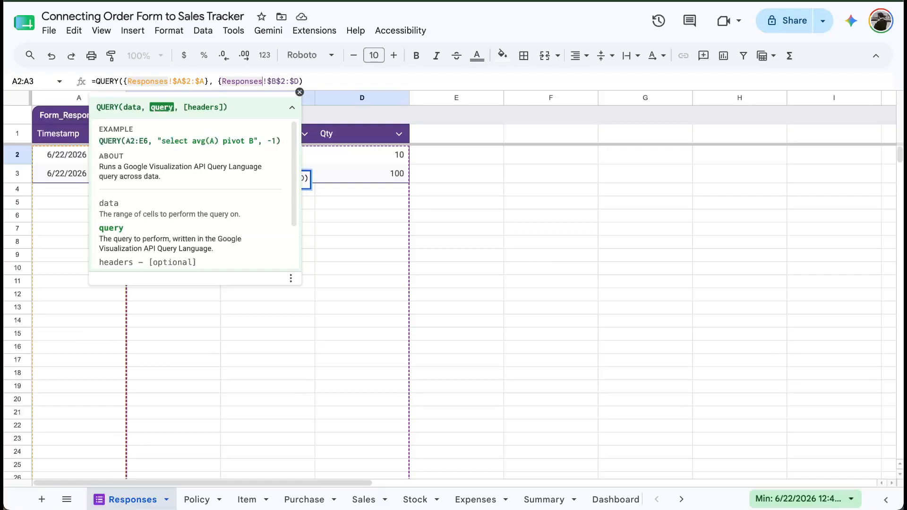
key("Delete")
type("}")
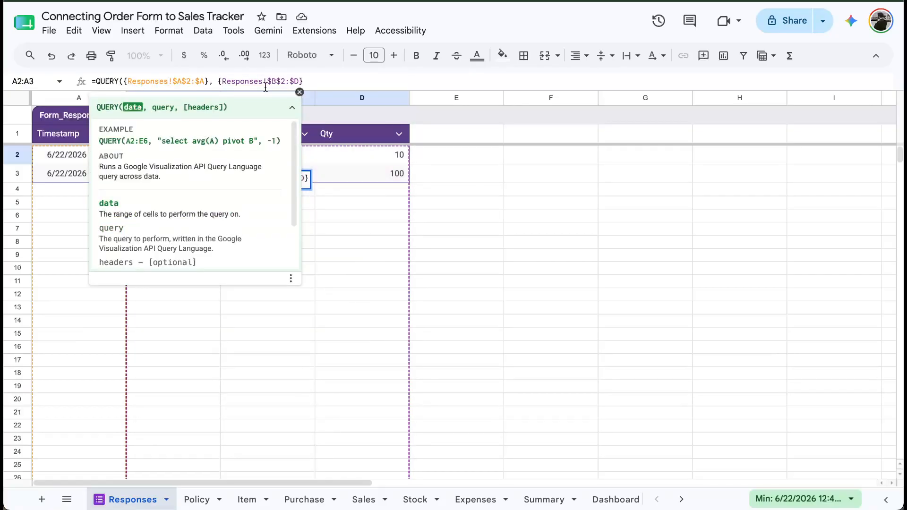
type(")")
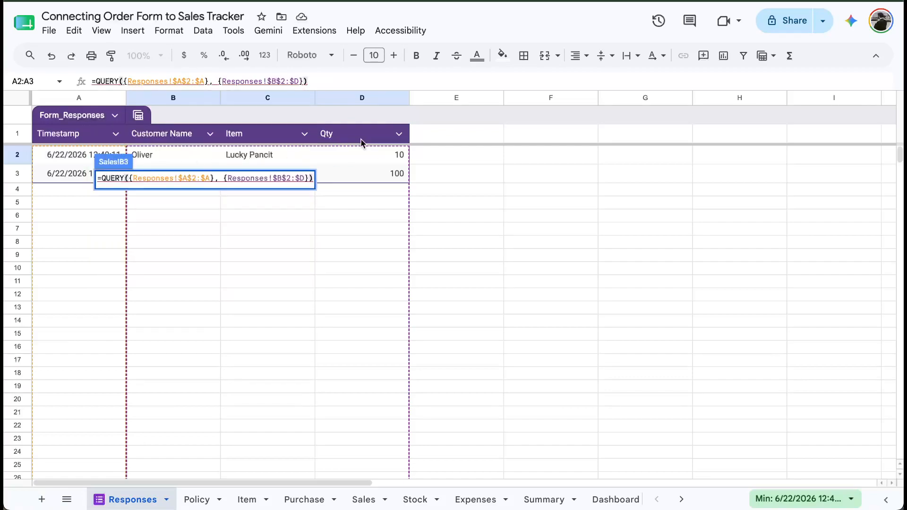
Wrap both ranges inside QUERY in an outer pair of curly braces to form one data array.
left_click(123, 81)
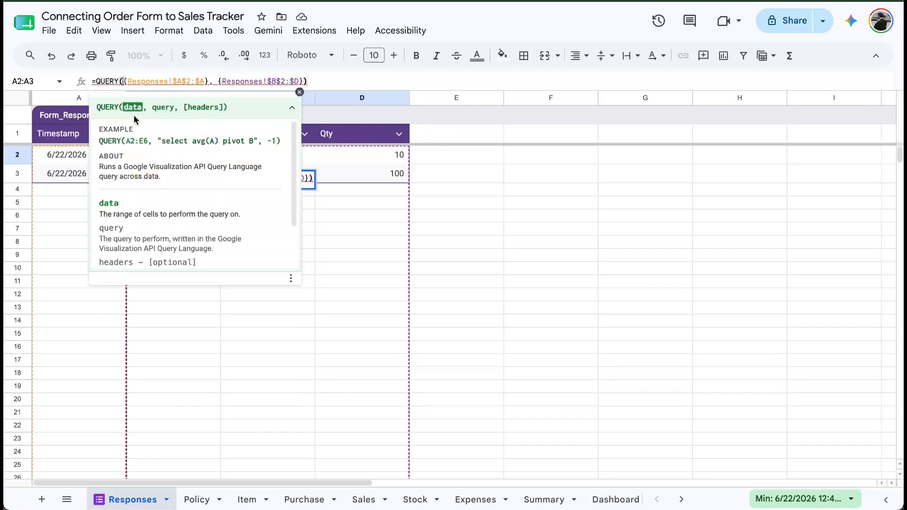
type("{")
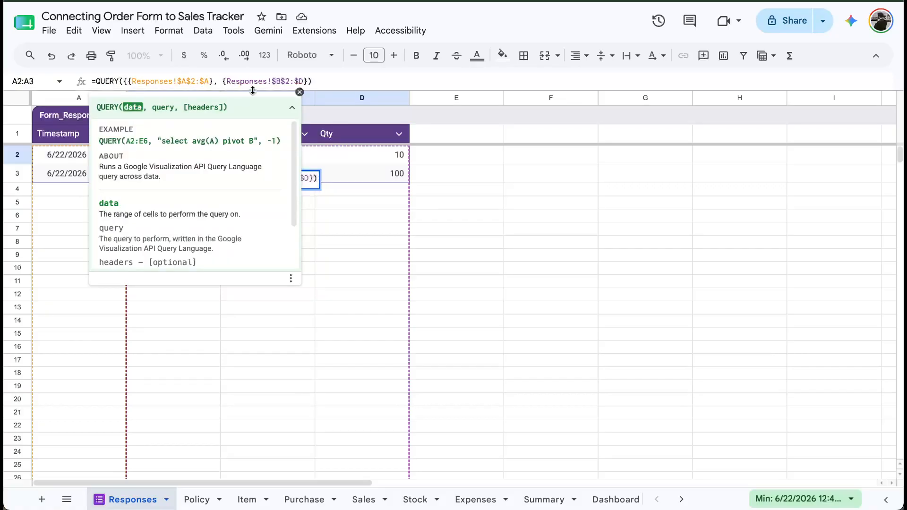
left_click(307, 81)
type("}")
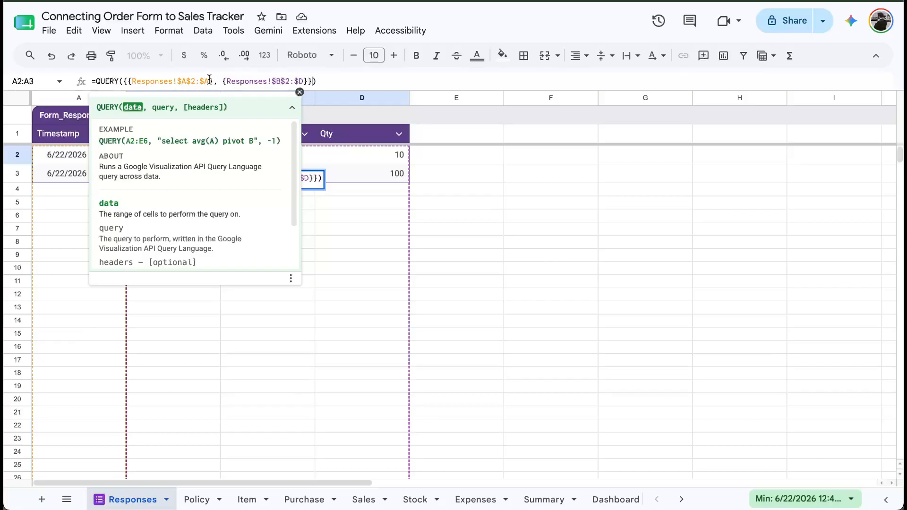
Wrap the timestamp range {Responses!$A$2:$A} in an INT function.
left_click_drag(132, 81, 209, 81)
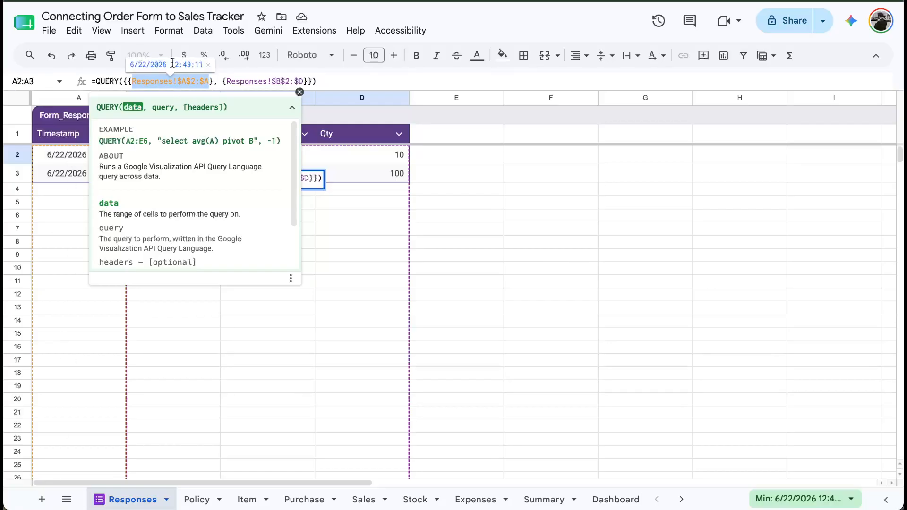
left_click(129, 82)
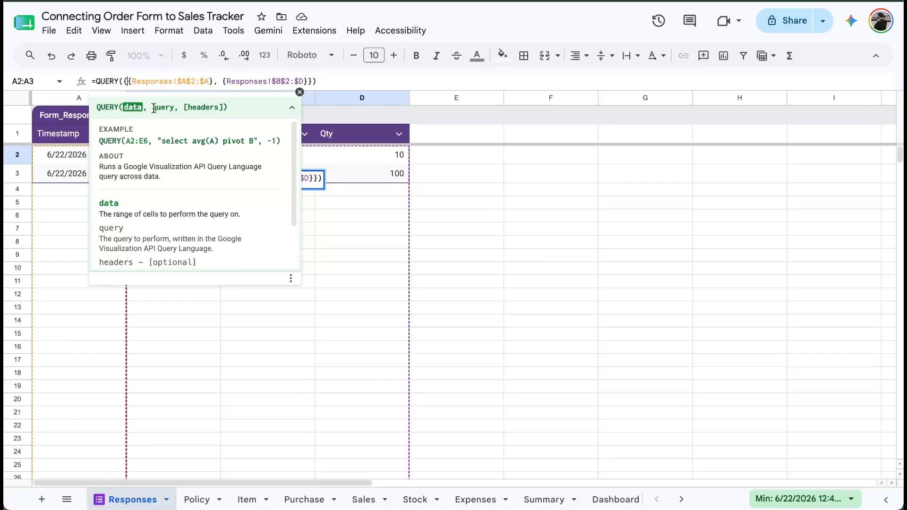
type("INT")
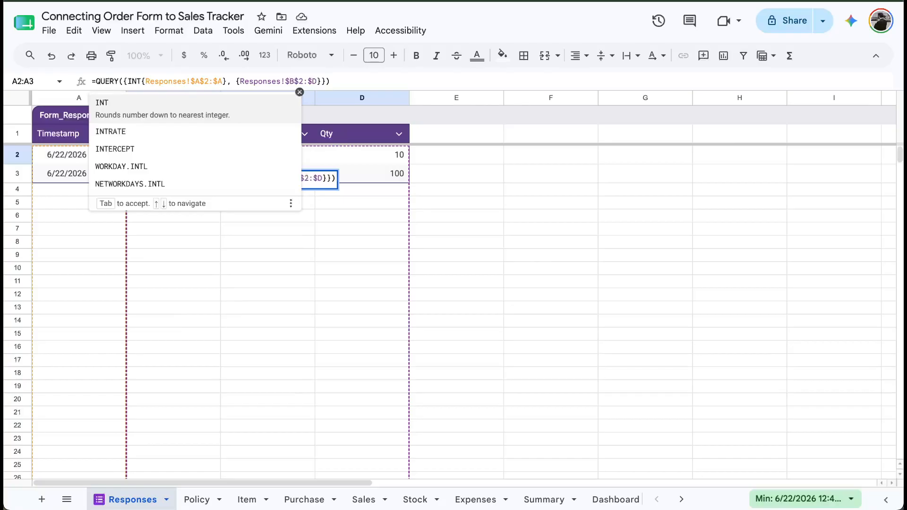
type("(")
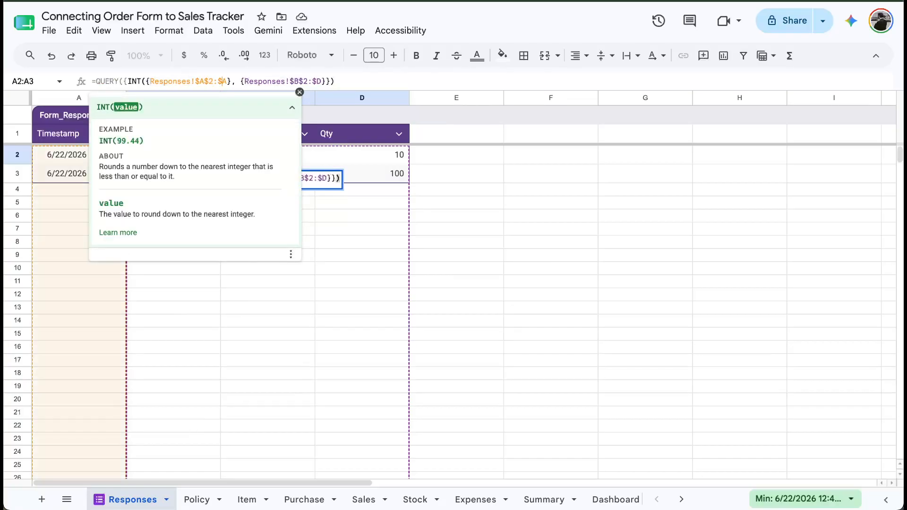
key("Right")
key("Right")
key("Right")
type(")")
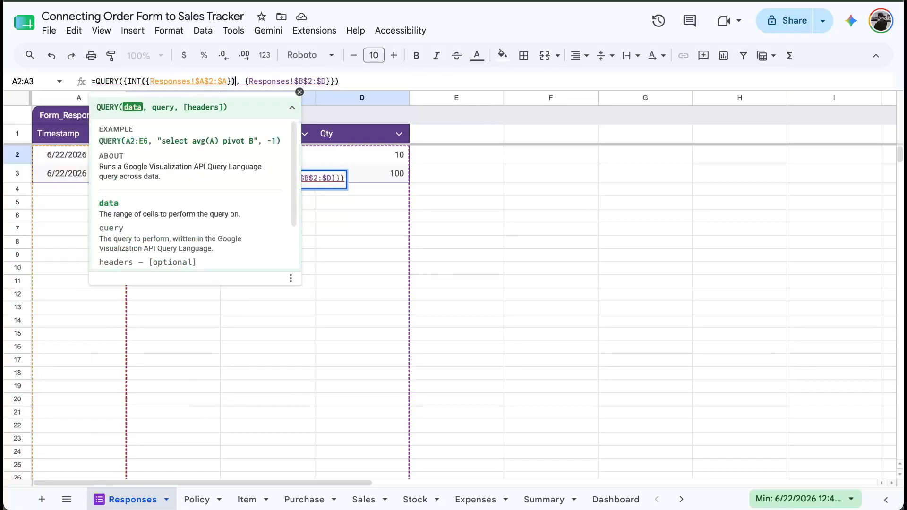
Insert an opening ARRAYFORMULA( directly before the INT function in the QUERY data array.
key("Left")
key("Left")
key("Left")
key("Left")
key("Left")
key("Left")
key("Left")
key("Left")
key("Left")
key("Left")
key("Left")
key("Left")
key("Left")
key("Left")
key("Left")
key("Left")
key("Left")
key("Left")
key("Left")
key("Left")
key("Left")
key("Left")
key("Left")
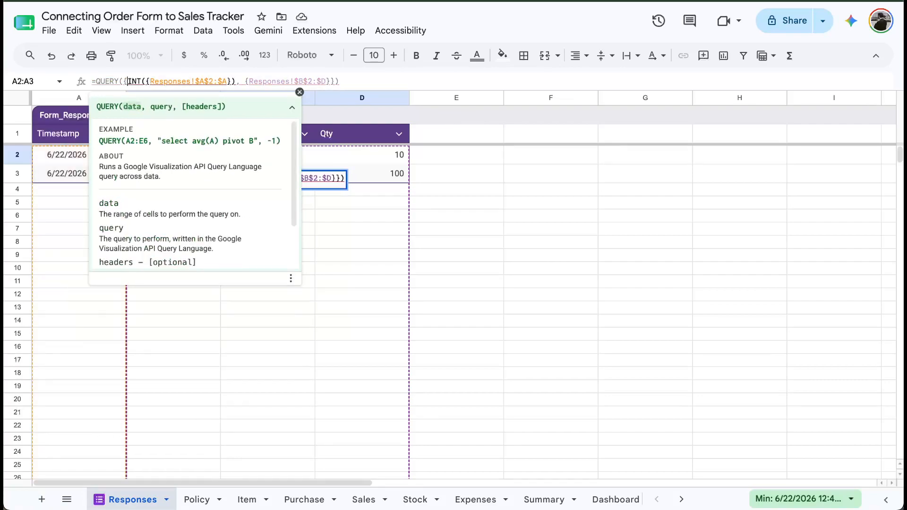
type("ARRAYFORMU")
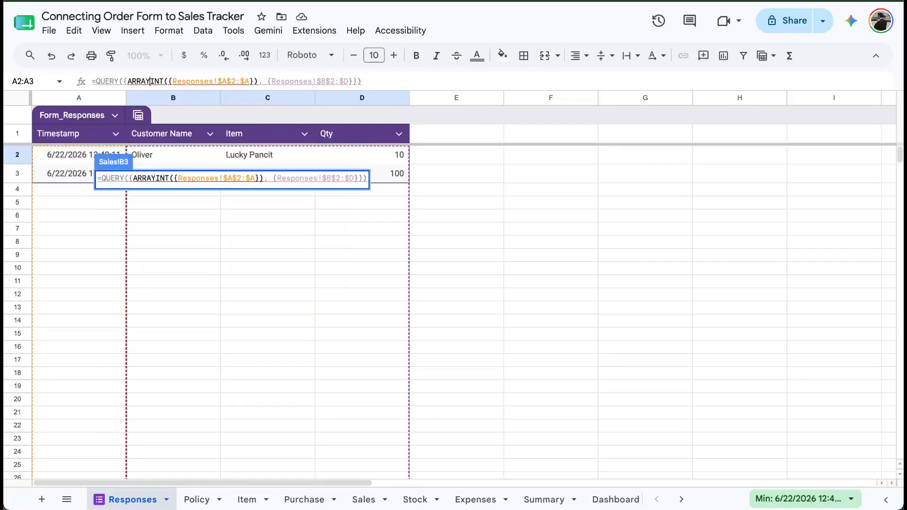
type("LA(")
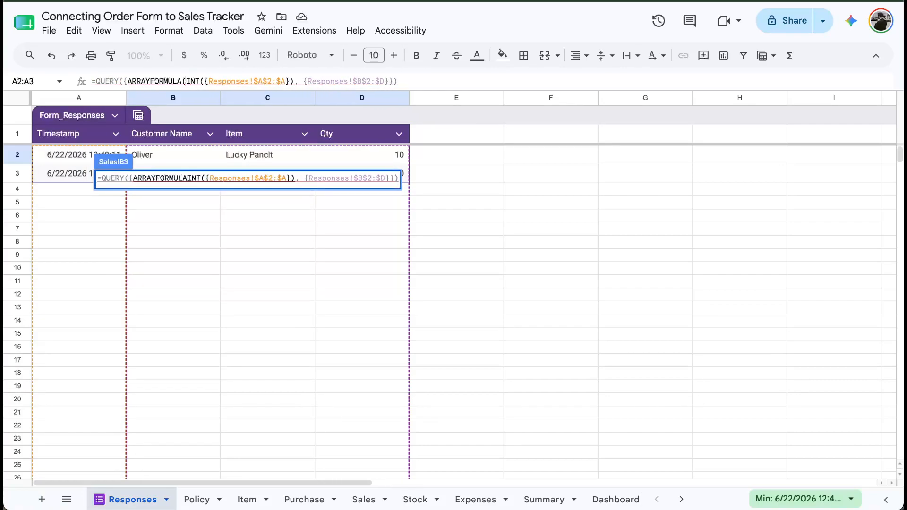
Start a FILTER function inside INT with Responses!$A$2:$A as its range, removing the curly braces around that range.
key("Right")
key("Right")
key("Right")
key("Right")
key("Right")
key("Left")
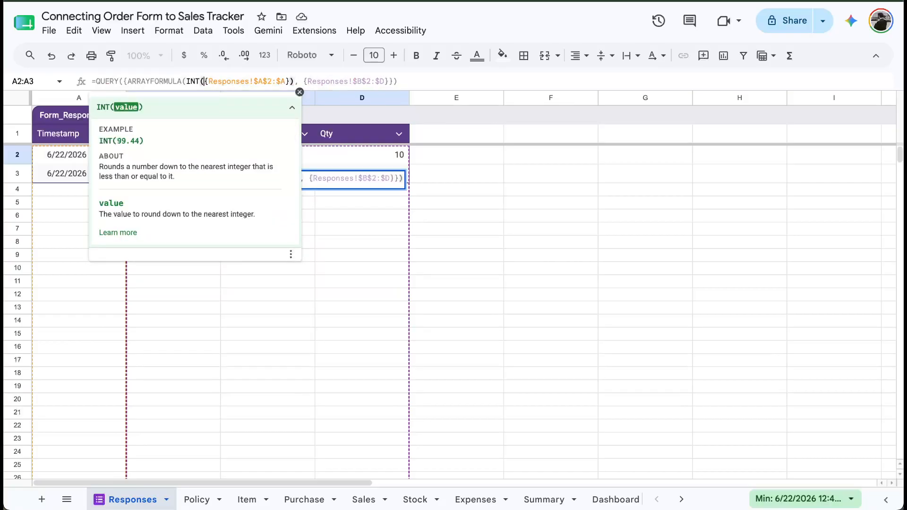
type("FILTER(")
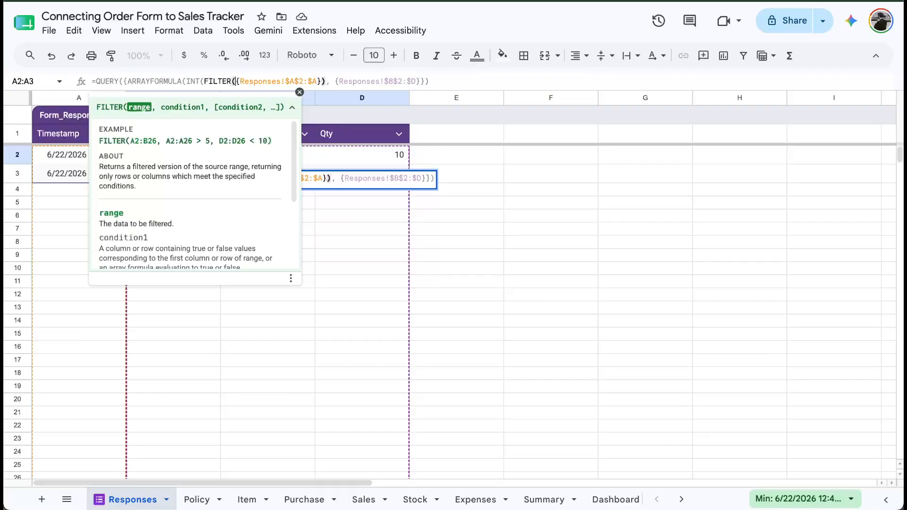
key("Delete")
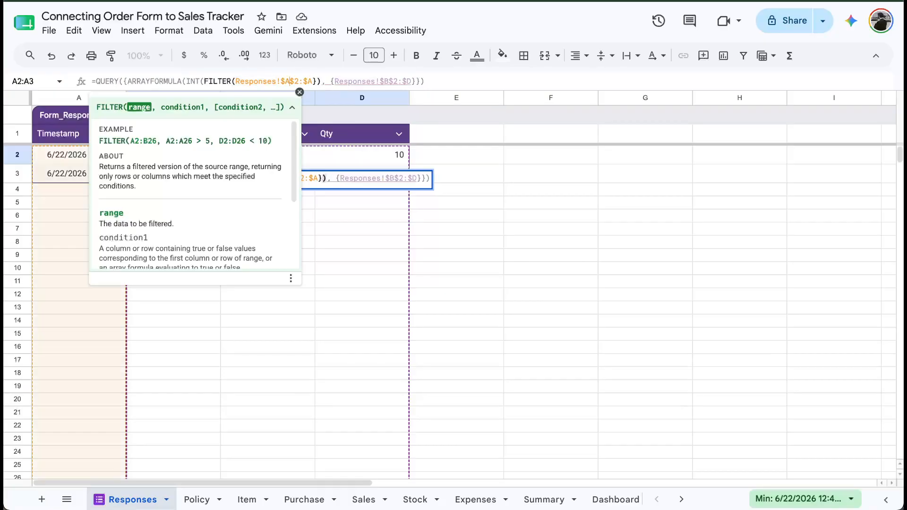
key("Delete")
type(",")
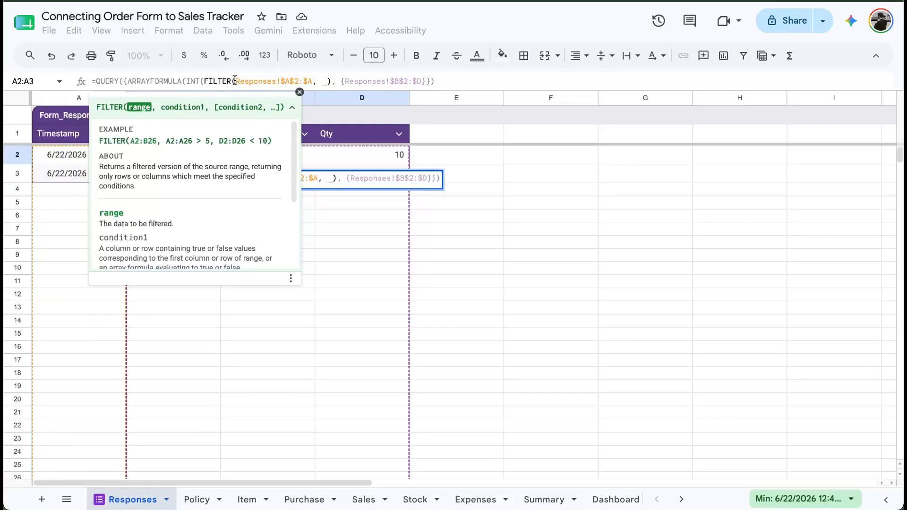
Add the FILTER condition Responses!$A$2:$A <> "" by reusing the range reference, and close the FILTER function.
left_click_drag(234, 81, 313, 82)
key("ctrl+c")
left_click(322, 81)
key("ctrl+v")
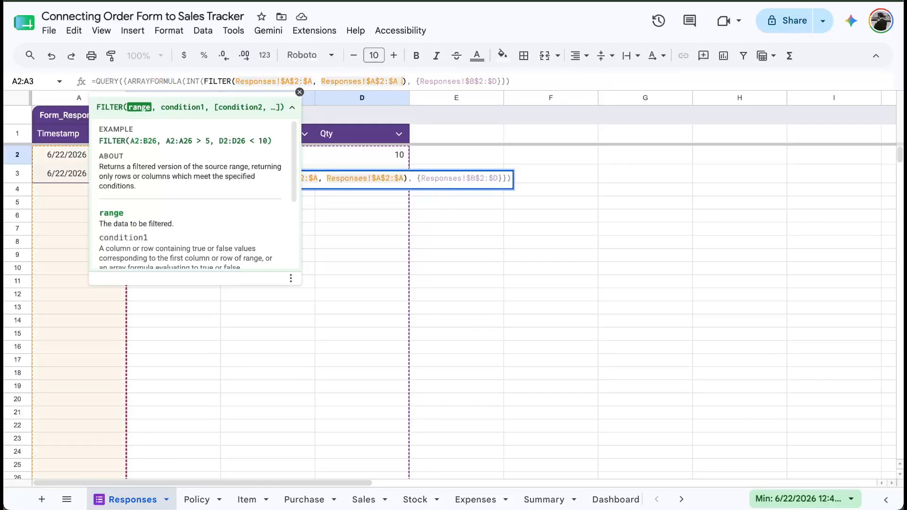
type("<> \"\"")
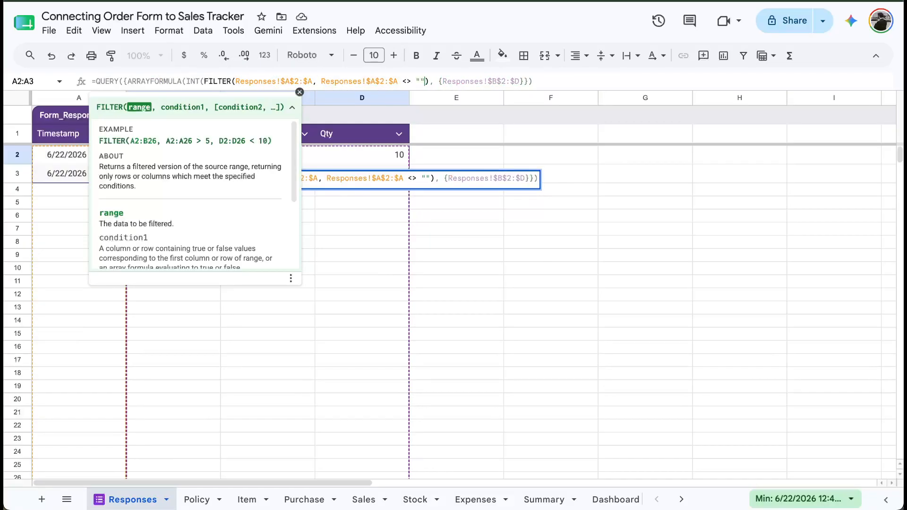
type(")")
key("Right")
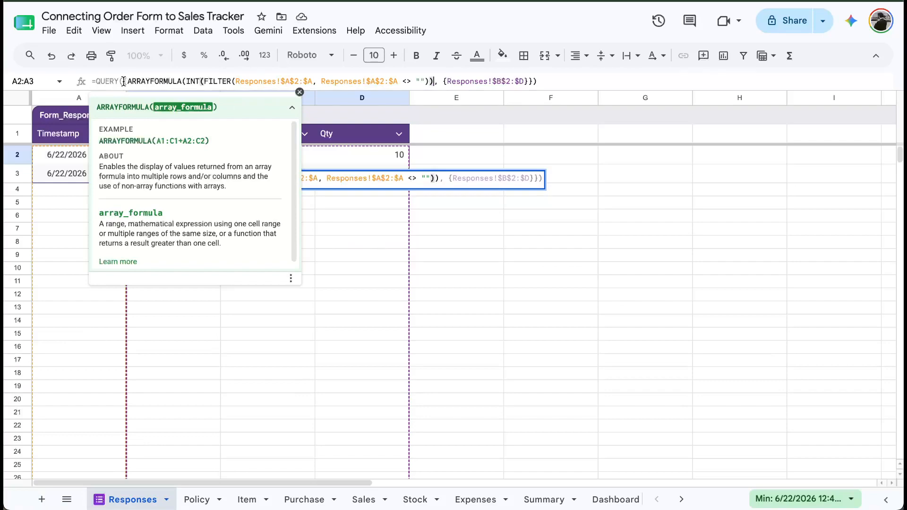
Remove the opening QUERY( from the formula and add a closing curly brace right after the INT(FILTER(...)) part.
left_click_drag(122, 81, 96, 81)
key("BackSpace")
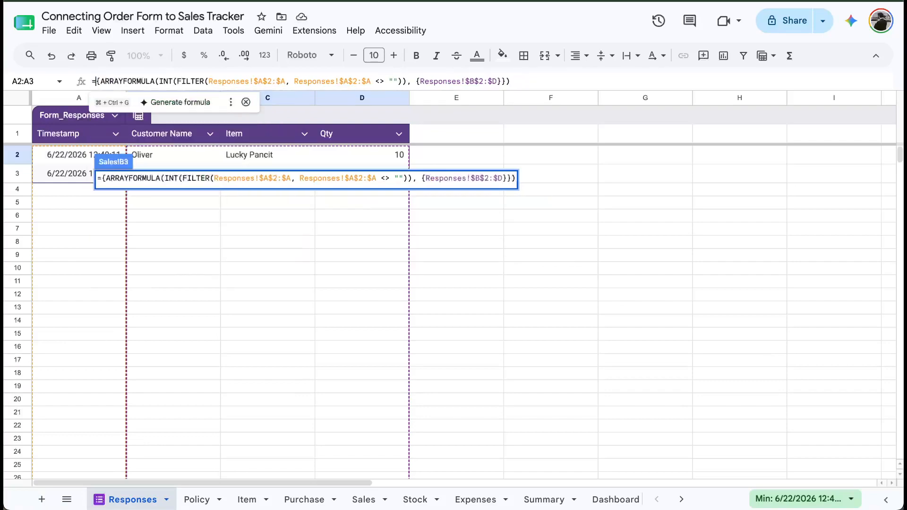
left_click(97, 80)
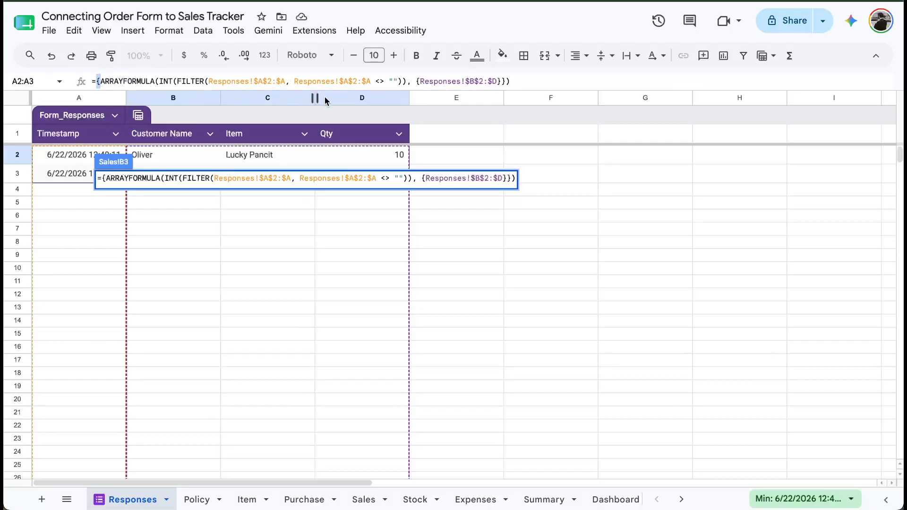
left_click(408, 81)
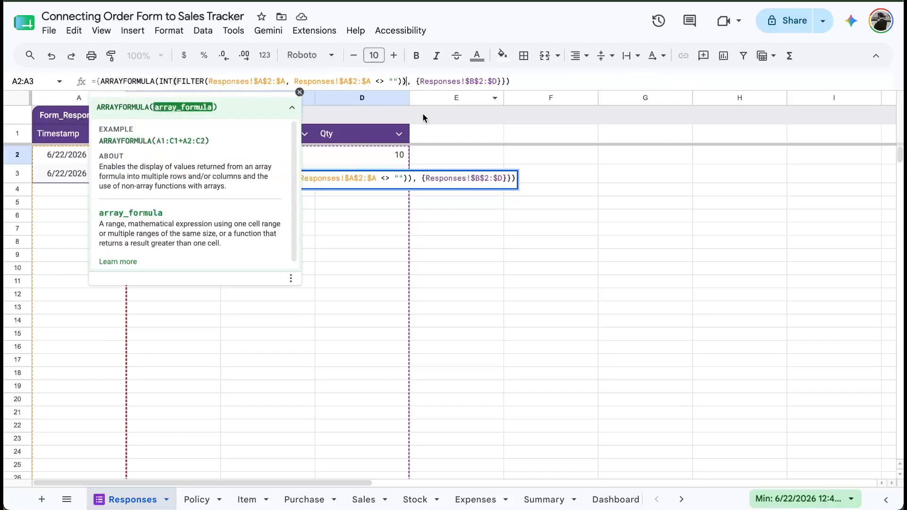
type("}")
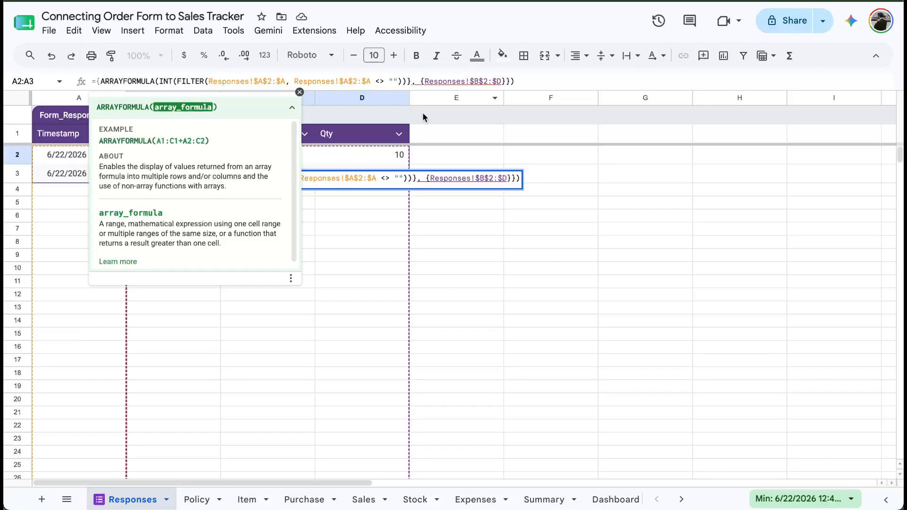
Delete the surplus closing curly brace after {Responses!$B$2:$D} in the formula.
left_click(419, 81)
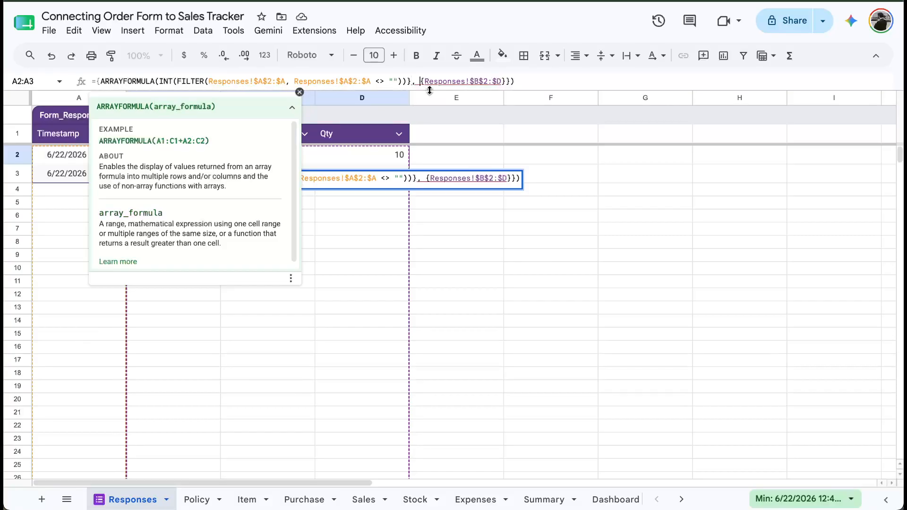
key("BackSpace")
key("Right")
key("Right")
key("Right")
key("Right")
key("Right")
key("Right")
key("Right")
key("Right")
key("Right")
key("Right")
key("Right")
key("Right")
key("Right")
key("Right")
key("Right")
key("Right")
key("Right")
key("Right")
key("Right")
key("Right")
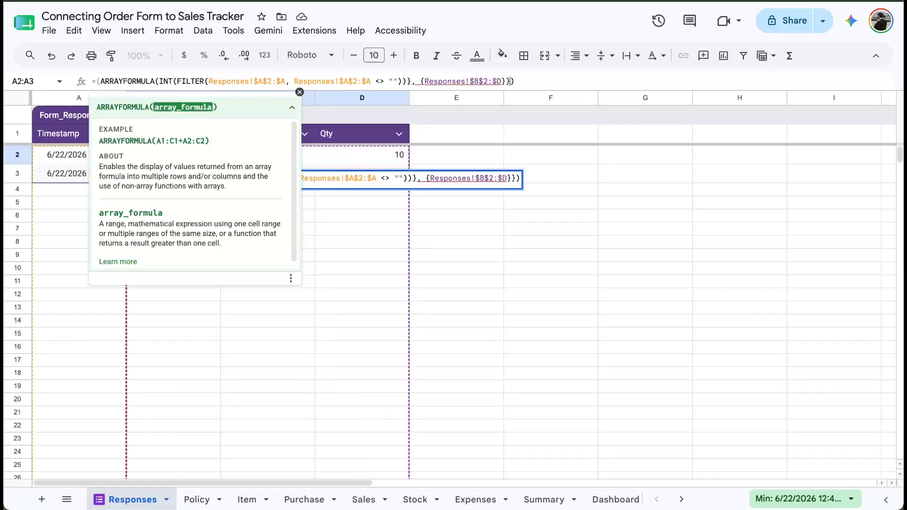
key("BackSpace")
Add the missing closing parenthesis for ARRAYFORMULA before its closing curly brace, keeping one space after the comma that follows.
key("Left")
key("Left")
key("Left")
key("Left")
key("Left")
key("Left")
key("Left")
key("Left")
key("Left")
key("Left")
key("Left")
key("Left")
key("Left")
key("Left")
key("Left")
key("Left")
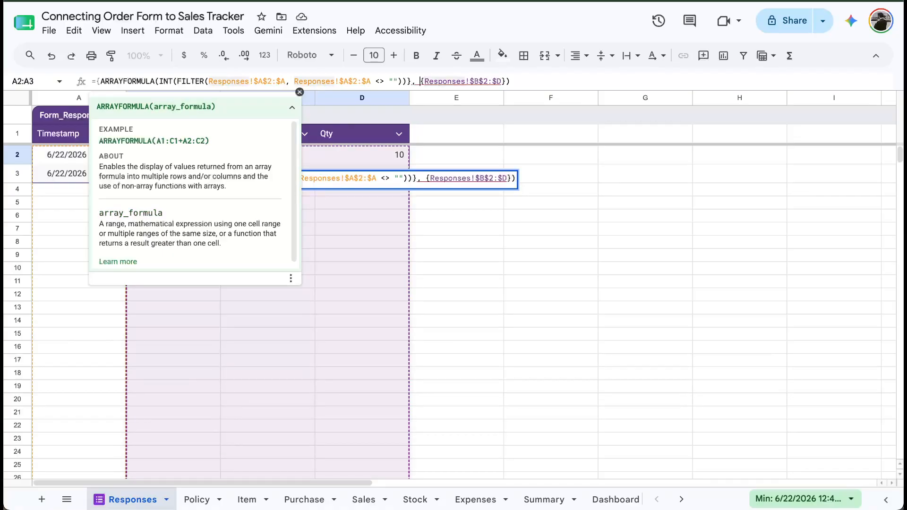
key("BackSpace")
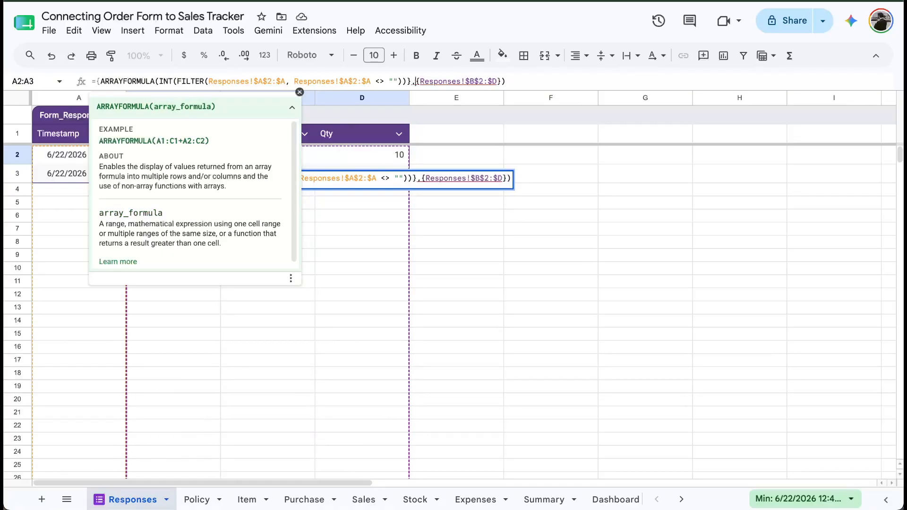
key("Left")
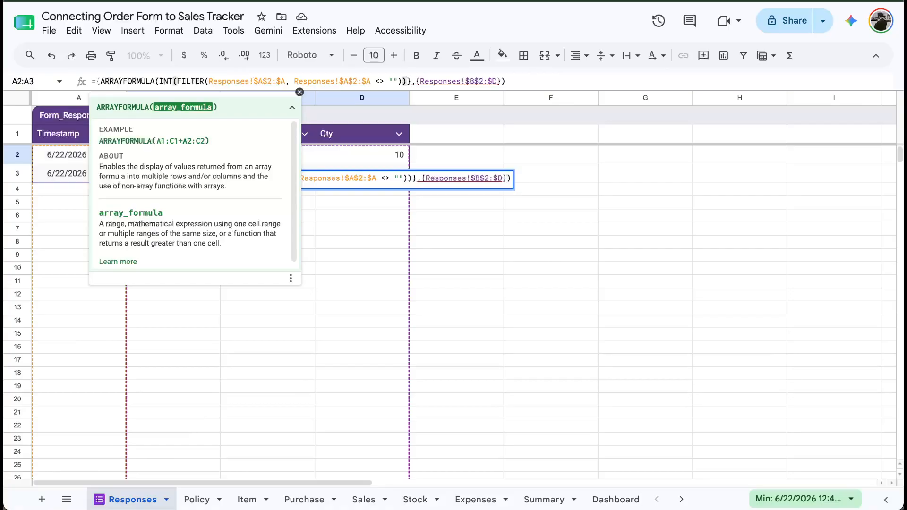
type(")")
key("Right")
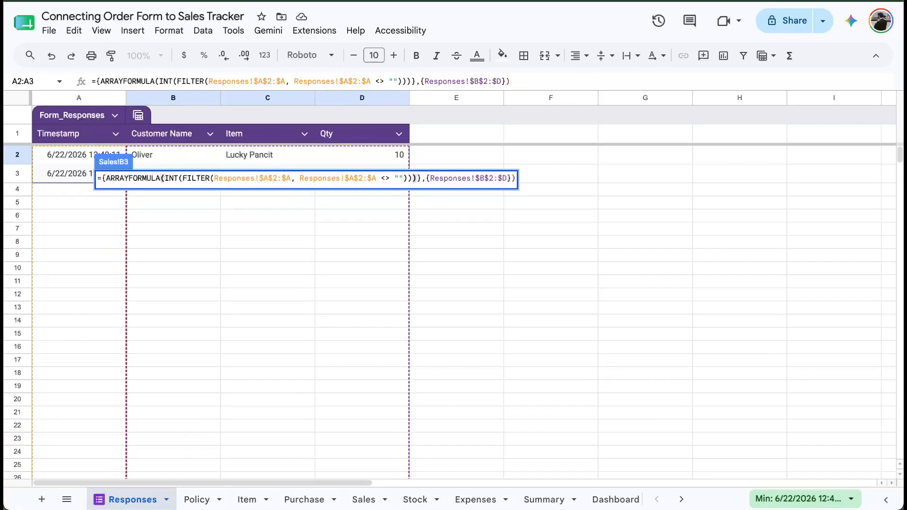
left_click(421, 83)
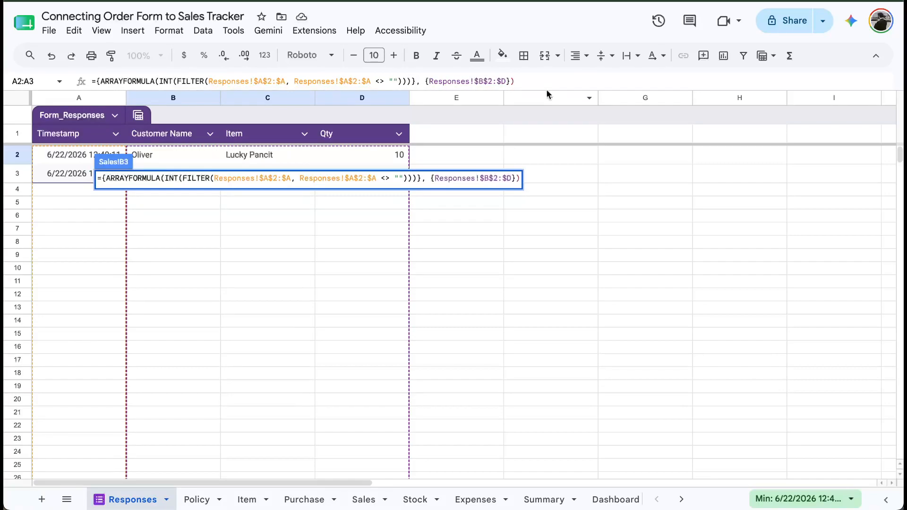
Delete the trailing parenthesis at the end of the formula and commit it to Sales!B3.
left_click(518, 80)
key("BackSpace")
key("Return")
key("Right")
key("Right")
key("Right")
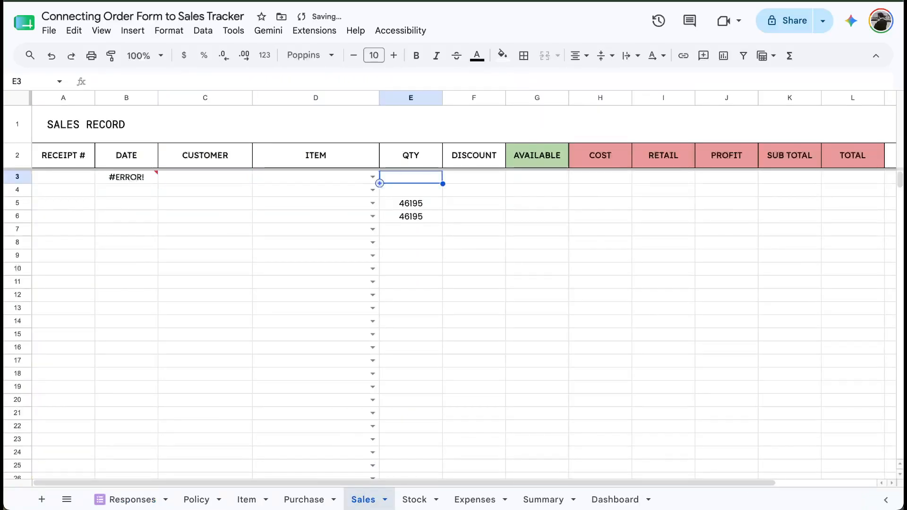
key("Down")
key("Left")
Compare the formula in B3 with the ARRAYFORMULA in E5, checking the parentheses and the error details.
left_click(143, 175)
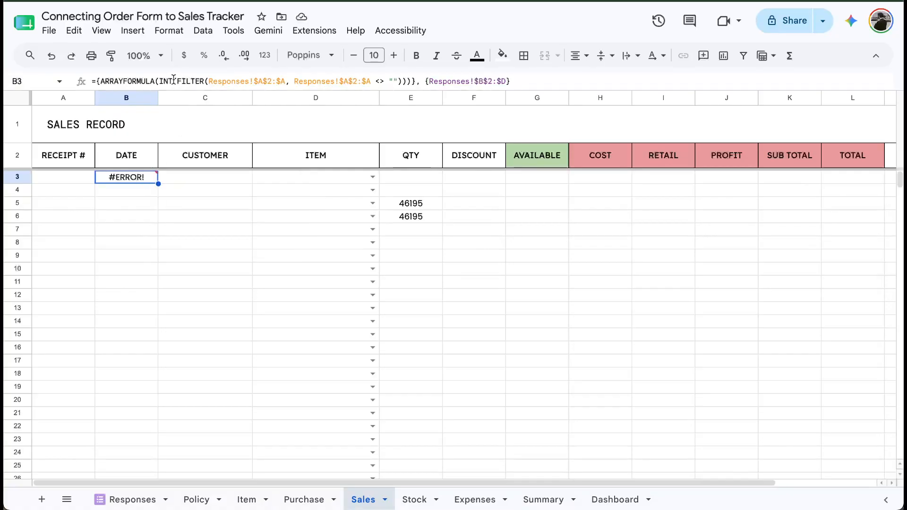
double_click(131, 177)
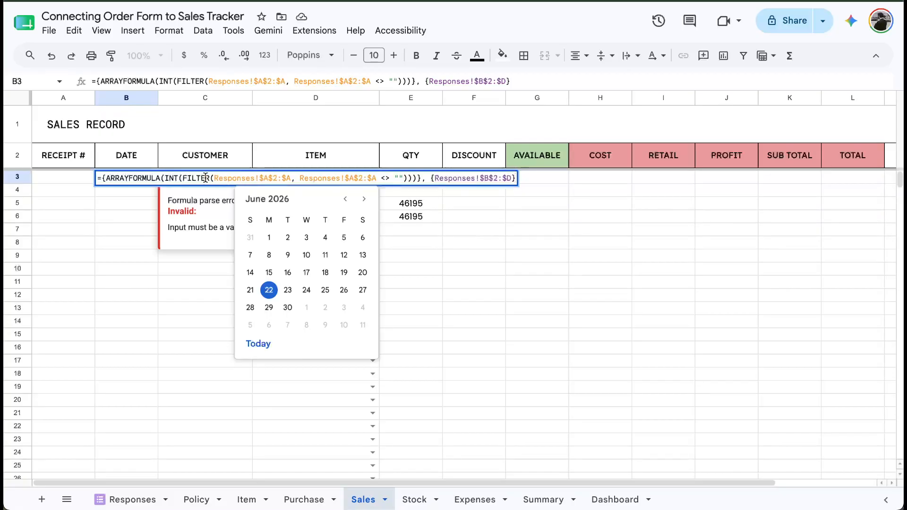
key("Escape")
left_click(409, 207)
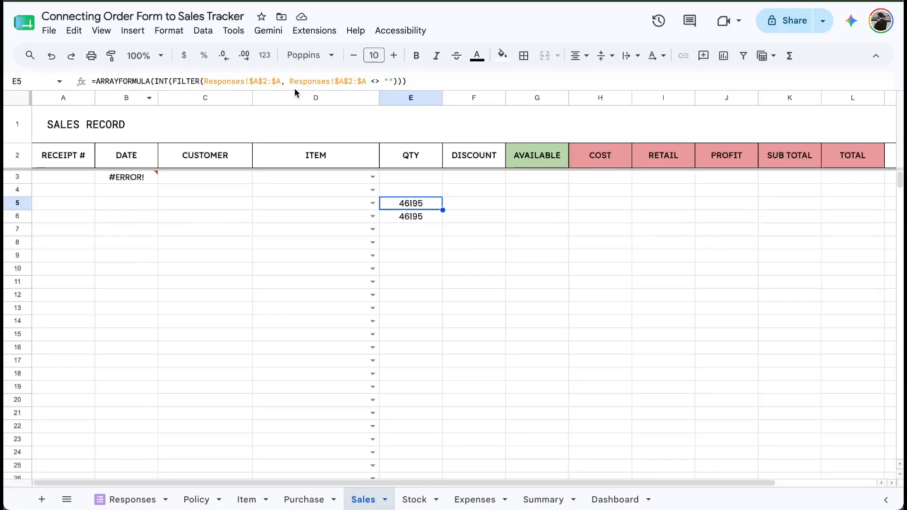
left_click(125, 178)
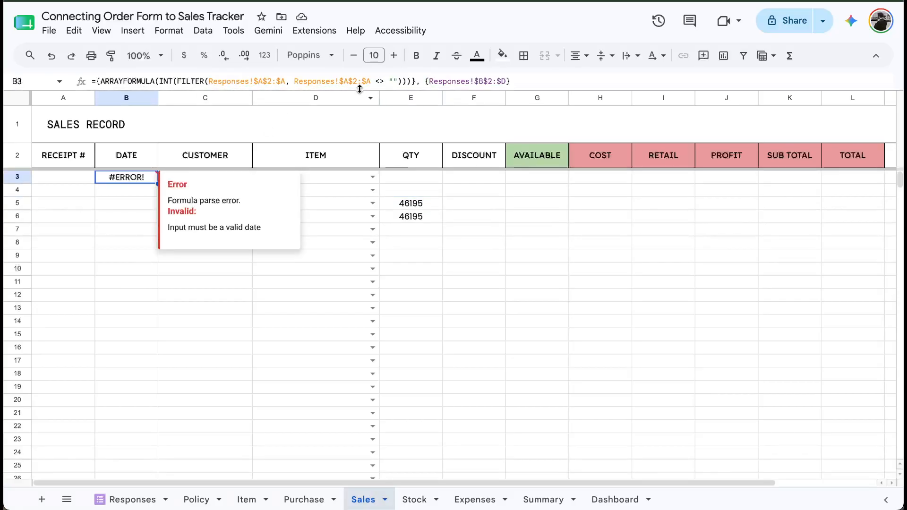
left_click(400, 80)
left_click(406, 81)
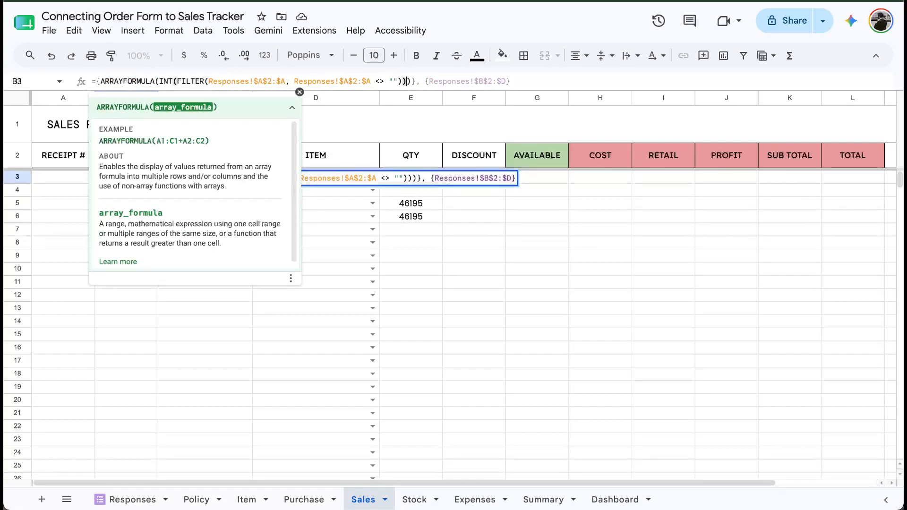
key("Escape")
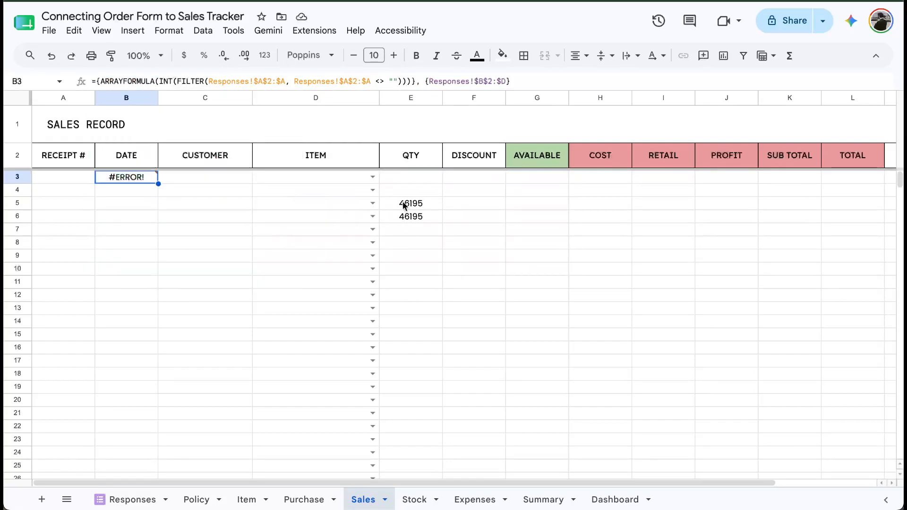
left_click(403, 204)
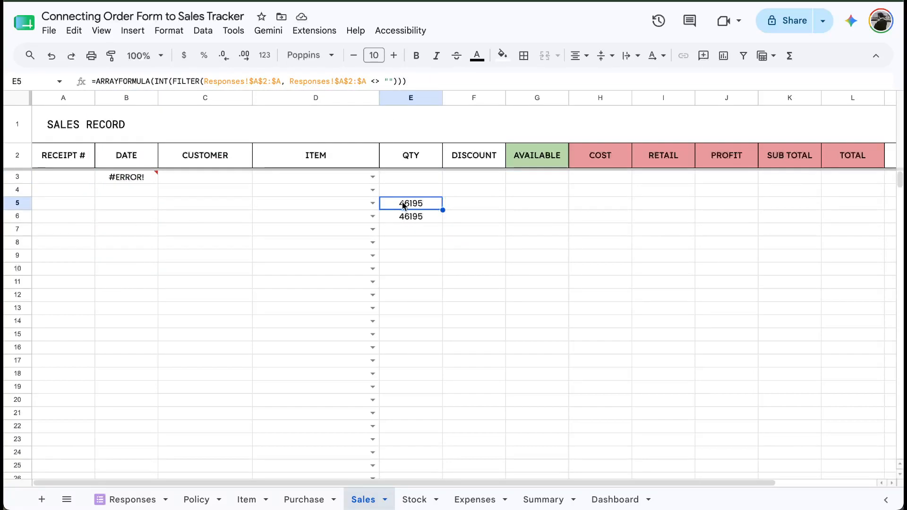
left_click(135, 180)
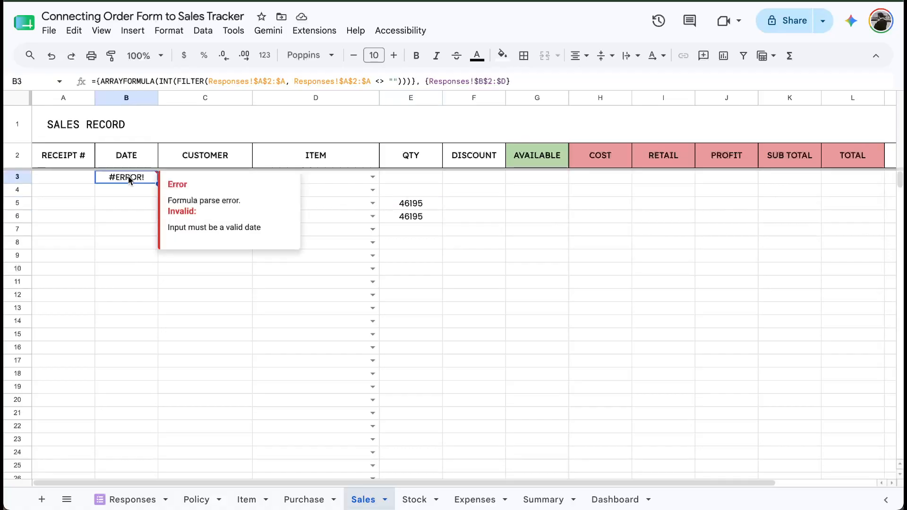
left_click(412, 82)
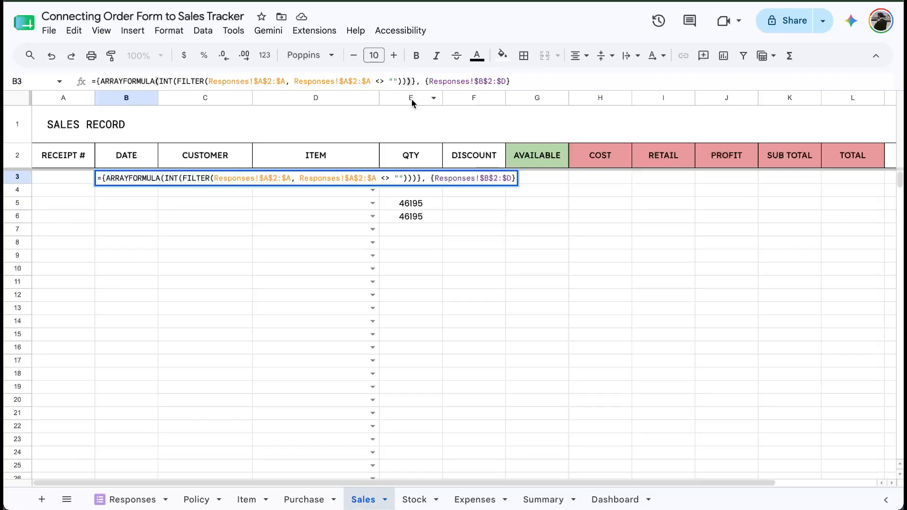
key("Escape")
left_click(418, 208)
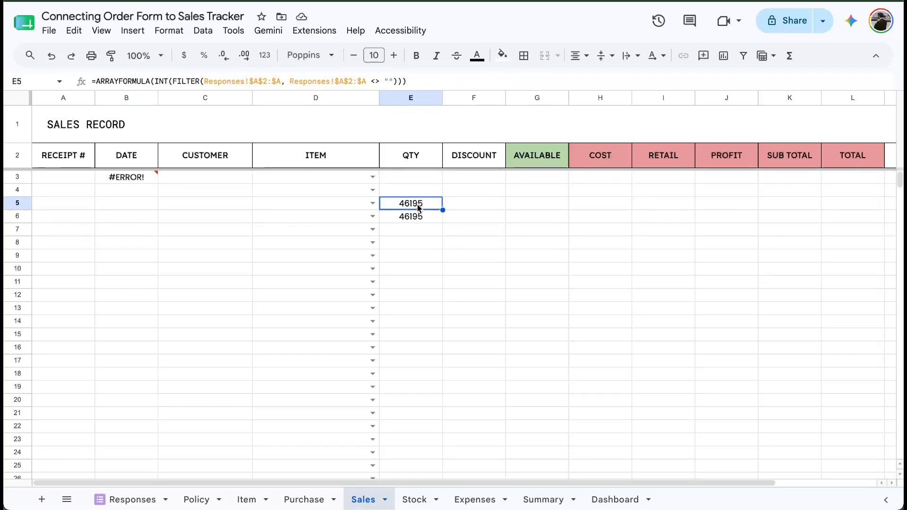
Remove the {Responses!$B$2:$D} part and its comma from the B3 formula, keeping only the ARRAYFORMULA date part, and commit it.
left_click(132, 178)
left_click_drag(425, 81, 526, 86)
key("BackSpace")
key("BackSpace")
key("BackSpace")
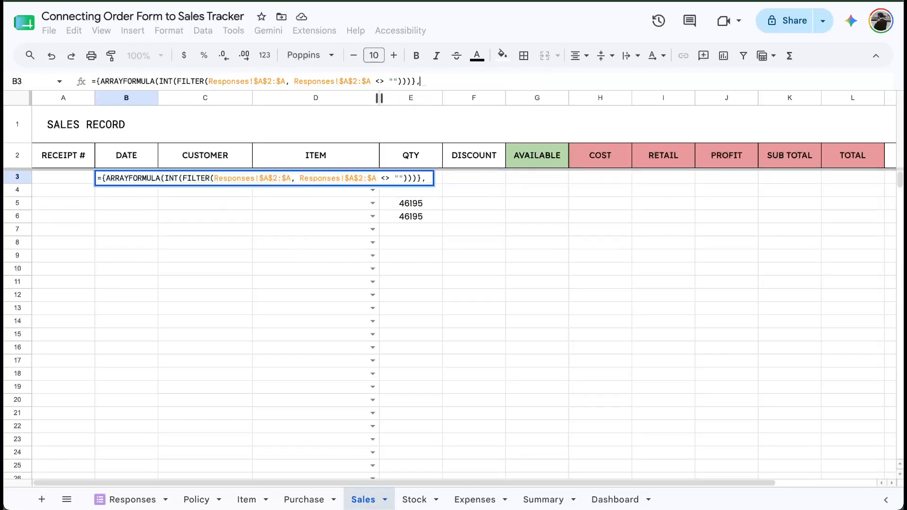
key("Return")
key("Up")
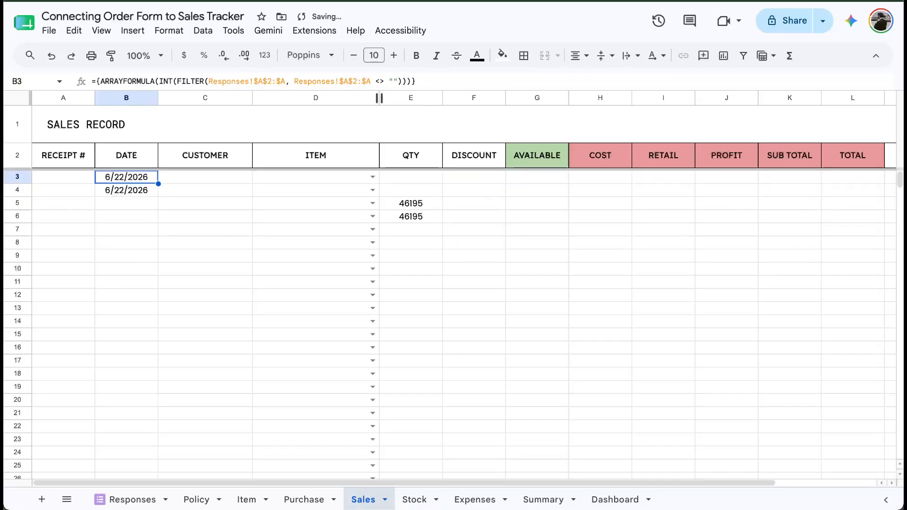
Append the second array {Responses!B2:D2} to the B3 formula after a comma and commit it.
left_click_drag(192, 180, 390, 178)
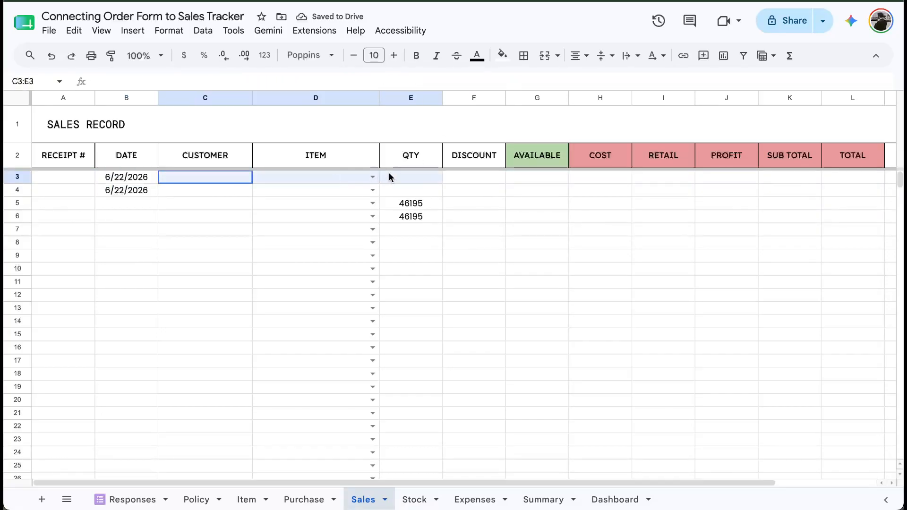
left_click(135, 178)
left_click(427, 83)
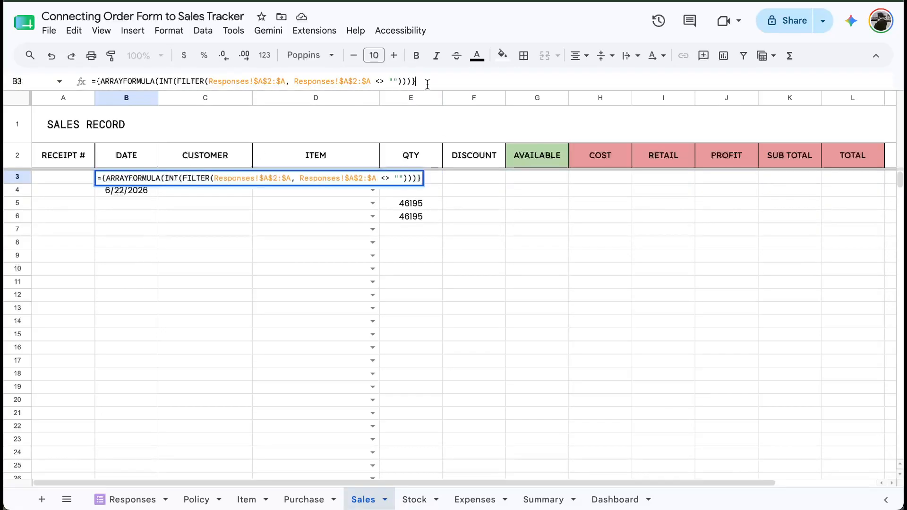
type(", {")
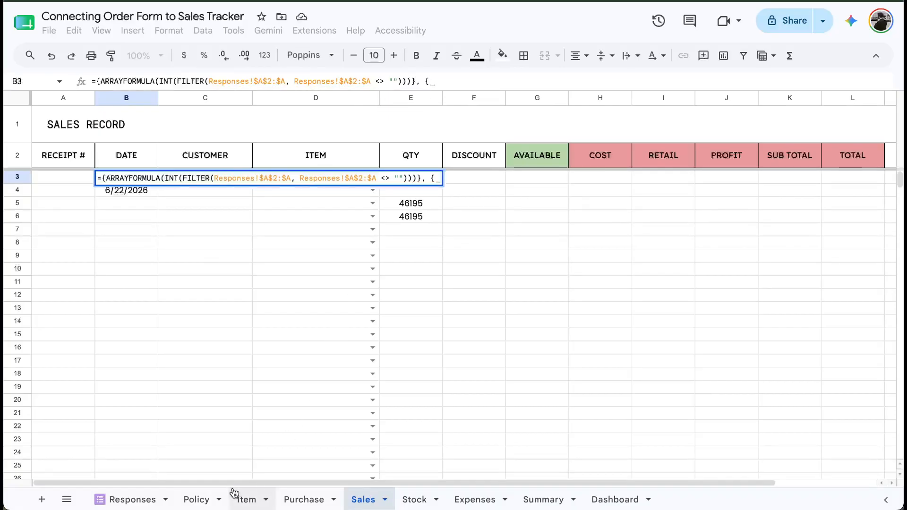
left_click(158, 501)
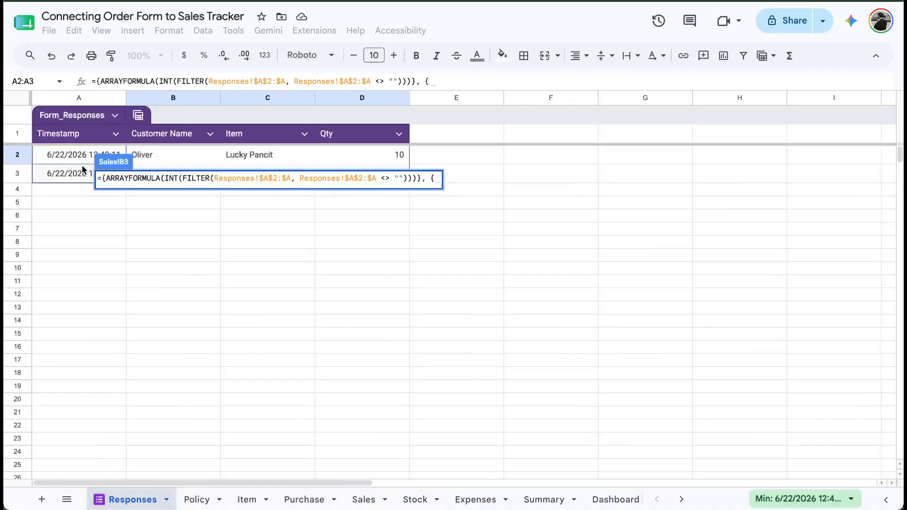
left_click_drag(142, 157, 399, 160)
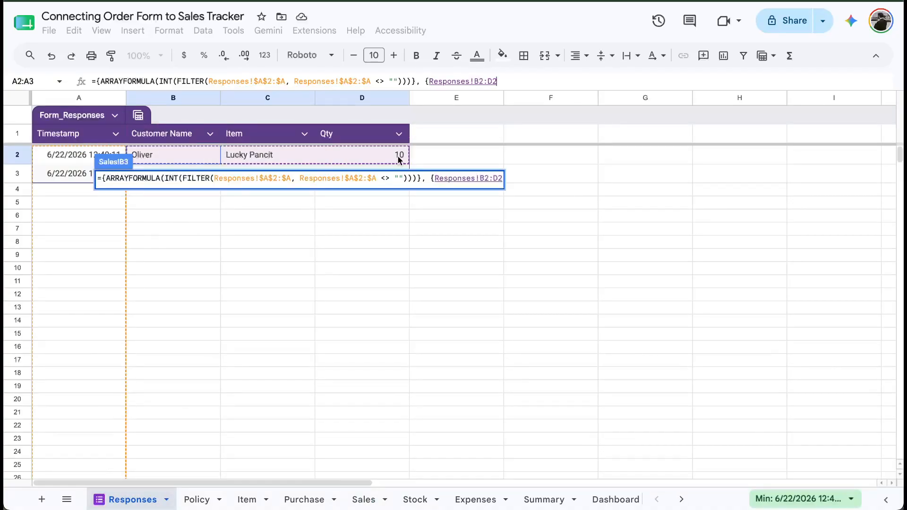
type("}")
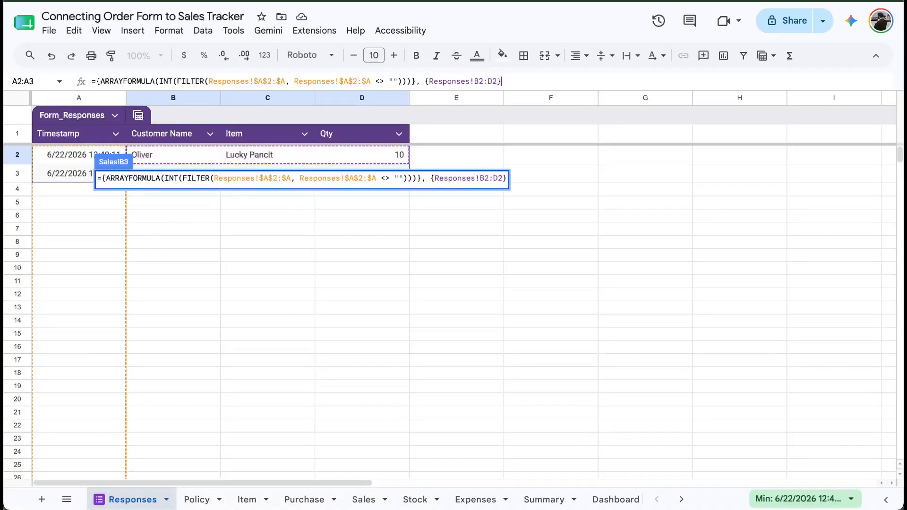
key("Return")
key("Up")
key("Down")
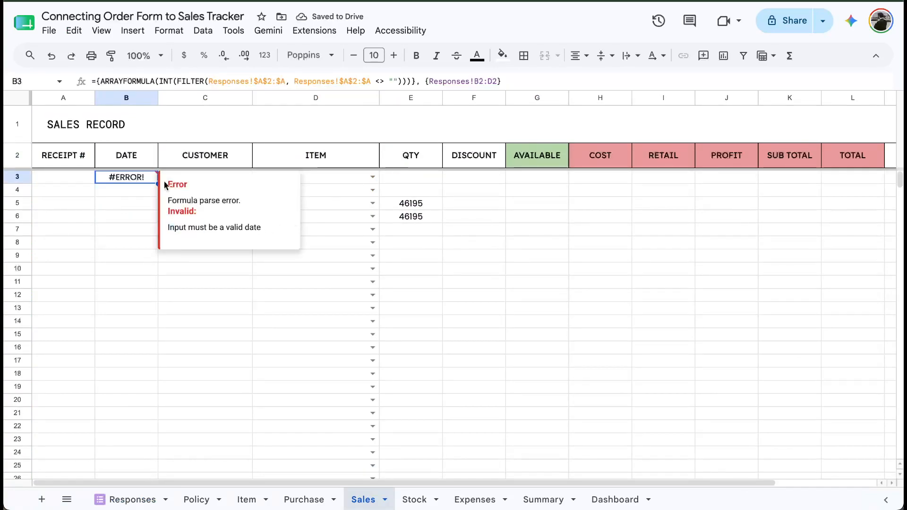
Remove the "Date is valid" data validation rule on B3:B1504 from the DATE column.
left_click(132, 101)
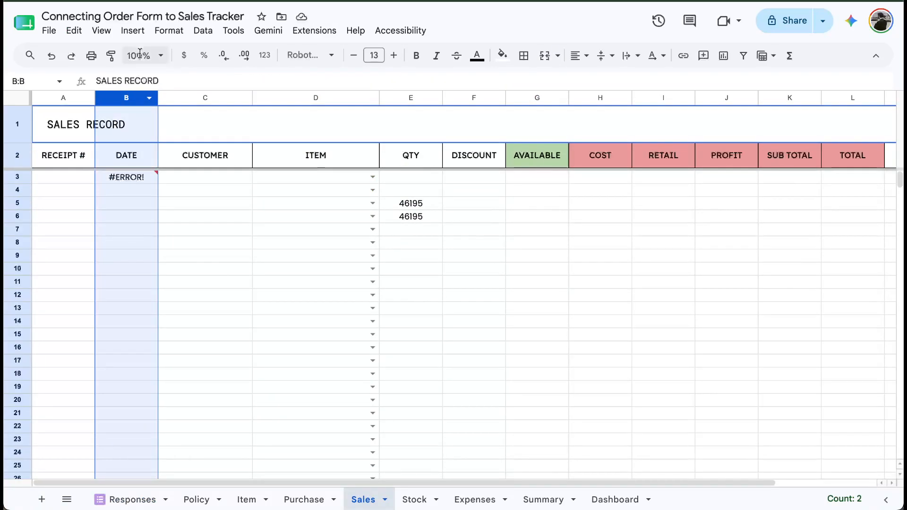
left_click(169, 30)
mouse_move(202, 30)
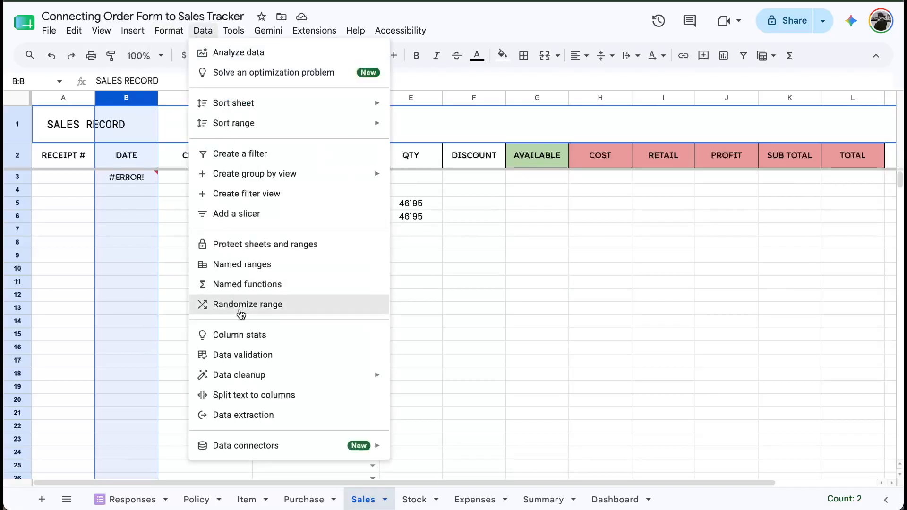
left_click(255, 355)
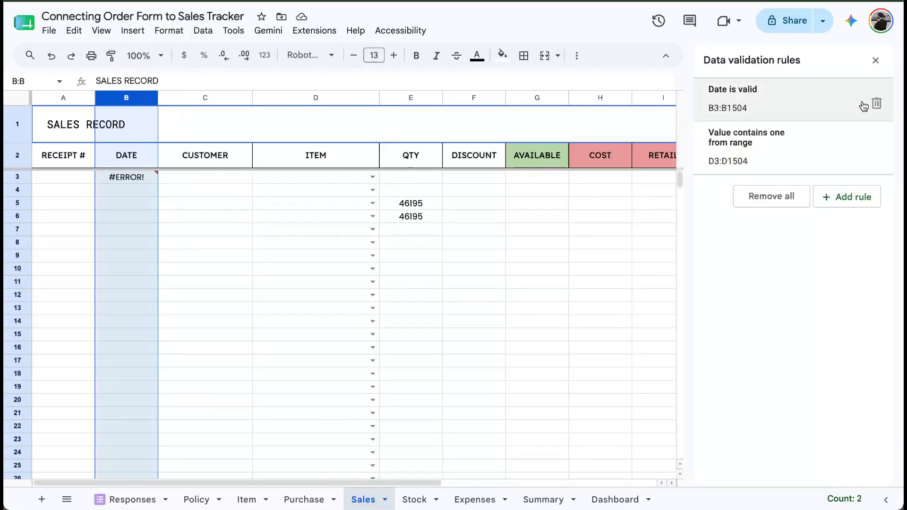
left_click(877, 103)
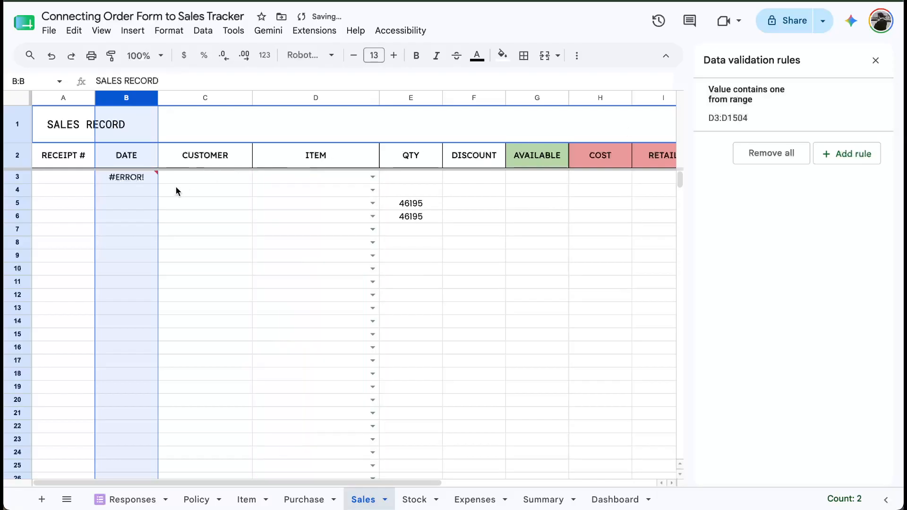
Enclose both arrays of the B3 formula in an outer pair of curly braces and commit it.
left_click(150, 182)
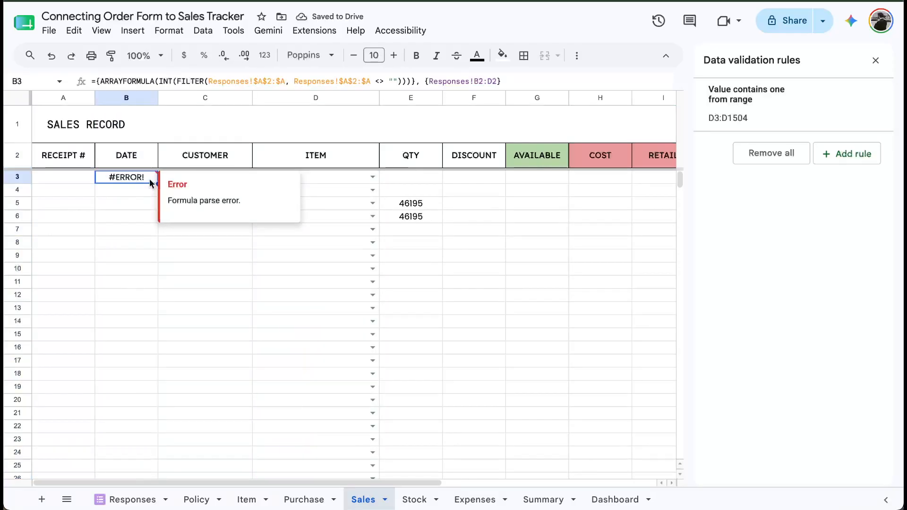
key("Return")
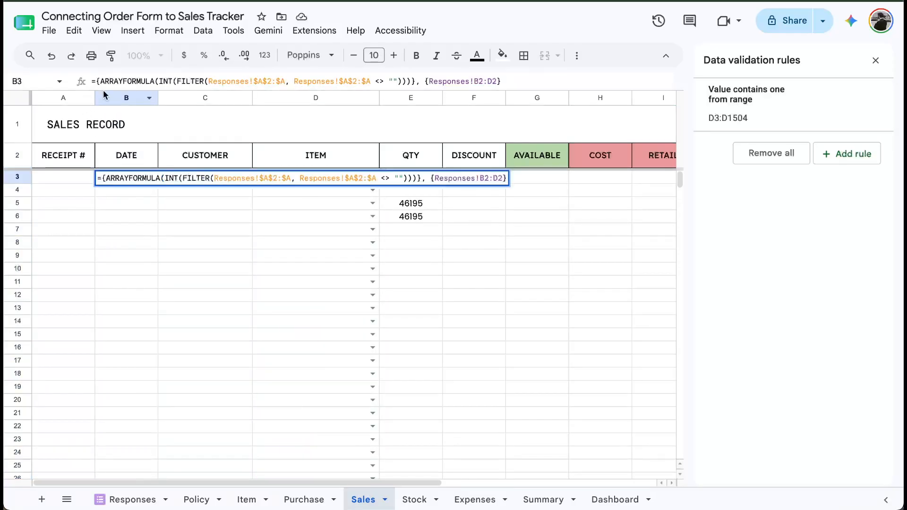
type("{")
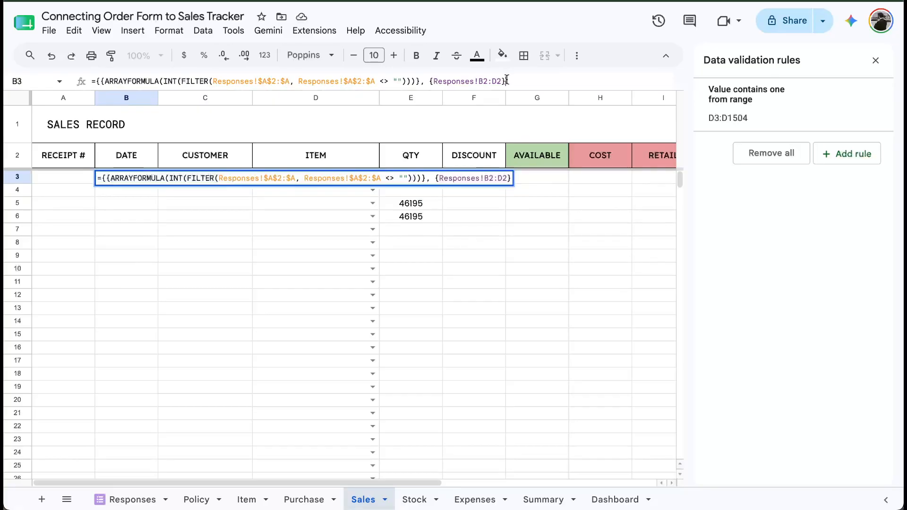
key("Return")
key("Up")
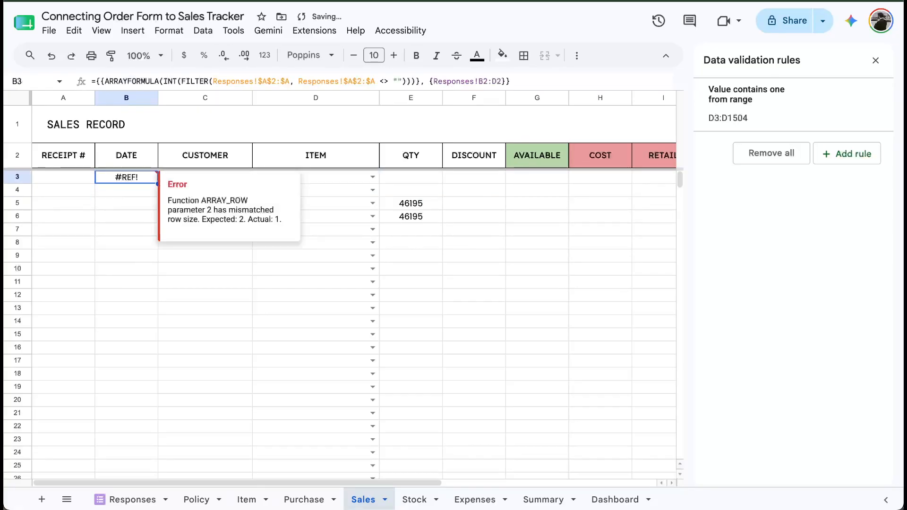
Clear the contents of E4:E8 in the QTY column.
left_click_drag(411, 190, 413, 242)
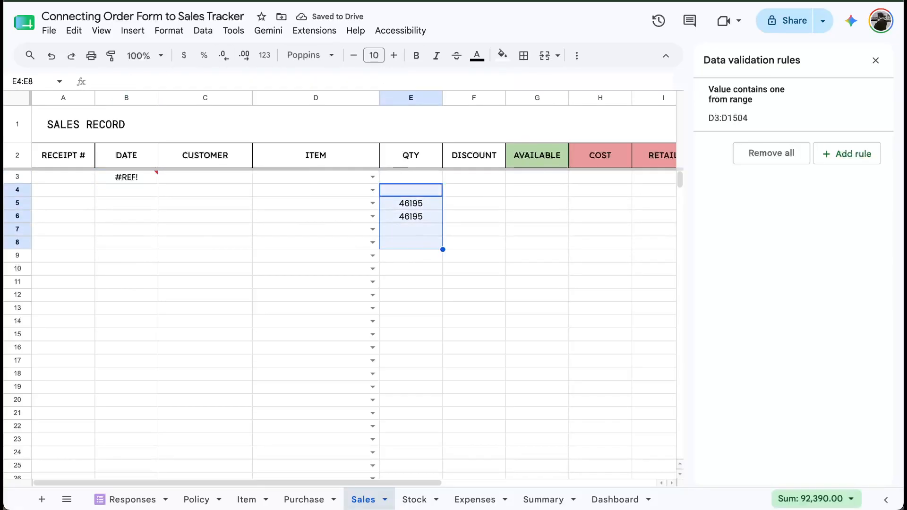
key("Delete")
left_click(205, 255)
Change the second array's range in the B3 formula to the open-ended absolute reference Responses!$B$2:$D and commit it.
left_click(139, 181)
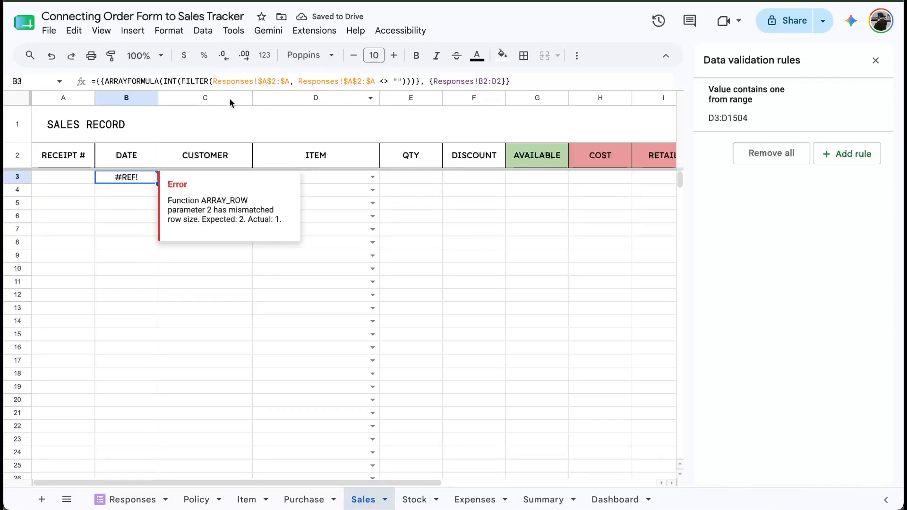
left_click(502, 81)
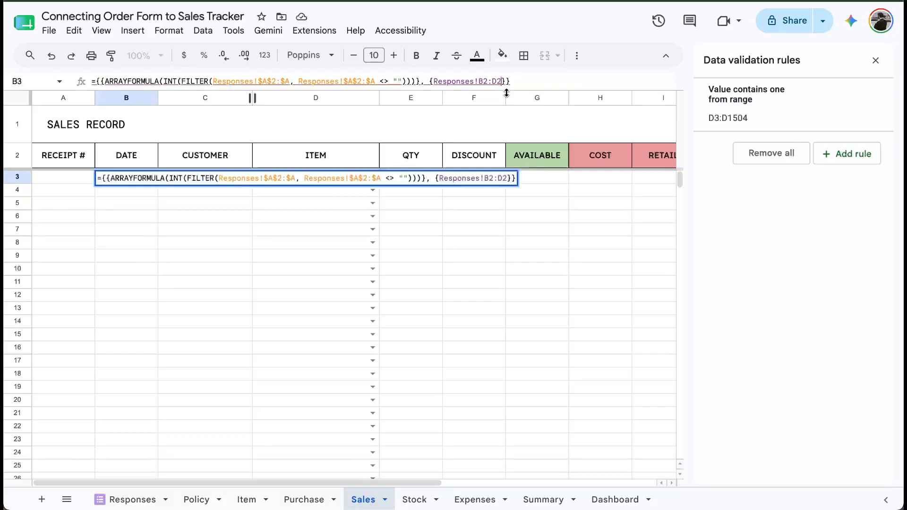
key("BackSpace")
key("F4")
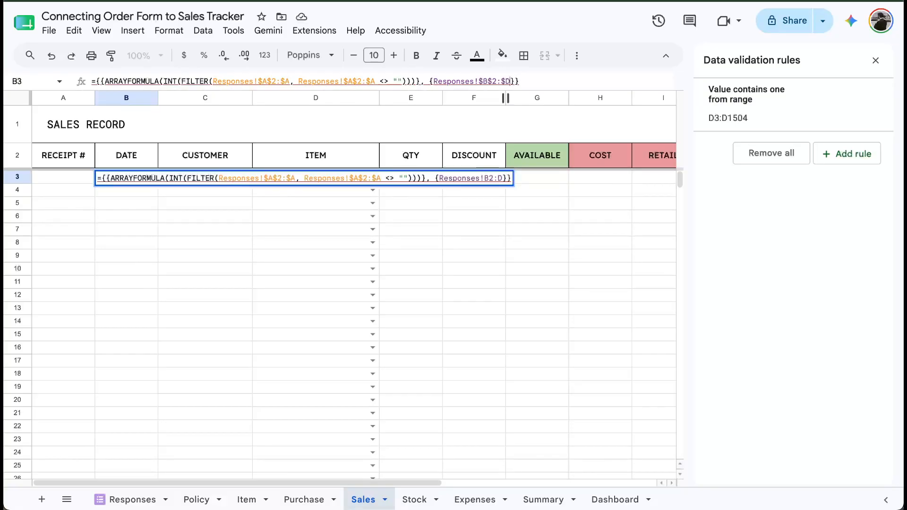
key("Return")
key("Up")
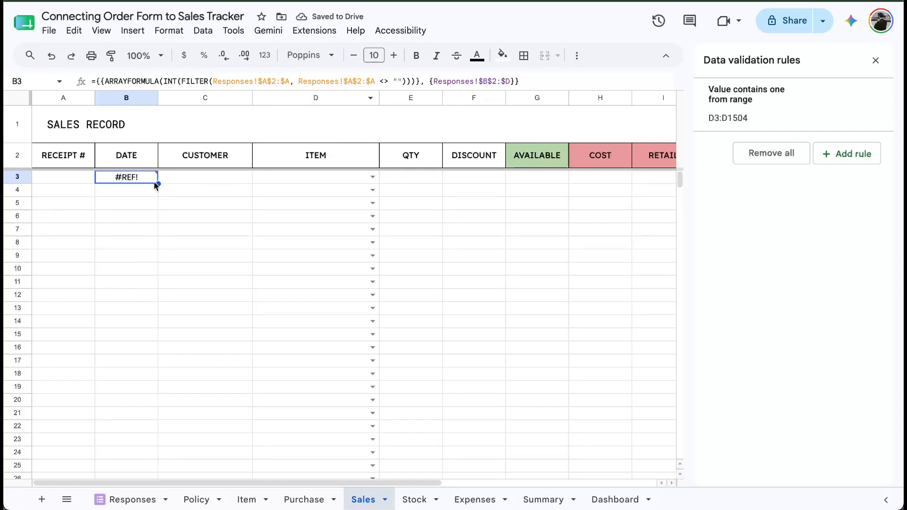
Replace the opening brace before Responses!$B$2:$D in B3 with FILTER(, add a comma after the range and remove the closing braces.
left_click_drag(144, 190, 145, 199)
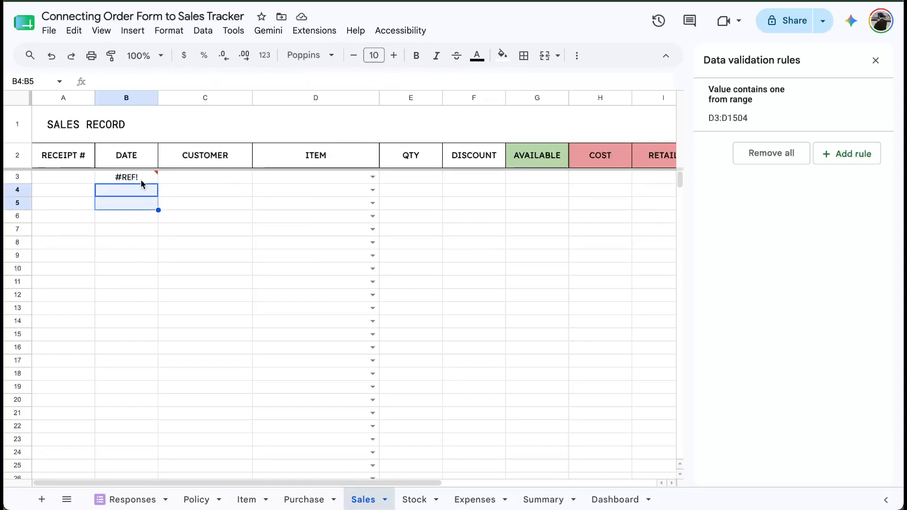
left_click(141, 179)
left_click(431, 81)
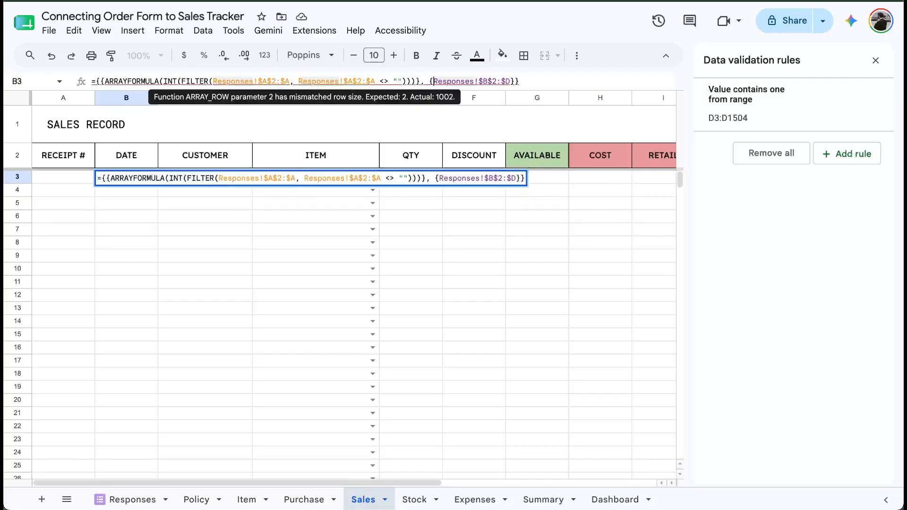
key("BackSpace")
type("FILTER")
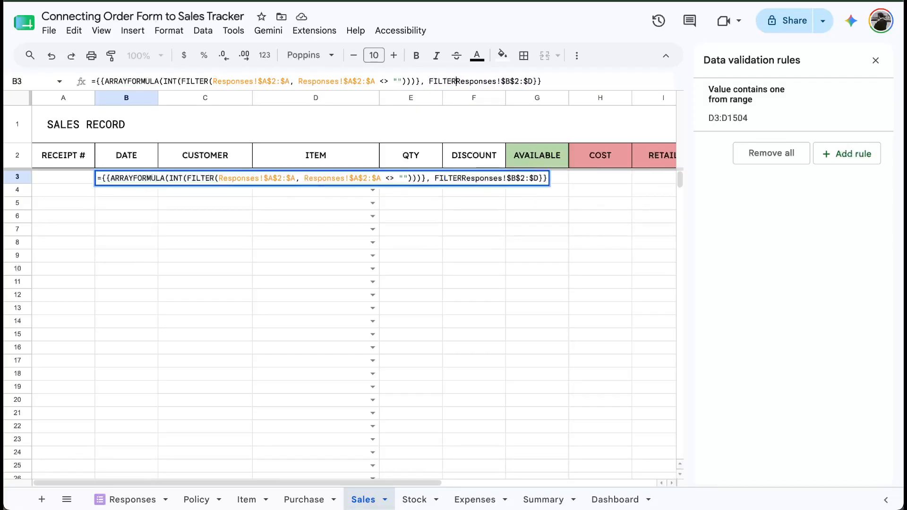
type("(")
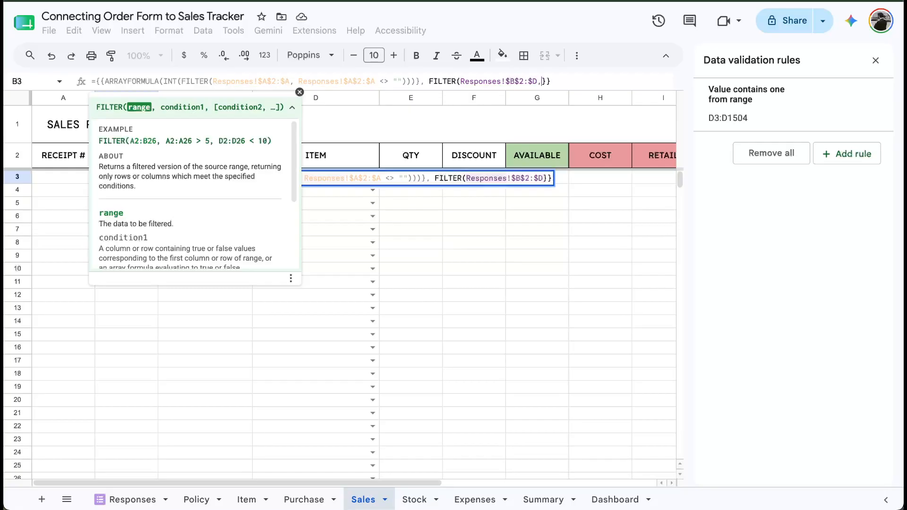
type(",")
key("Delete")
key("Delete")
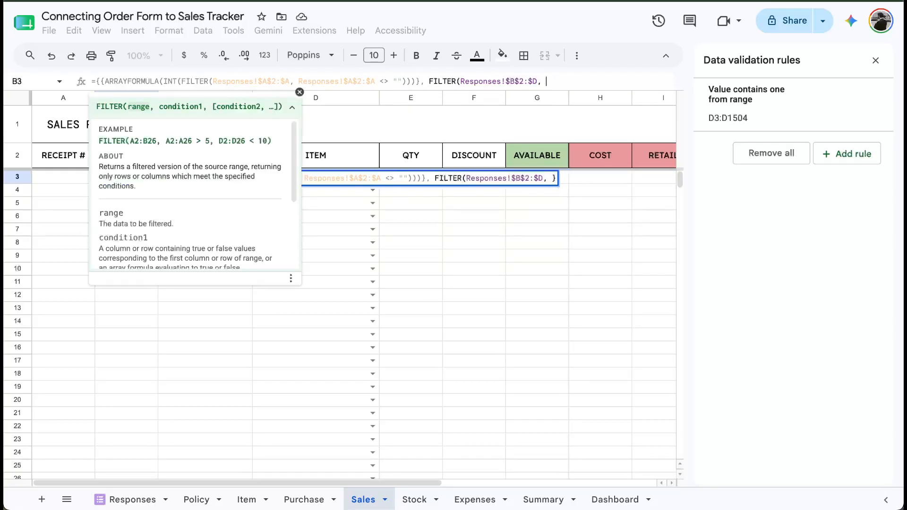
key("BackSpace")
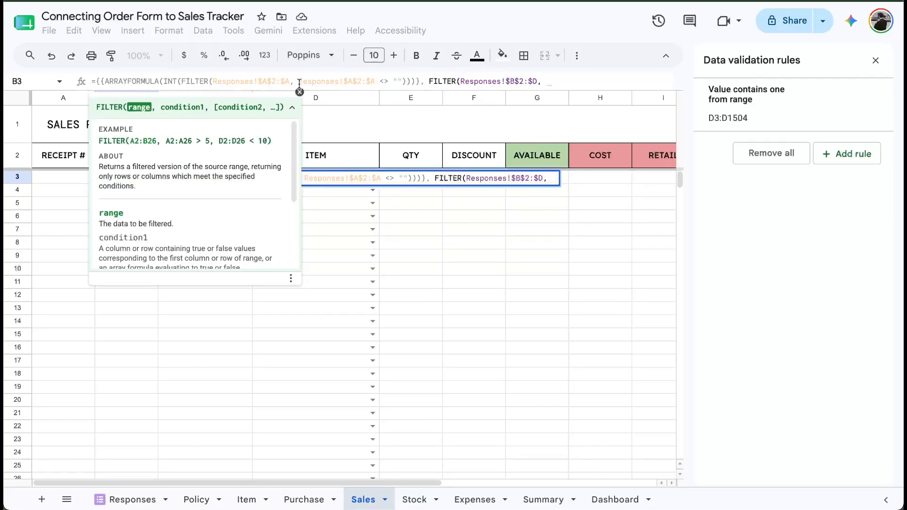
Complete the second FILTER in B3 with the copied condition Responses!$A$2:$A <> "" and a closing parenthesis.
left_click_drag(299, 84, 374, 83)
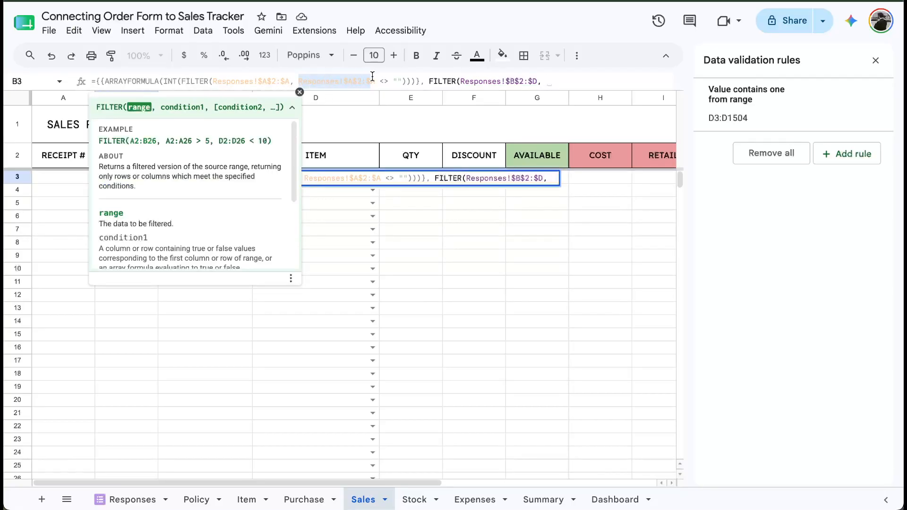
key("super+c")
left_click(550, 89)
key("super+v")
type("<>")
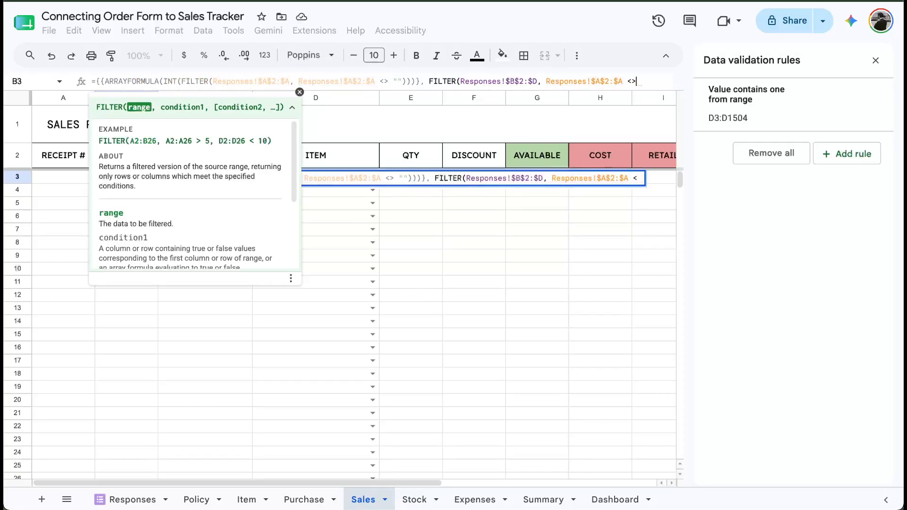
type(" \"\")")
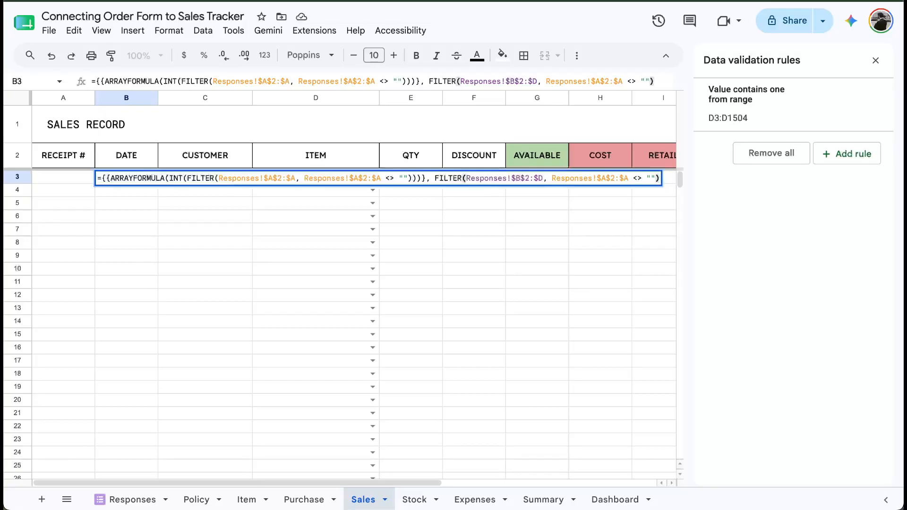
Enclose the second FILTER function of the B3 formula in curly braces.
type("}")
left_click(428, 83)
type("{")
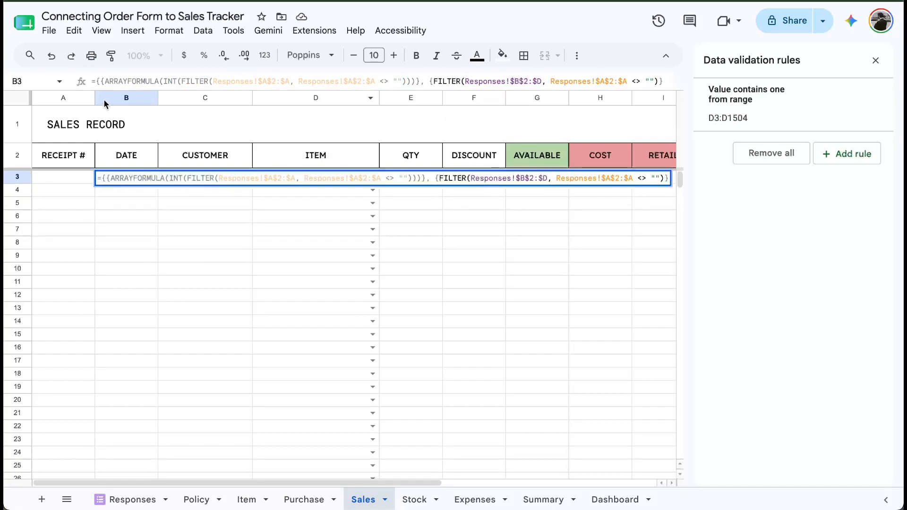
Try the B3 formula without its outer opening brace, and put that brace back.
left_click(100, 81)
key("BackSpace")
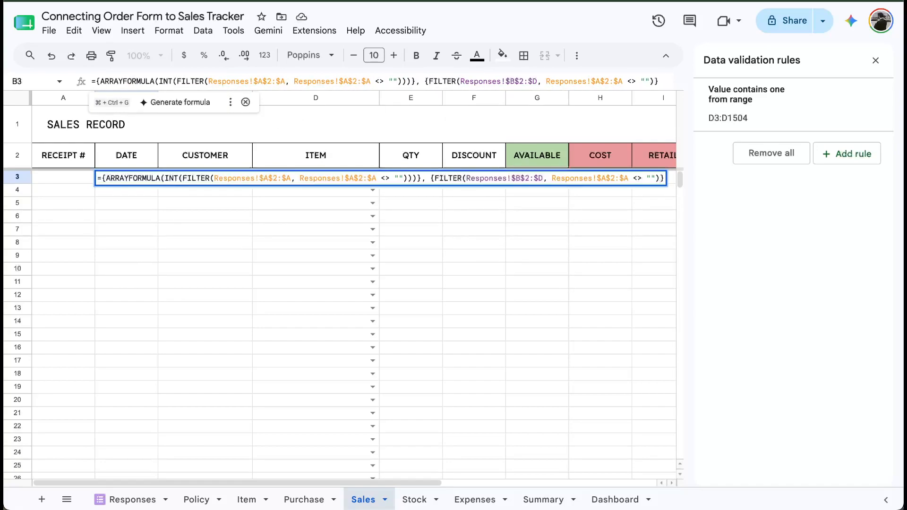
key("Return")
key("Up")
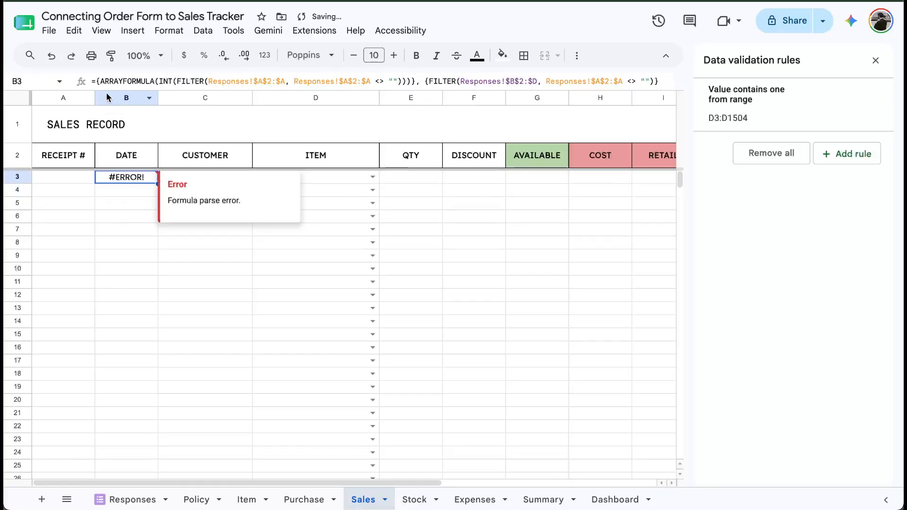
left_click(96, 82)
type("{")
Append the outer closing brace to the end of the B3 formula and commit it.
scroll(455, 106, "right", 1)
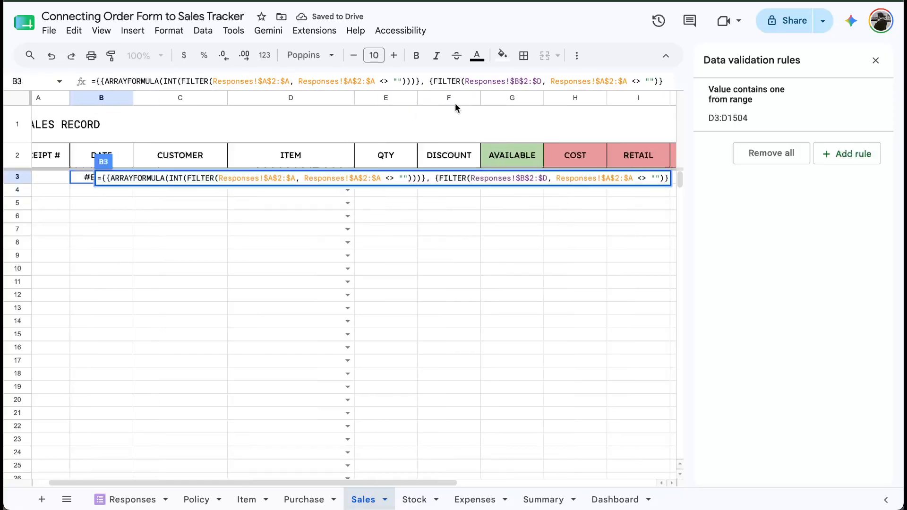
scroll(455, 106, "right", 2)
left_click(666, 81)
type("}")
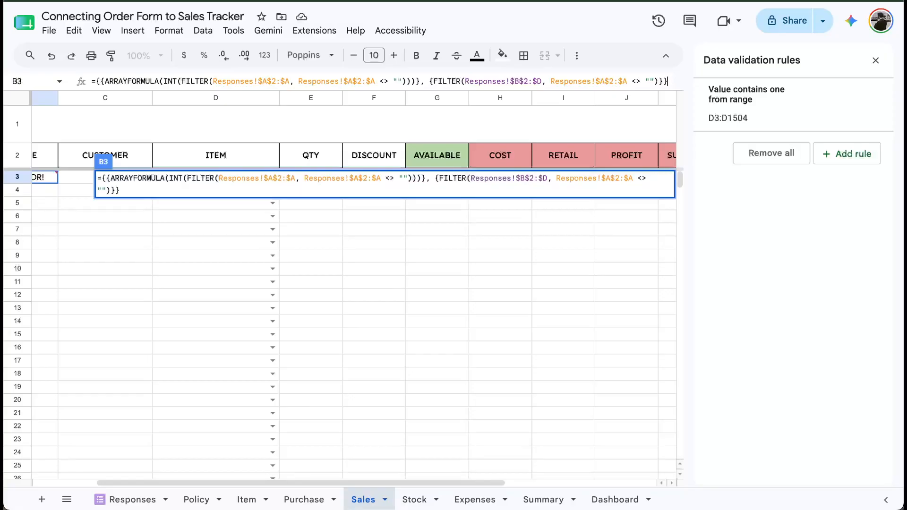
key("Return")
key("Up")
scroll(400, 316, "left", 2)
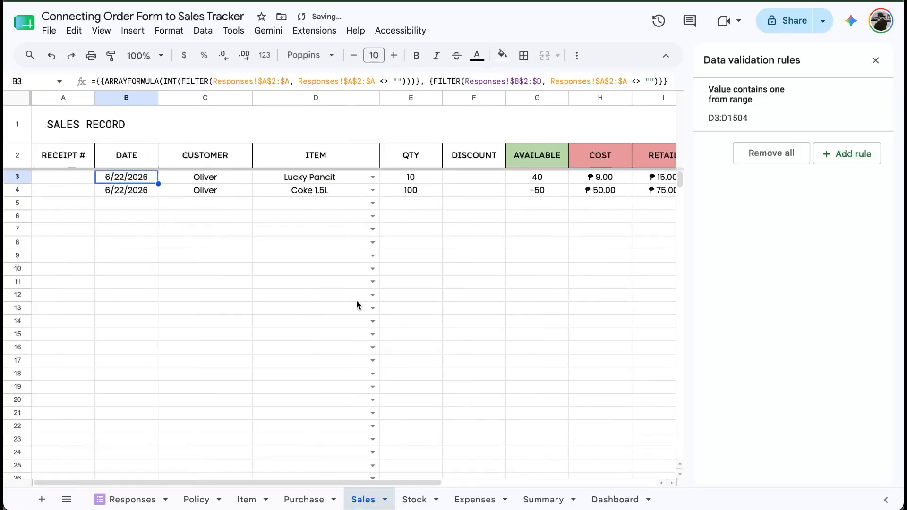
Close the data validation rules and display the Sales sheet's formulas instead of their values.
left_click(876, 60)
left_click(543, 279)
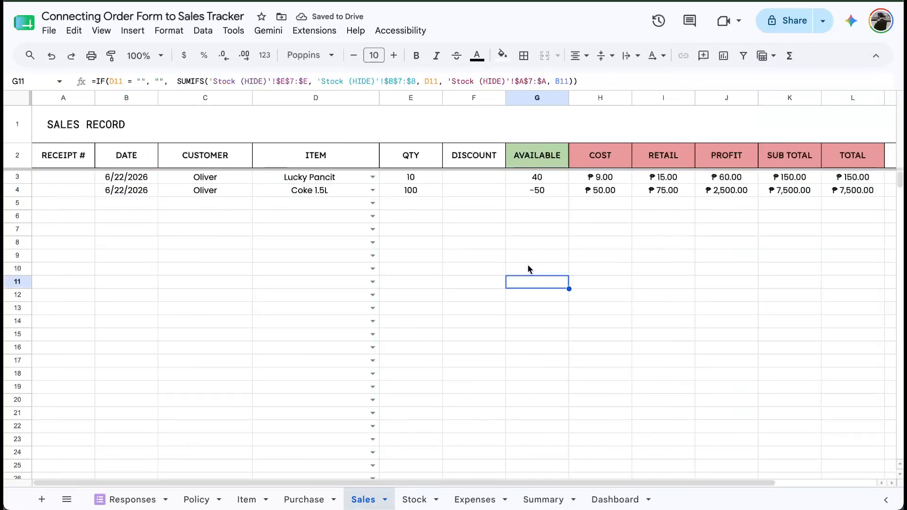
left_click_drag(131, 180, 409, 216)
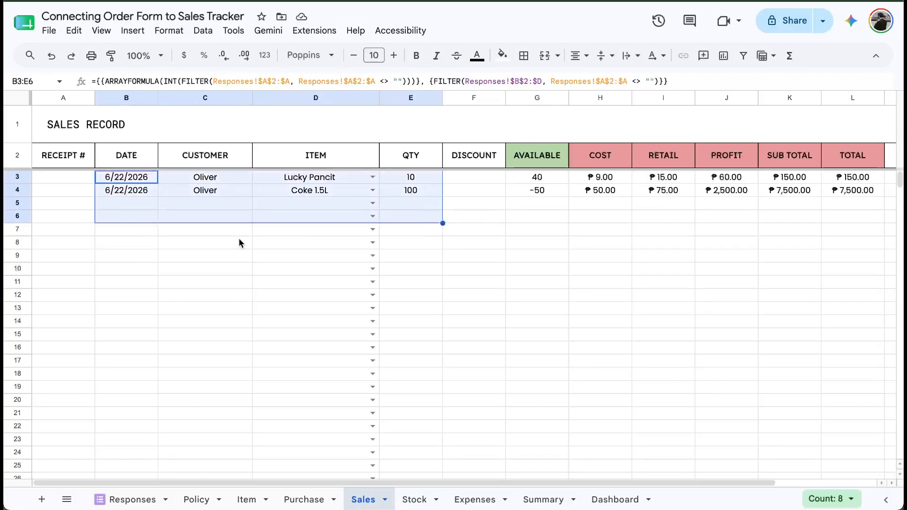
key("ctrl+grave")
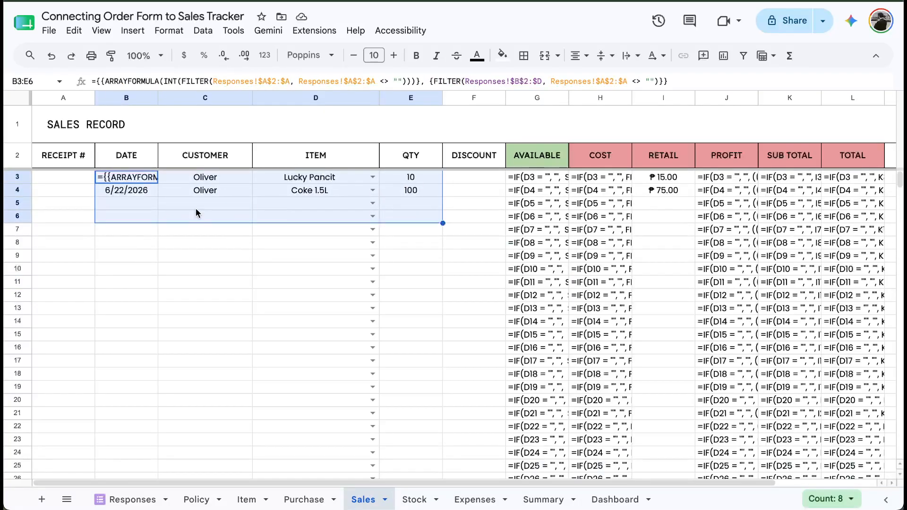
Examine how the two FILTER parts of the B3 formula fill the DATE column and the CUSTOMER to QTY columns, leaving the formula unedited.
left_click_drag(133, 179, 387, 309)
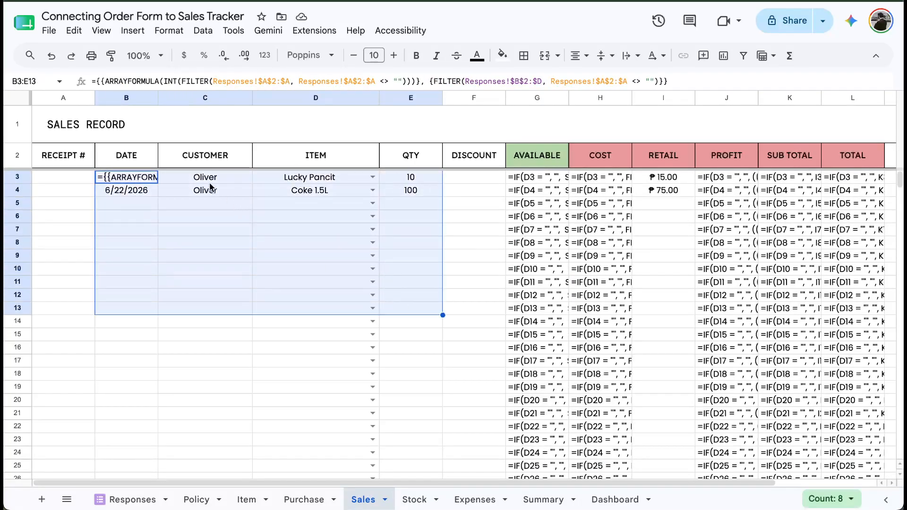
double_click(148, 178)
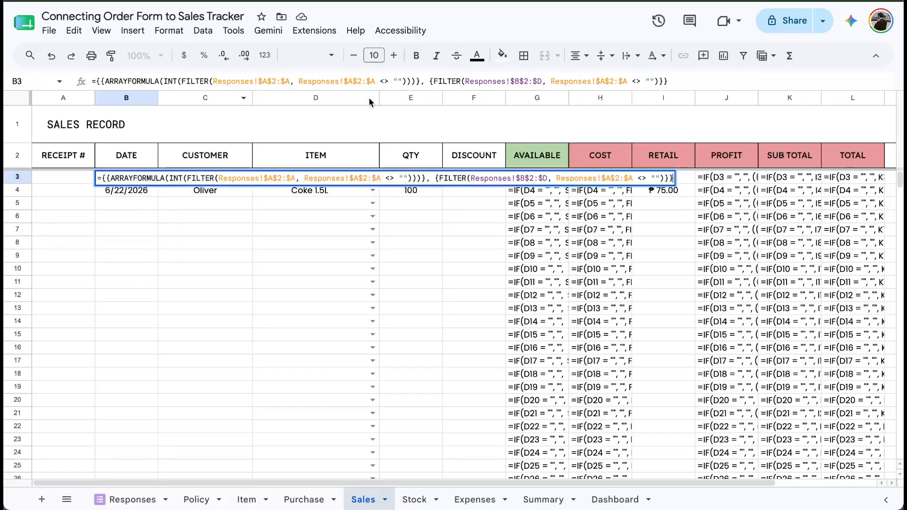
left_click(625, 84)
left_click_drag(670, 82, 416, 88)
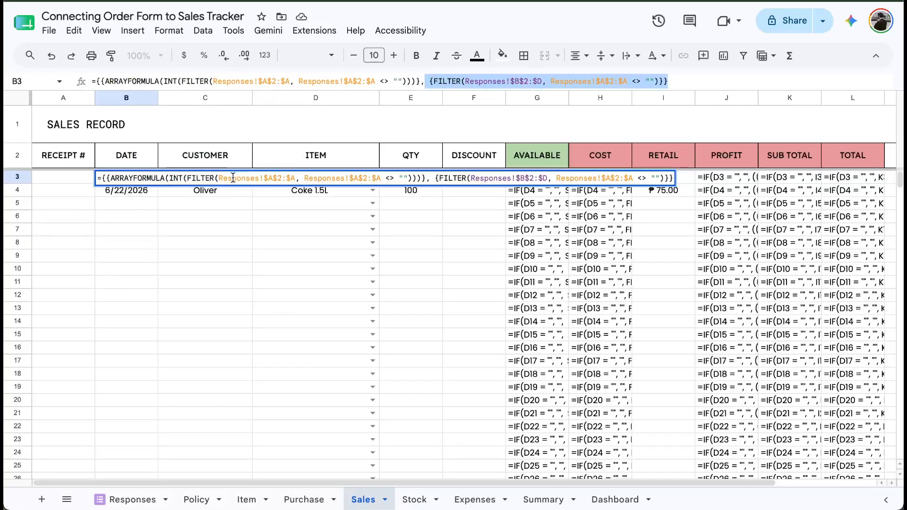
key("Escape")
left_click_drag(210, 179, 431, 443)
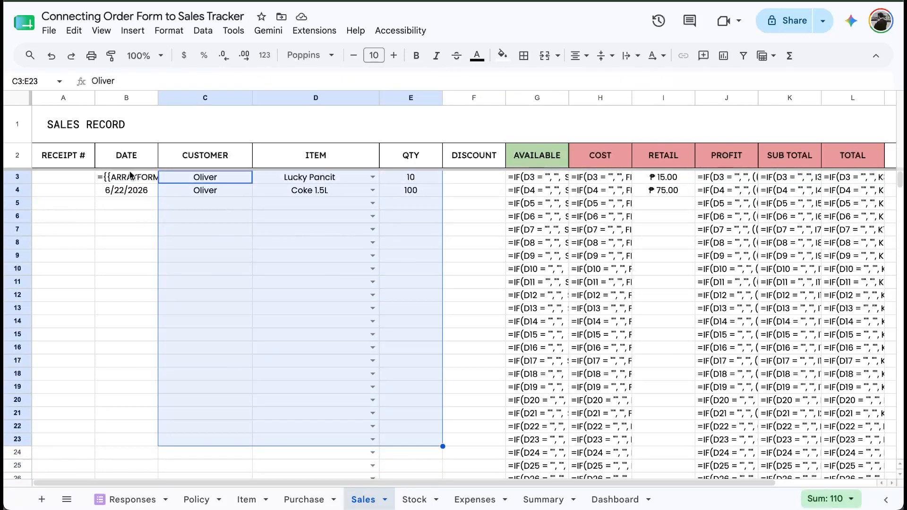
left_click_drag(132, 181, 137, 348)
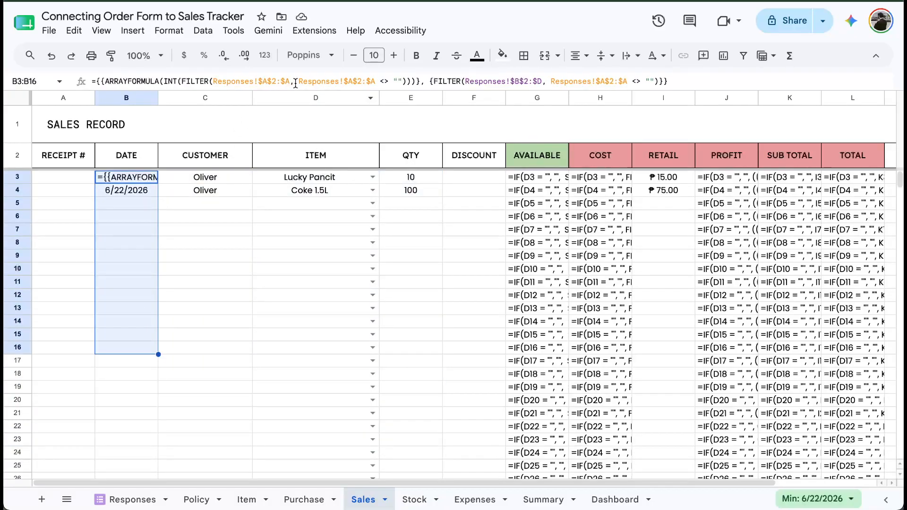
left_click_drag(298, 81, 401, 79)
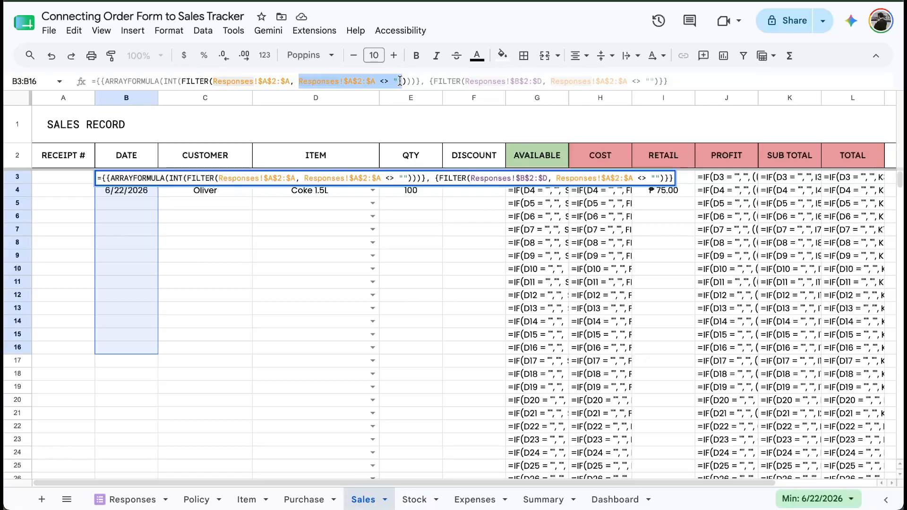
left_click_drag(429, 81, 650, 83)
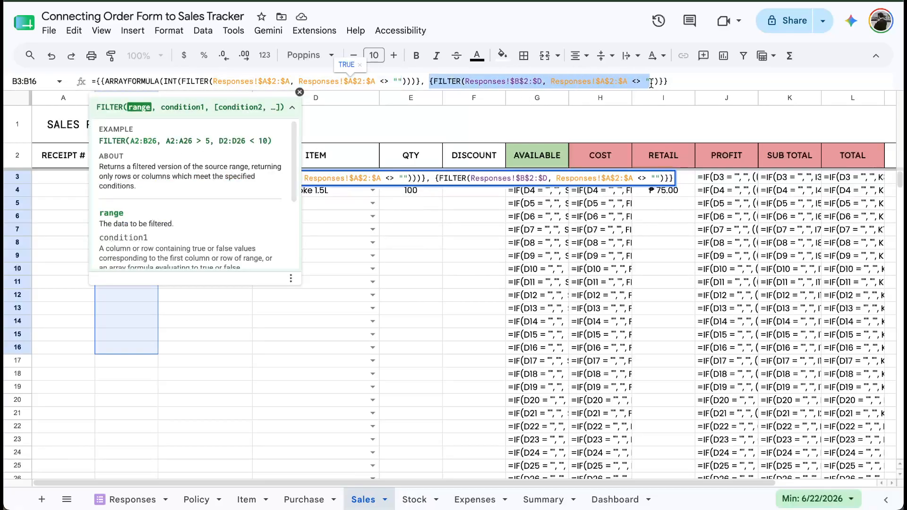
key("Escape")
key("Escape")
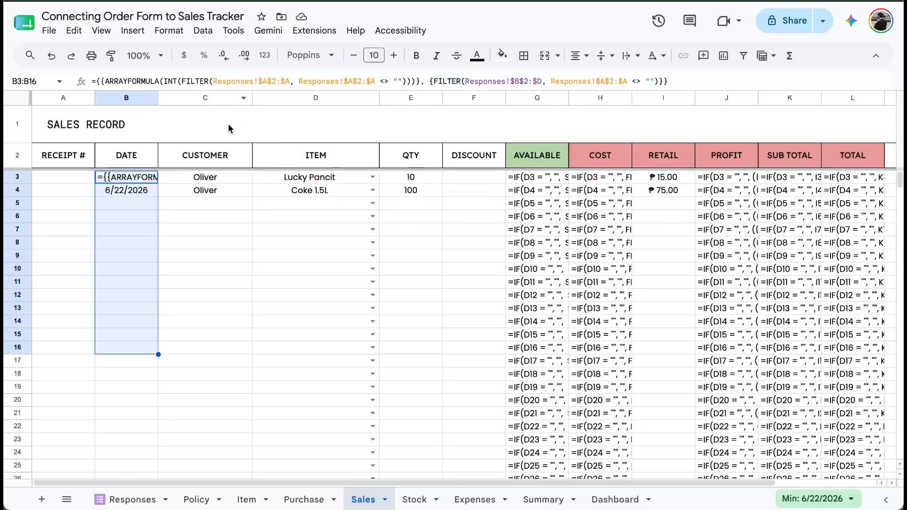
Examine the cells the B3 formula fills and its nested INT, FILTER and ARRAYFORMULA parts and braces, leaving the formula unedited.
left_click_drag(205, 178, 415, 468)
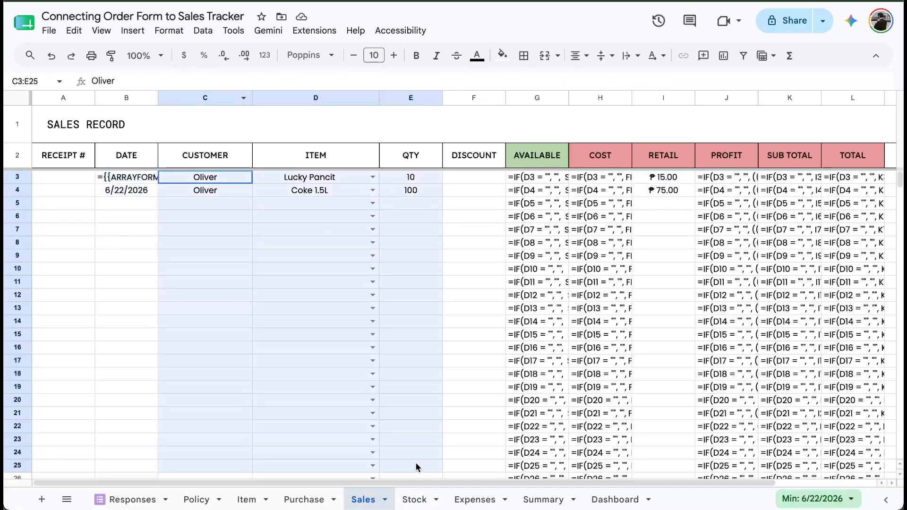
left_click(301, 296)
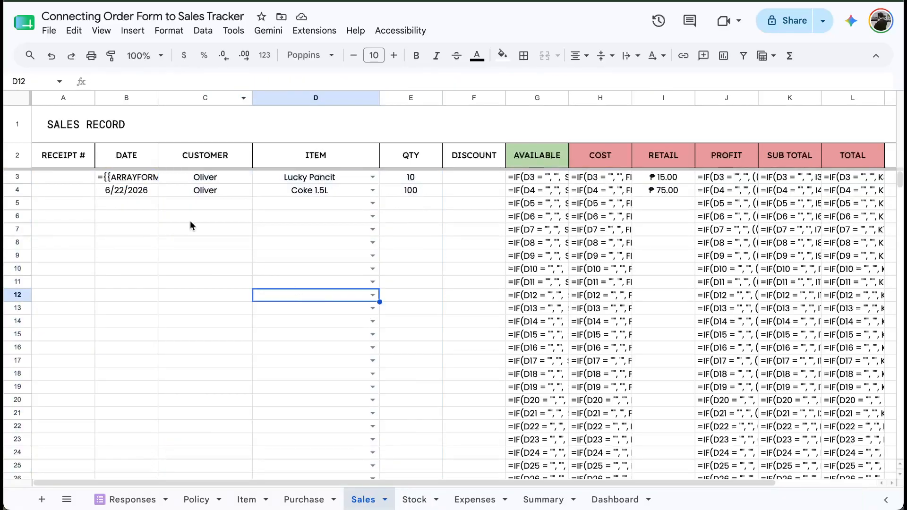
left_click(132, 178)
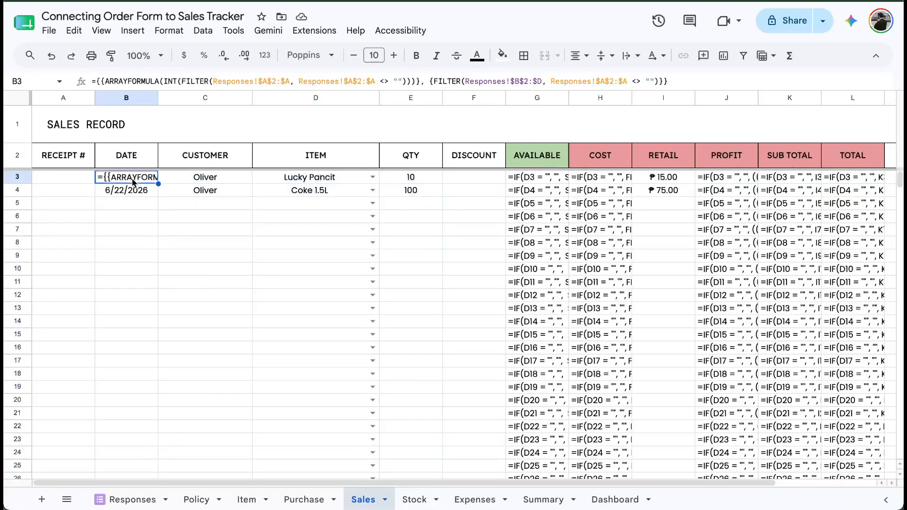
left_click(98, 82)
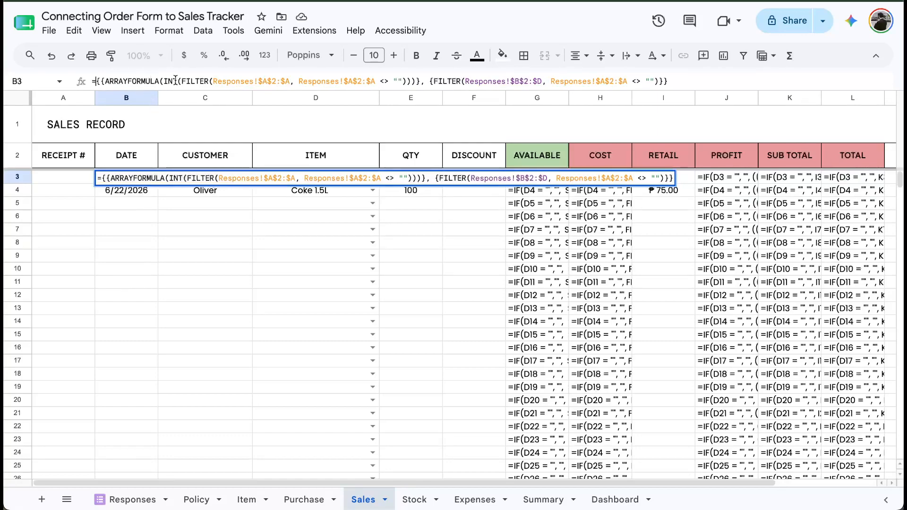
left_click_drag(182, 78, 209, 80)
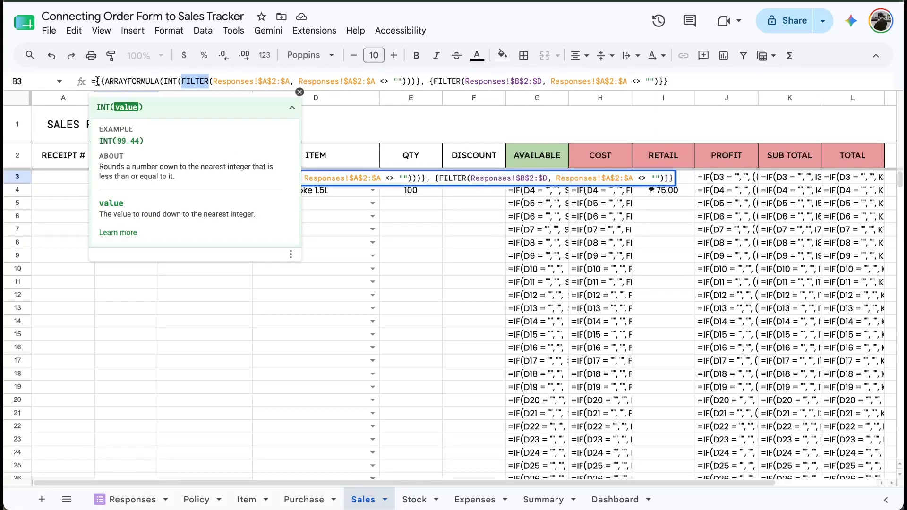
left_click_drag(96, 80, 671, 80)
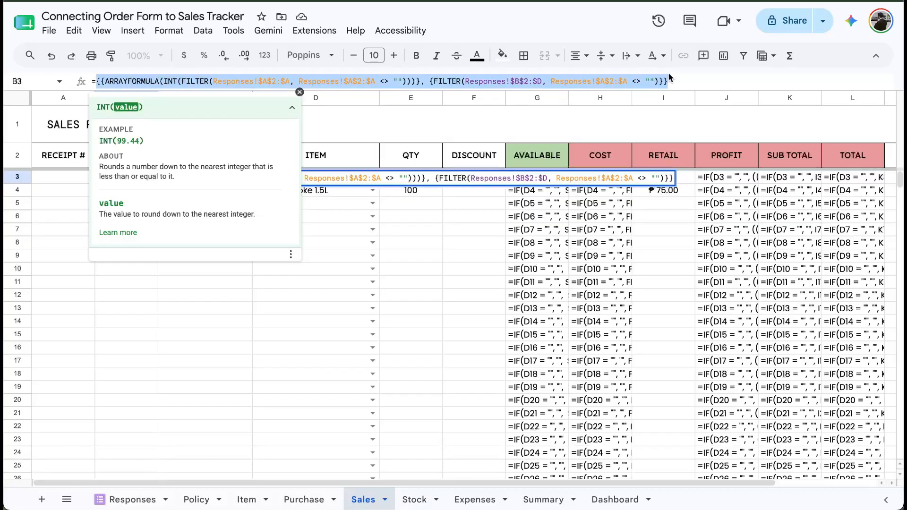
key("Escape")
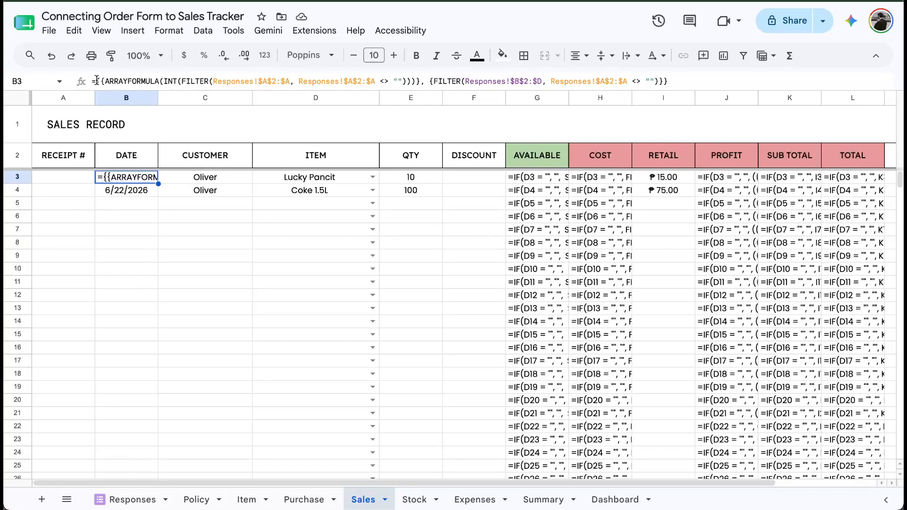
double_click(171, 82)
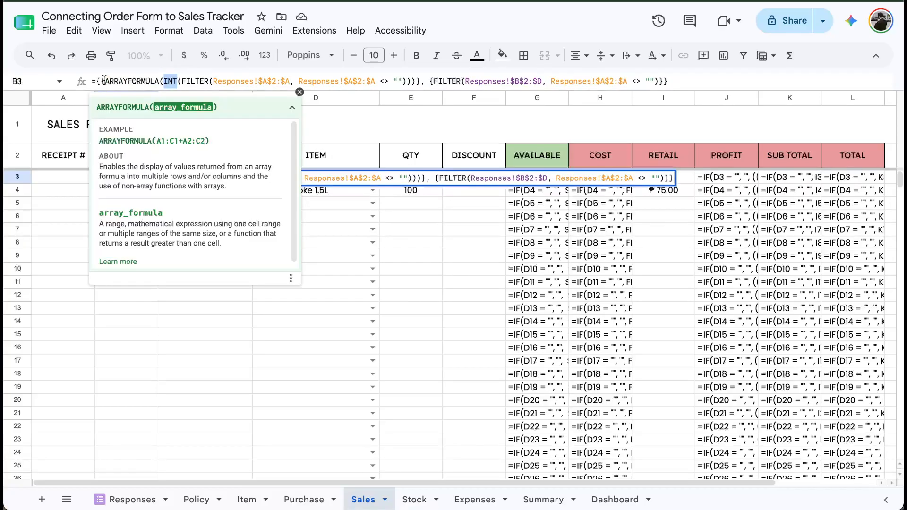
left_click_drag(100, 82, 419, 82)
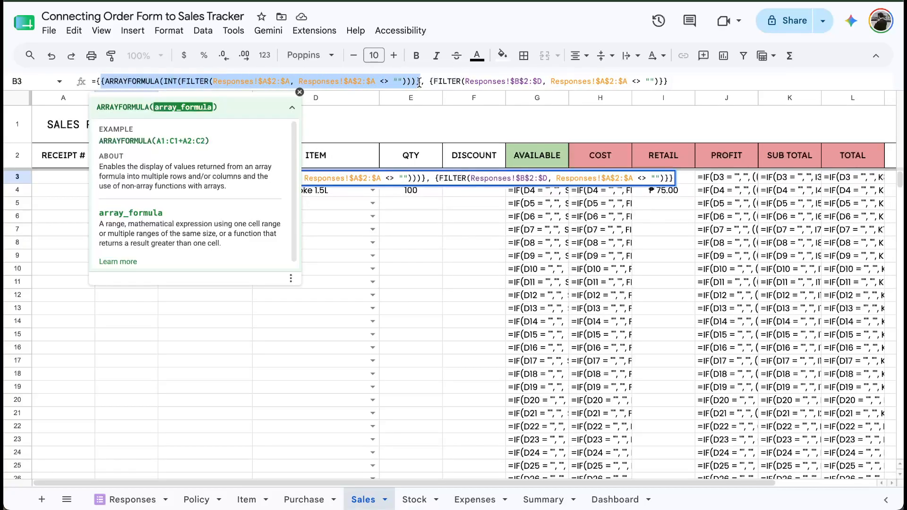
left_click_drag(96, 82, 421, 79)
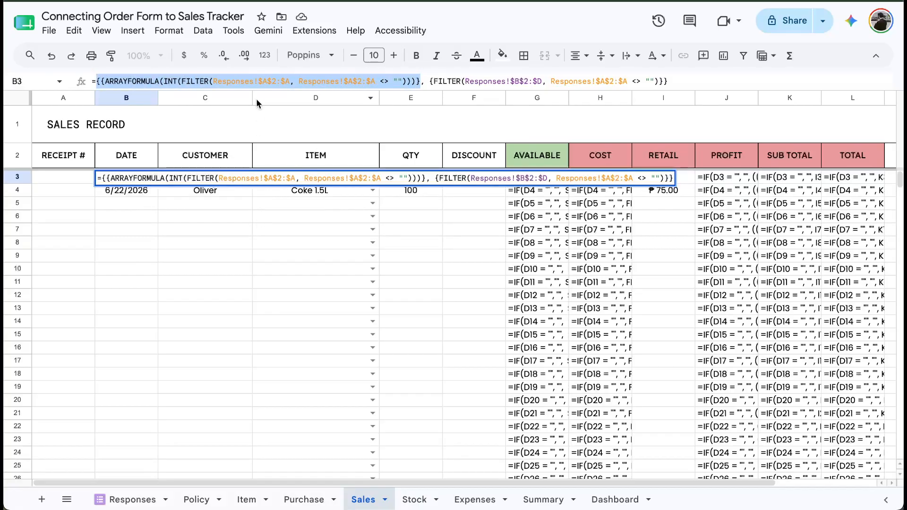
left_click(265, 82)
key("Escape")
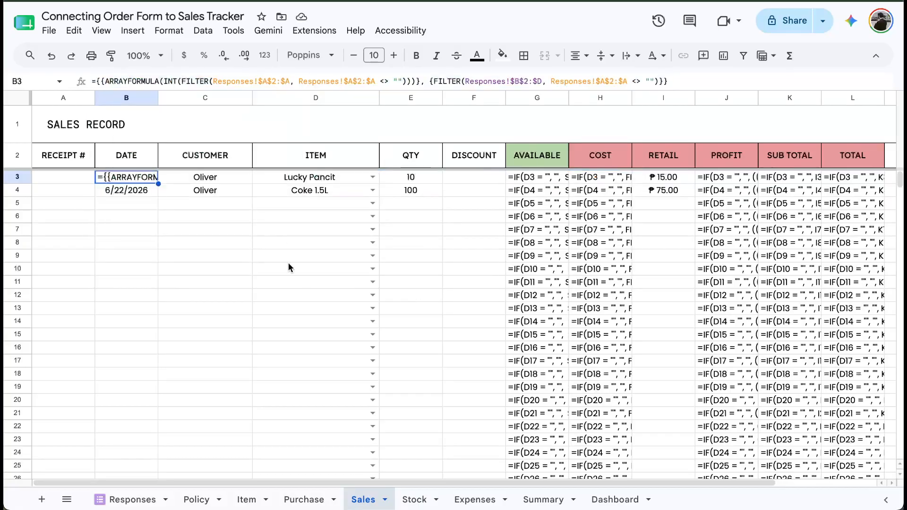
Store a copy of the B3 formula in A5 as plain text, prefixed with an apostrophe.
left_click(287, 265)
left_click(128, 182)
key("Return")
key("super+a")
key("Return")
key("Left")
key("Down")
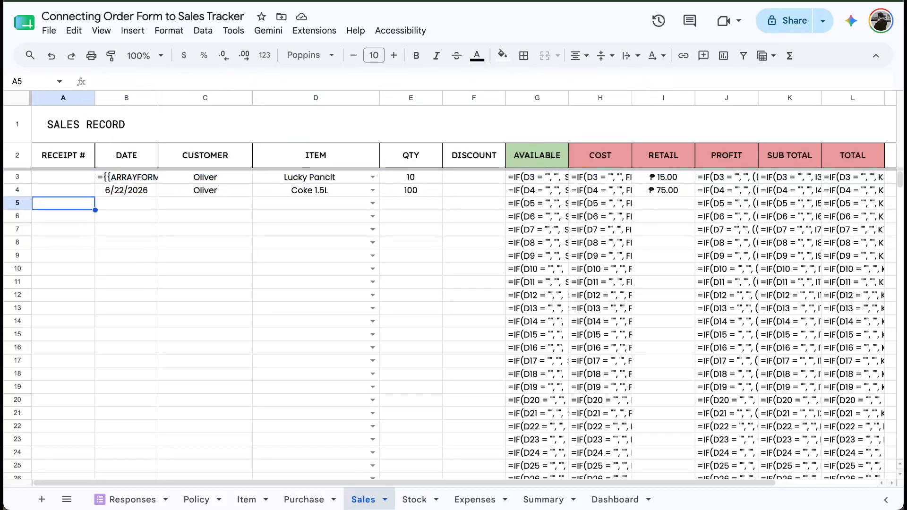
key("Up")
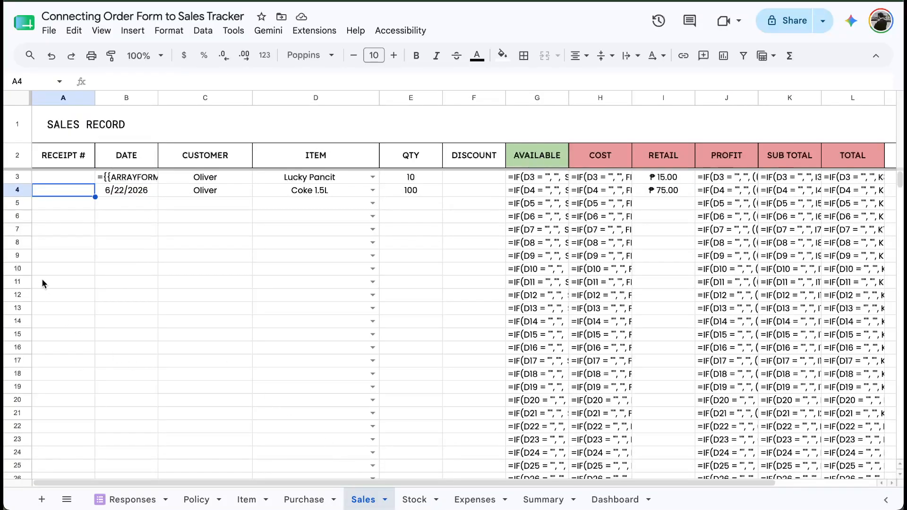
key("Down")
key("Return")
type("'={{ARRAYFORMULA(INT(FILTER(Responses!$A$2:$A, Responses!$A$2:$A <> \"\")))}, {FILTER(Responses!$B$2:$D, Responses!$A$2:$A <> \"\")}}")
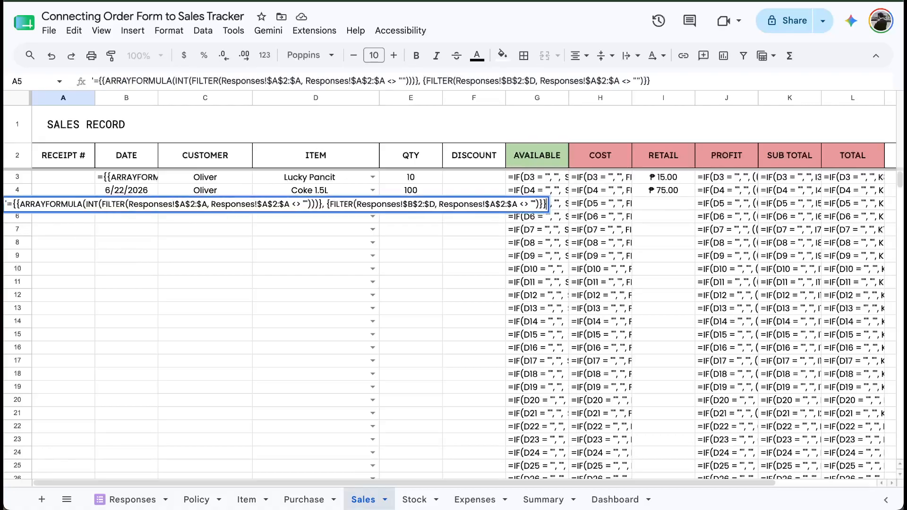
Display values instead of formulas on the Sales sheet and set the text wrapping of A5 to clip.
key("ctrl+grave")
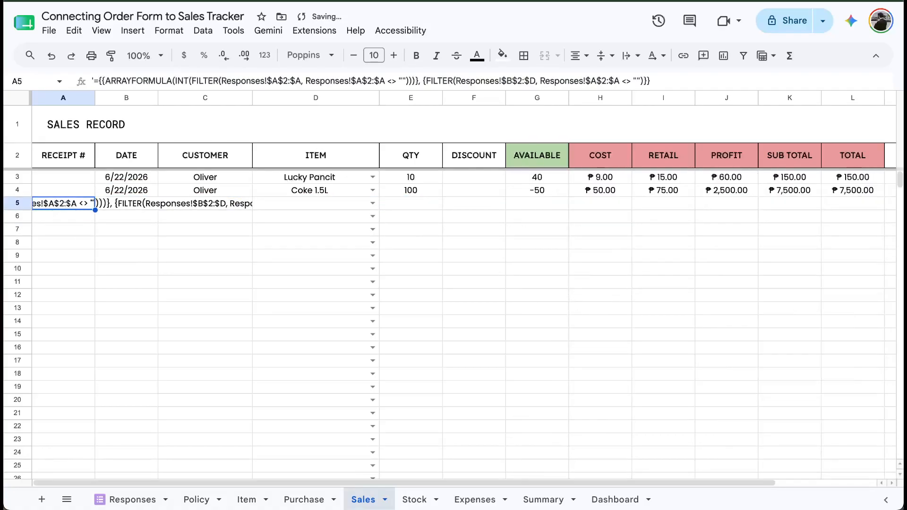
left_click(630, 56)
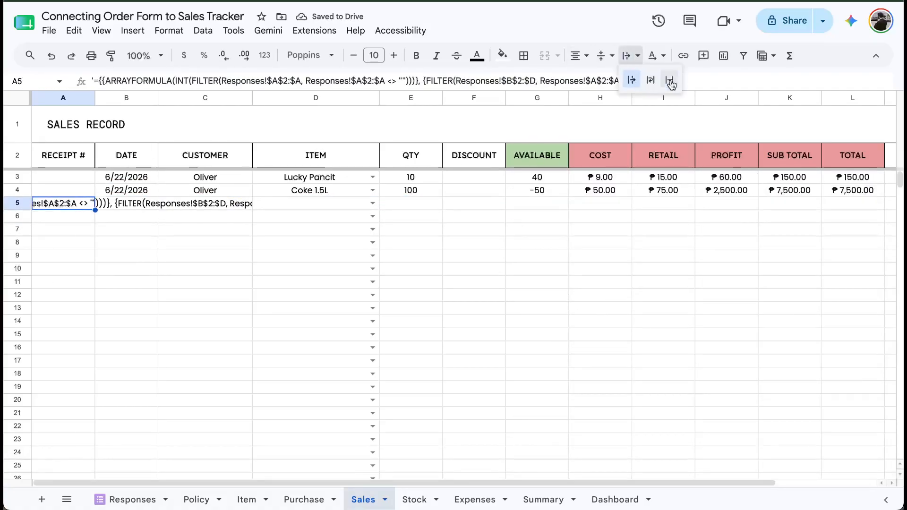
left_click(670, 81)
Overwrite the formula in B3 with the beginning of a QUERY function, =QUERY(.
left_click(125, 179)
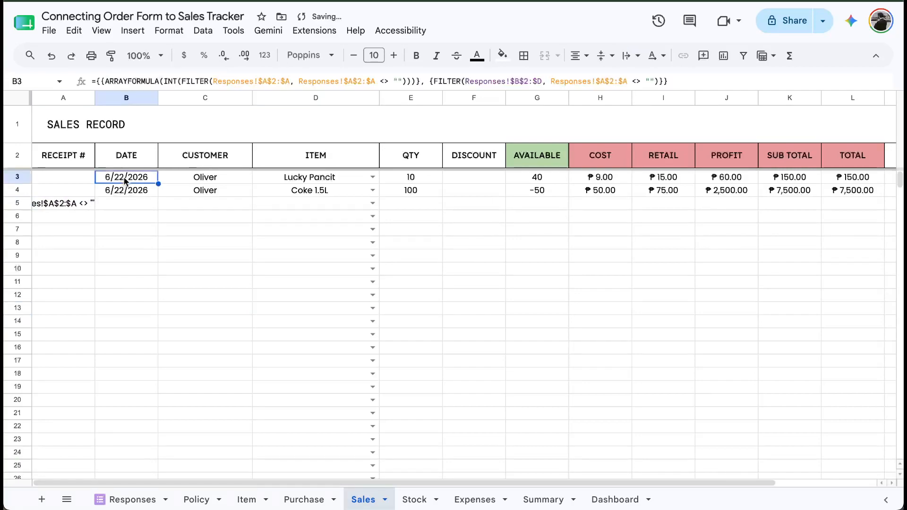
type("=")
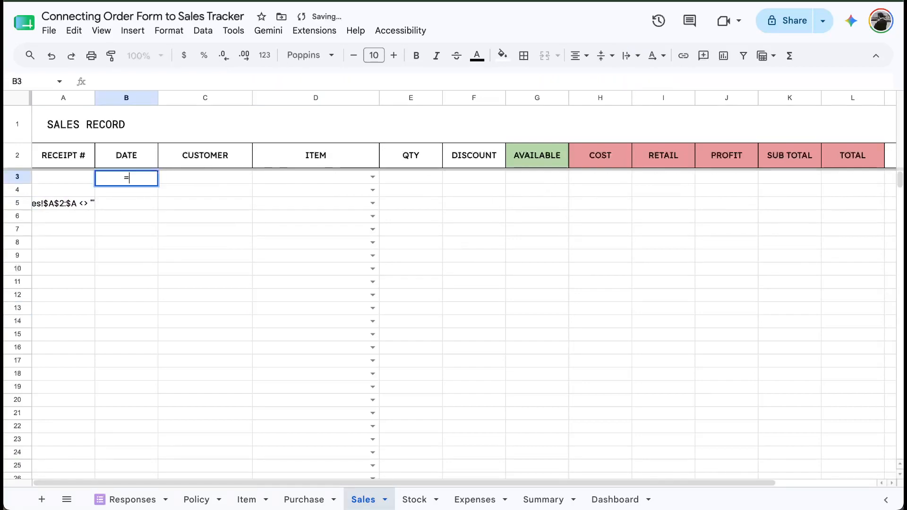
type("QUERY")
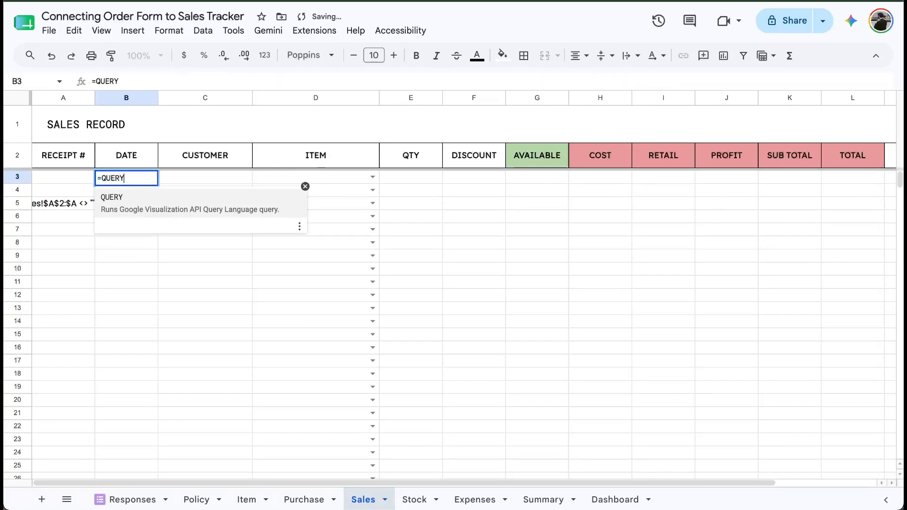
type("(")
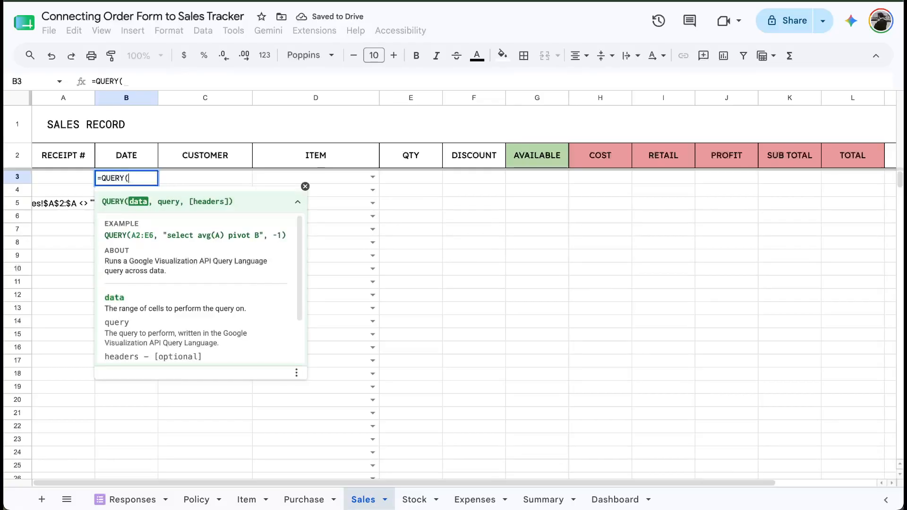
type("I")
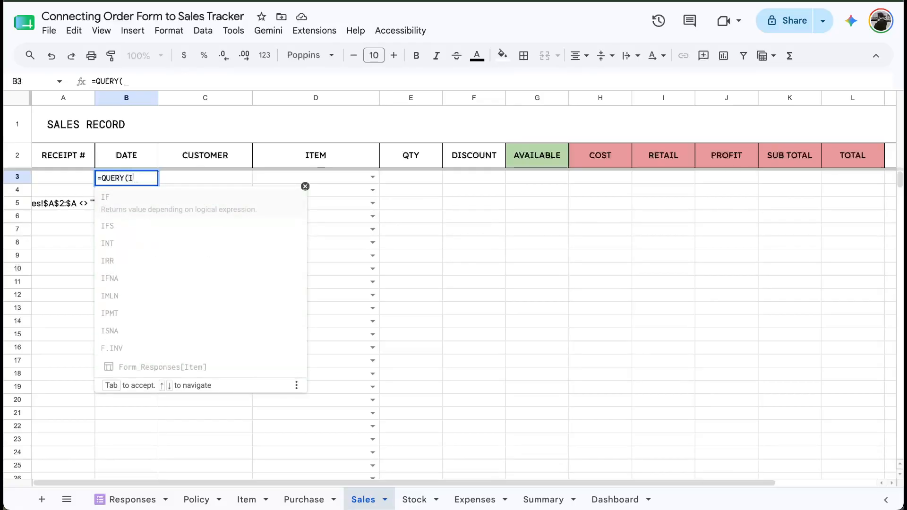
type("MPORTRANGE(")
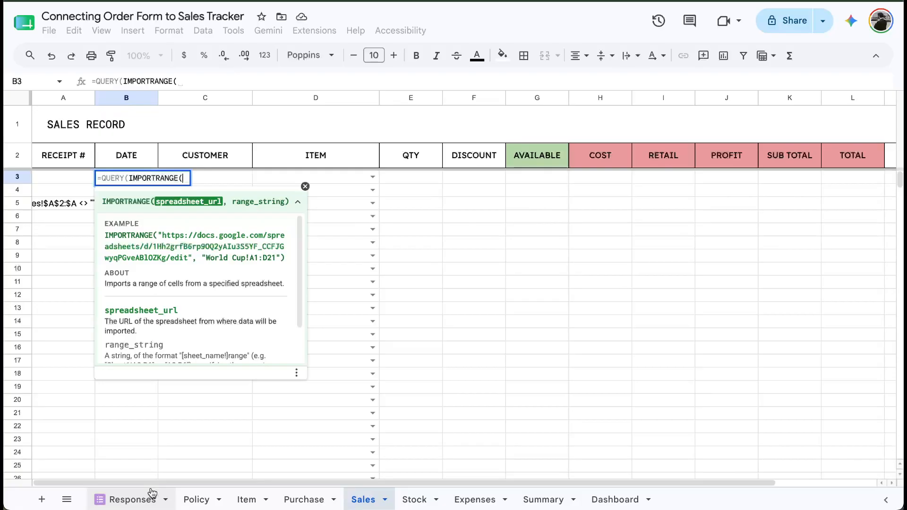
key("BackSpace")
key("BackSpace")
key("BackSpace")
key("BackSpace")
key("BackSpace")
key("BackSpace")
key("BackSpace")
key("BackSpace")
key("BackSpace")
key("BackSpace")
key("BackSpace")
key("BackSpace")
Enter the braced, absolute timestamp range {Responses!$A$2:$A} as the data argument of the QUERY in B3.
type("{")
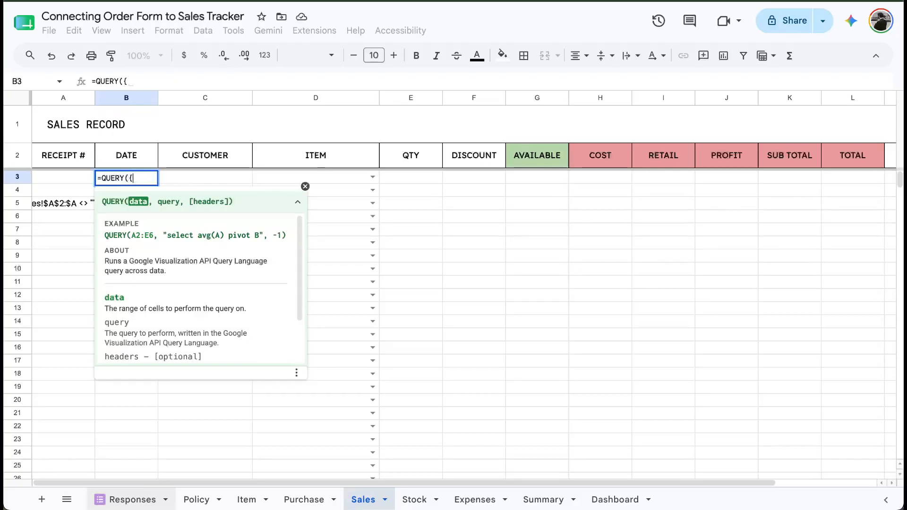
left_click(150, 502)
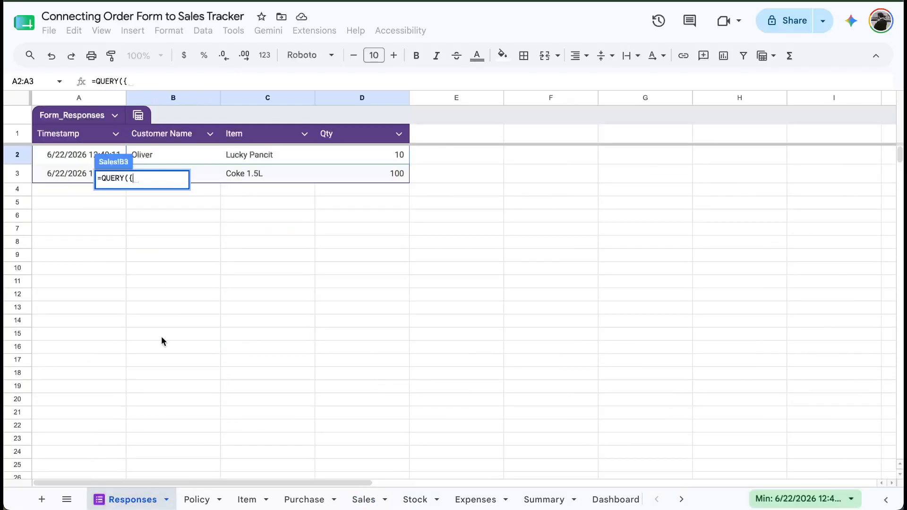
left_click(76, 155)
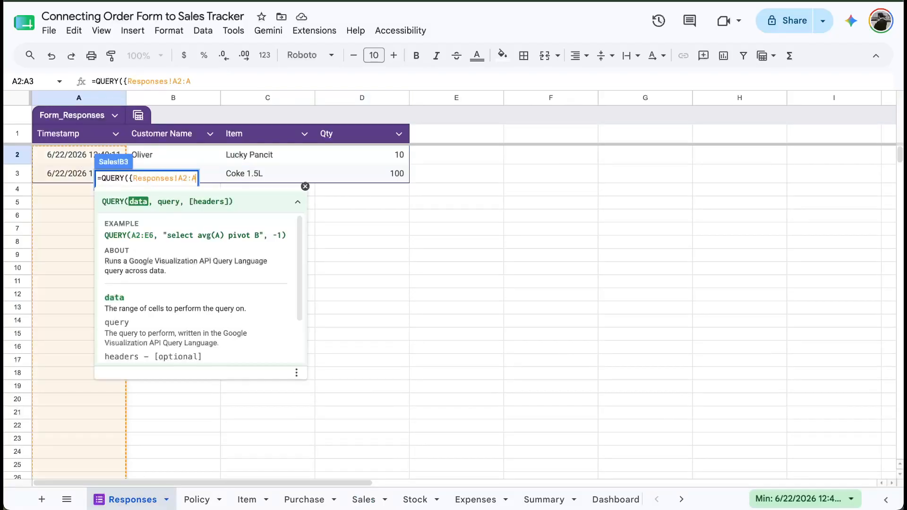
key("F4")
type("}")
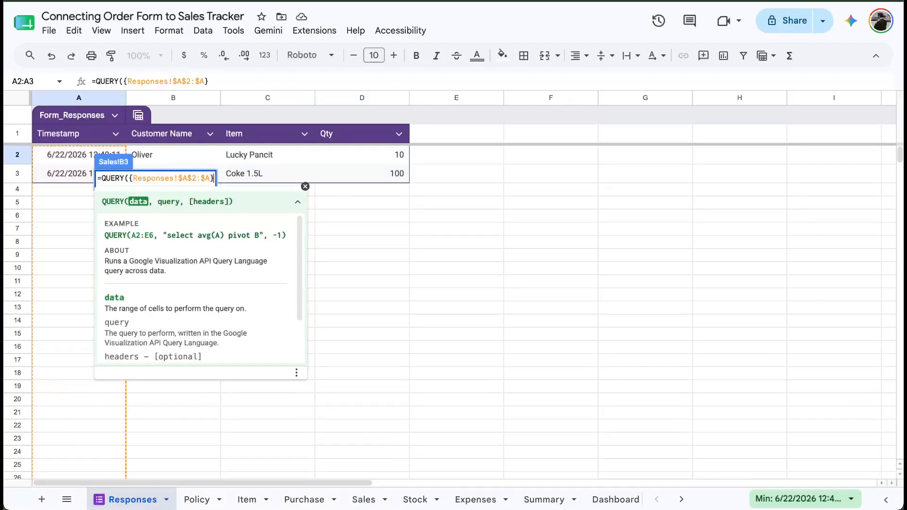
Wrap the braced Responses!$A$2:$A range inside the QUERY in an INT function.
left_click(123, 80)
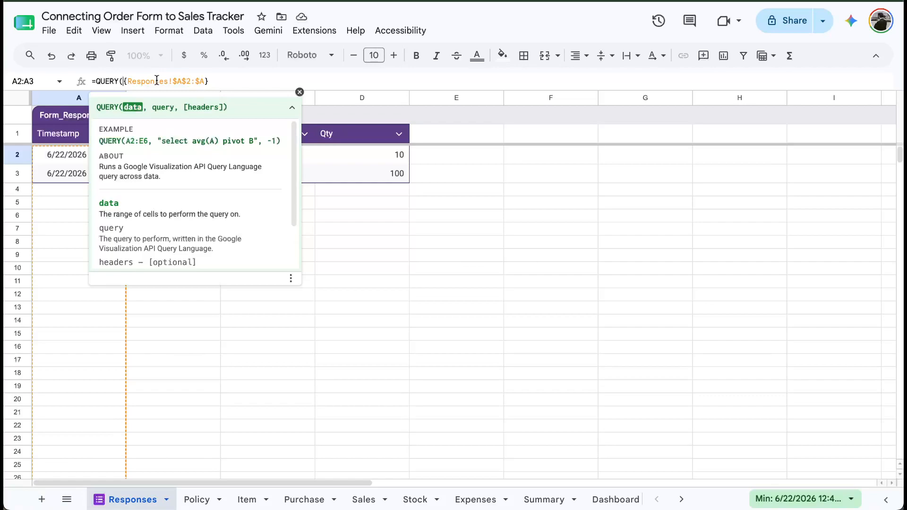
type("INT")
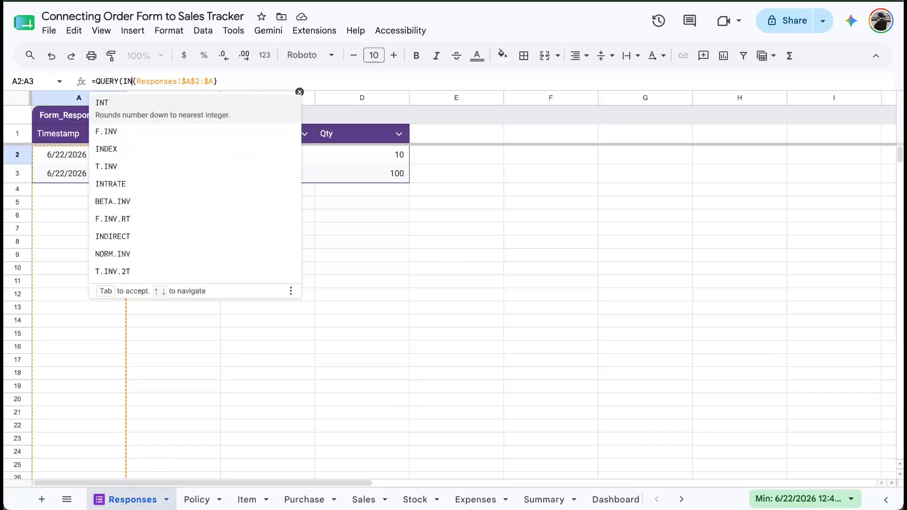
type("(")
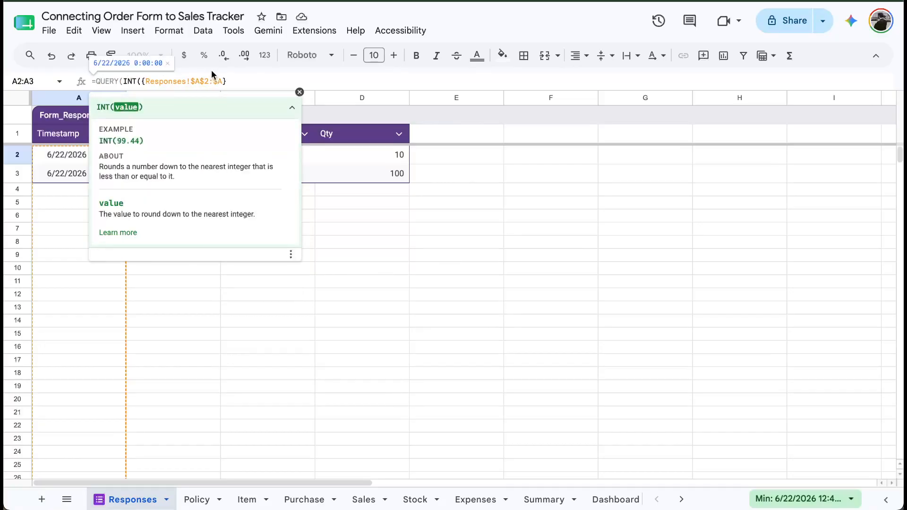
type(")")
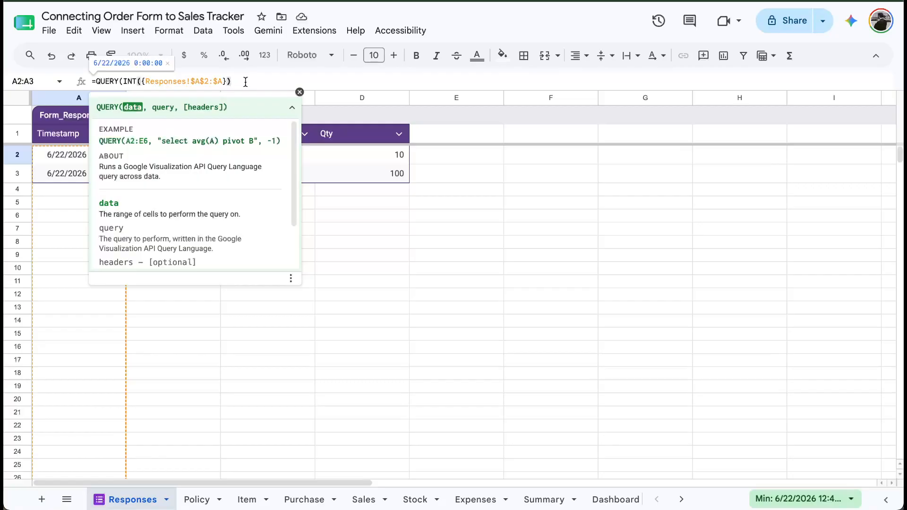
Remove the leading QUERY( from the B3 formula and commit it as =INT({Responses!$A$2:$A}).
left_click(124, 81)
key("BackSpace")
key("BackSpace")
key("BackSpace")
key("BackSpace")
key("BackSpace")
key("BackSpace")
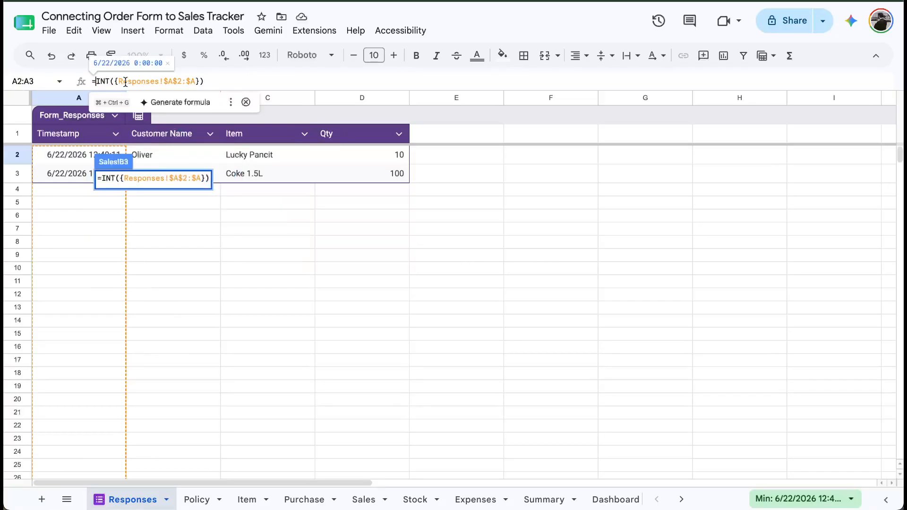
key("Return")
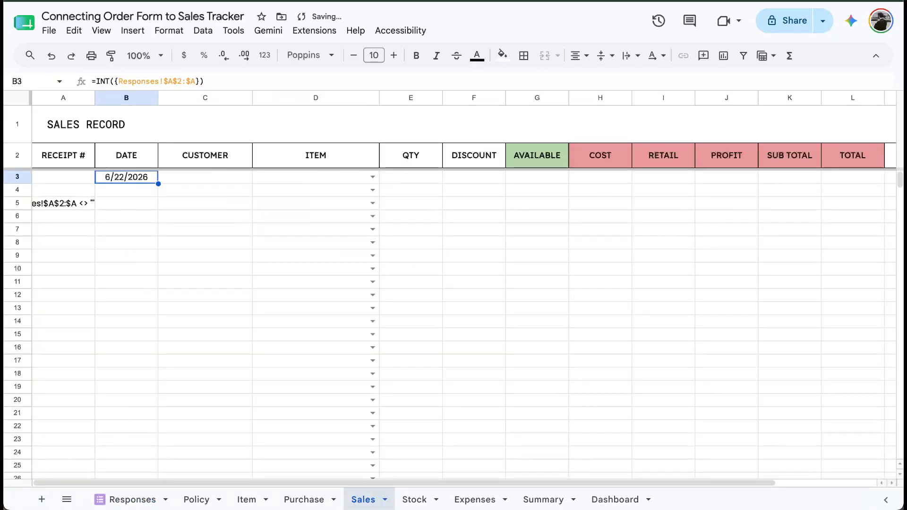
Move the braces in the B3 formula outside INT so it reads ={INT(Responses!$A$2:$A)}.
left_click(118, 81)
key("BackSpace")
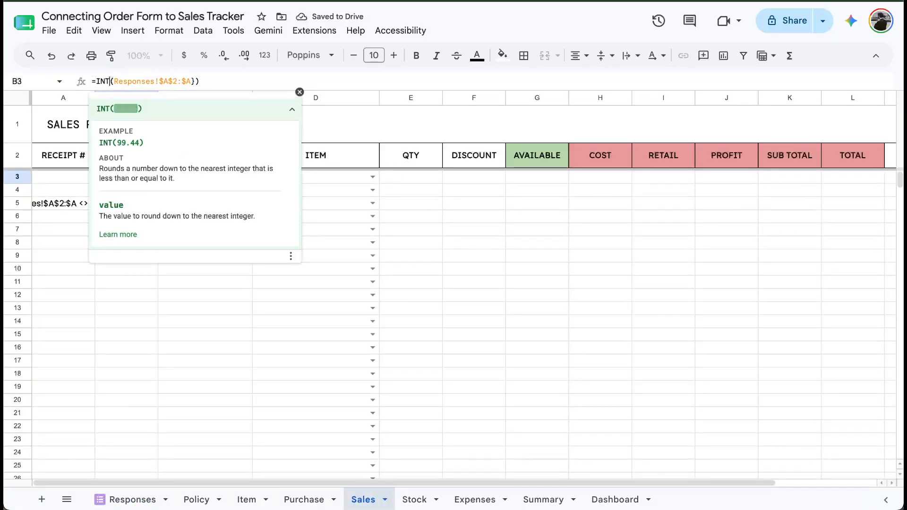
key("Left")
key("Left")
key("Left")
type("{")
key("End")
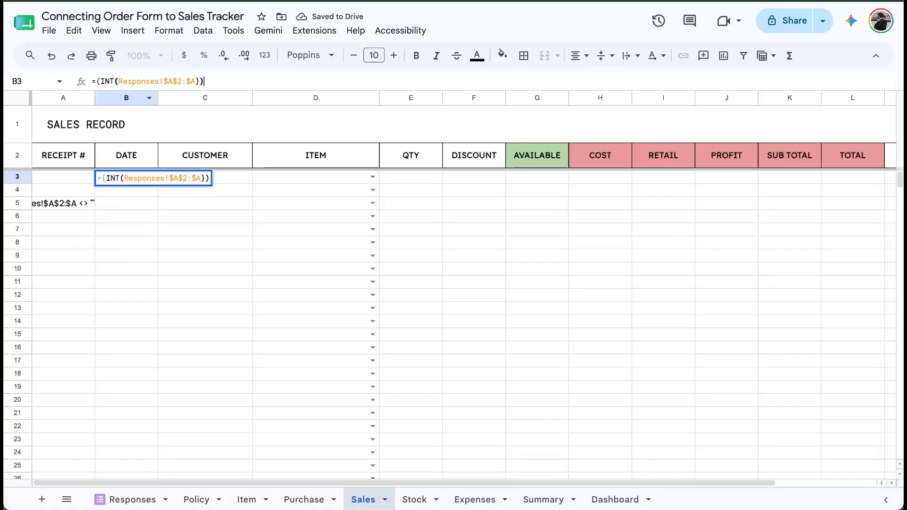
key("BackSpace")
key("BackSpace")
type(")")
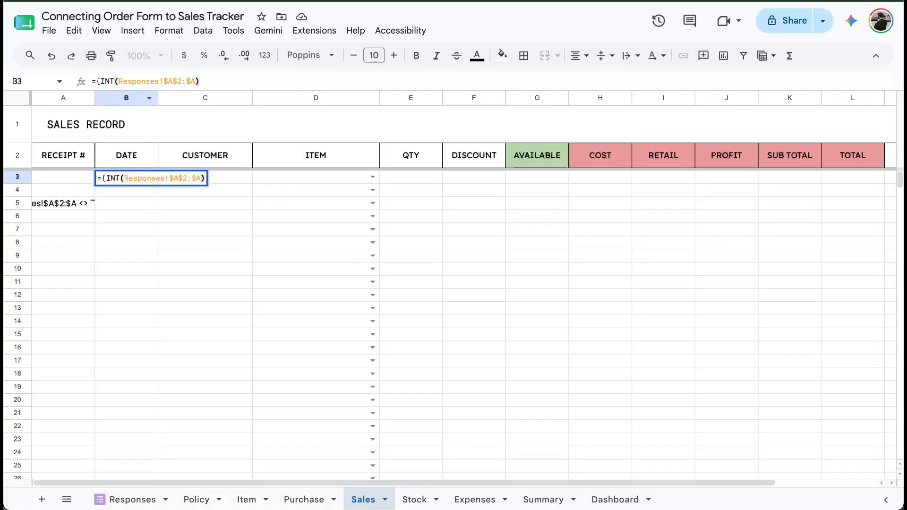
type("}")
key("Return")
key("Up")
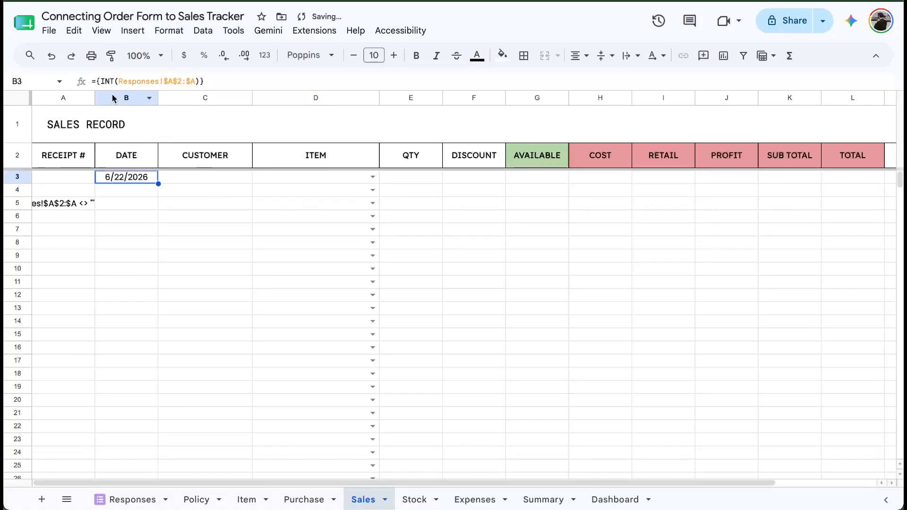
Remove the braces from the B3 formula and commit it as =ArrayFormula(INT(Responses!$A$2:$A)).
left_click(101, 80)
key("BackSpace")
key("End")
key("BackSpace")
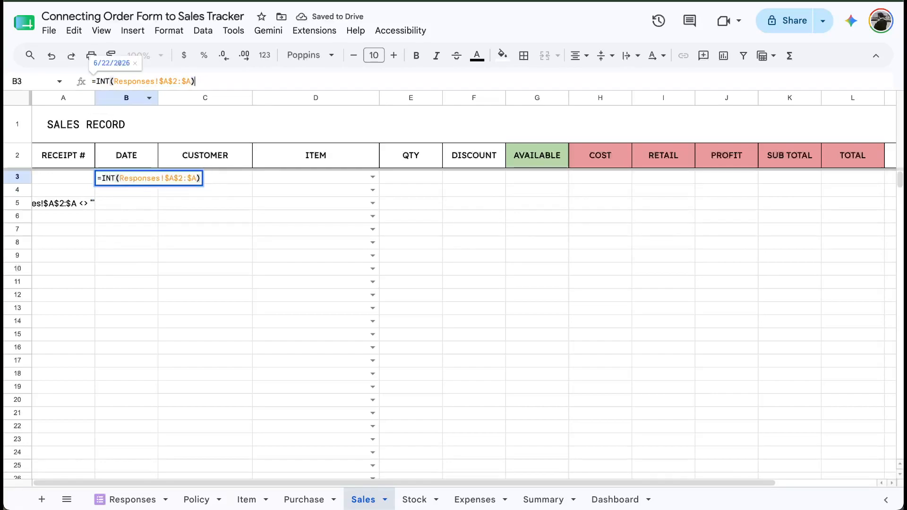
key("ctrl+shift+Return")
key("Return")
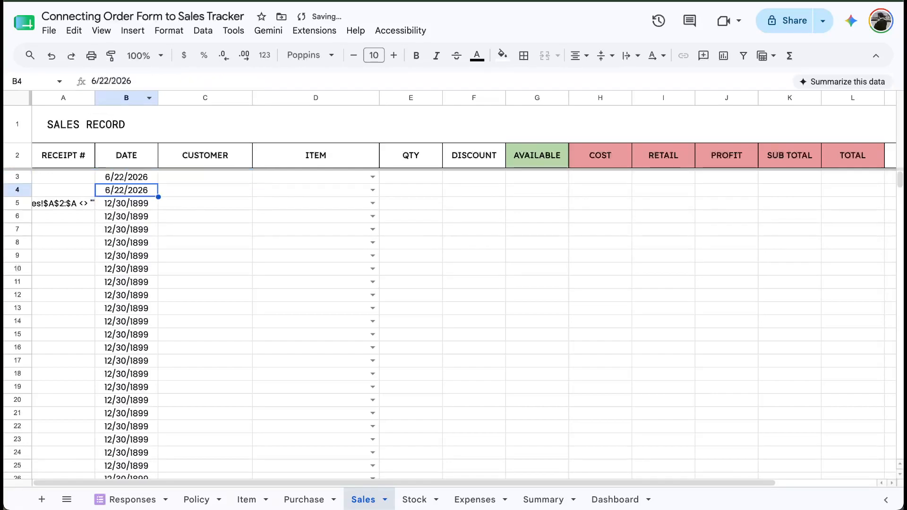
Append the braced, absolute range {Responses!$B$2:$D} to the B3 formula after a semicolon and commit it.
key("Up")
left_click(276, 78)
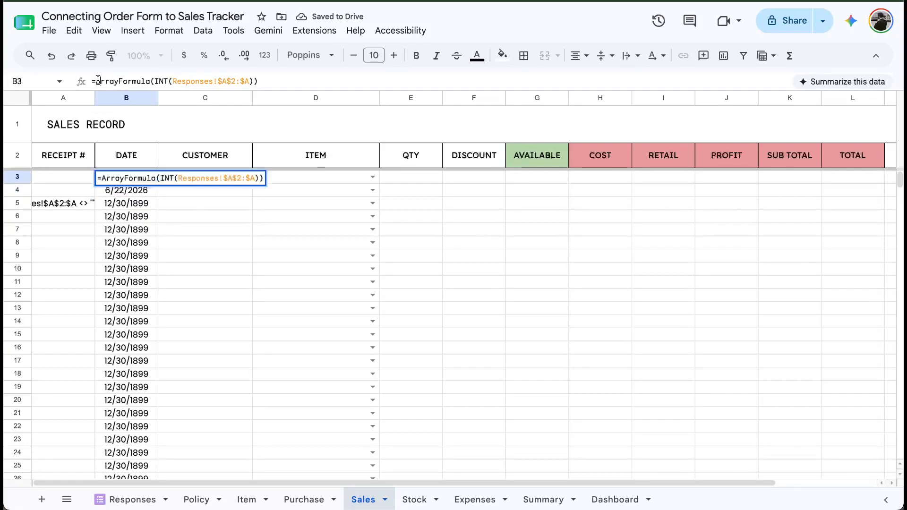
type("; ")
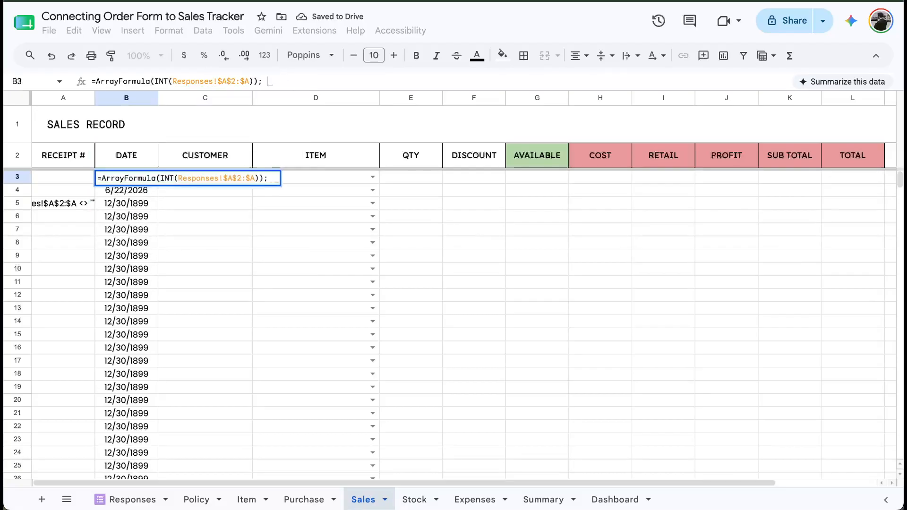
type("{")
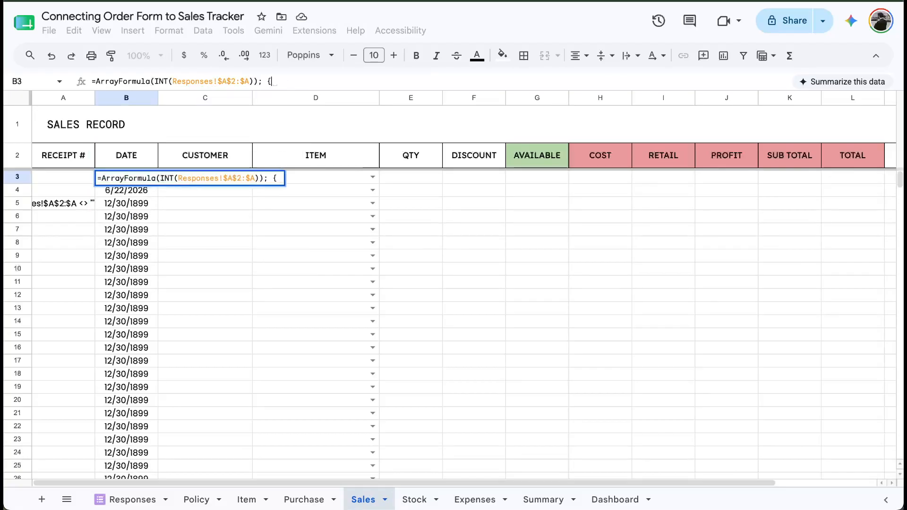
left_click(125, 499)
left_click_drag(183, 161, 360, 162)
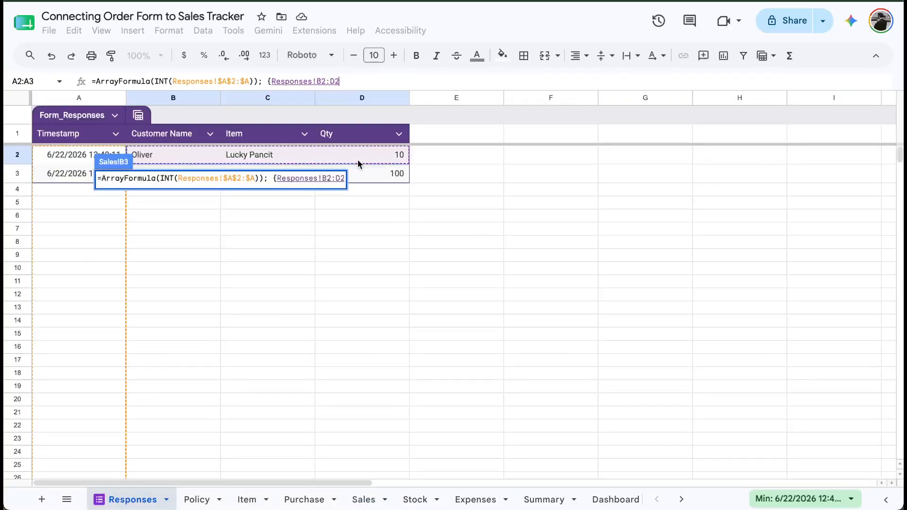
key("BackSpace")
key("F4")
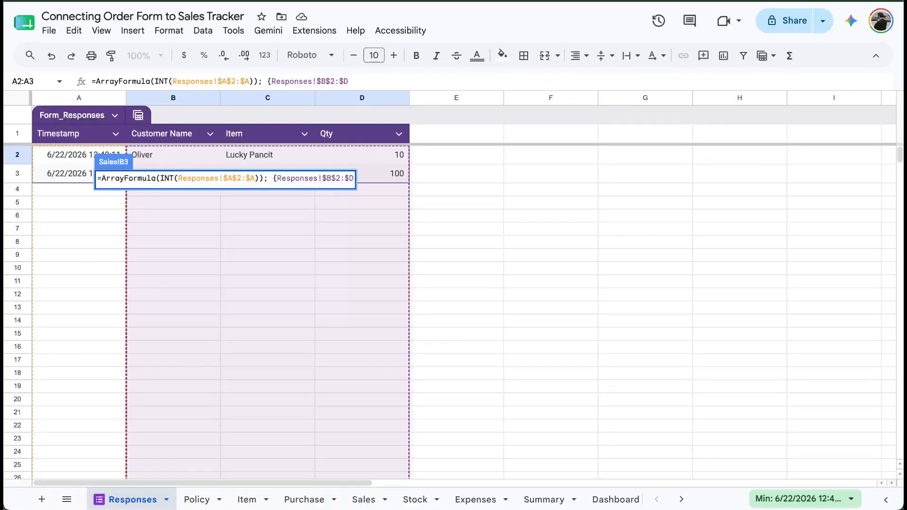
type("}")
key("Return")
key("Up")
key("Down")
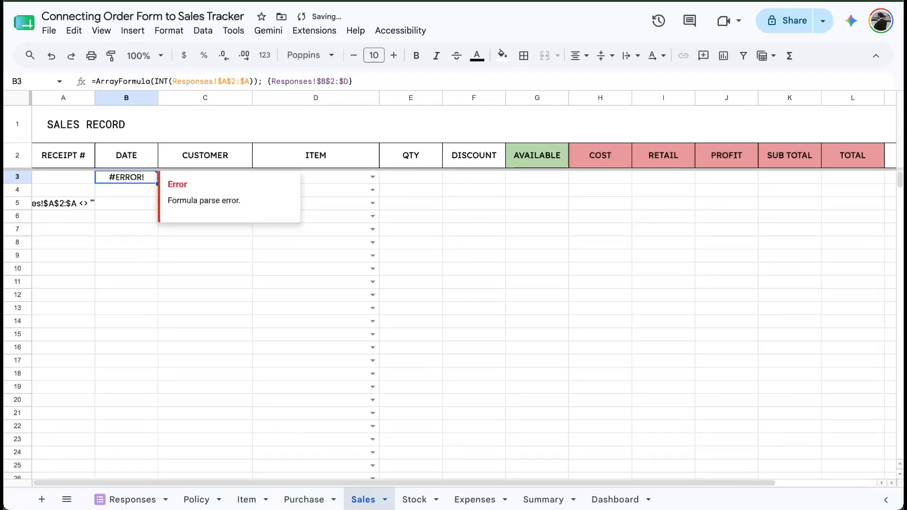
Replace the semicolon between the two parts of the B3 formula with a comma and commit it.
key("Return")
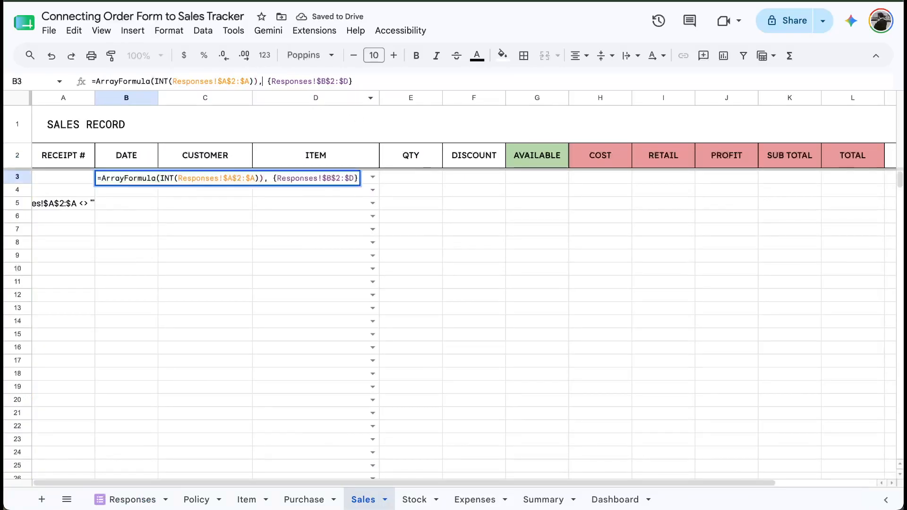
key("Return")
key("Up")
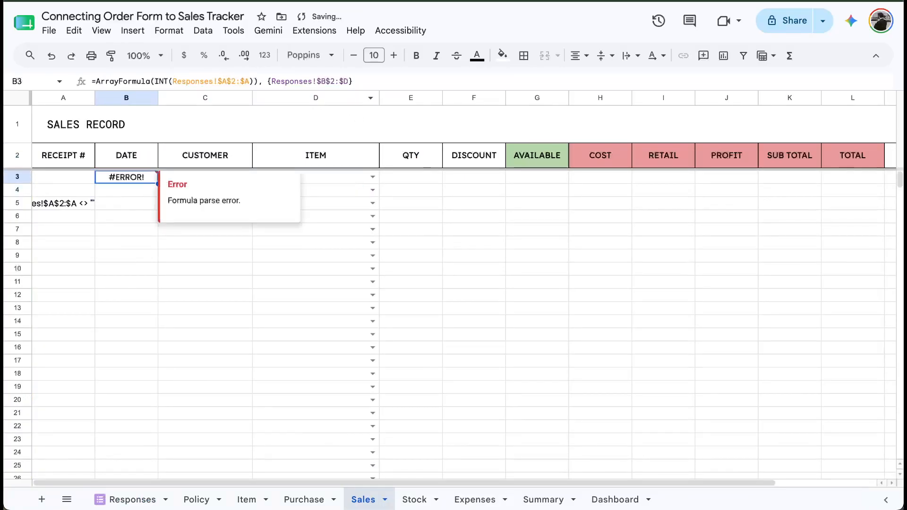
Enclose the ArrayFormula part of the B3 formula in its own braces, giving ={ArrayFormula(INT(Responses!$A$2:$A))}, {Responses!$B$2:$D}.
left_click(258, 80)
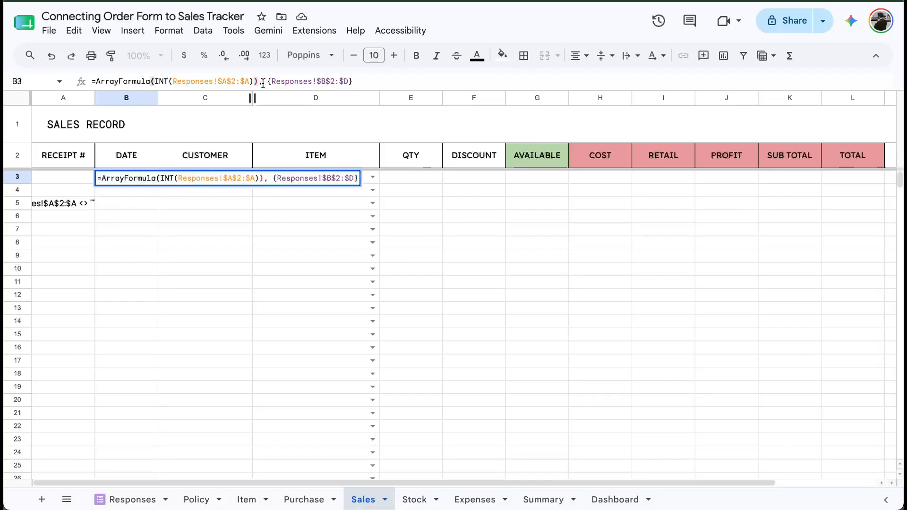
type("}")
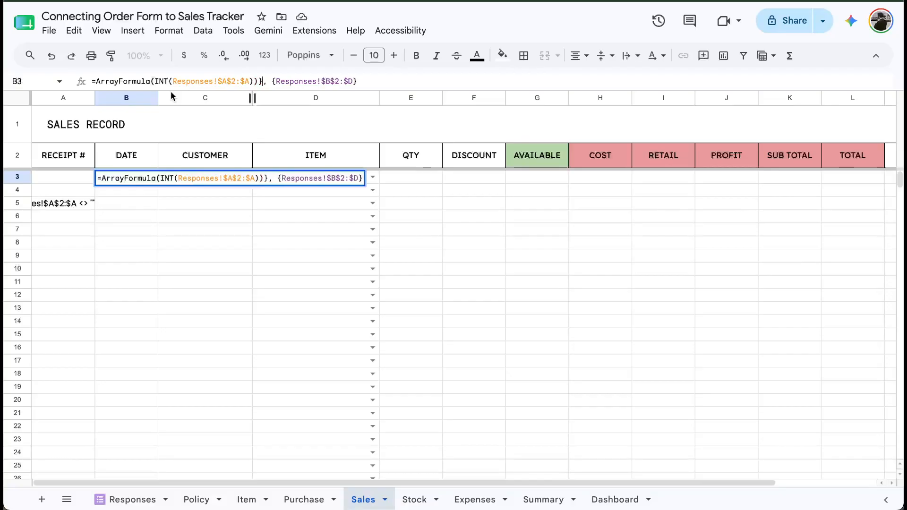
left_click(95, 81)
type("{")
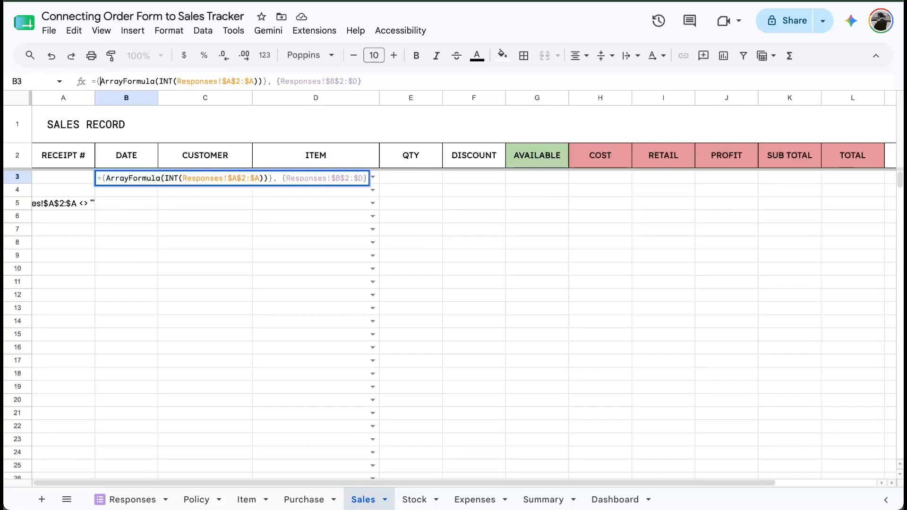
key("Return")
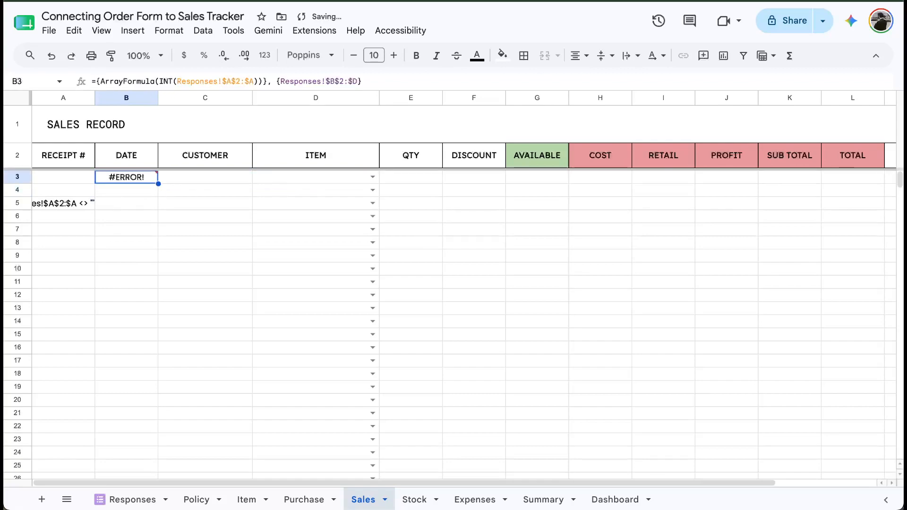
left_click(269, 81)
key("BackSpace")
key("Left")
key("Left")
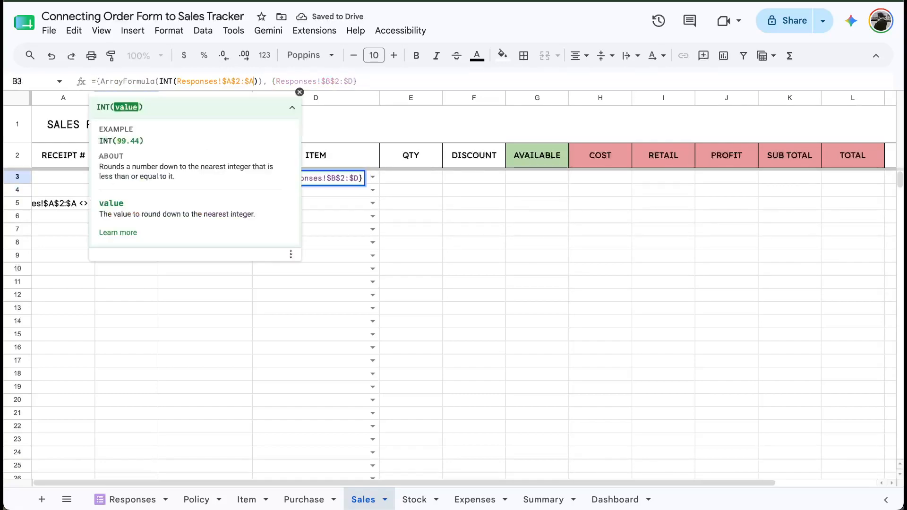
key("Right")
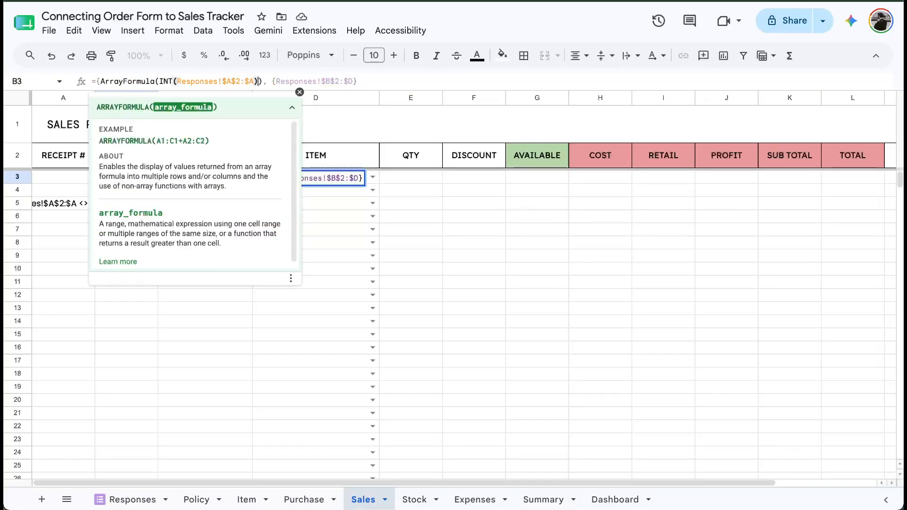
key("Right")
type("}")
Enclose both arrays in outer braces so B3 reads ={{ArrayFormula(INT(Responses!$A$2:$A))}, {Responses!$B$2:$D}}, and look over the filled range.
left_click(366, 81)
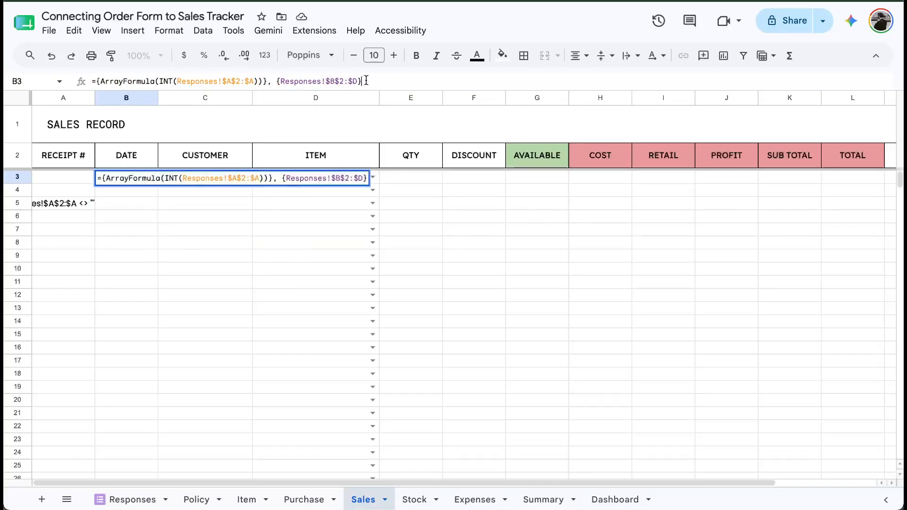
left_click(101, 81)
type("{")
key("Return")
key("Up")
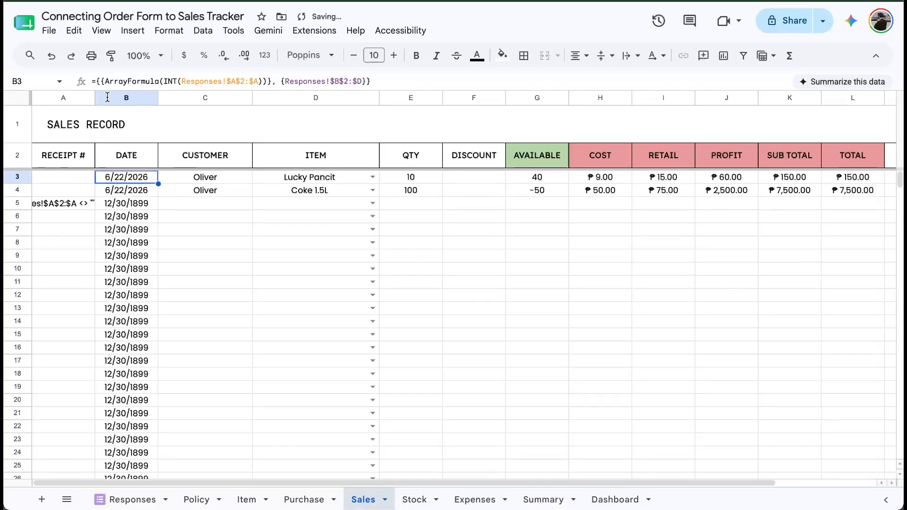
left_click_drag(144, 179, 413, 308)
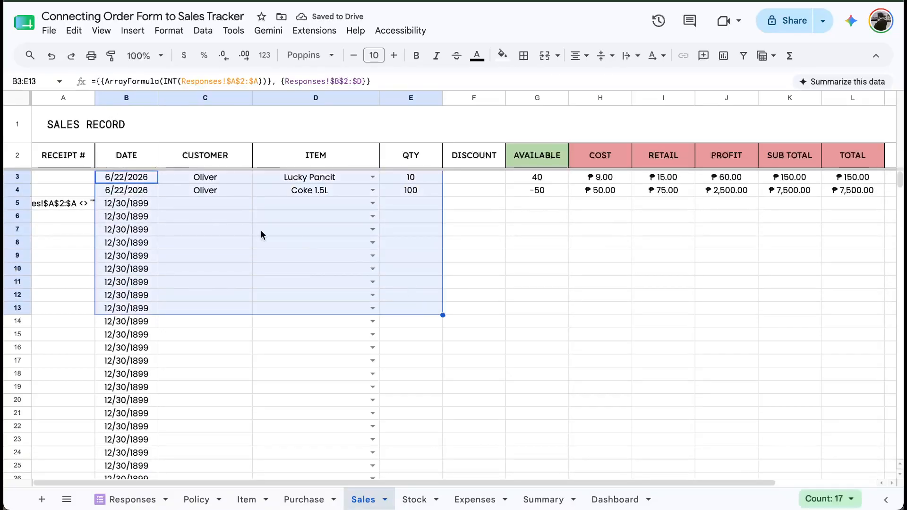
left_click(260, 230)
Remove the inner braces around the ArrayFormula part of B3, giving ={ArrayFormula(INT(Responses!$A$2:$A)), {Responses!$B$2:$D}}.
left_click(149, 171)
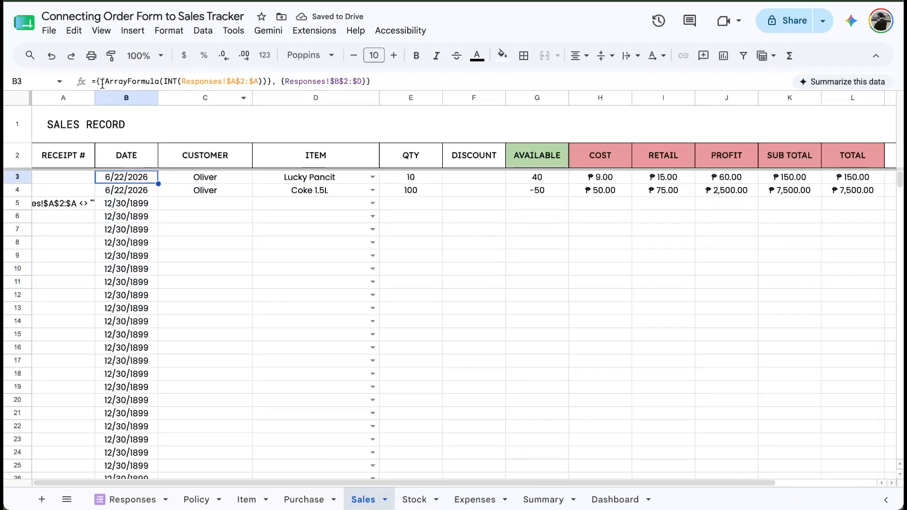
left_click_drag(102, 83, 268, 83)
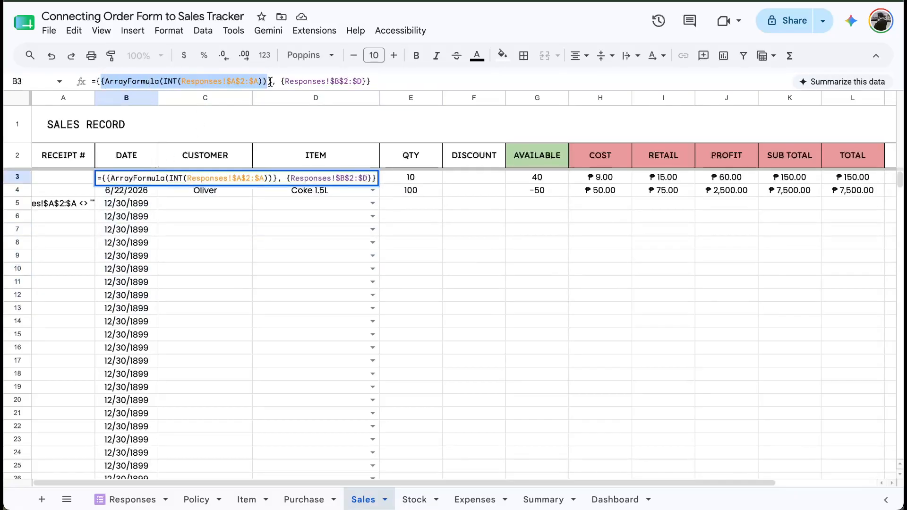
left_click(271, 83)
key("BackSpace")
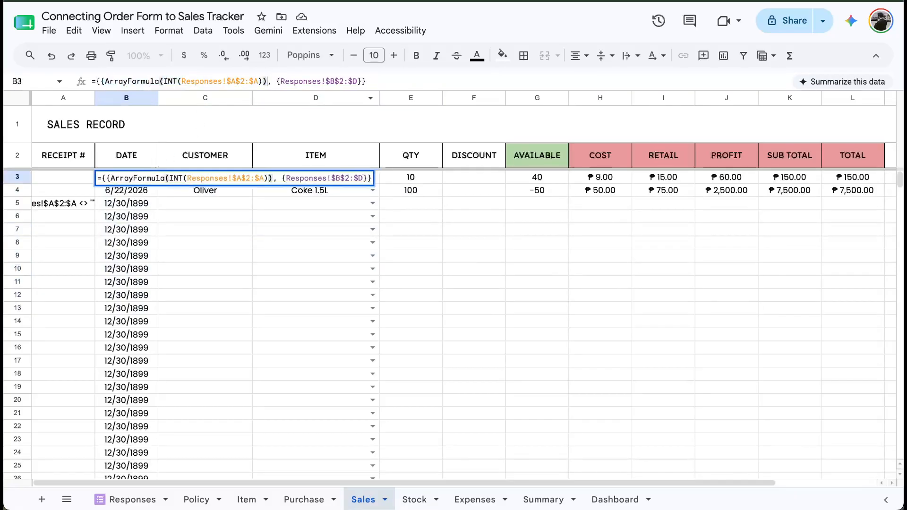
left_click(105, 79)
key("BackSpace")
key("Return")
key("Up")
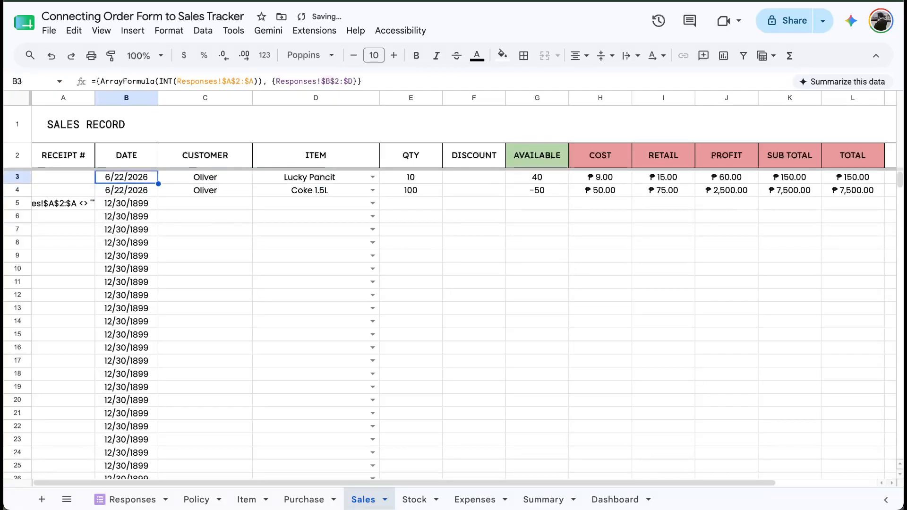
Remove the inner braces around Responses!$B$2:$D and commit B3 as ={ArrayFormula(INT(Responses!$A$2:$A)), Responses!$B$2:$D}.
left_click(276, 82)
key("BackSpace")
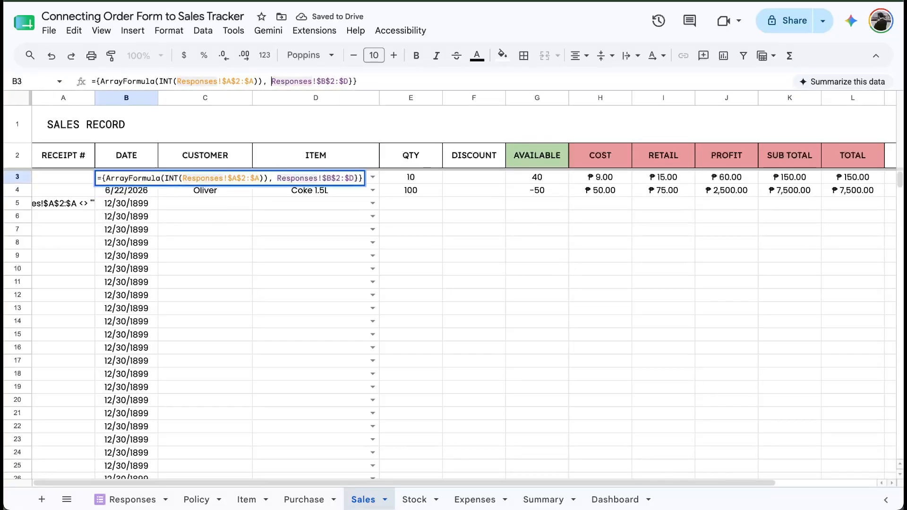
left_click(319, 82)
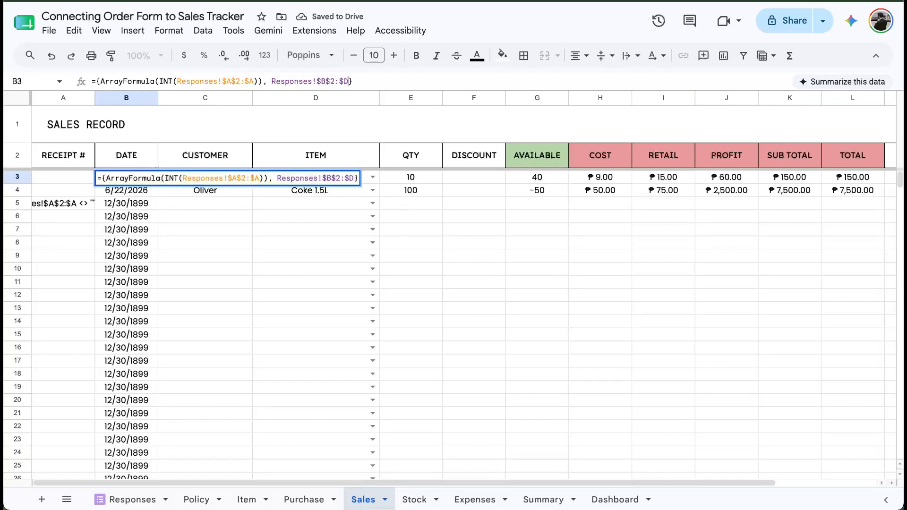
key("Return")
key("Up")
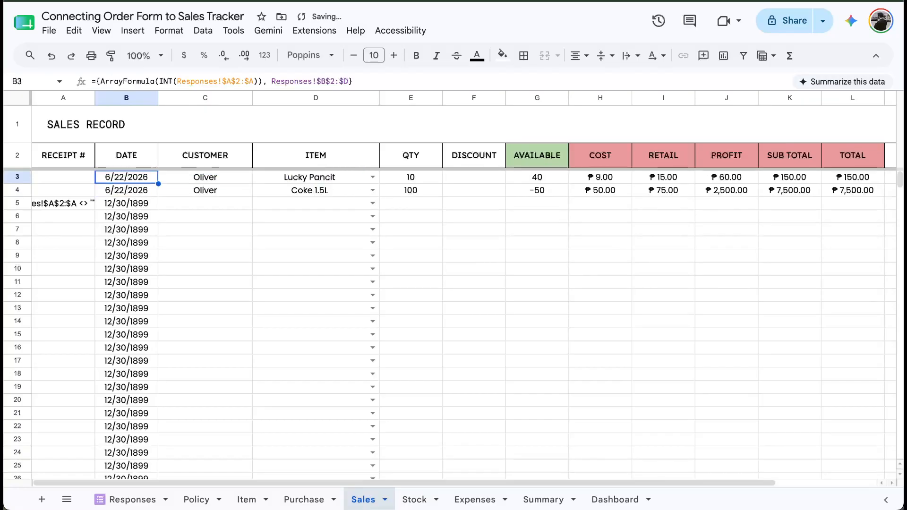
key("Return")
key("Return")
key("Up")
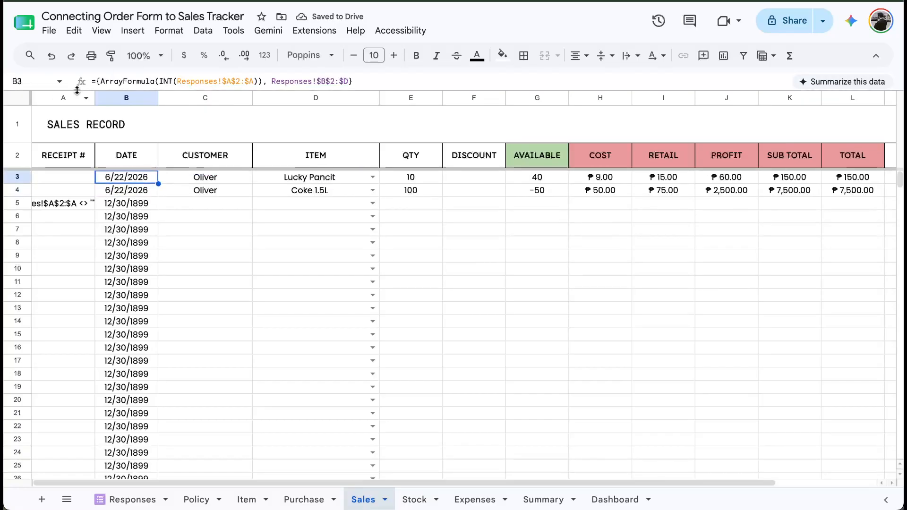
Wrap the combined array in B3 in a QUERY function as its data argument, writing ARRAYFORMULA in capitals.
left_click_drag(97, 82, 386, 83)
left_click(387, 83)
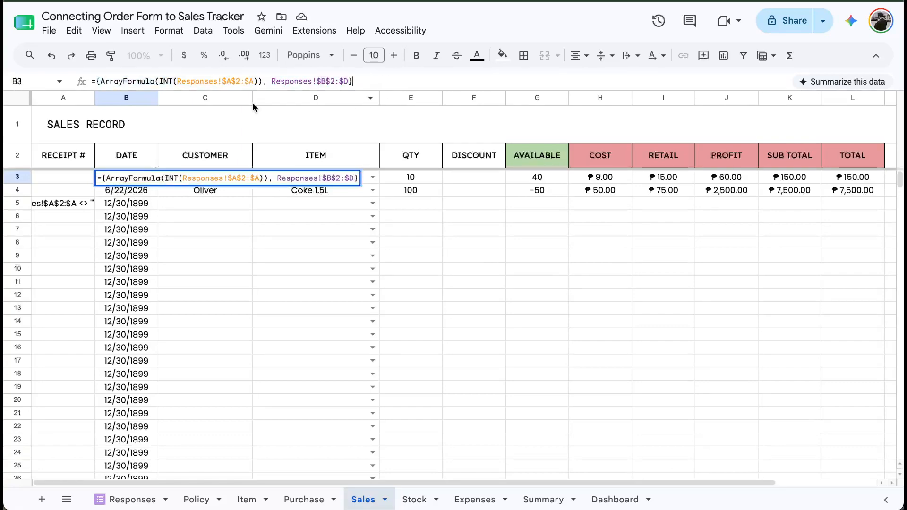
left_click(96, 81)
type("QUERY")
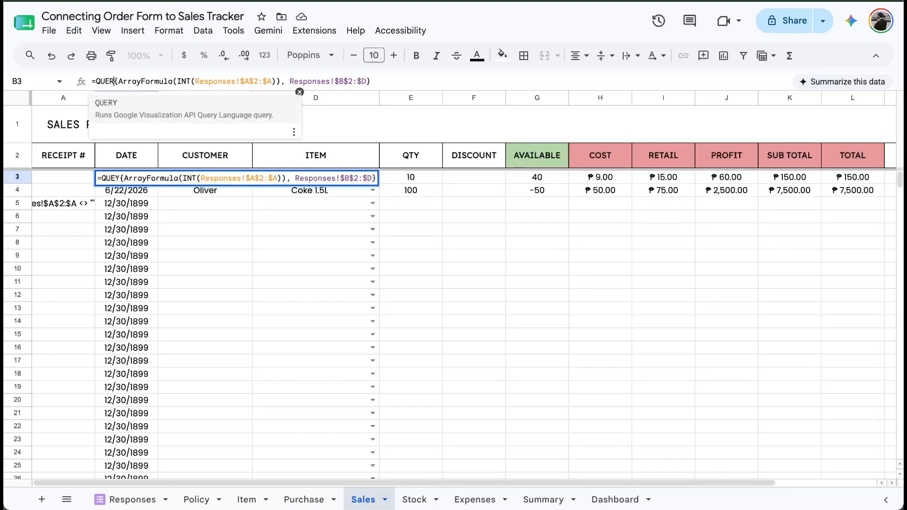
type("({")
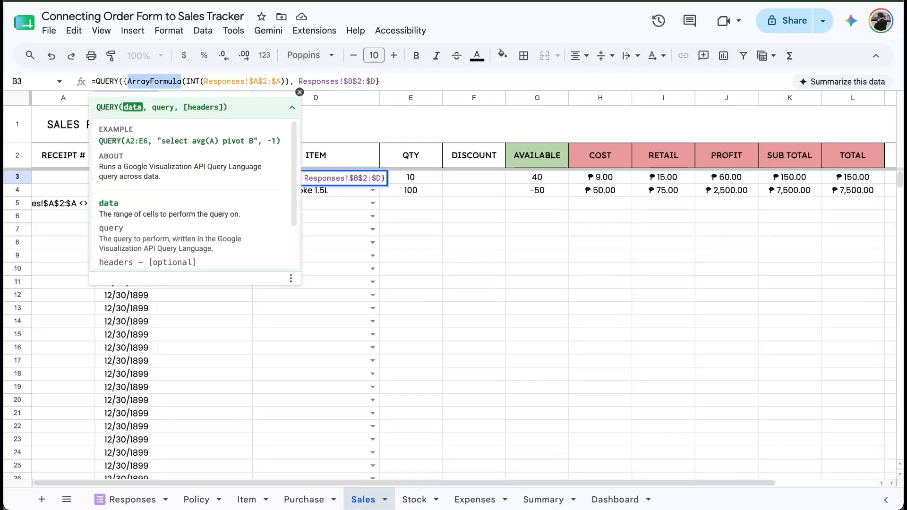
type("ARRAYFORMULA")
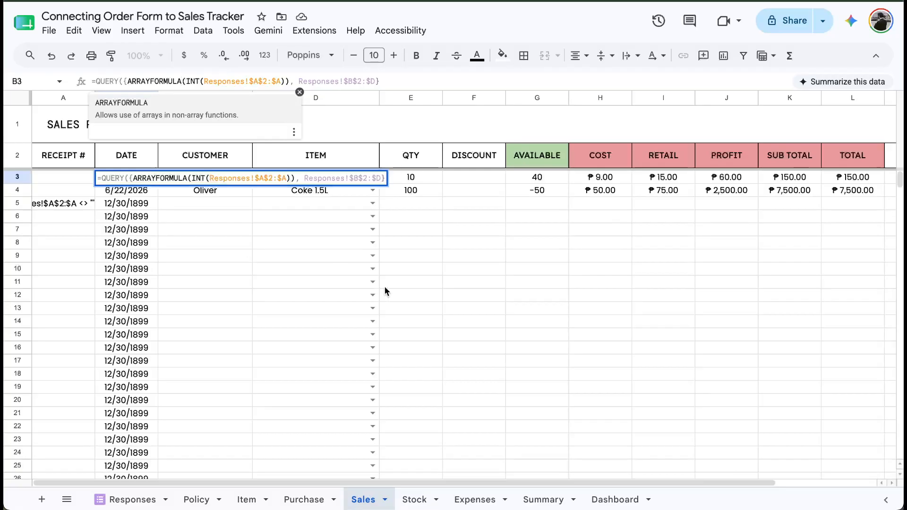
left_click(396, 82)
type(", ")
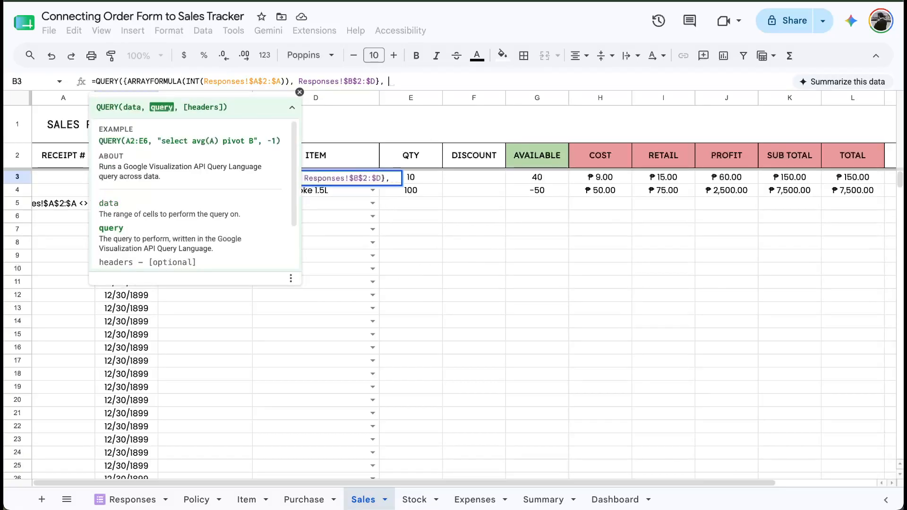
Complete B3's QUERY with the query string "SELECT * WHERE Col1 IS NOT NULL", commit it, and inspect the rows filled below.
type("\"SELECT")
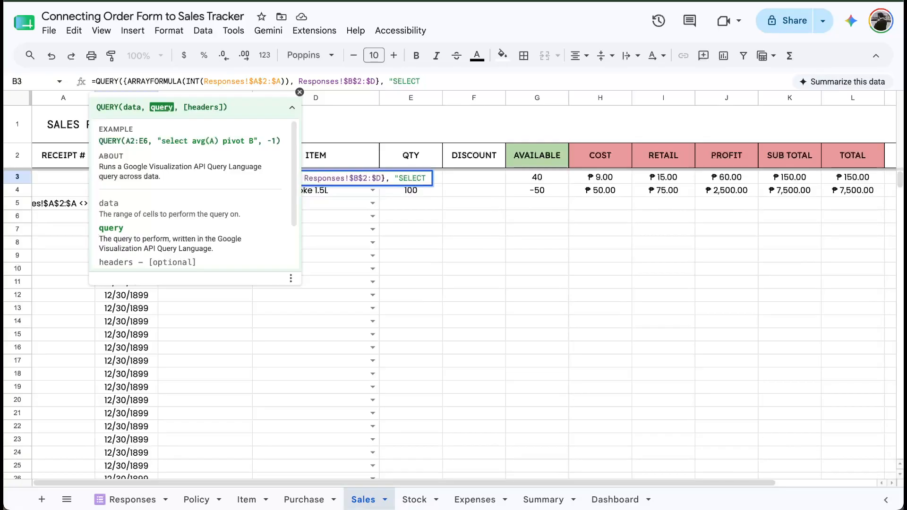
type(" * WHE")
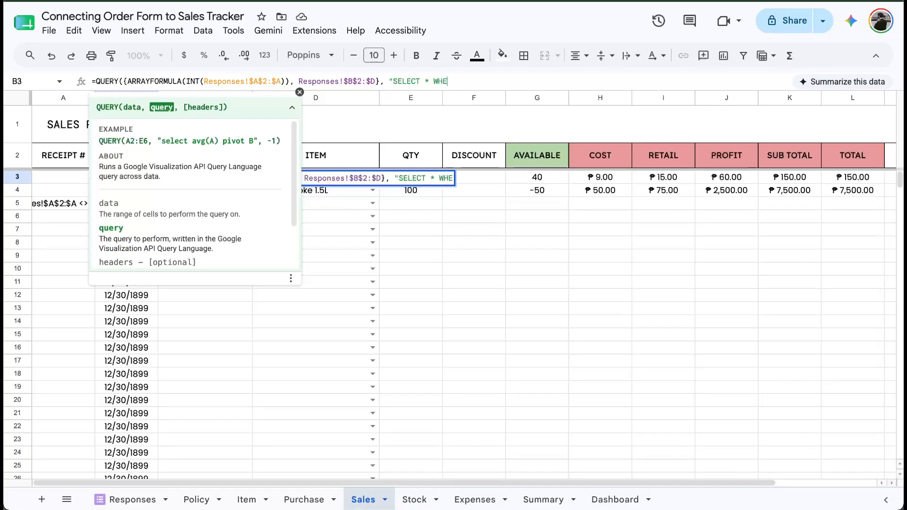
type("RE Col")
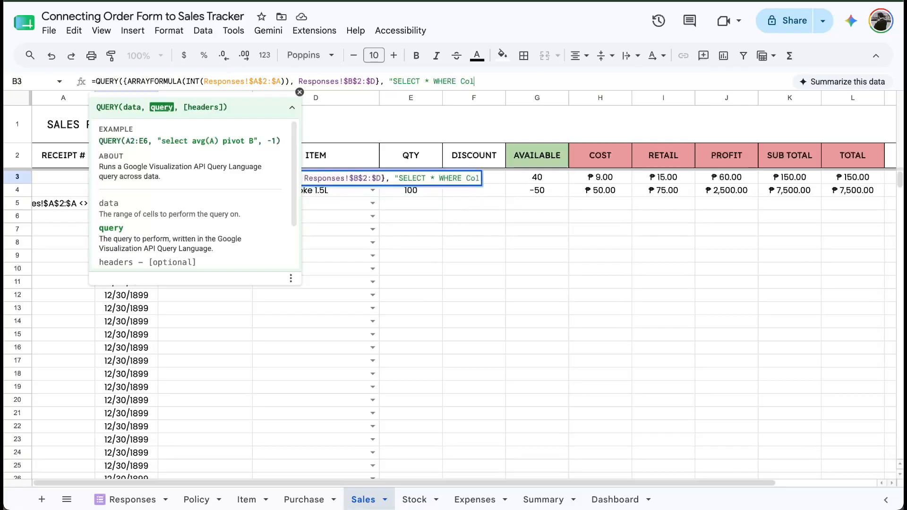
type("1 IS NOT NULL")
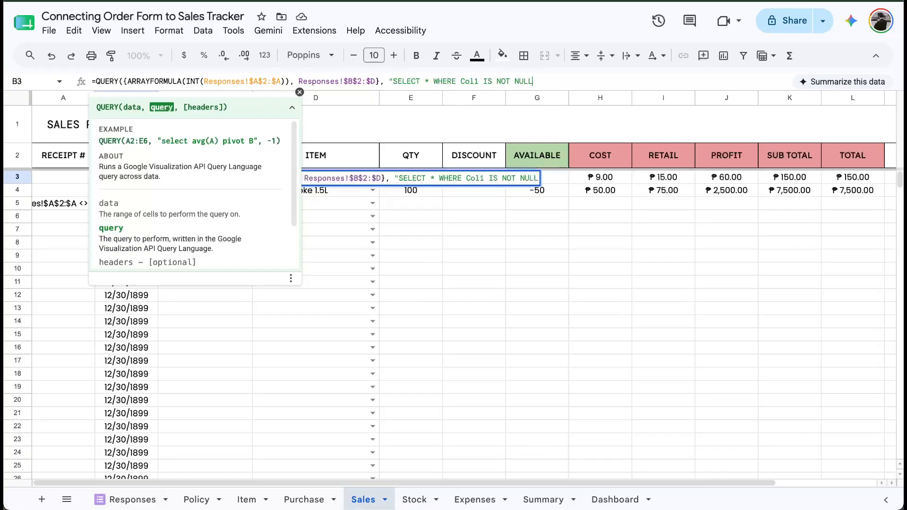
type("\")")
key("Return")
key("Up")
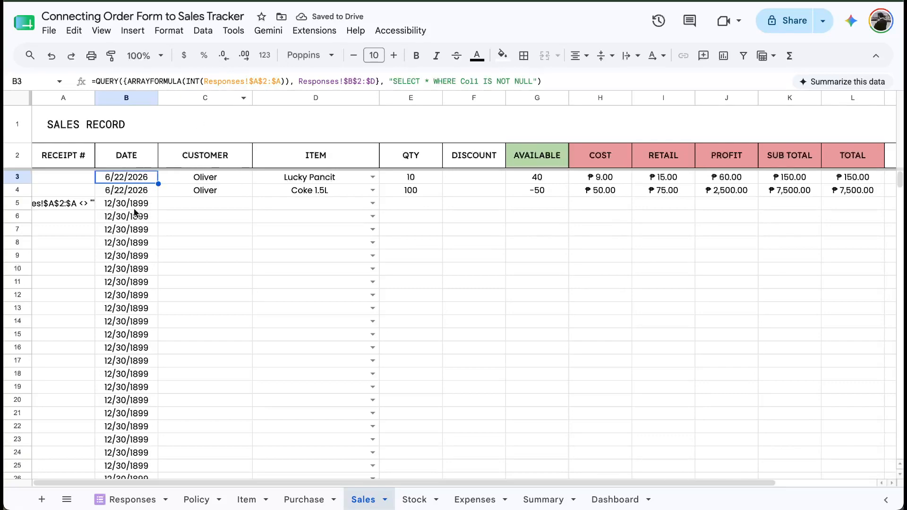
left_click_drag(135, 206, 139, 321)
left_click(148, 178)
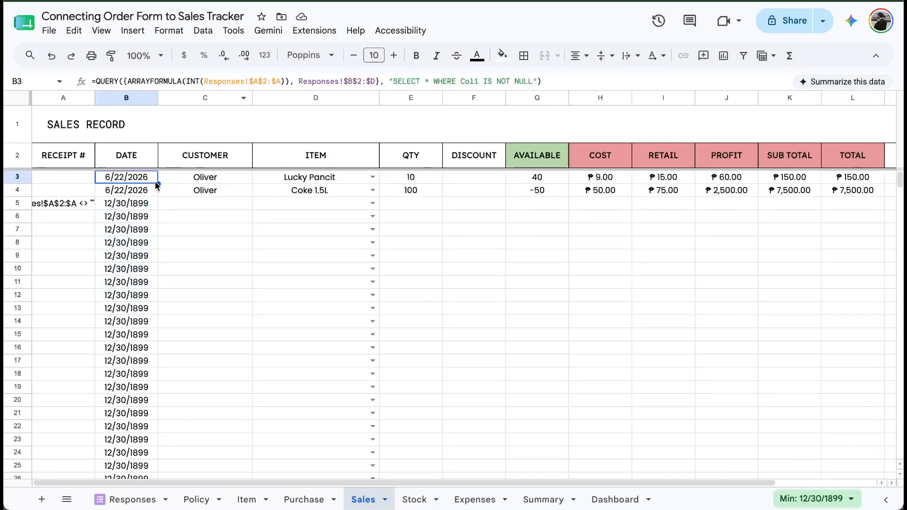
left_click_drag(121, 203, 308, 336)
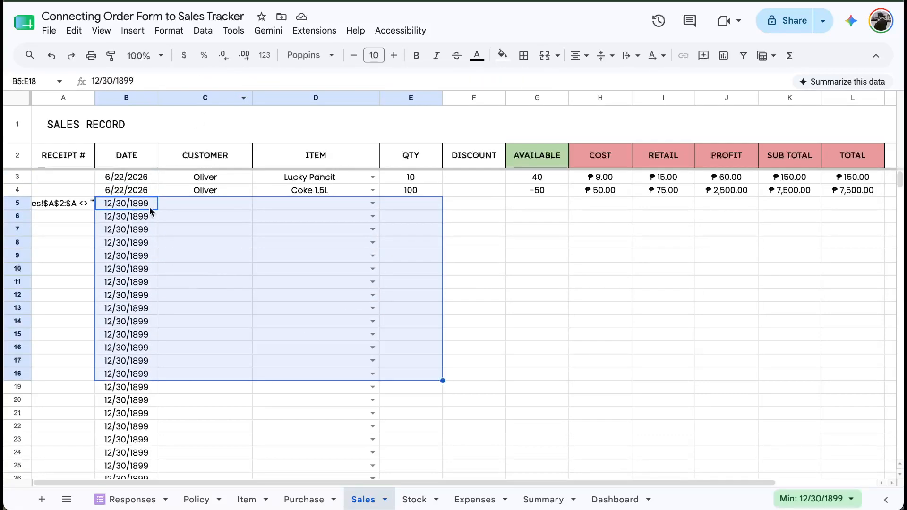
left_click_drag(149, 206, 140, 347)
Try A in place of Col1 in the WHERE clause of B3's query, and undo that change.
left_click(118, 178)
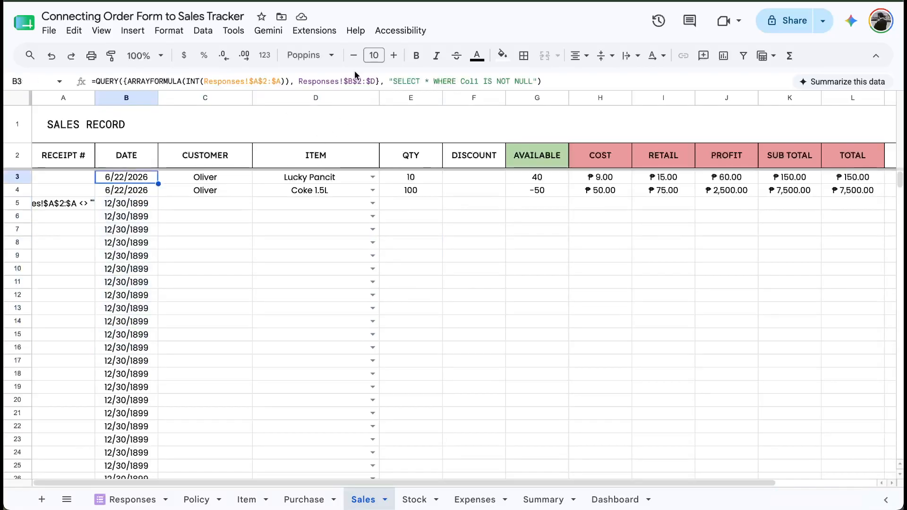
double_click(470, 82)
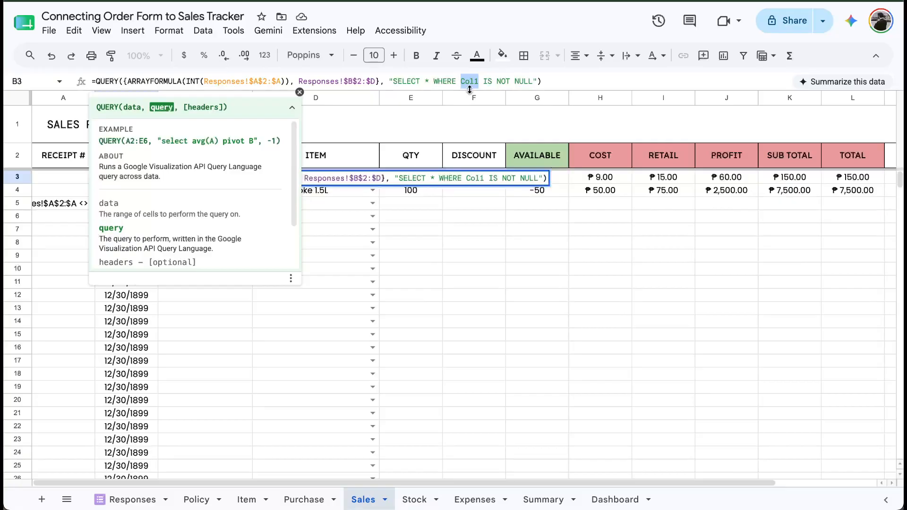
type("A")
key("Return")
key("Up")
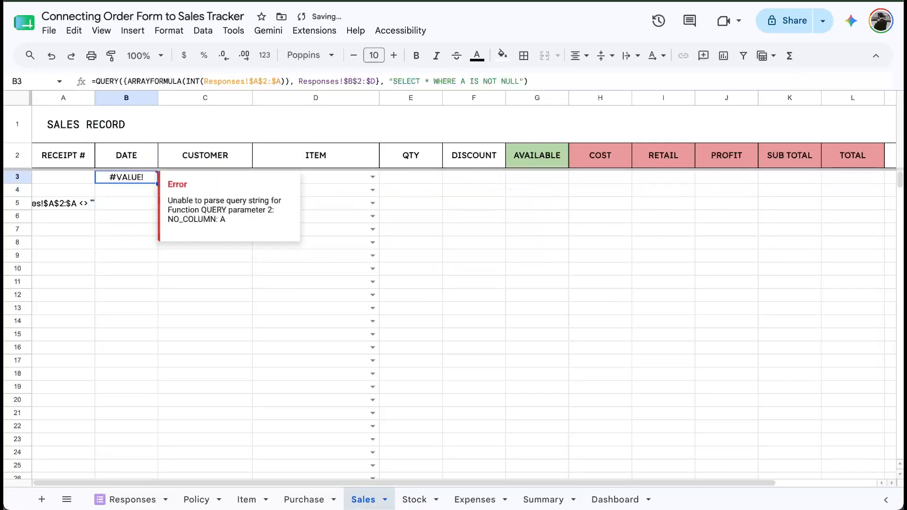
key("ctrl+z")
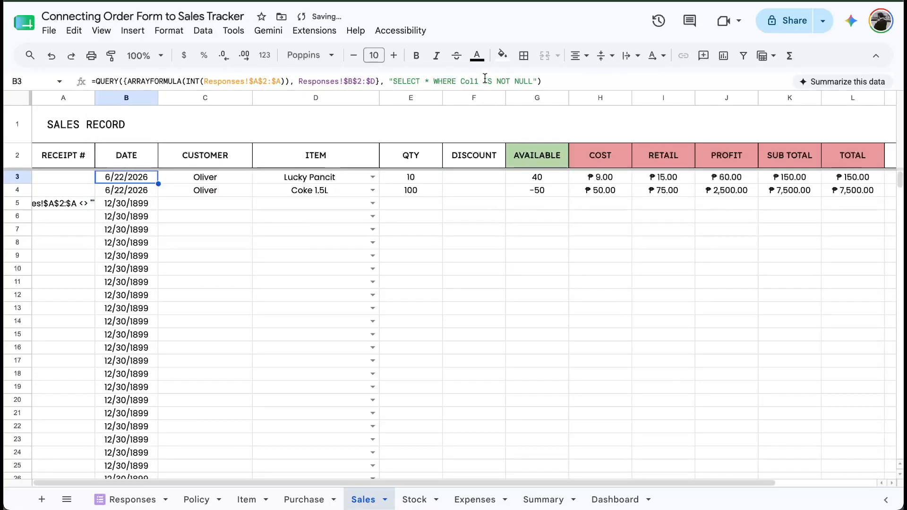
Change the WHERE clause of B3's query to Col3 IS NOT NULL, commit it, and review the ARRAYFORMULA part.
left_click(483, 81)
left_click(529, 82)
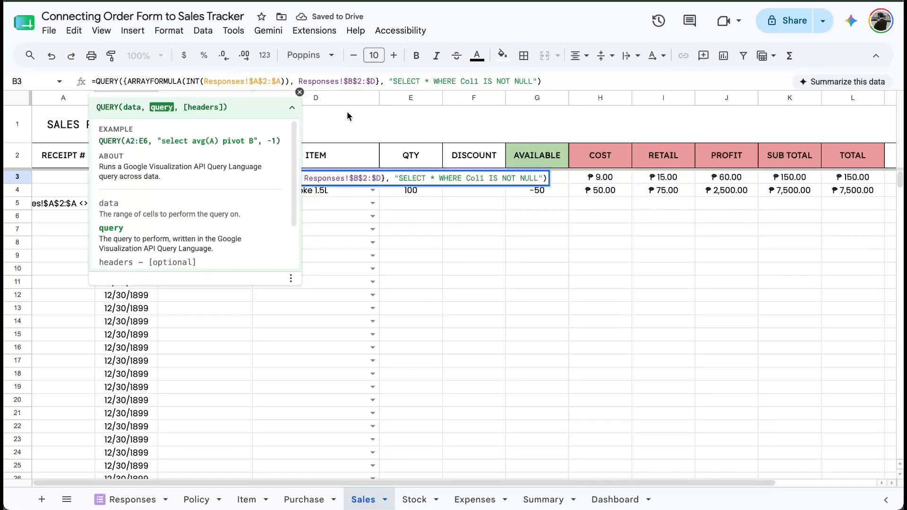
left_click(478, 81)
key("BackSpace")
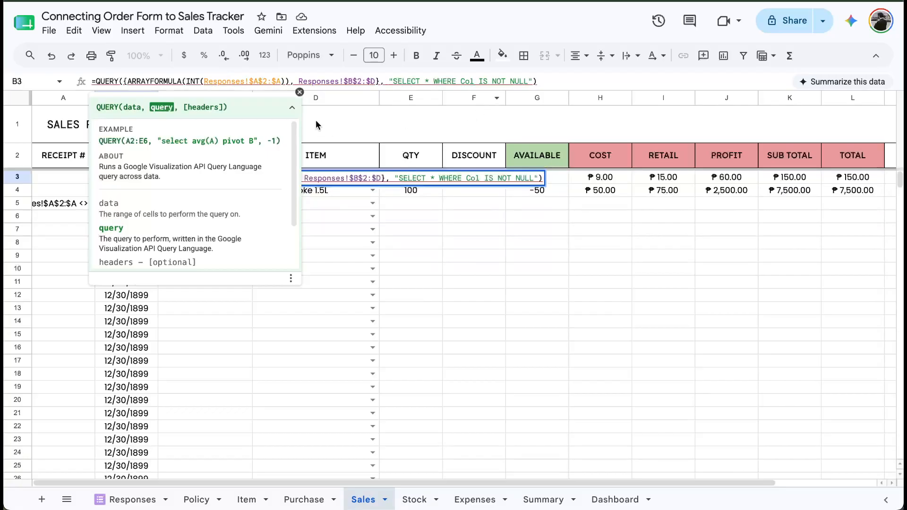
left_click(299, 92)
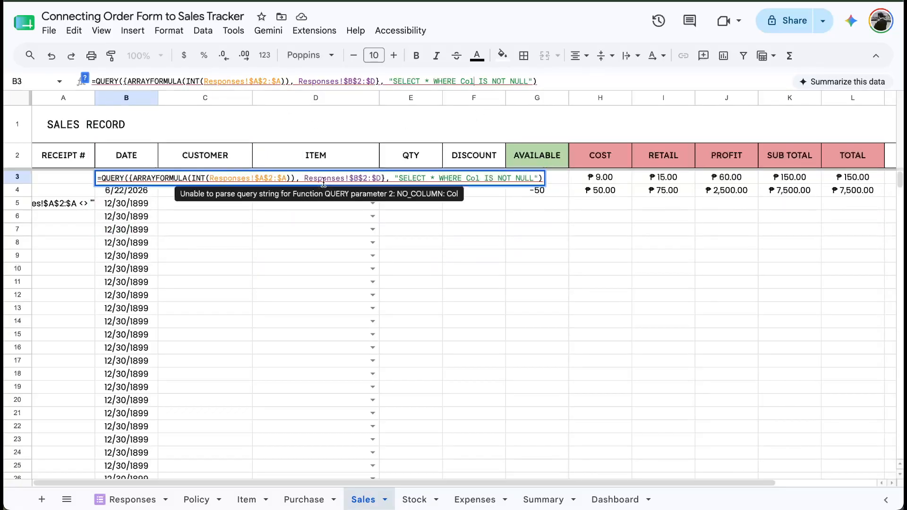
type("3")
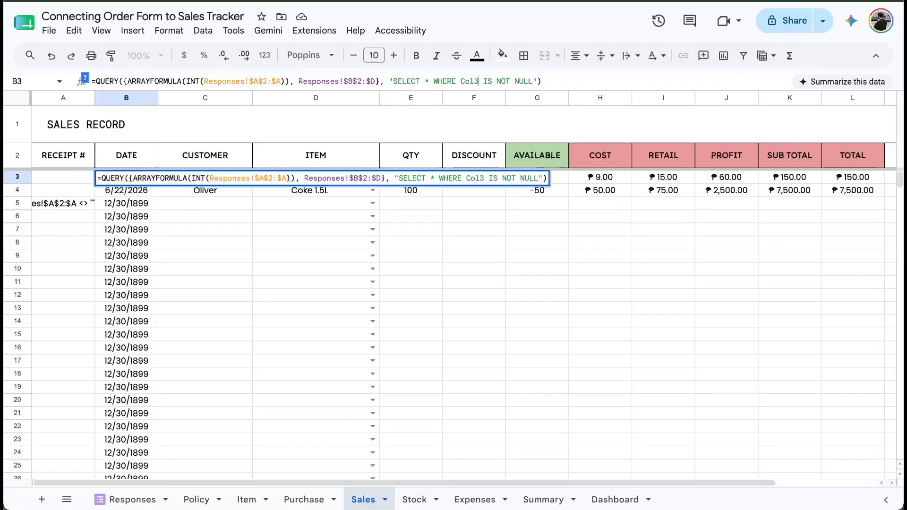
key("Return")
key("Up")
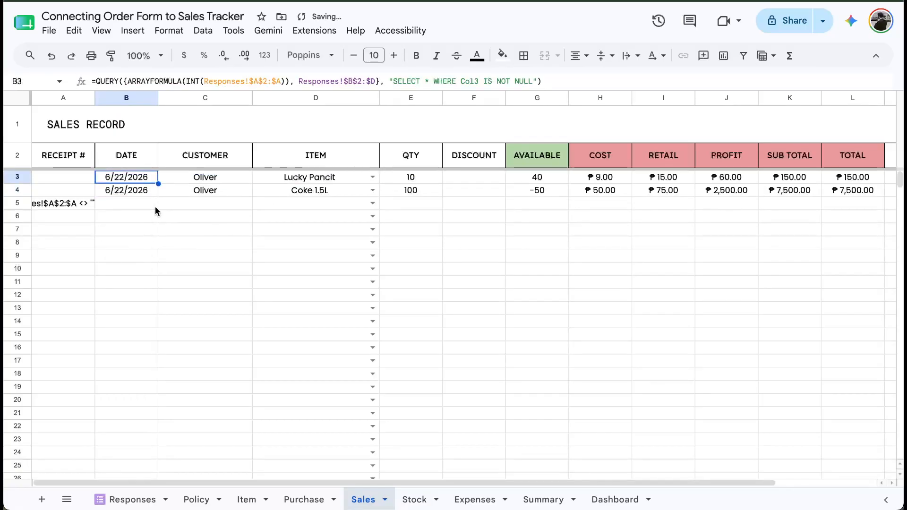
left_click_drag(123, 83, 290, 84)
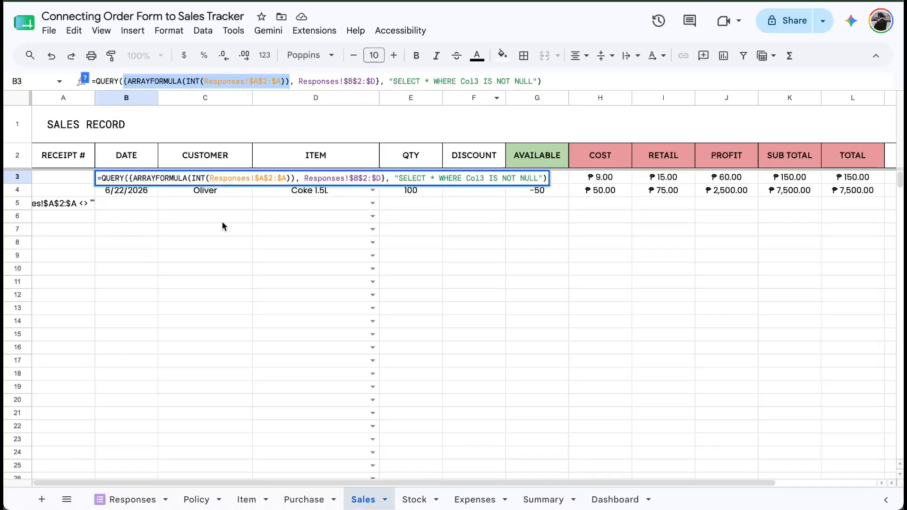
key("Return")
key("Up")
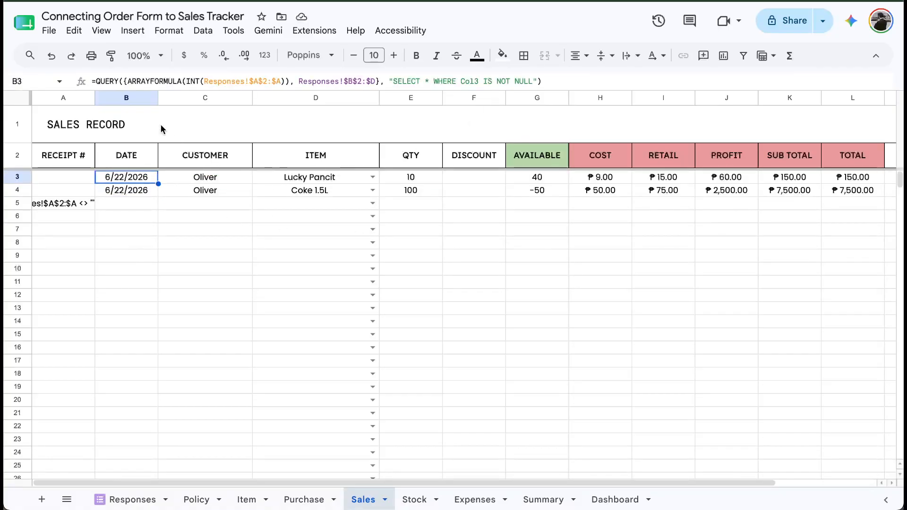
Add 0 as the headers argument of the QUERY in B3 and commit the formula.
left_click_drag(95, 81, 585, 89)
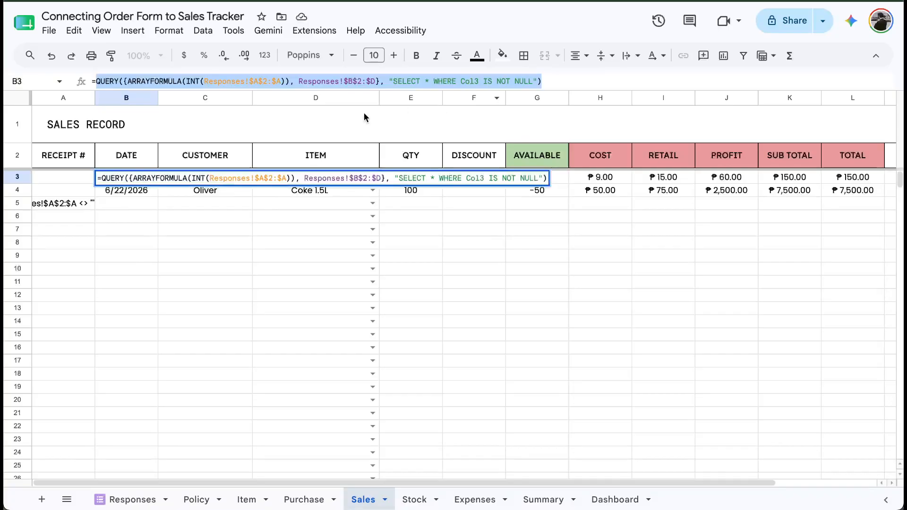
left_click(536, 82)
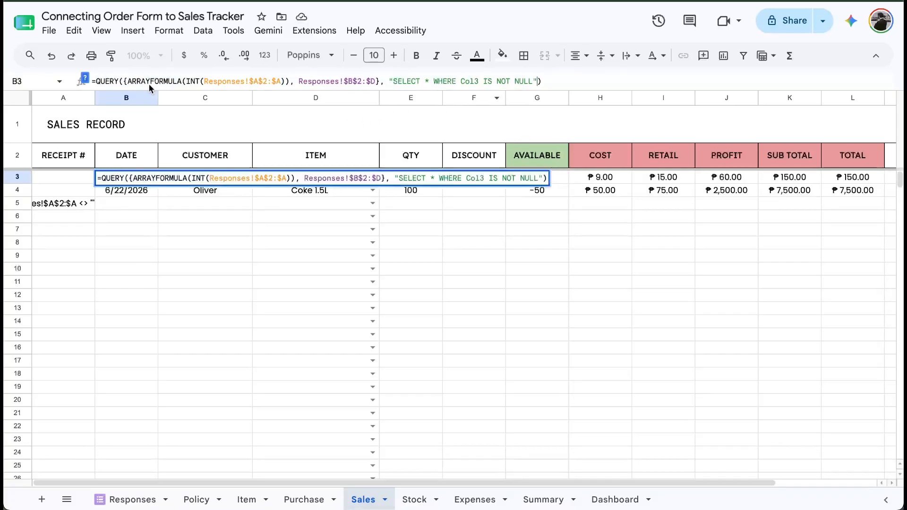
left_click(85, 79)
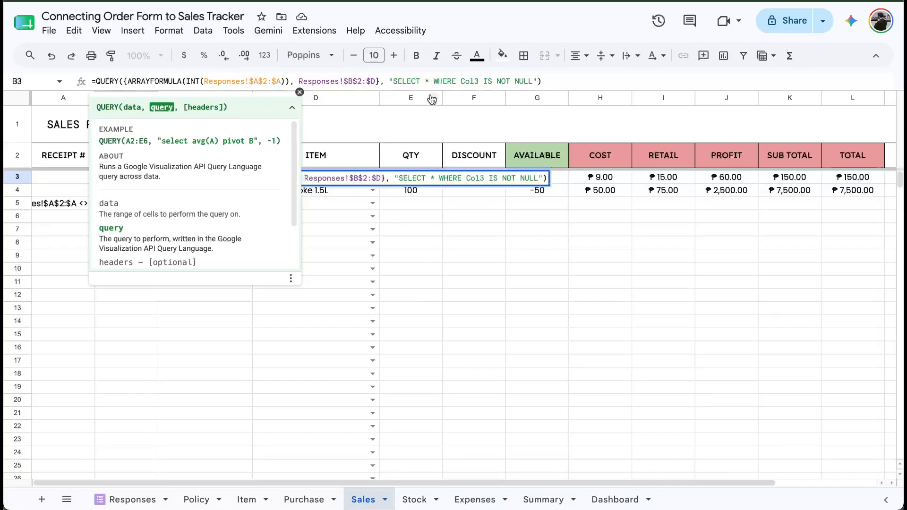
type(", 0")
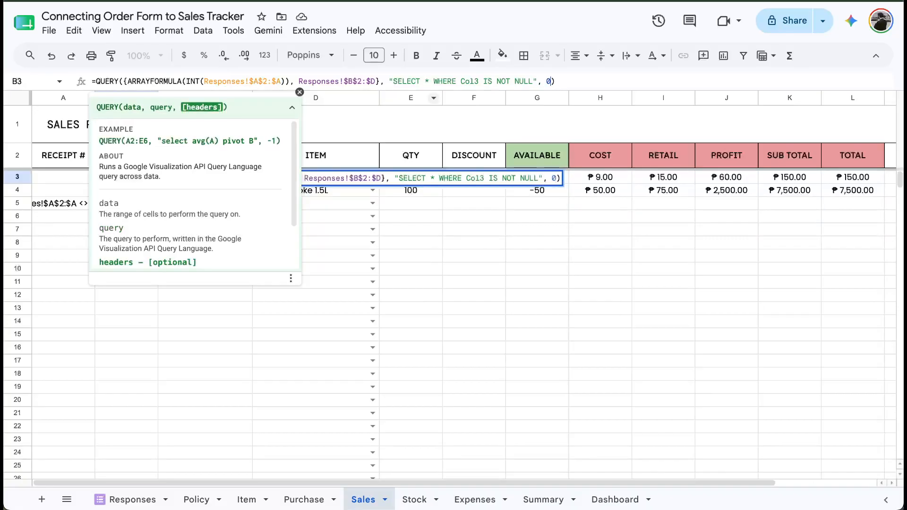
key("Return")
key("Up")
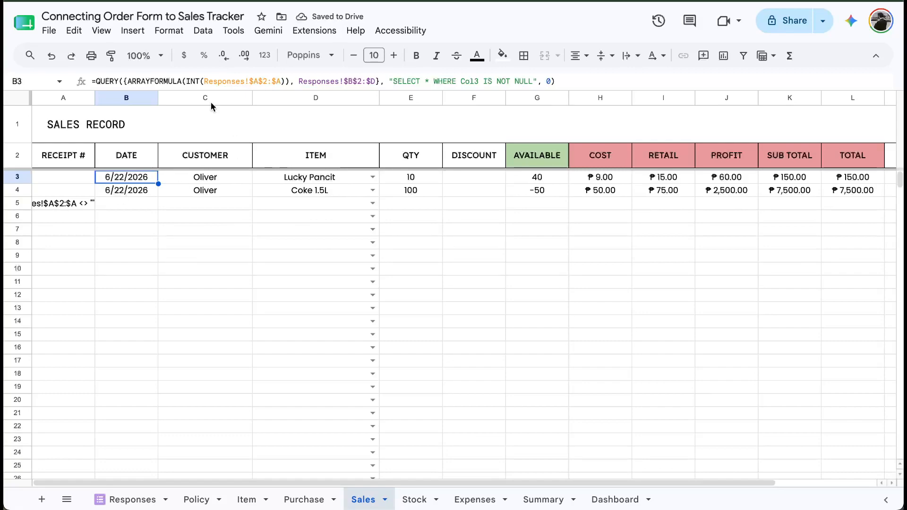
left_click_drag(93, 79, 582, 78)
key("Return")
Cut the stored FILTER formula text, starting at its equals sign, out of A5 and clear the cell.
left_click(95, 206)
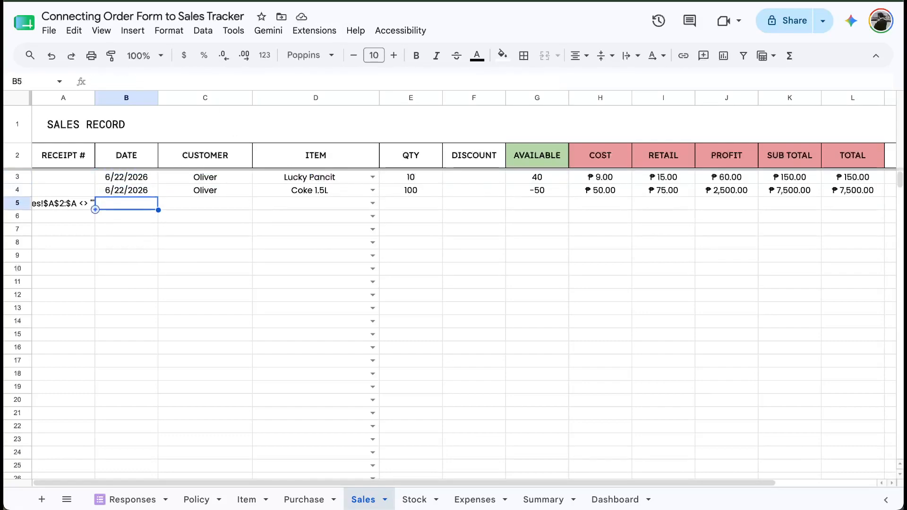
double_click(90, 205)
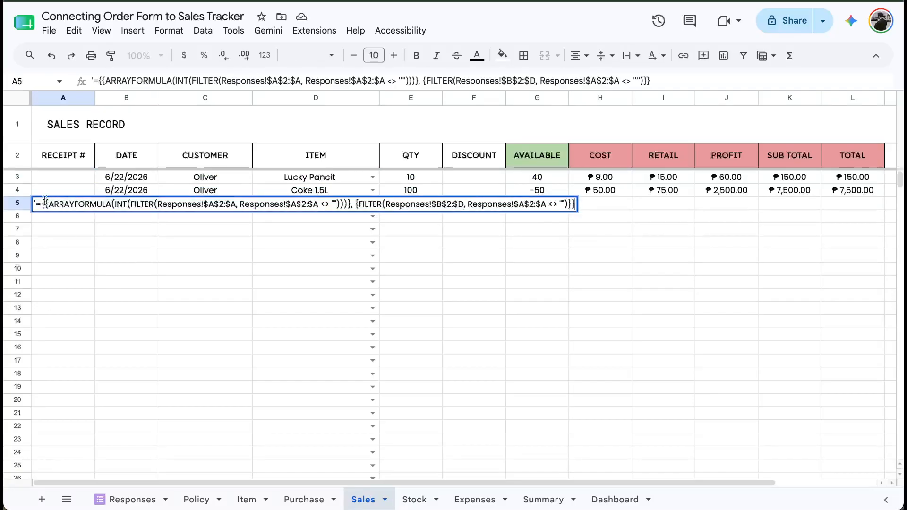
left_click_drag(41, 204, 574, 208)
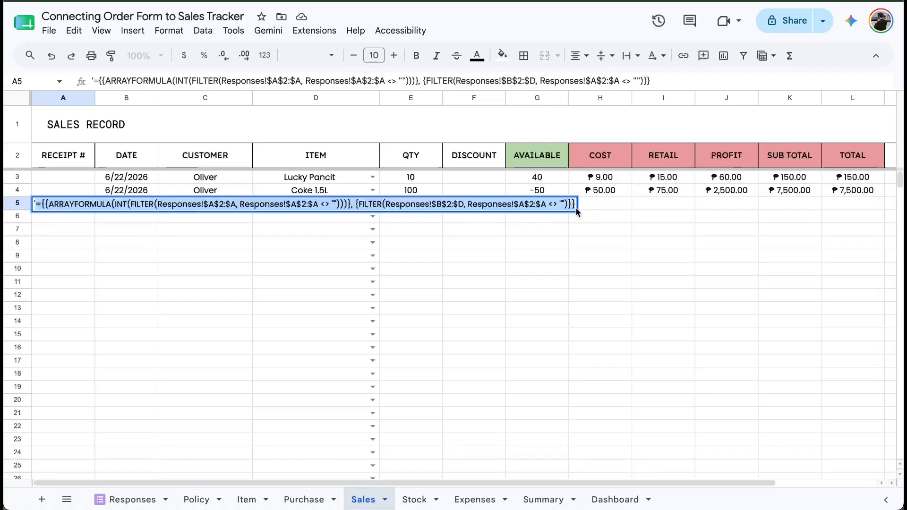
key("ctrl+x")
key("Escape")
key("Delete")
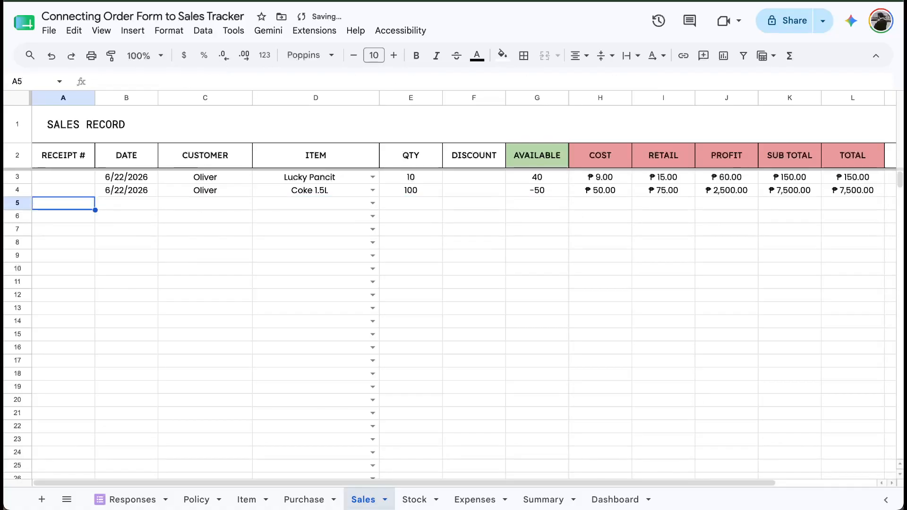
Replace B3's formula with the cut ={{ARRAYFORMULA(INT(FILTER(Responses!$A$2:$A, Responses!$A$2:$A <> "")))}, {FILTER(Responses!$B$2:$D, Responses!$A$2:$A <> "")}} and commit it.
key("Up")
key("Up")
key("Right")
key("Return")
key("ctrl+a")
key("ctrl+v")
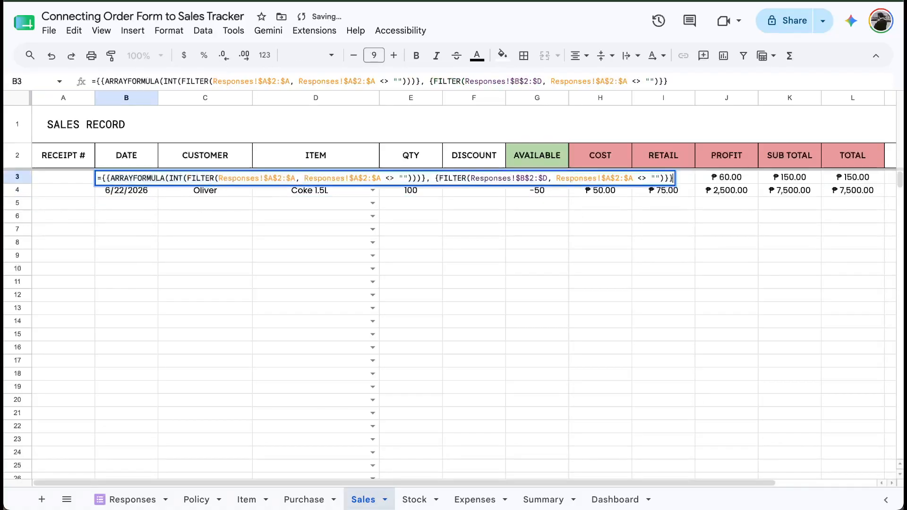
key("Return")
key("Up")
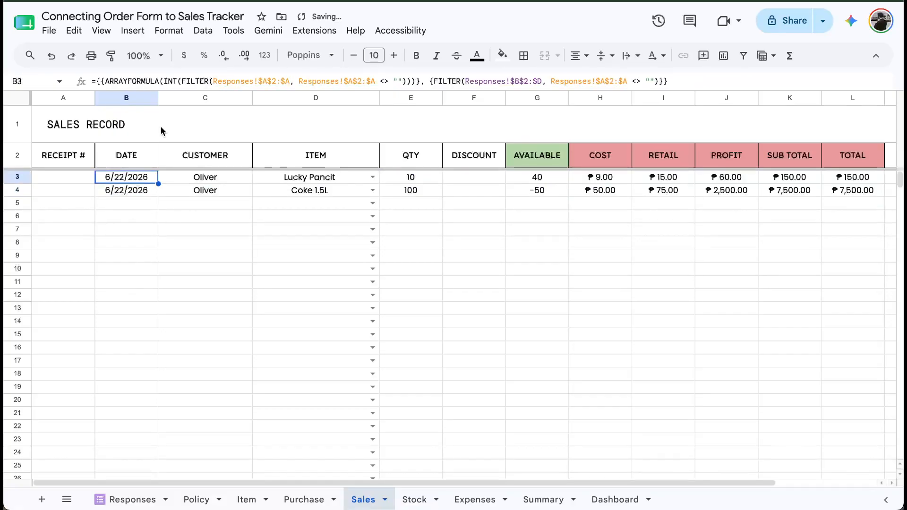
left_click(105, 81)
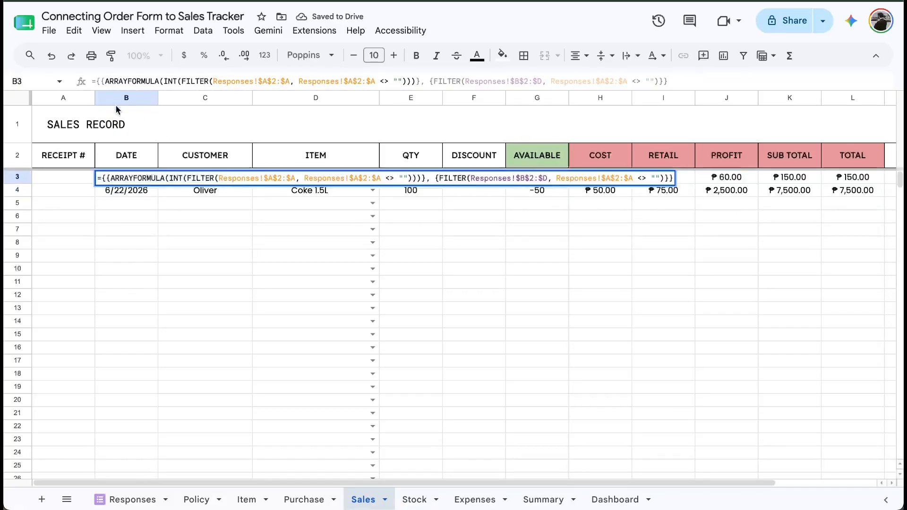
Remove the inner curly braces around the ARRAYFORMULA and FILTER parts of B3's formula, commit it, and review the shortened formula.
key("BackSpace")
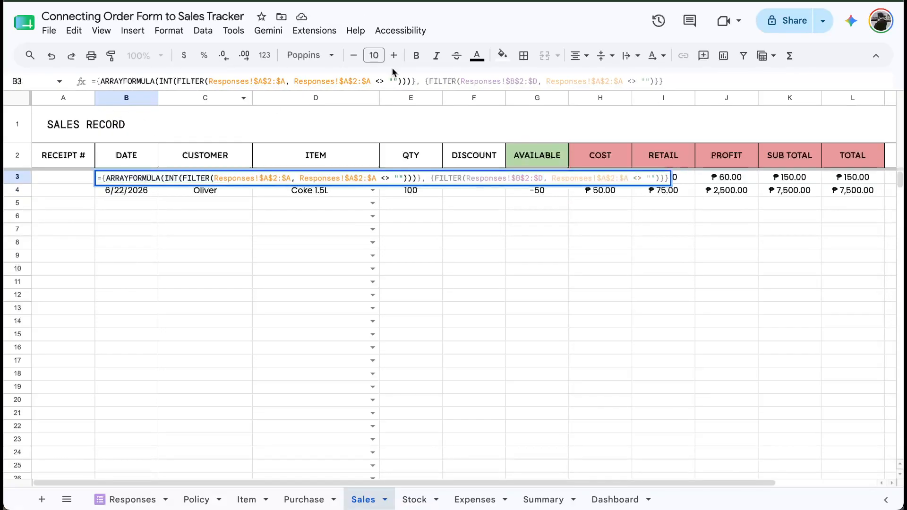
left_click(414, 81)
key("BackSpace")
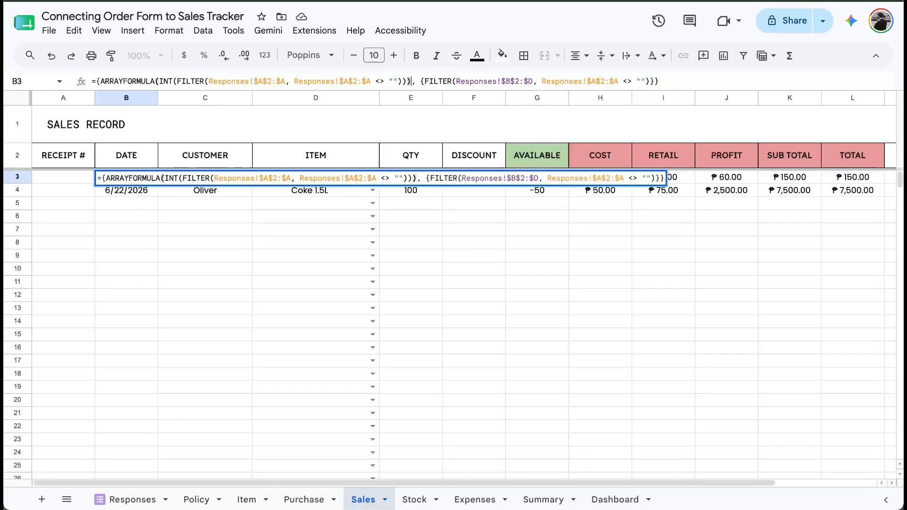
left_click(423, 81)
key("BackSpace")
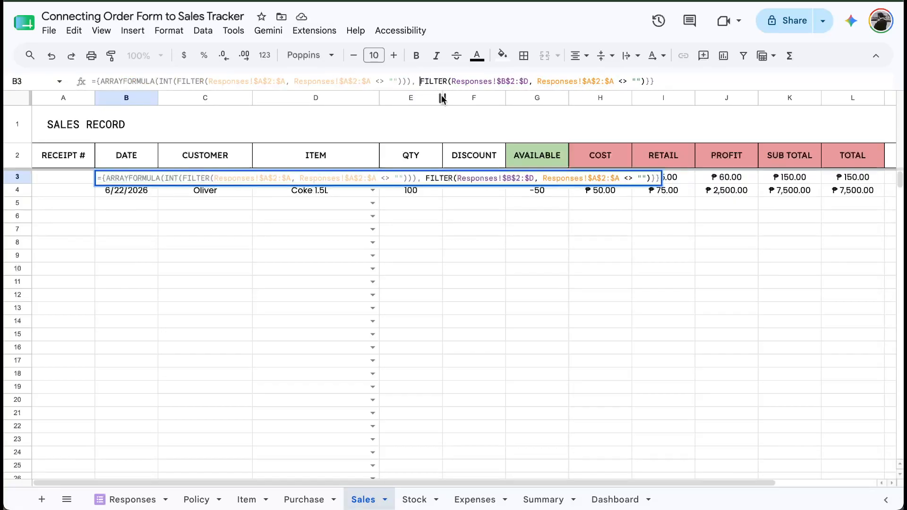
left_click(649, 81)
key("Return")
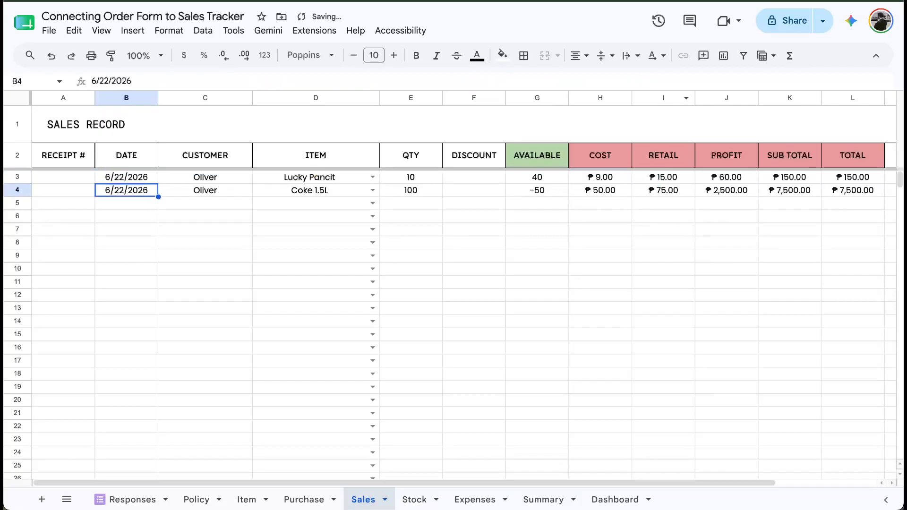
key("Up")
left_click_drag(97, 80, 672, 79)
key("Return")
key("Up")
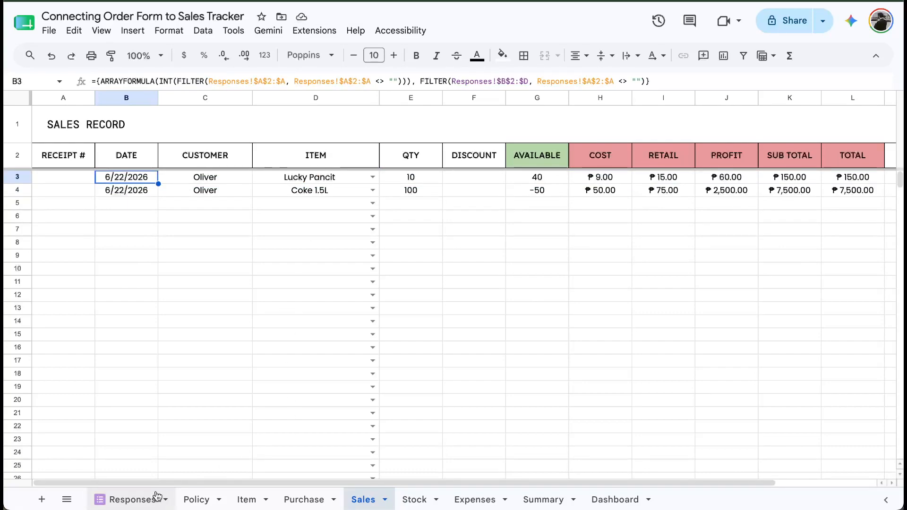
Enter 1 as the receipt number in A3 and A4 of the Sales sheet.
left_click_drag(127, 203, 474, 321)
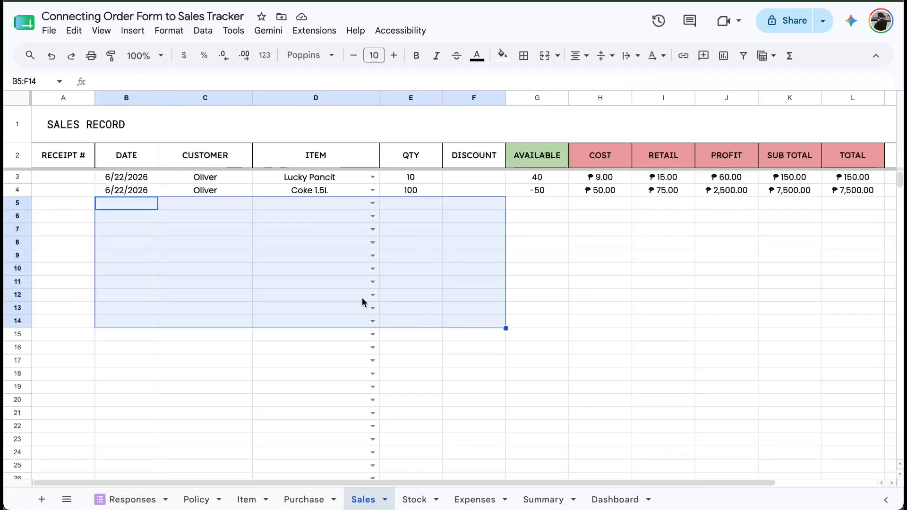
left_click(213, 308)
left_click(66, 176)
type("1")
key("Tab")
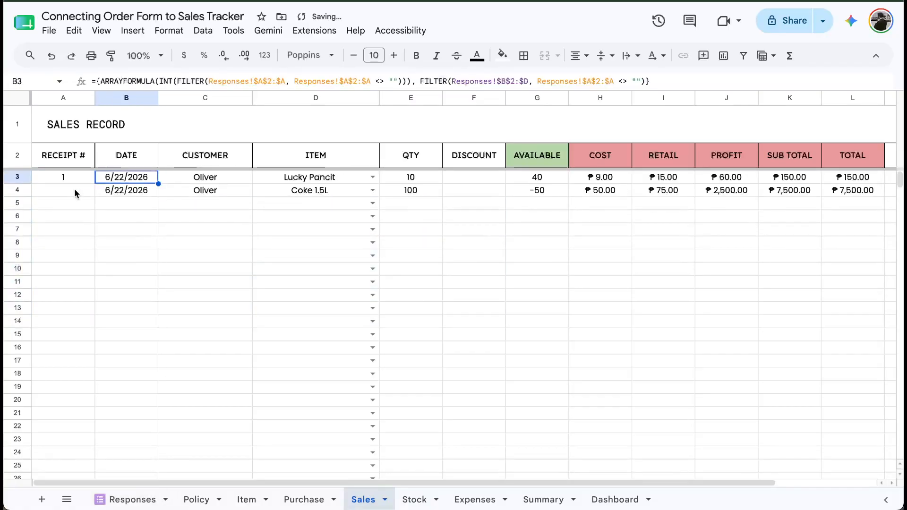
left_click(74, 191)
type("1")
key("Tab")
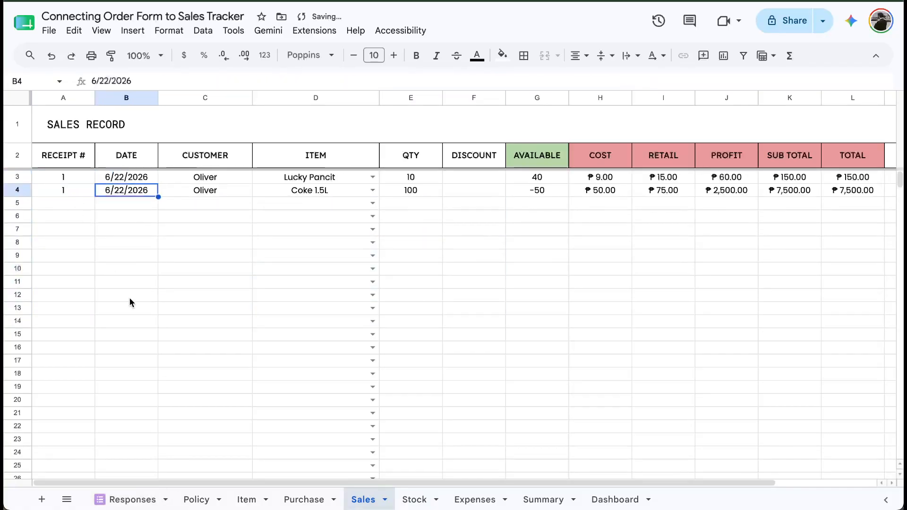
Enter a discount of 100 for the Lucky Pancit sale in F3 and check the row's calculated columns.
left_click(469, 182)
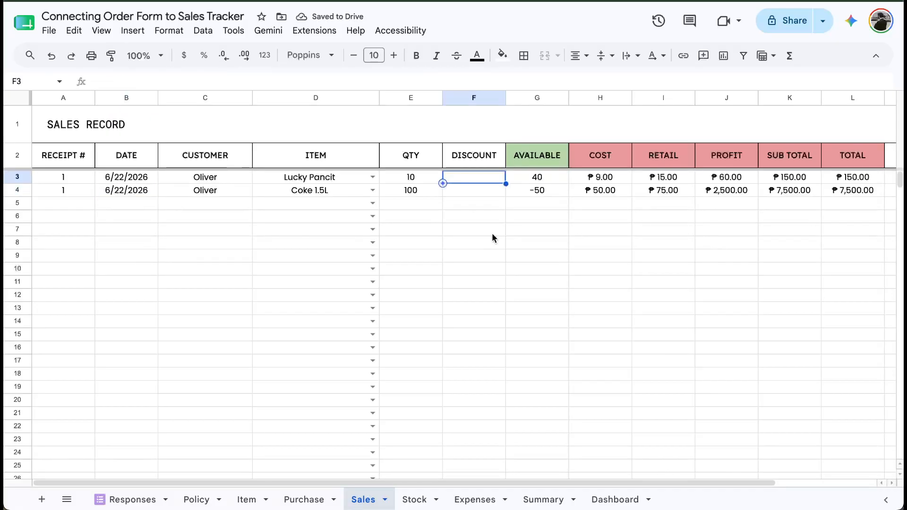
type("100")
key("Return")
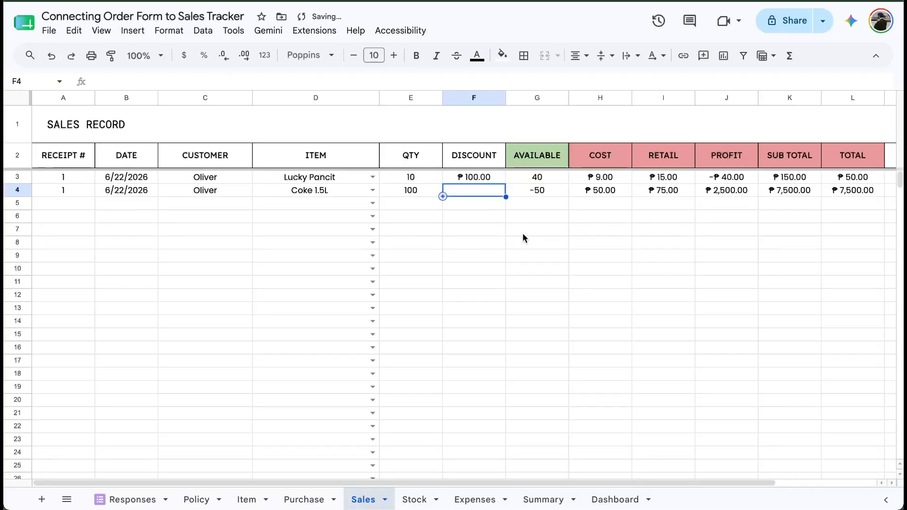
scroll(608, 158, "right", 3)
scroll(591, 162, "left", 3)
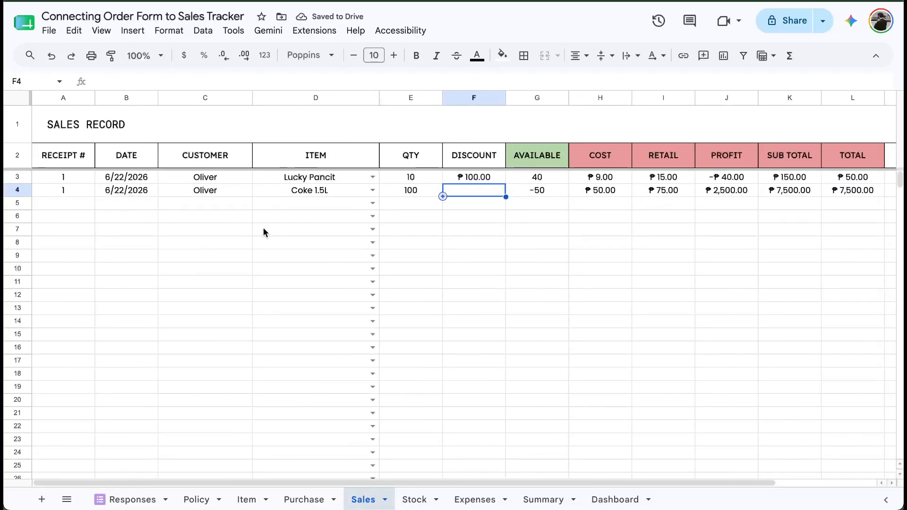
Fill the DATE to QTY header cells B2:E2 with dark purple and make their text white.
left_click_drag(130, 98, 416, 117)
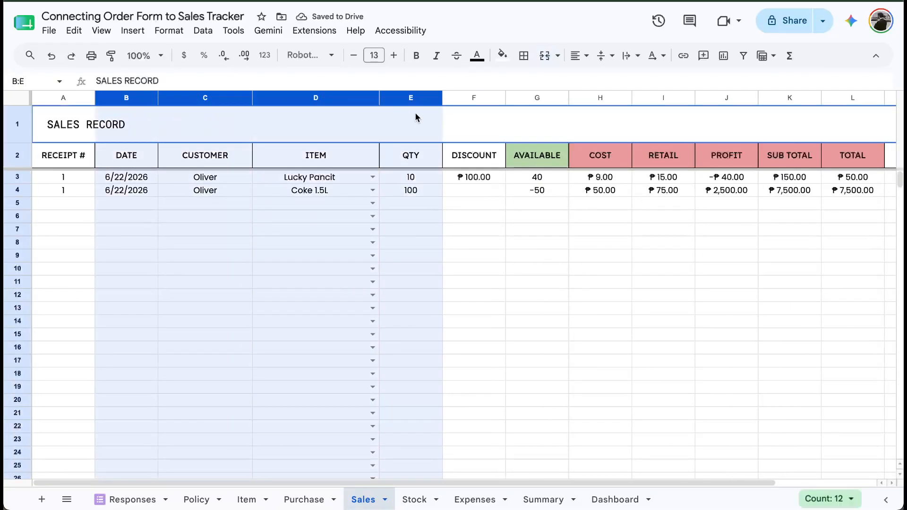
left_click_drag(135, 163, 415, 162)
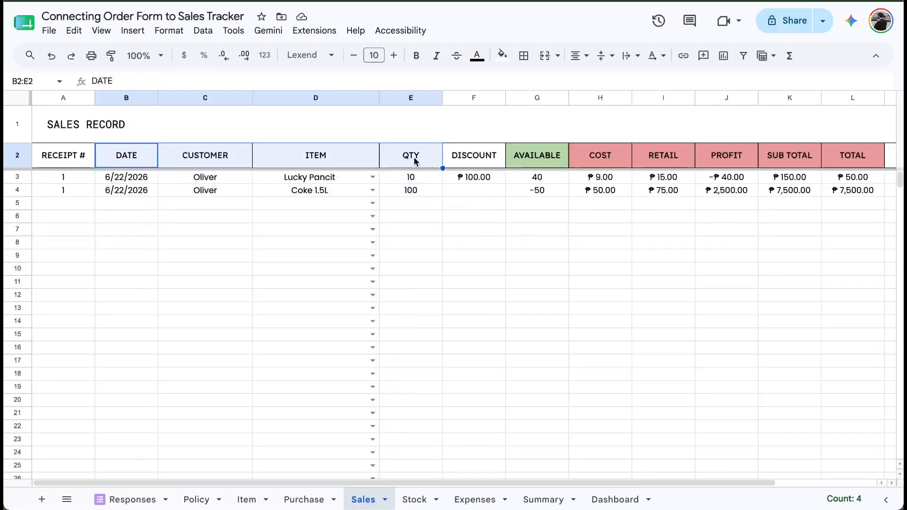
left_click(500, 56)
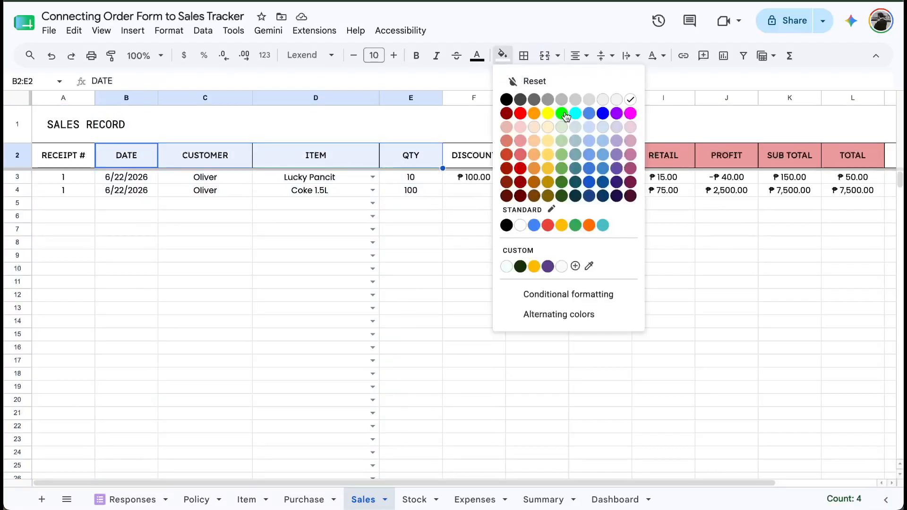
left_click(616, 113)
left_click(477, 55)
left_click(604, 98)
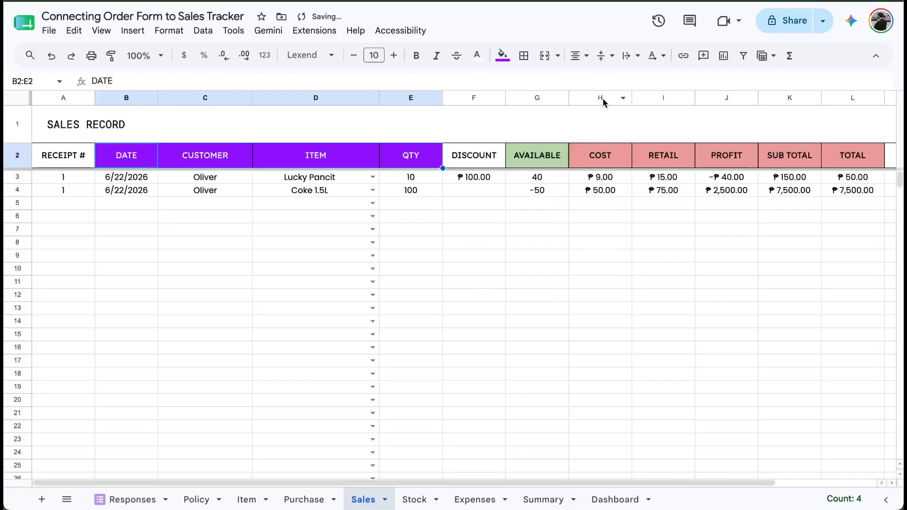
left_click(502, 55)
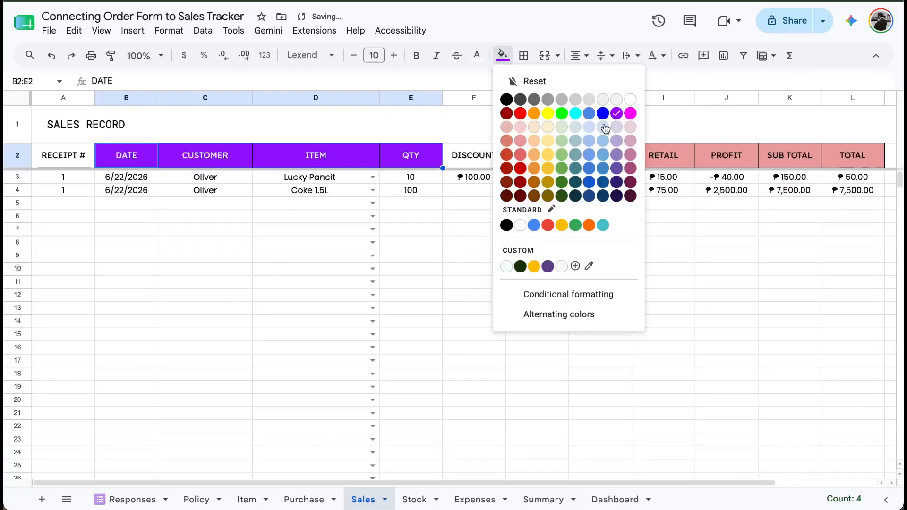
left_click(617, 169)
left_click(340, 256)
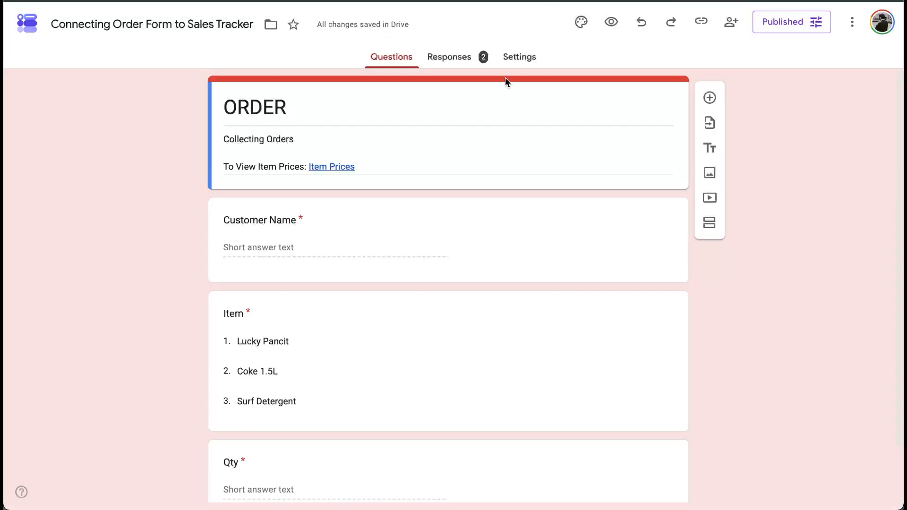
Switch to the live ORDER form in Google Forms and submit a response with the customer's name, item Lucky Pancit and quantity 100.
left_click(613, 1)
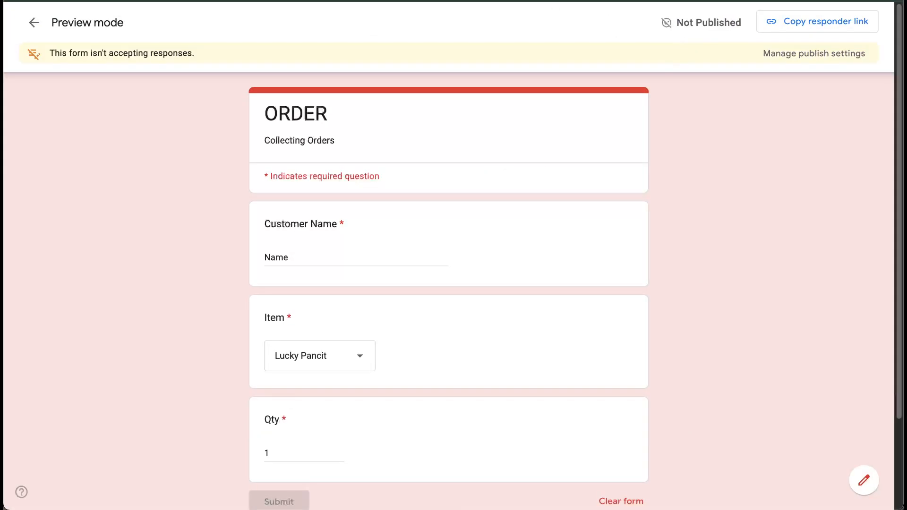
scroll(283, 297, "down", 3)
scroll(297, 255, "up", 3)
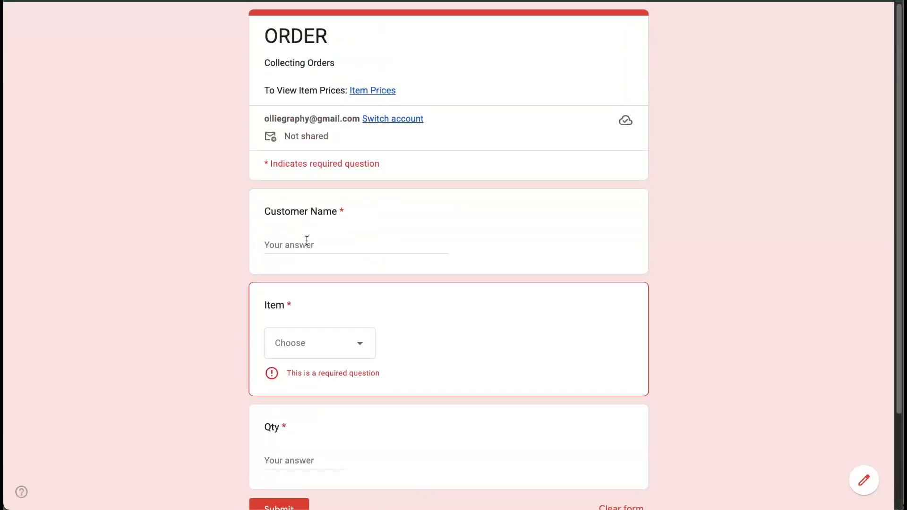
left_click(303, 241)
type("John")
left_click(304, 342)
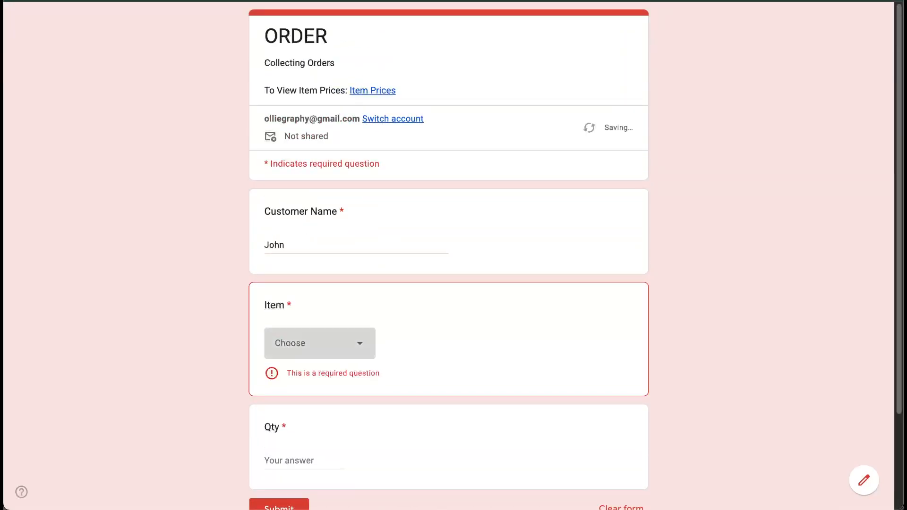
left_click(304, 385)
scroll(284, 377, "down", 2)
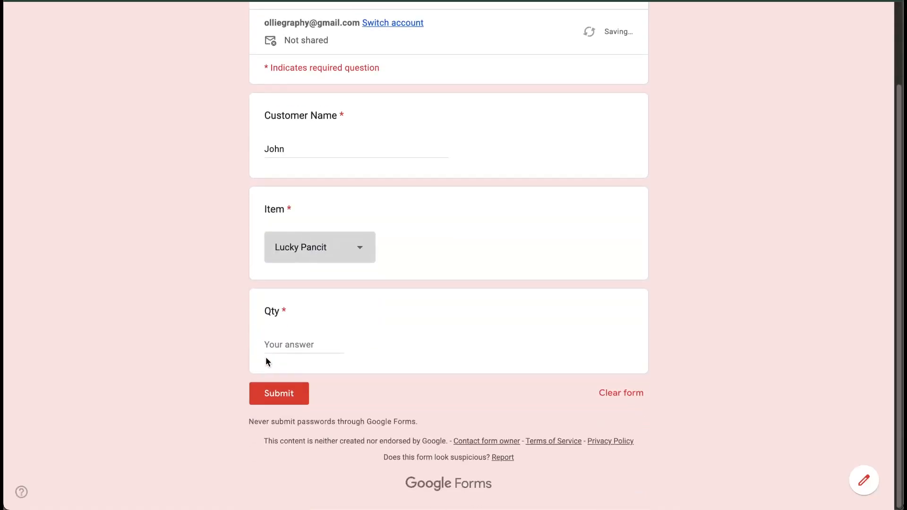
left_click(269, 347)
type("100")
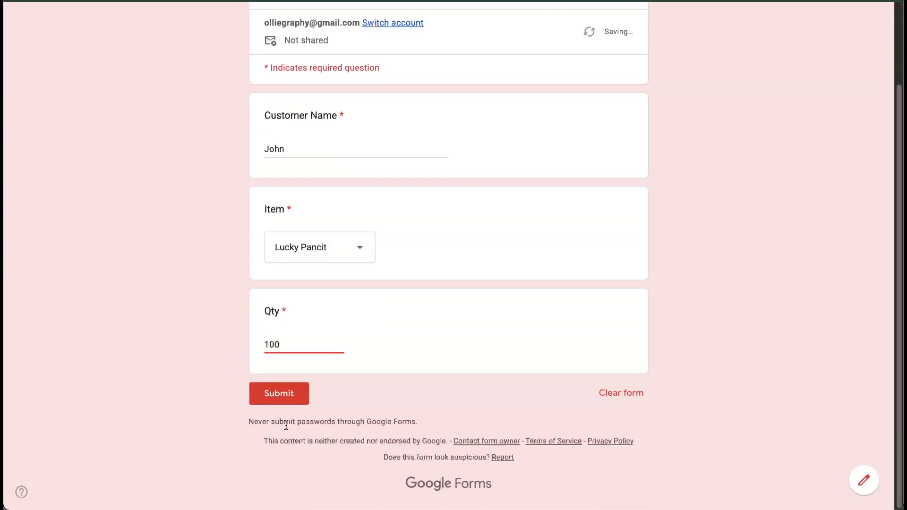
left_click(278, 398)
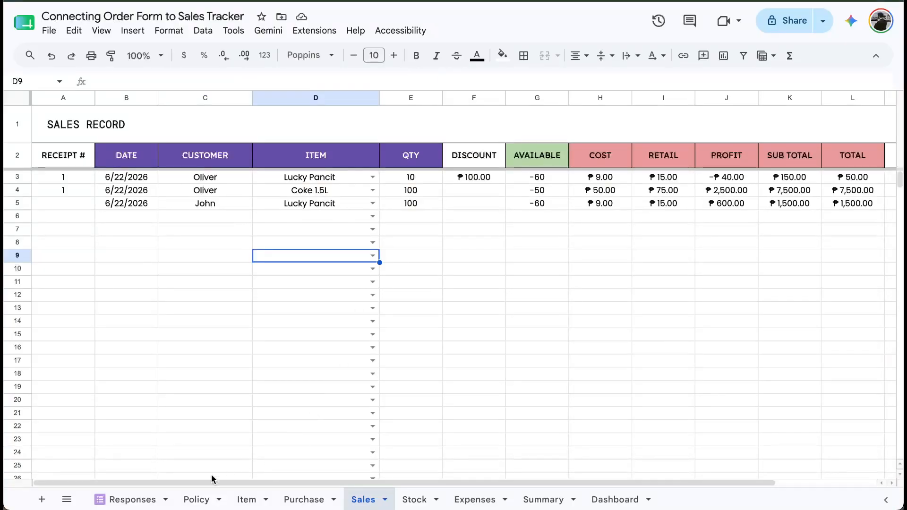
Examine the new order on the Responses sheet and its row on the Sales sheet, including the formula-filled and calculated columns.
left_click(133, 500)
left_click_drag(156, 161, 382, 198)
left_click_drag(95, 196, 354, 197)
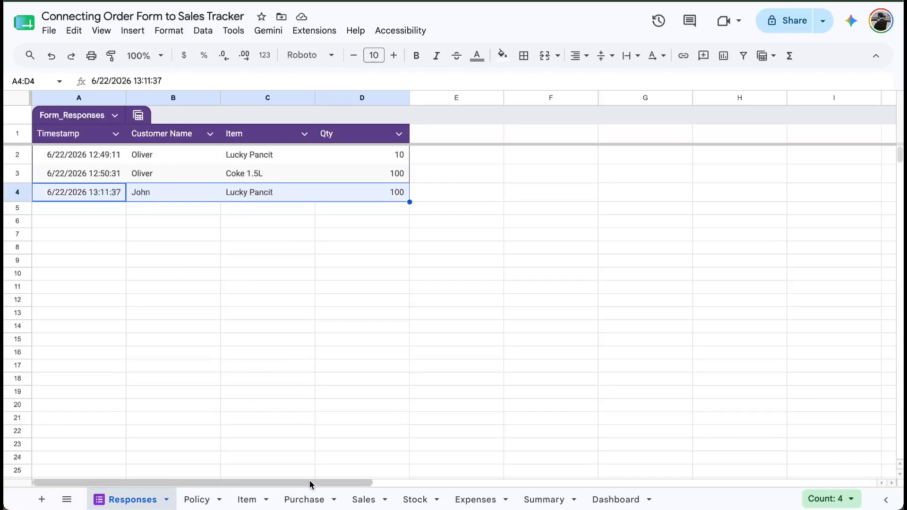
left_click(358, 499)
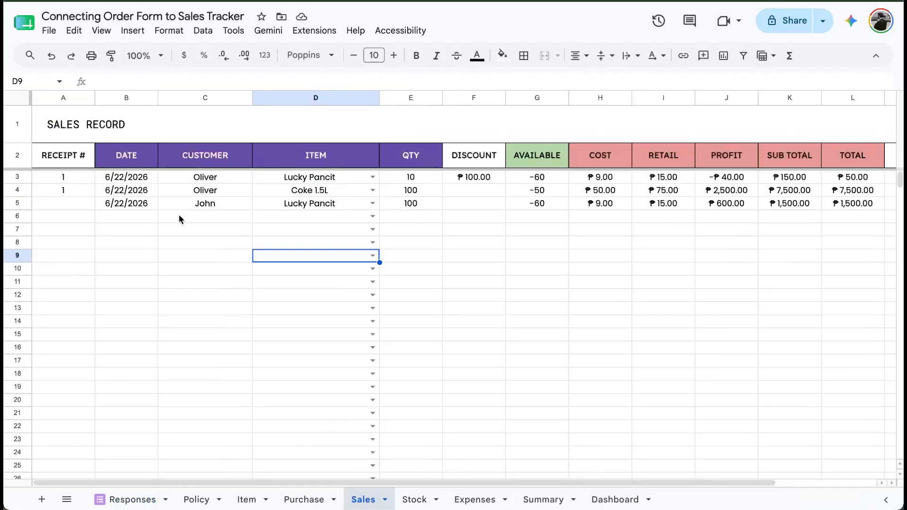
left_click_drag(135, 206, 663, 210)
scroll(663, 210, "left", 3)
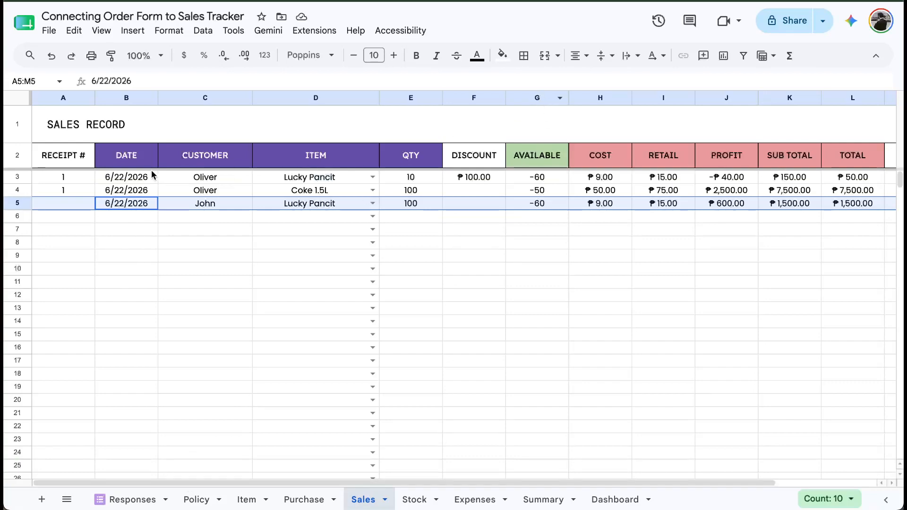
left_click_drag(151, 177, 401, 425)
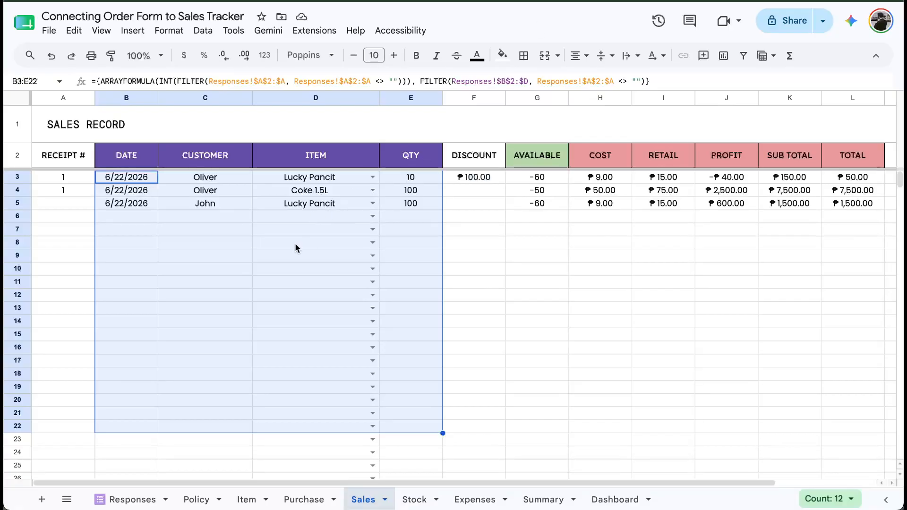
left_click_drag(141, 182, 384, 316)
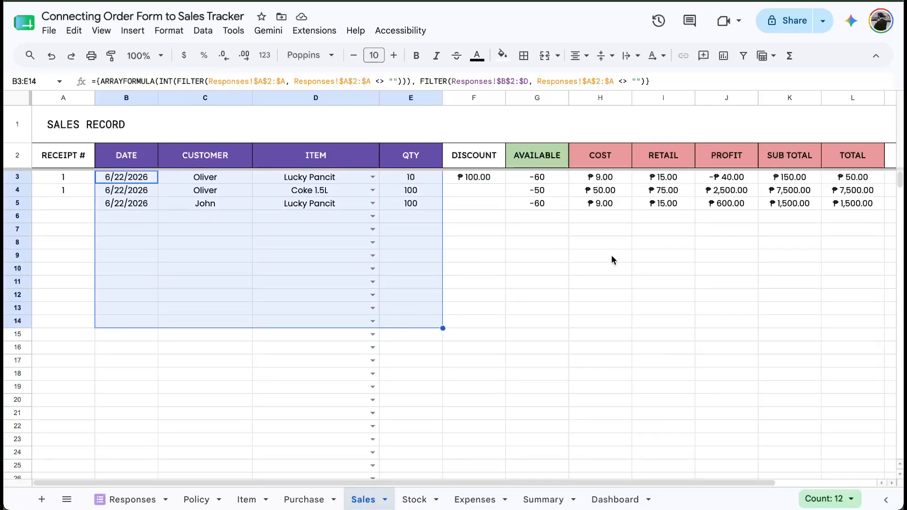
scroll(611, 254, "right", 3)
scroll(653, 249, "left", 3)
Set both the start date and end date of the daily stock report on the Stock sheet to 6/22/2026.
left_click(414, 500)
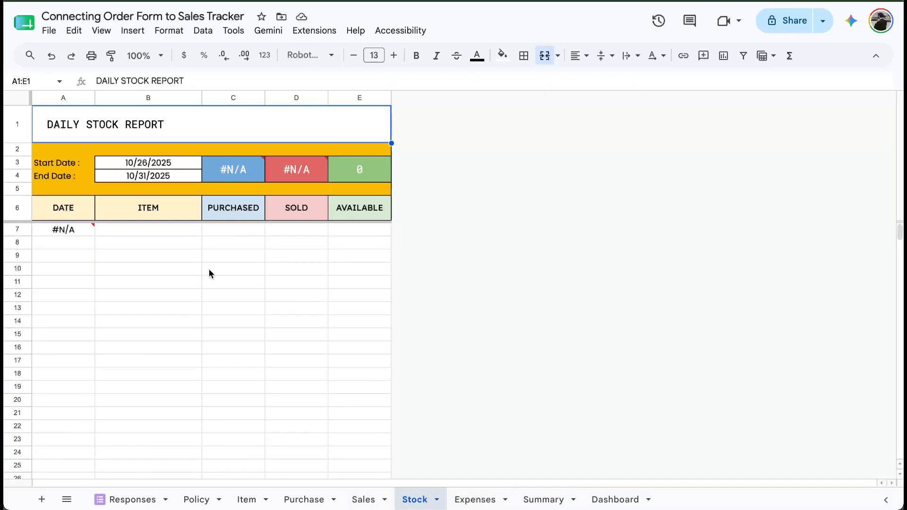
left_click(153, 165)
key("super+;")
key("Down")
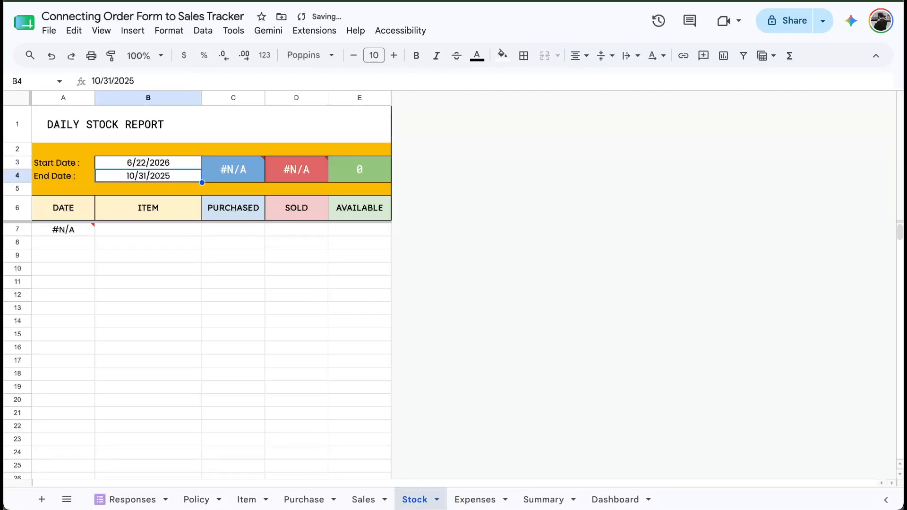
key("super+;")
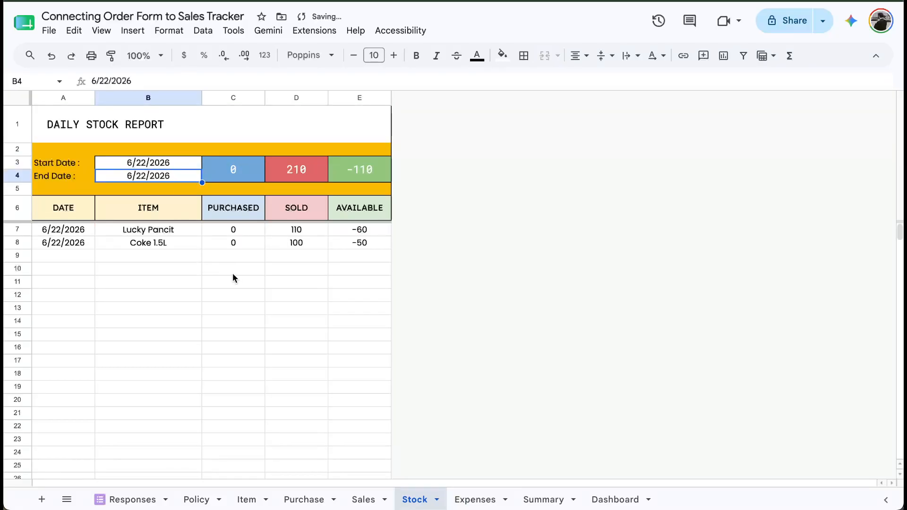
Check the stock tracking columns on the Item sheet and set all three items' quantities in D3:D5 of the Purchase sheet to 1000.
left_click(242, 499)
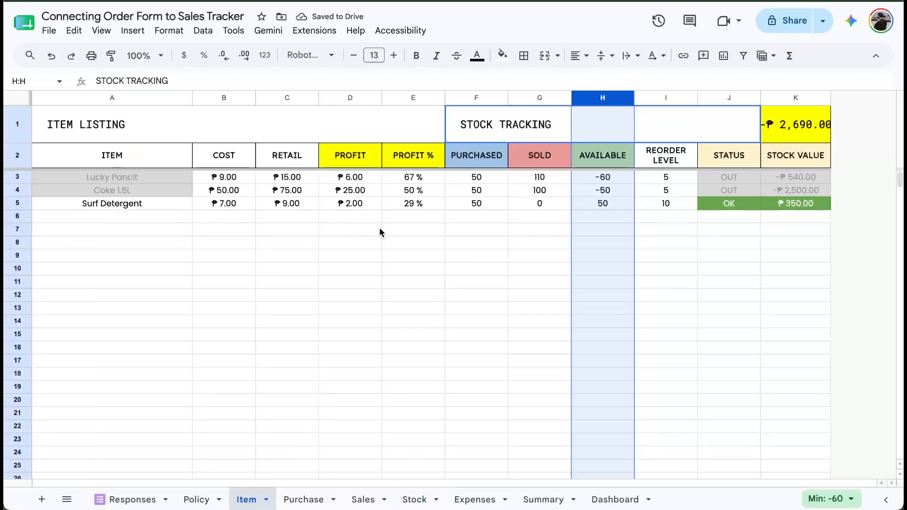
left_click_drag(476, 183, 616, 228)
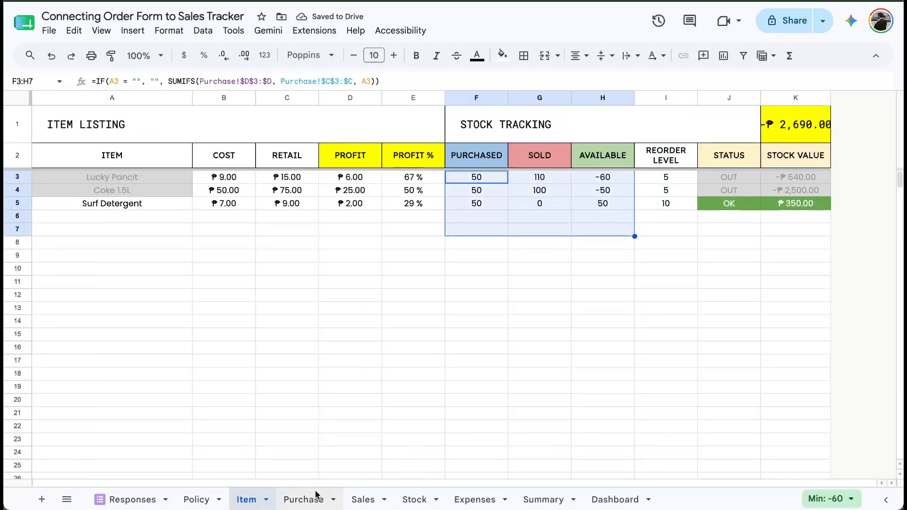
left_click(303, 499)
left_click(317, 181)
type("1000")
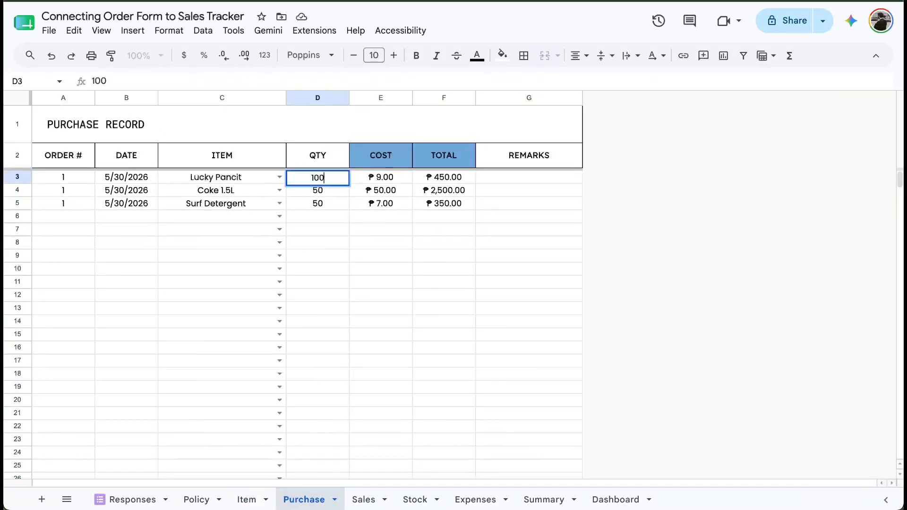
key("Return")
key("ctrl+d")
key("Down")
key("ctrl+d")
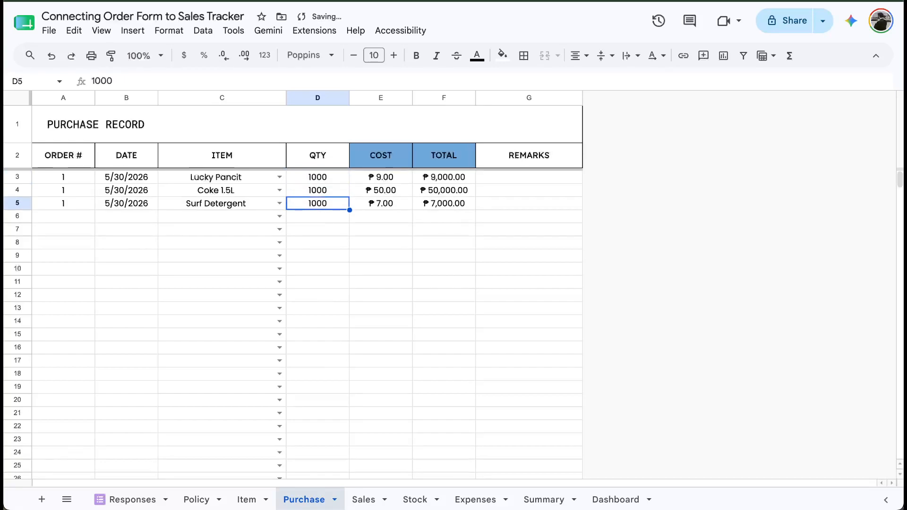
Check the new order on the Sales sheet and the sold and available columns on the Item sheet, plus the Stock and Expenses sheets.
left_click(347, 269)
left_click(364, 498)
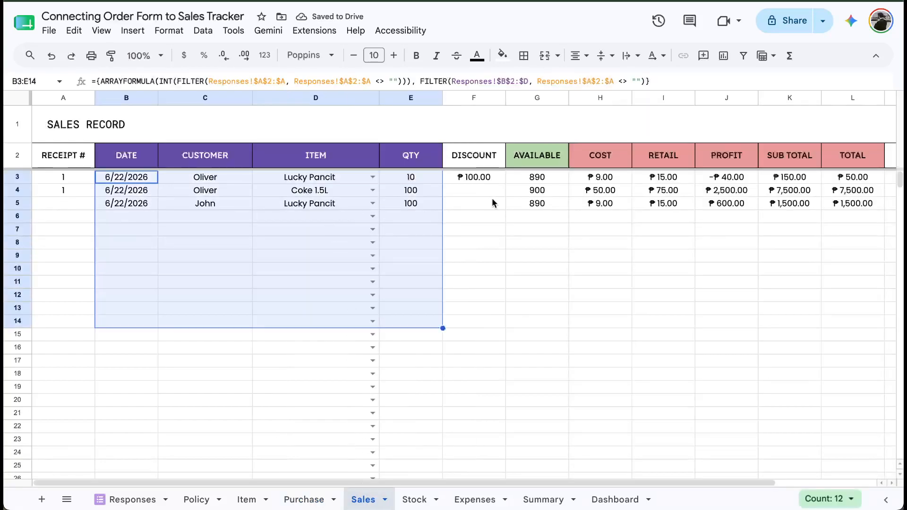
left_click(246, 499)
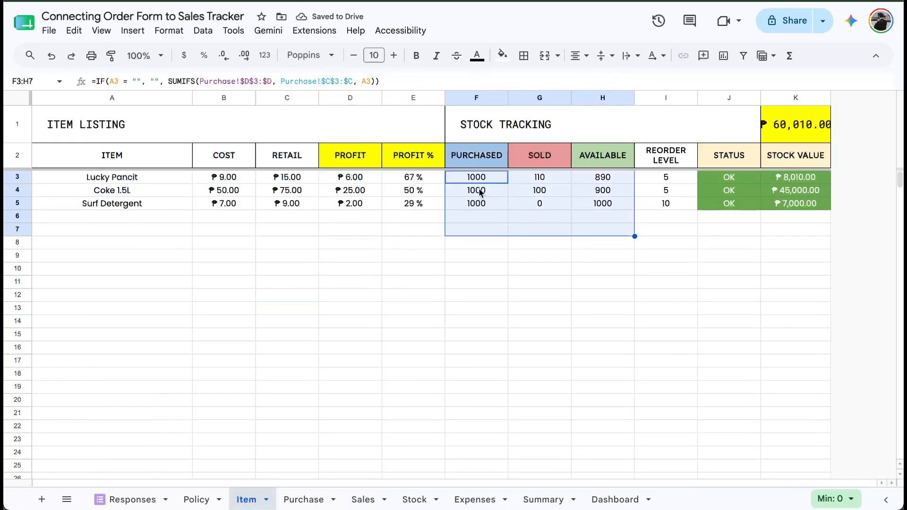
left_click_drag(543, 176, 547, 272)
left_click_drag(584, 180, 602, 284)
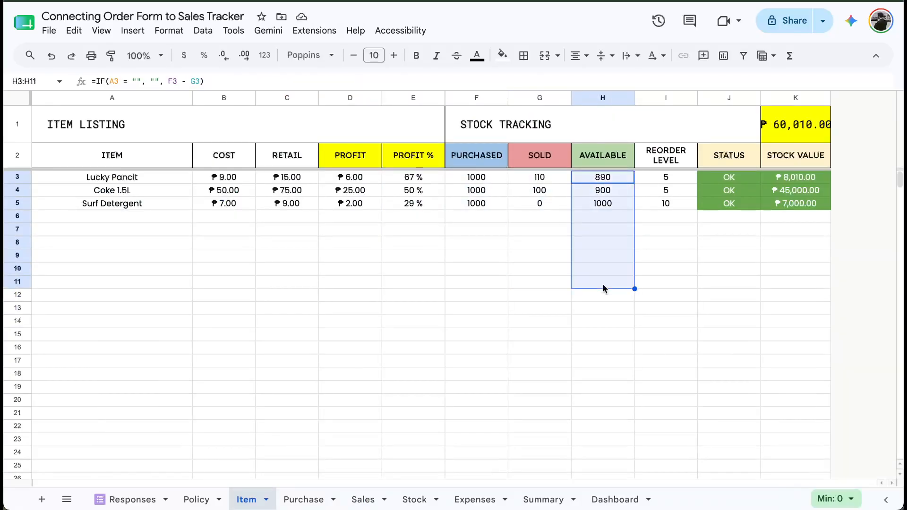
left_click(385, 500)
left_click(418, 500)
left_click(477, 500)
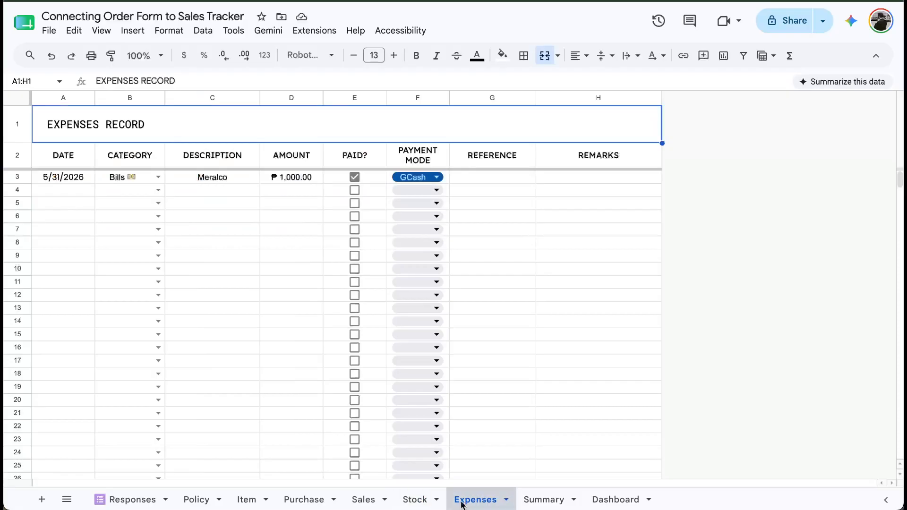
Set both the start date and end date of the record summary on the Summary sheet to 6/22/2026.
left_click(547, 499)
left_click(592, 499)
left_click(543, 499)
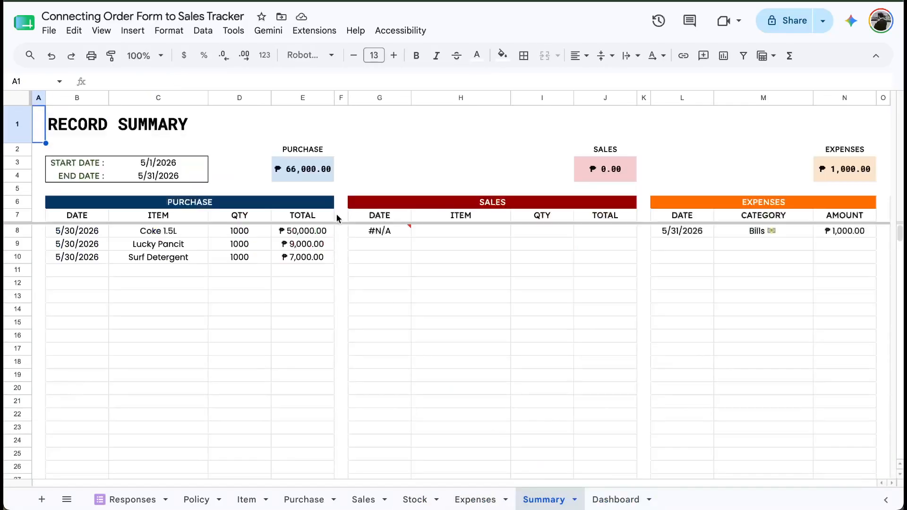
left_click(168, 164)
key("super+semicolon")
key("Down")
key("super+semicolon")
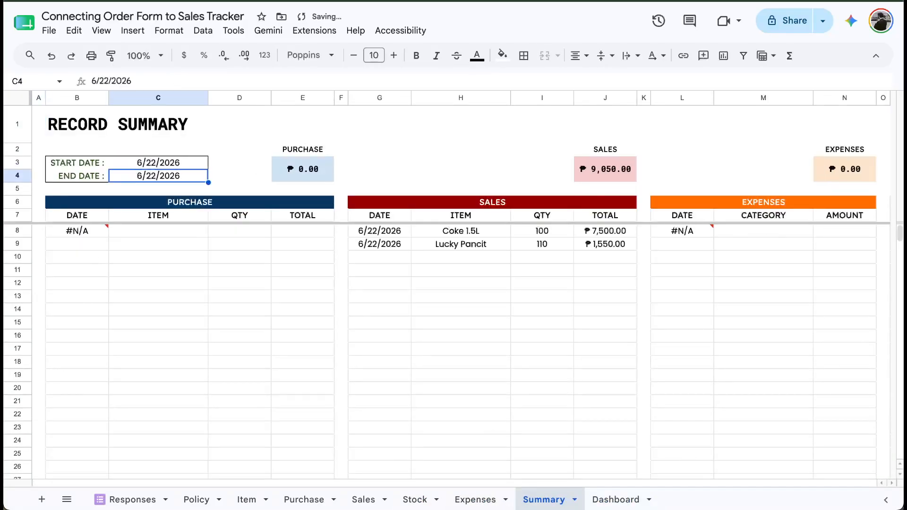
Set the dates of all three purchases in B3:B5 of the Purchase sheet to 6/22/2026 and recheck the Summary sheet.
left_click(304, 499)
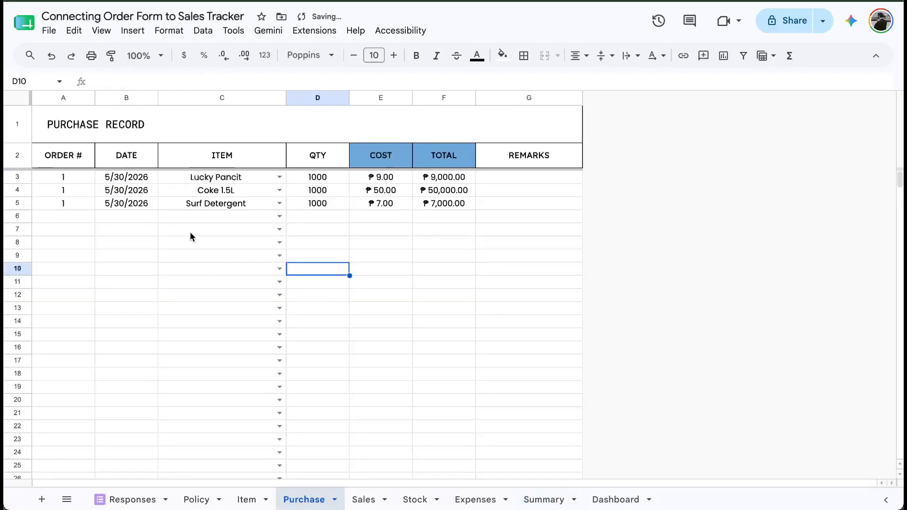
left_click(126, 177)
key("super+semicolon")
key("shift+Down")
key("shift+Down")
key("super+d")
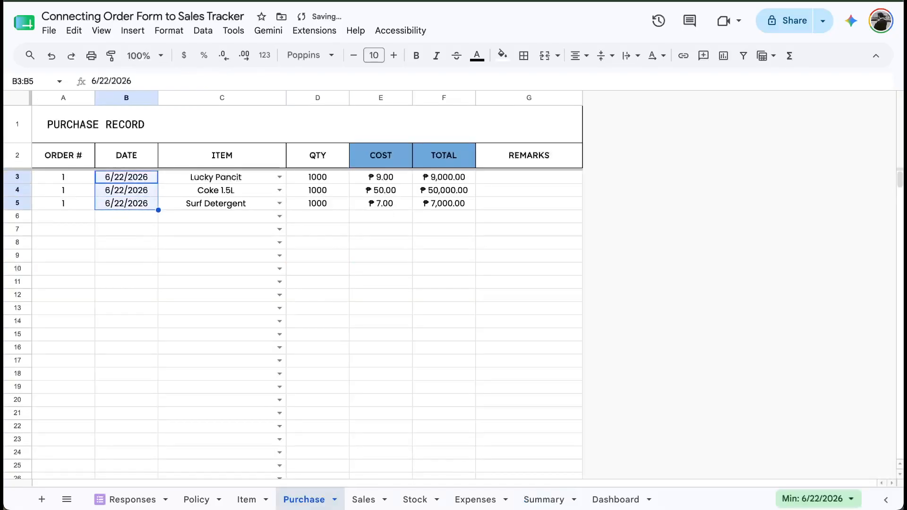
left_click(543, 499)
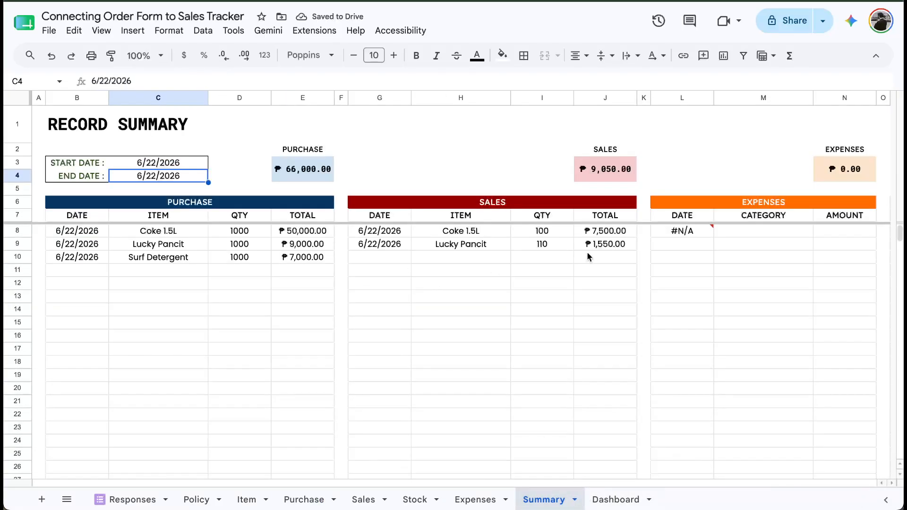
Set the first month of the Monthly Sales table, cell B29 on the Dashboard sheet, to 1/1/2026.
left_click(623, 499)
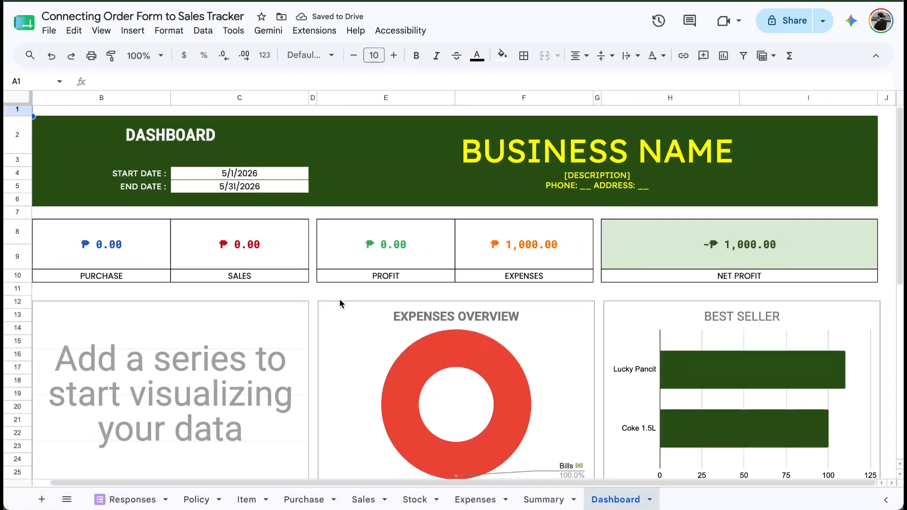
scroll(338, 299, "down", 4)
scroll(177, 329, "down", 5)
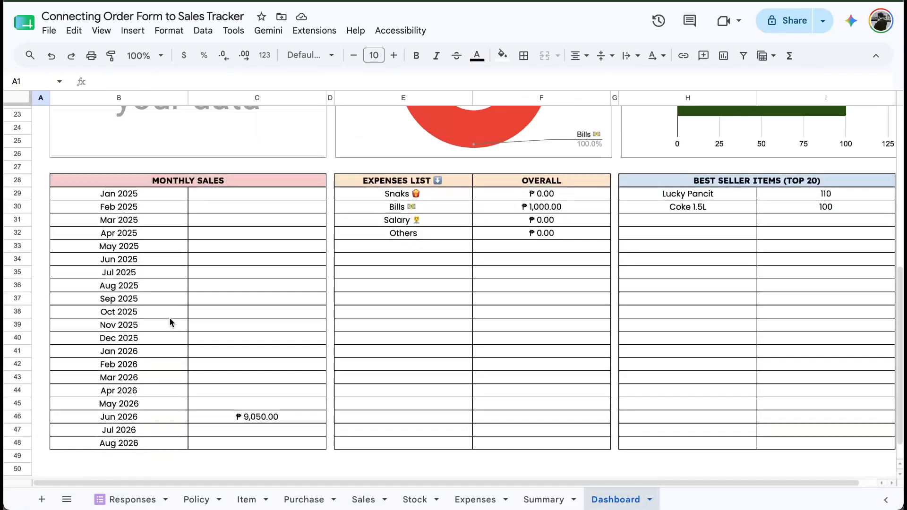
left_click(155, 195)
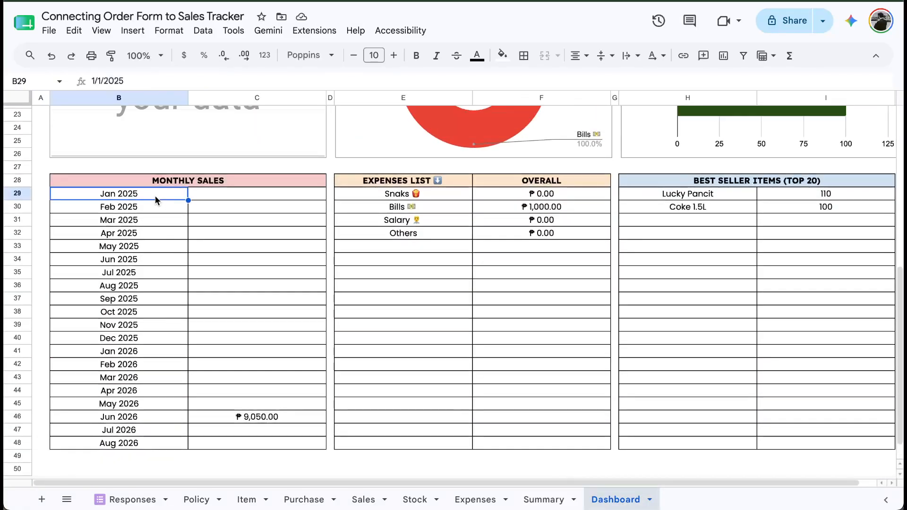
left_click(251, 417)
scroll(185, 302, "up", 1)
left_click(148, 227)
double_click(148, 226)
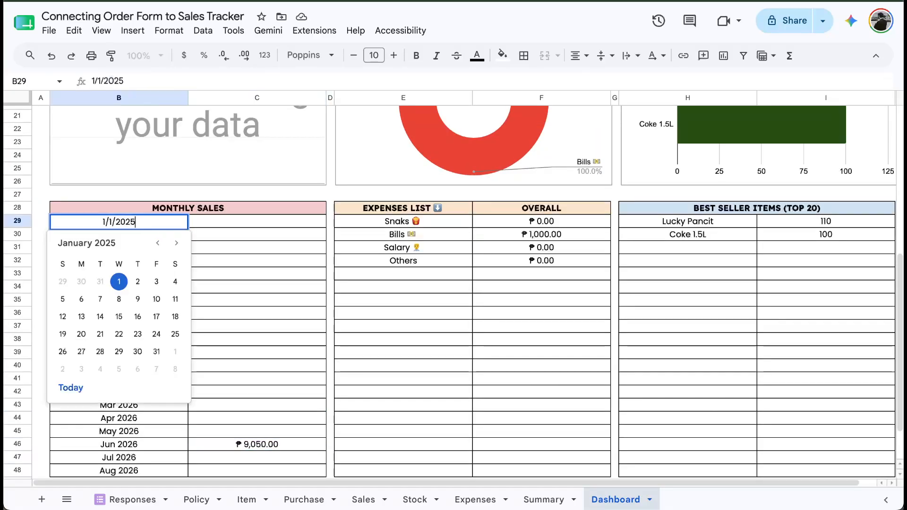
key("BackSpace")
type("6")
key("Return")
Set the second month of the Monthly Sales table, cell B30, to 2/1/2026 and check the month list down to B48.
key("Return")
key("BackSpace")
type("6")
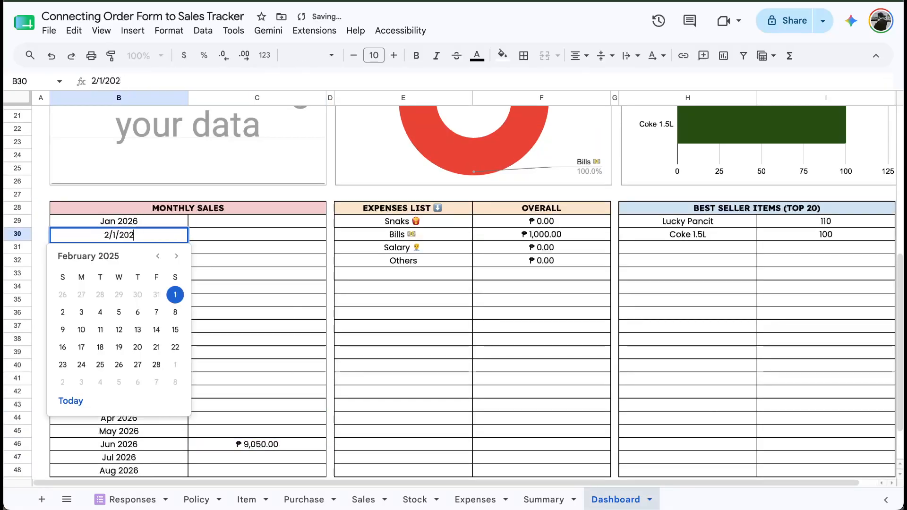
key("Return")
left_click_drag(147, 221, 162, 418)
scroll(168, 337, "down", 1)
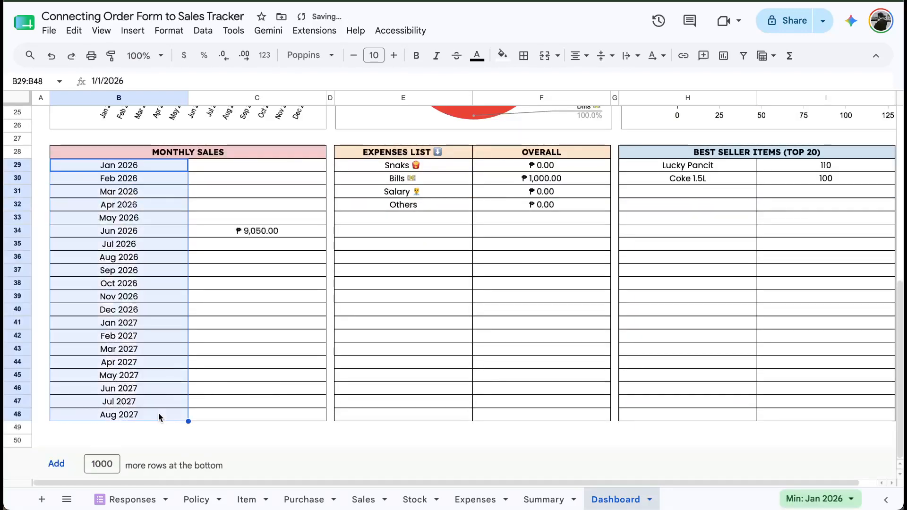
Examine the Dashboard's sales, expenses and best seller charts and summary totals, plus the columns of the Sales sheet.
scroll(218, 284, "up", 7)
scroll(243, 357, "down", 3)
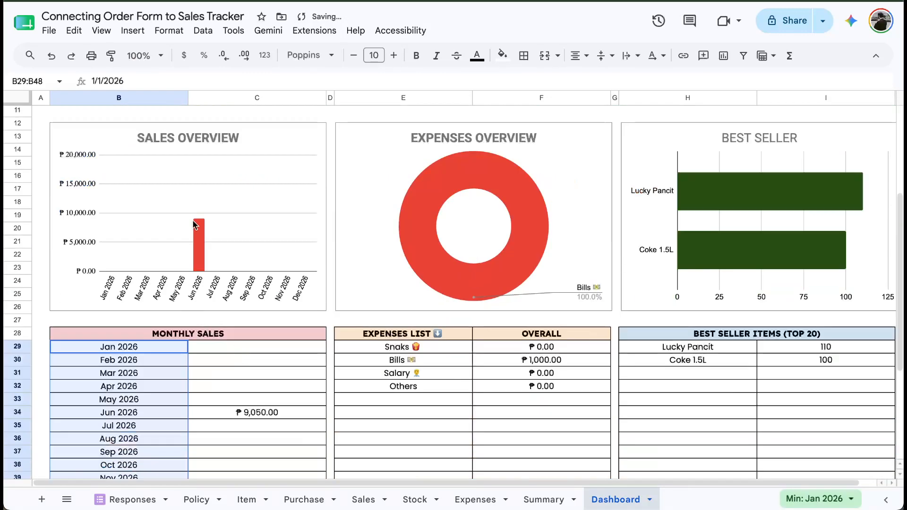
scroll(473, 321, "right", 1)
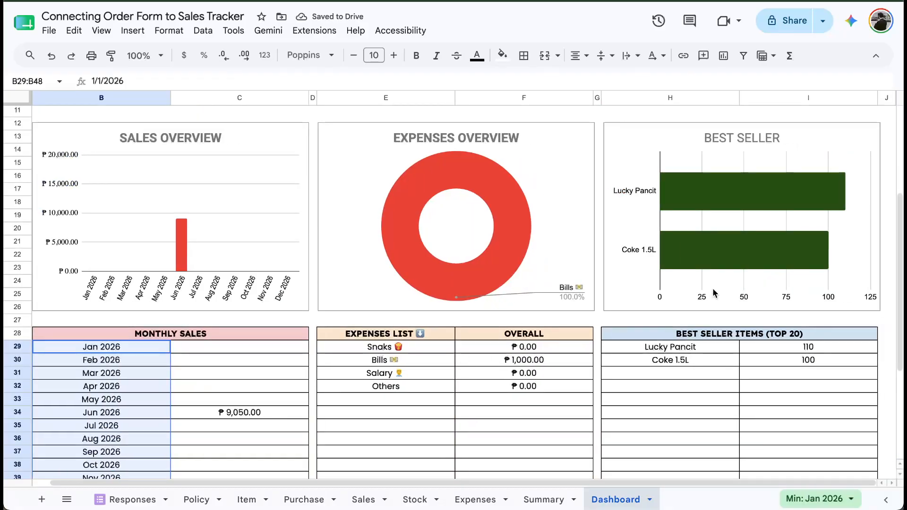
scroll(713, 290, "up", 1)
scroll(697, 267, "up", 3)
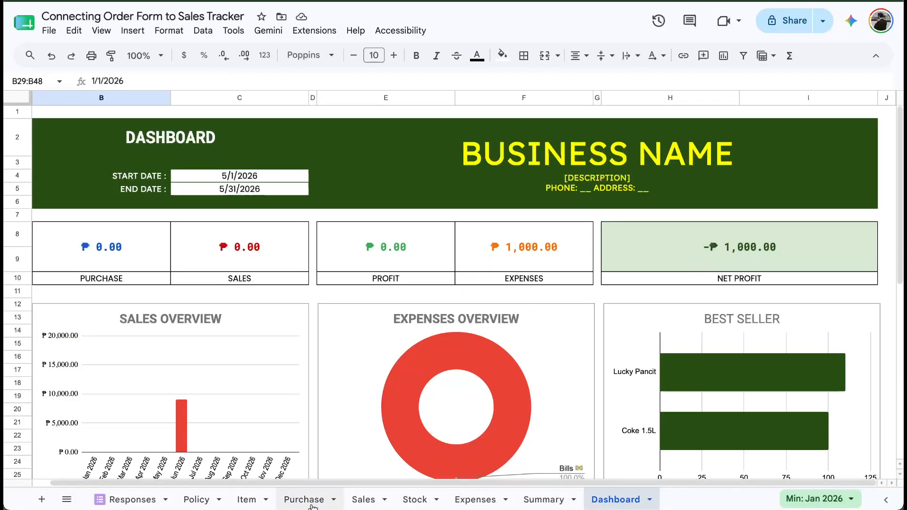
left_click(246, 499)
left_click(365, 499)
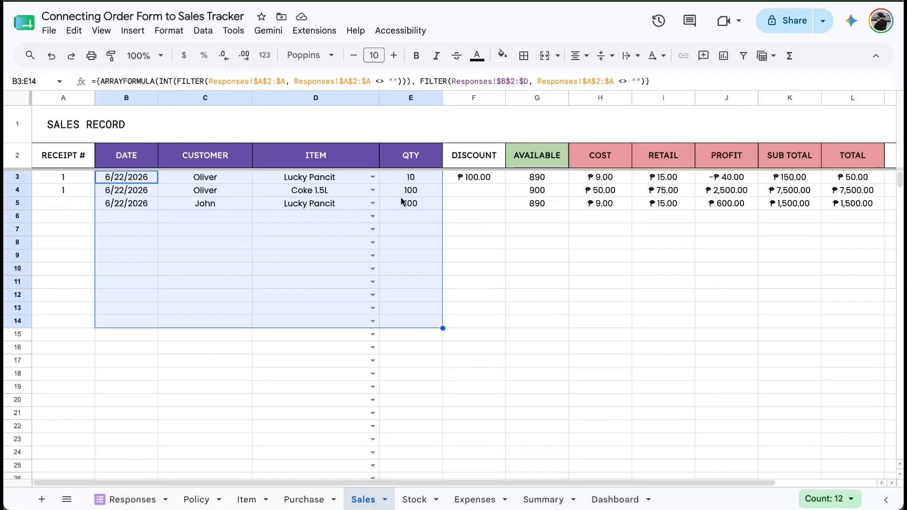
scroll(554, 199, "right", 3)
scroll(554, 198, "left", 3)
Insert one column directly after the RECEIPT # column on the Sales sheet.
left_click(75, 98)
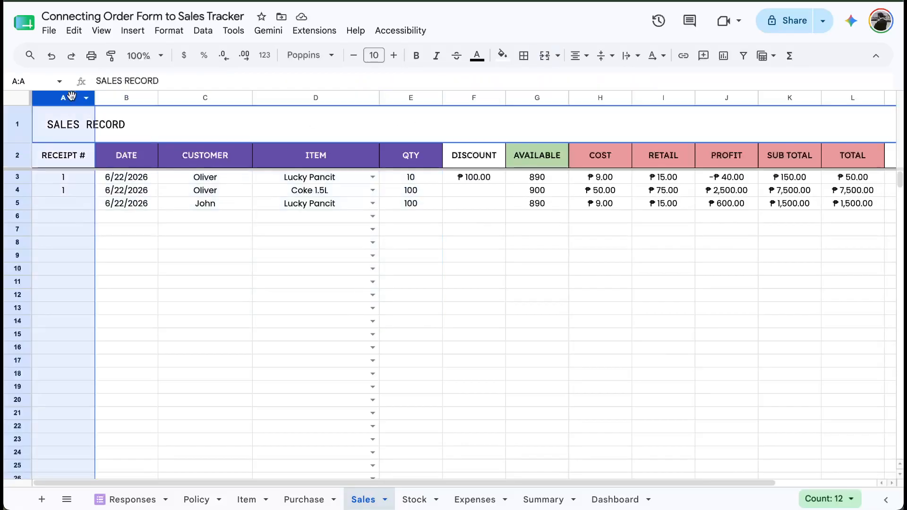
right_click(75, 98)
left_click(42, 155)
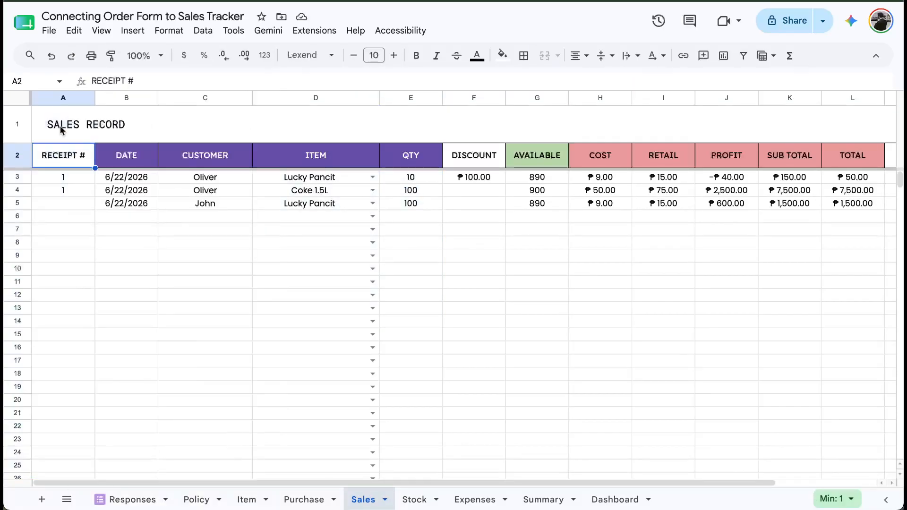
right_click(60, 98)
left_click(106, 177)
Enter the header STATUS in cell B2 of the new column.
left_click(127, 157)
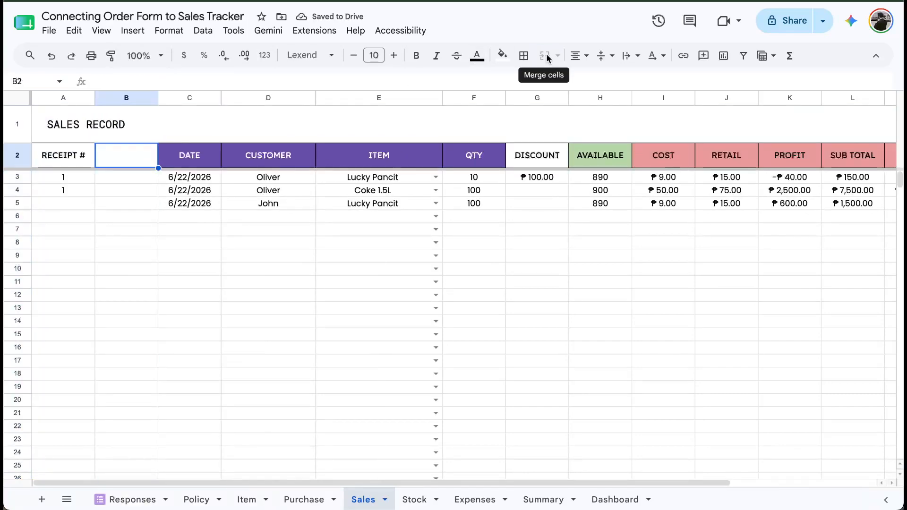
type("STat")
key("BackSpace")
key("BackSpace")
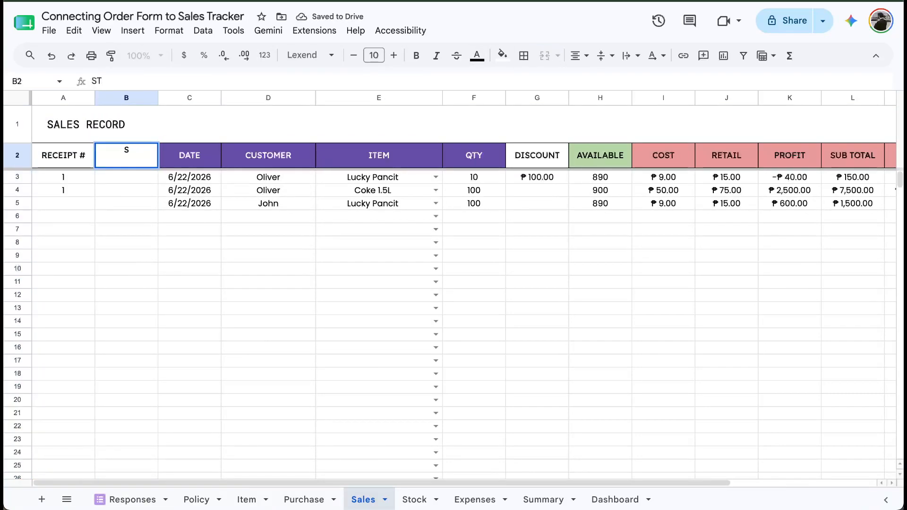
type("ATIS")
key("BackSpace")
key("BackSpace")
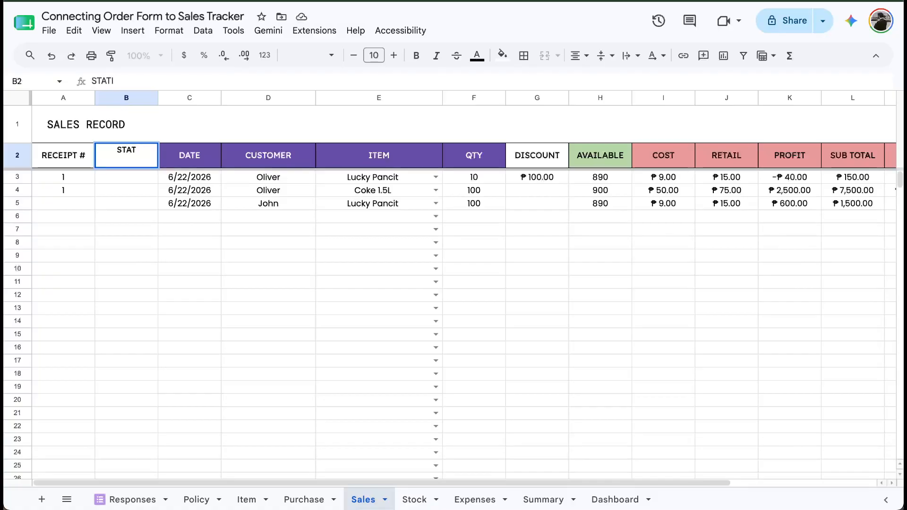
type("US")
key("Return")
Insert checkboxes in the STATUS column from B3 down to B1504.
key("ctrl+shift+Down")
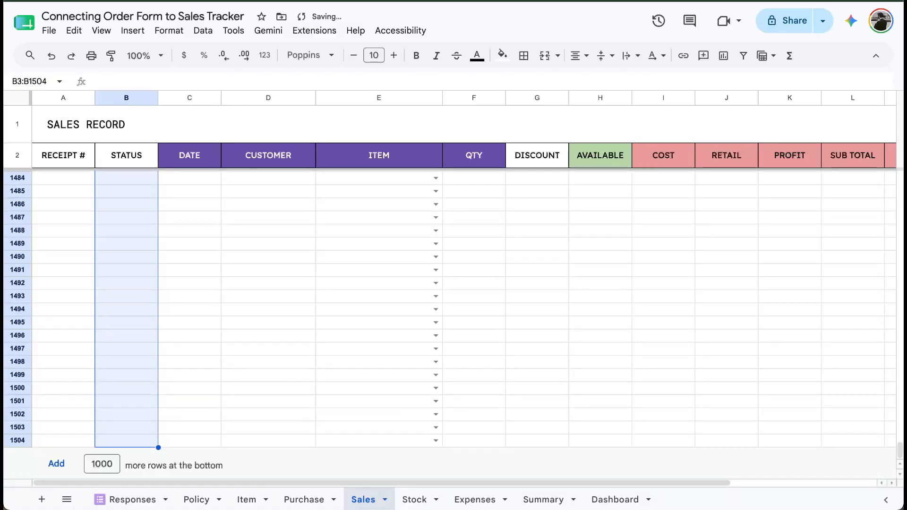
left_click(132, 30)
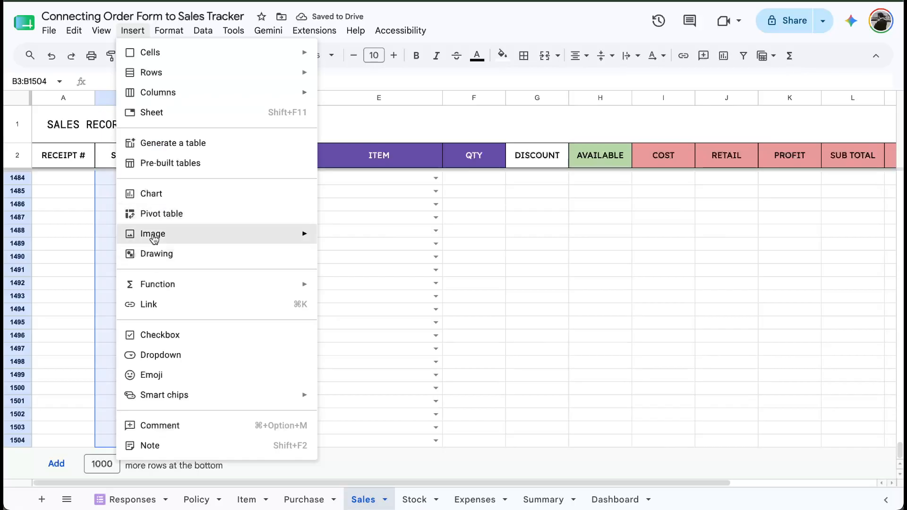
left_click(154, 333)
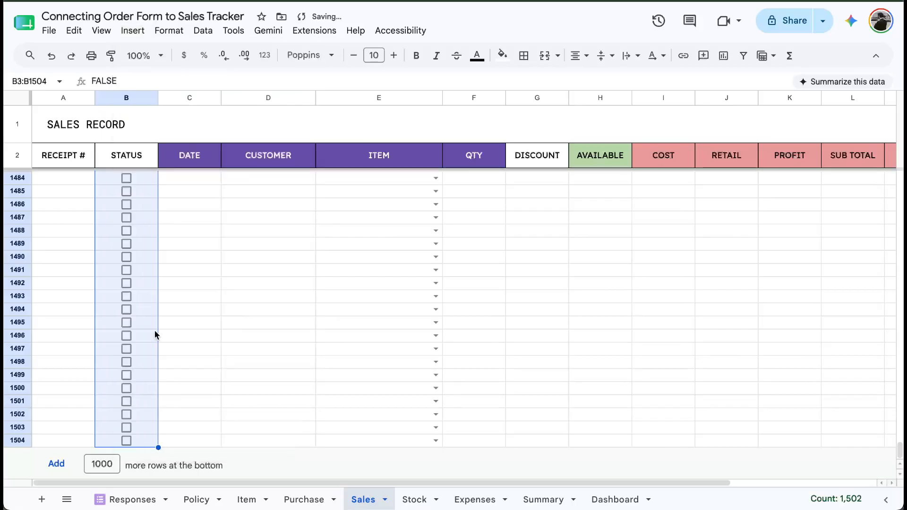
Tick the STATUS checkboxes of the three existing orders in B3:B5.
key("Up")
key("Down")
key("space")
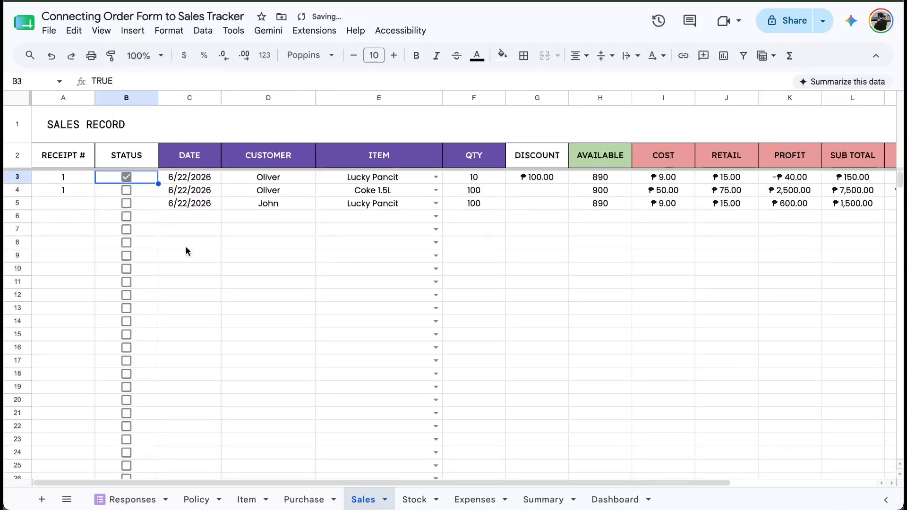
key("Down")
key("space")
key("Down")
key("space")
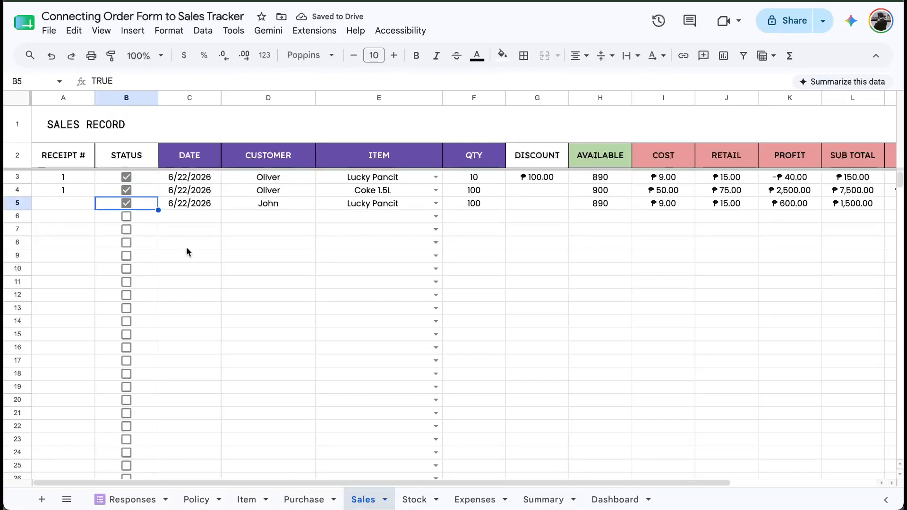
Enter receipt number 2 for the third order in cell A5.
left_click(63, 206)
type("2")
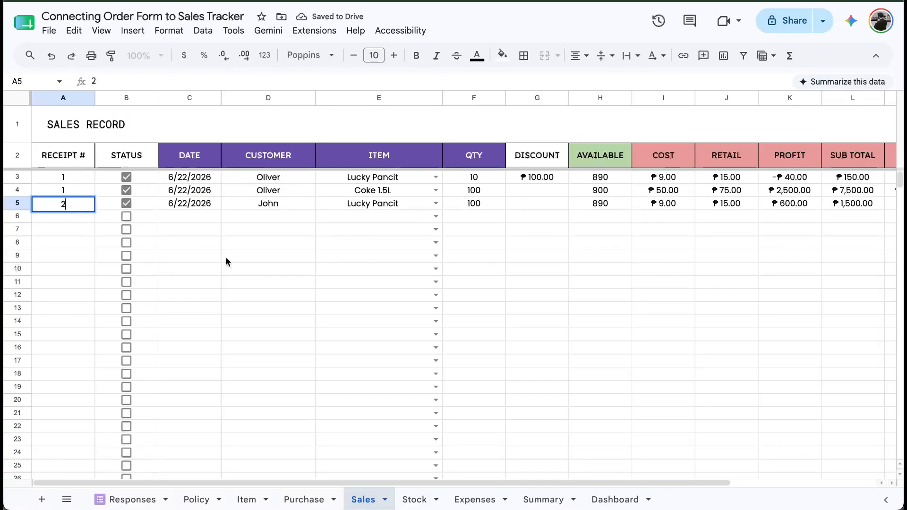
left_click(227, 265)
left_click_drag(84, 177, 80, 291)
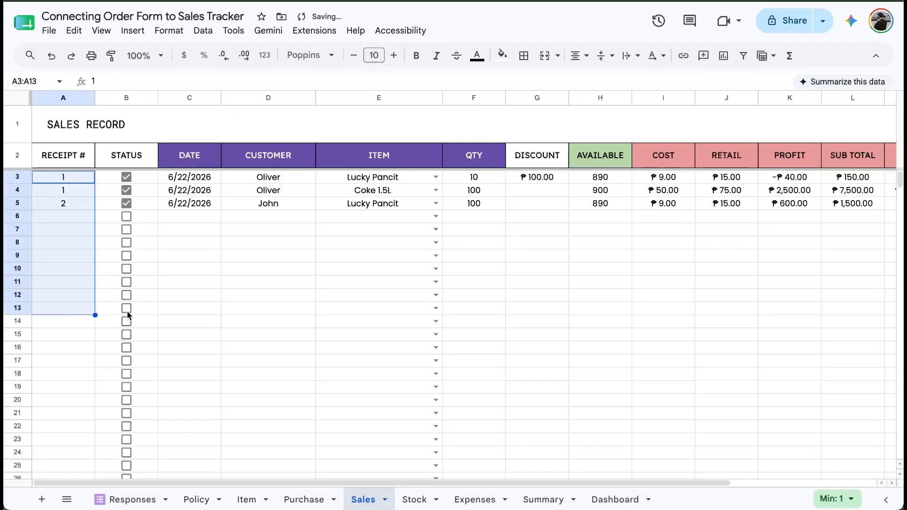
Delete the STATUS column from the Sales sheet.
left_click(128, 97)
right_click(127, 97)
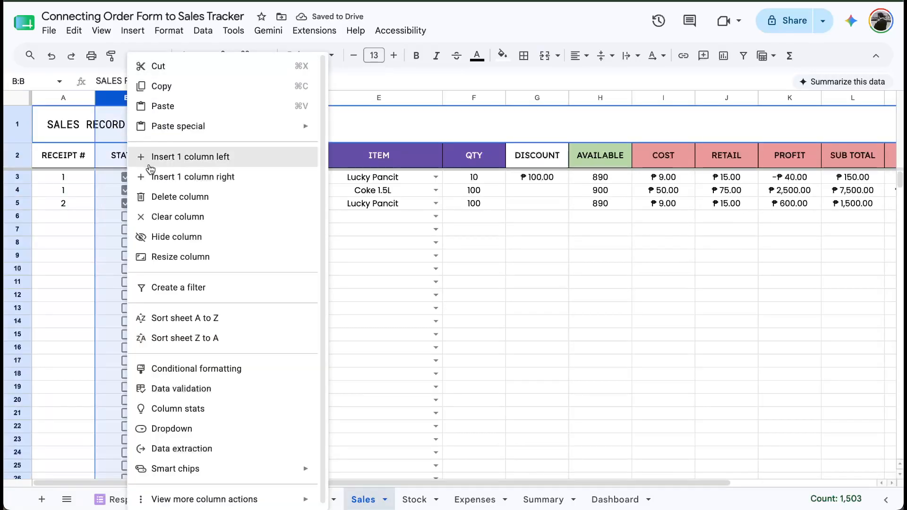
left_click(166, 197)
left_click(176, 245)
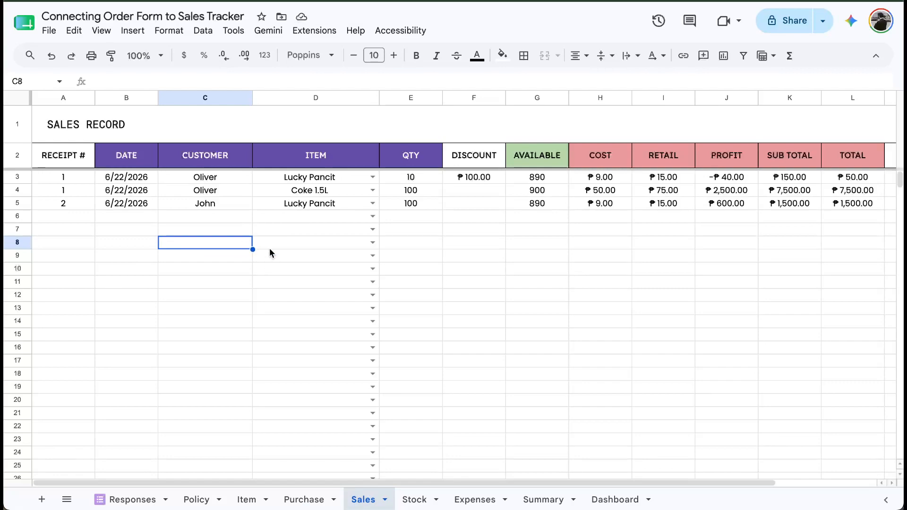
Compare the formula-filled date, customer, item and quantity columns on the Sales sheet with the form entries on the Responses sheet.
left_click_drag(129, 179, 400, 370)
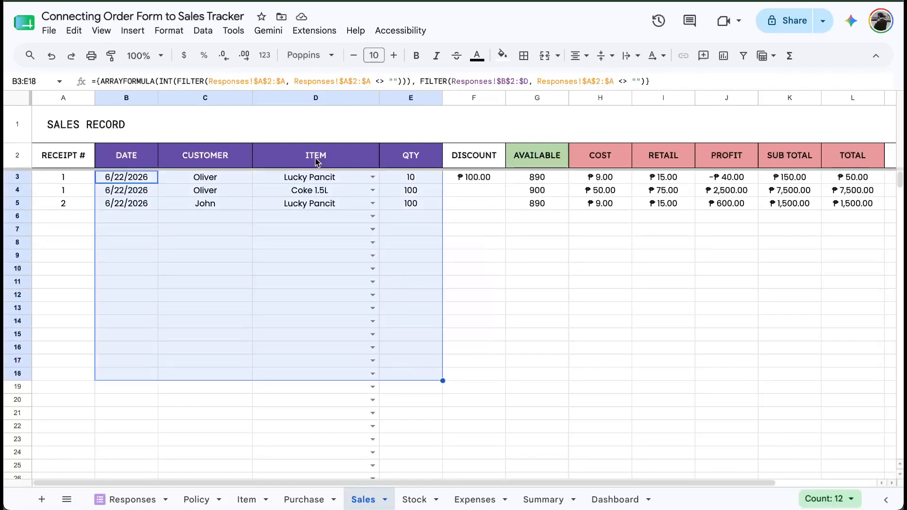
left_click(156, 504)
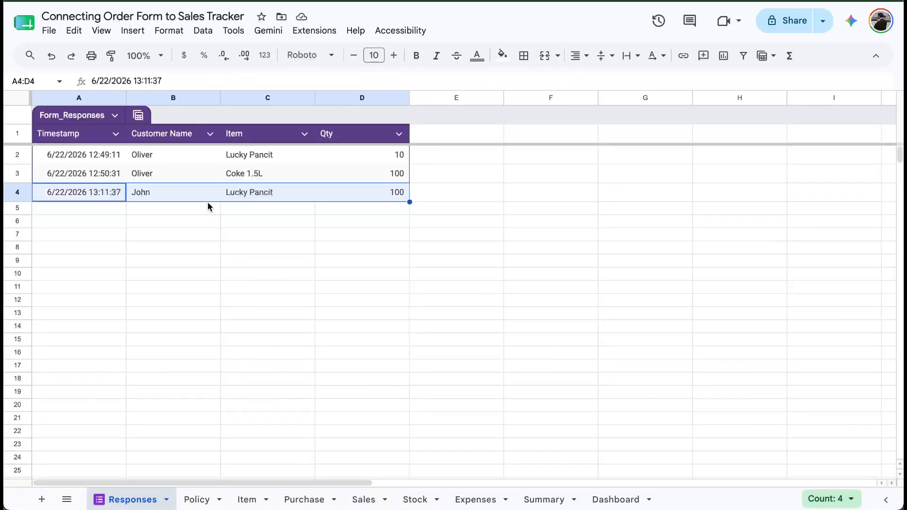
Replace the third form response's customer name in B4 with the name used in the rows above, and check the synced columns on the Sales sheet.
left_click(157, 197)
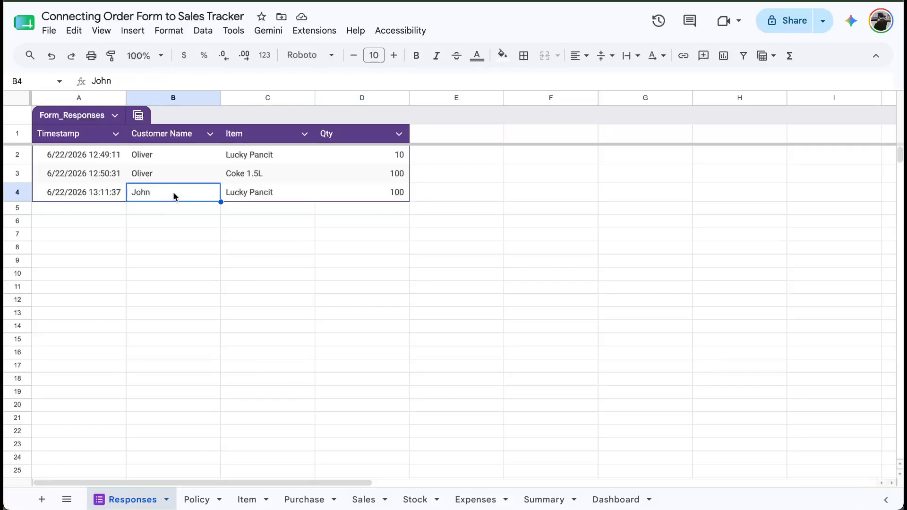
type("Oliver")
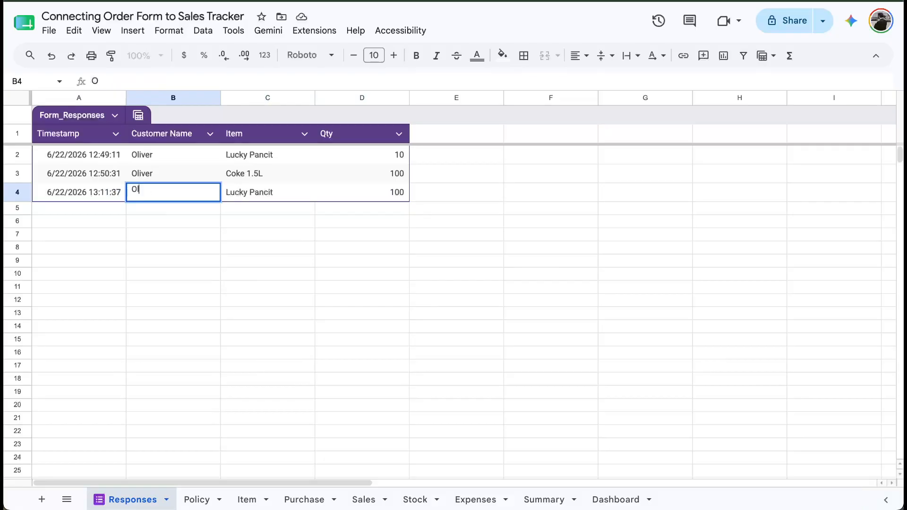
key("Return")
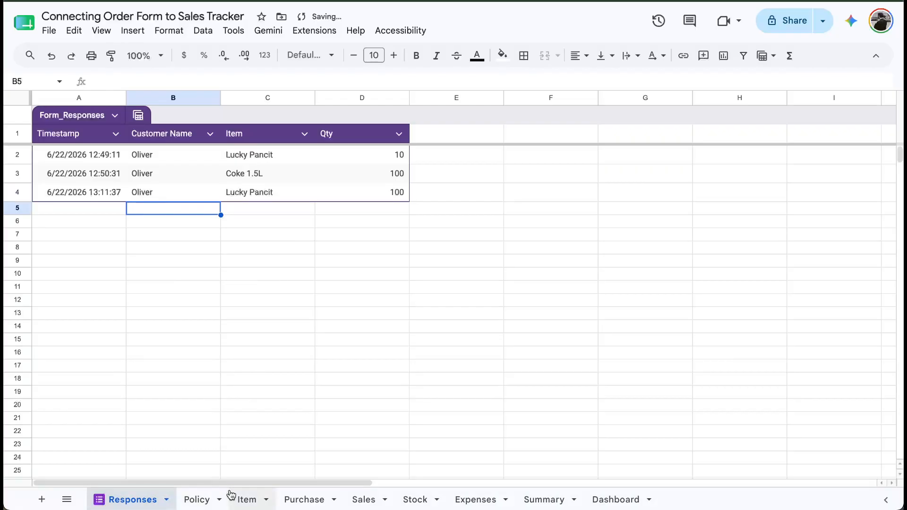
left_click(364, 499)
left_click_drag(214, 182, 439, 203)
left_click_drag(127, 183, 411, 255)
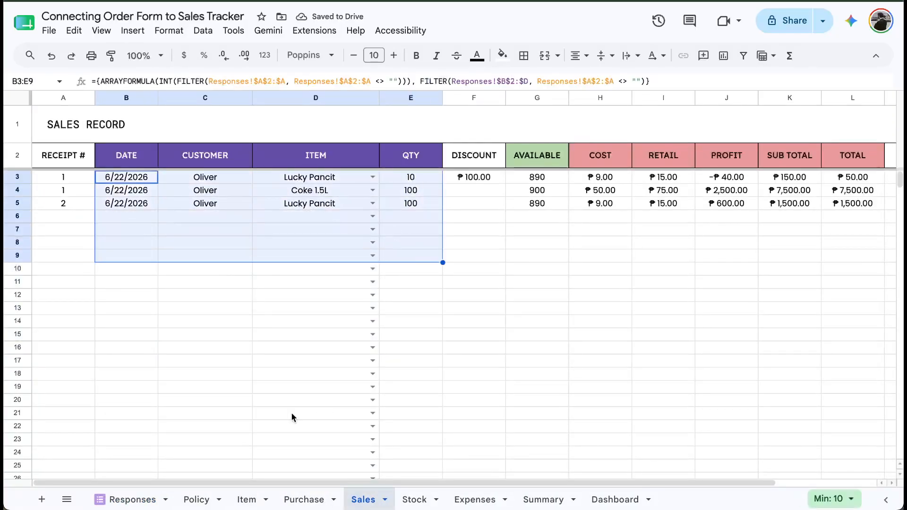
Set the third form response's quantity in D4 of the Responses sheet to 190 and check that order's quantity on the Sales sheet.
left_click(133, 499)
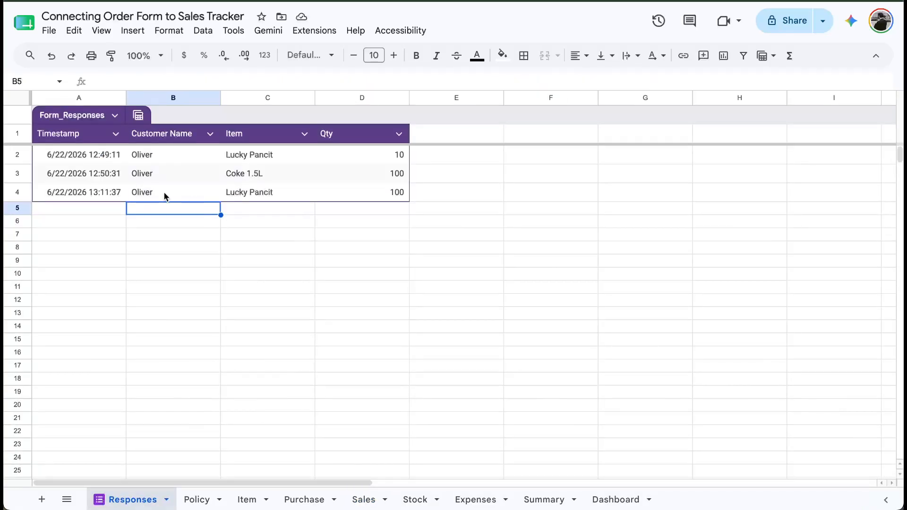
left_click(407, 192)
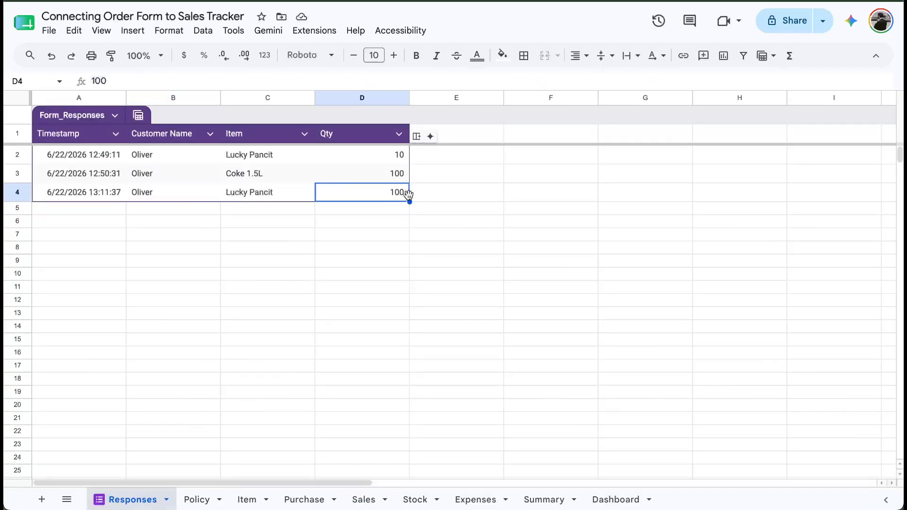
type("190")
key("Return")
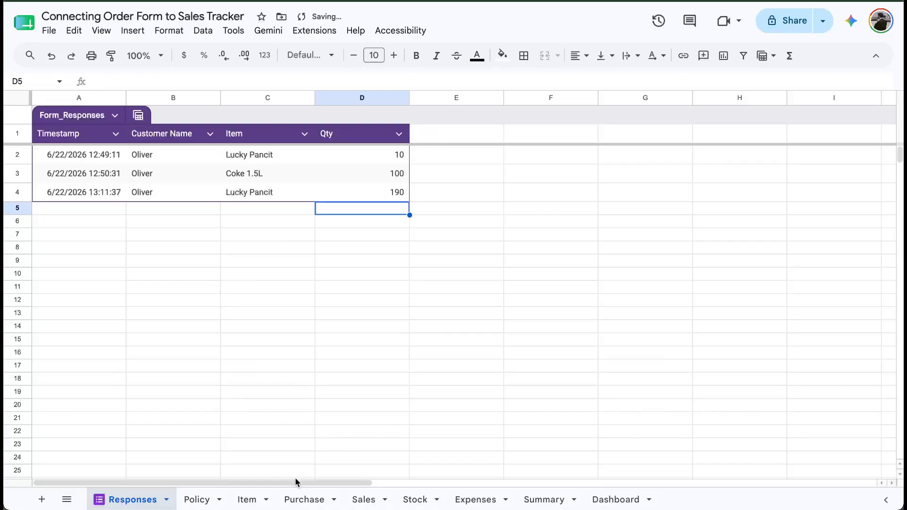
left_click(371, 497)
left_click(410, 204)
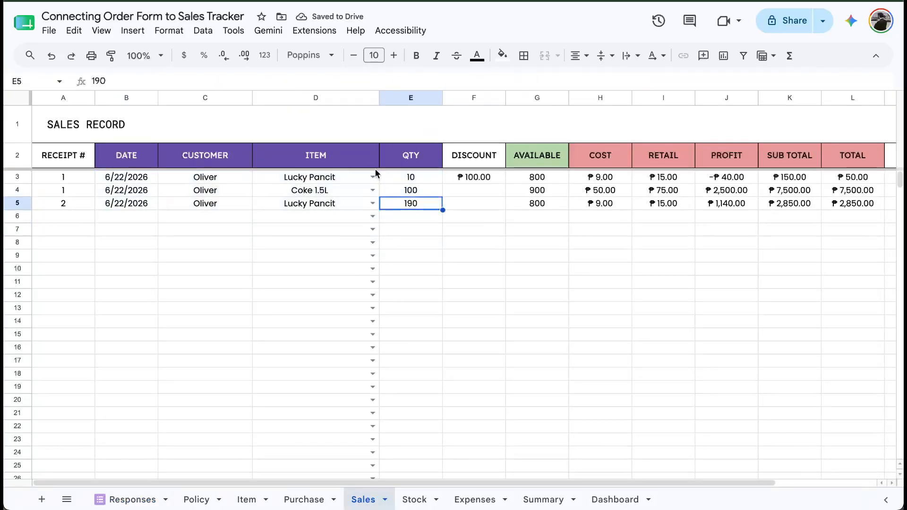